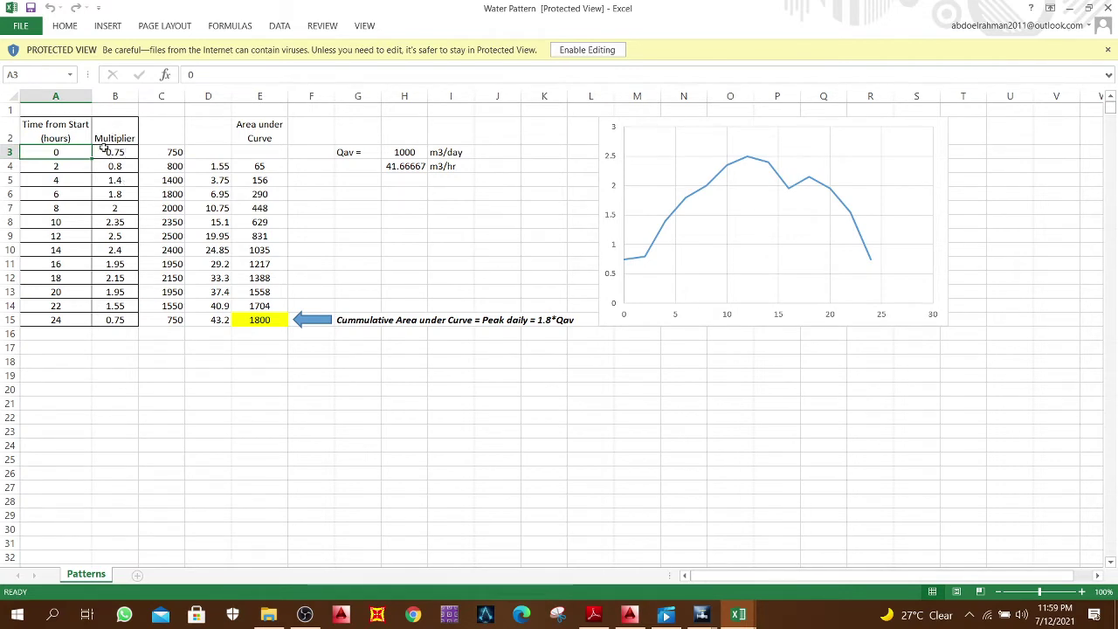
Step: Examine the demand multipliers for hours 2 to 6 in the water pattern table
click(118, 165)
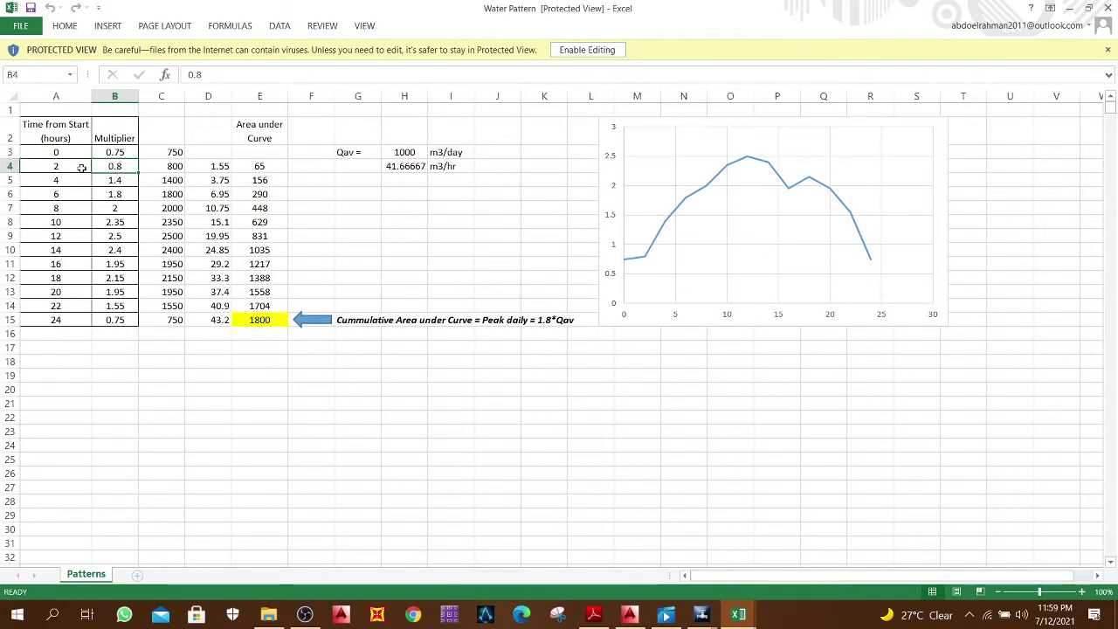
click(82, 168)
click(126, 171)
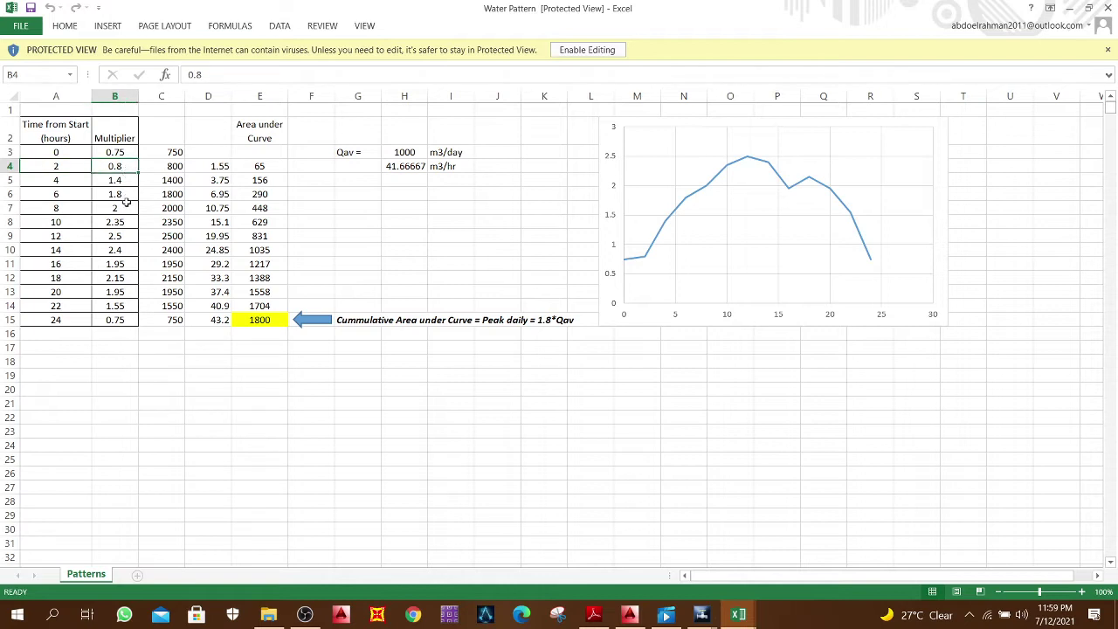
click(79, 182)
click(131, 184)
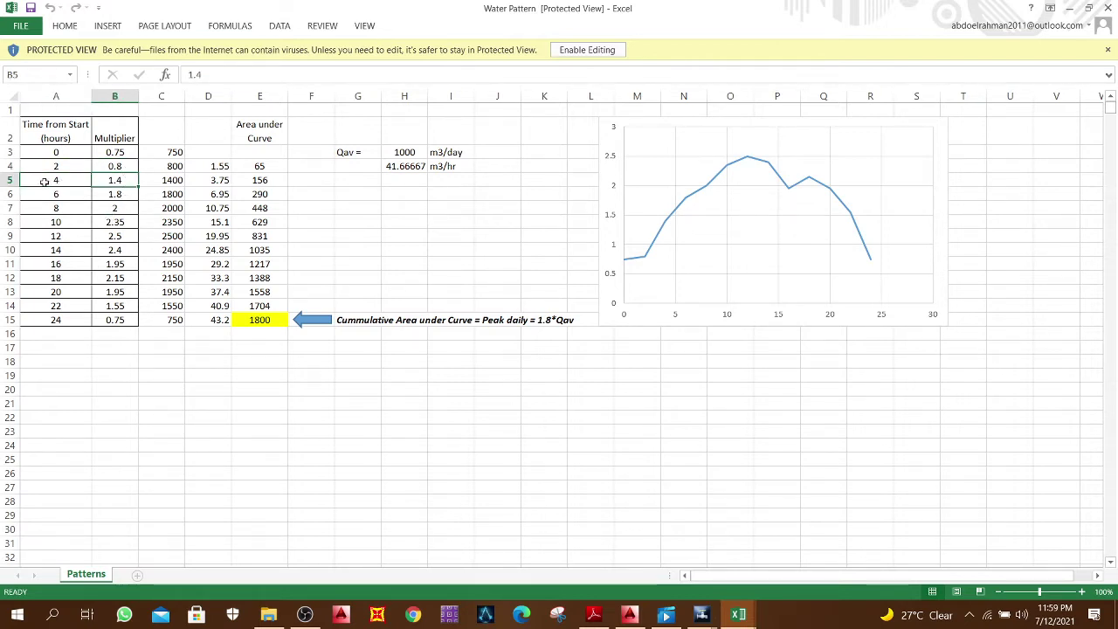
drag(48, 183, 135, 182)
click(106, 180)
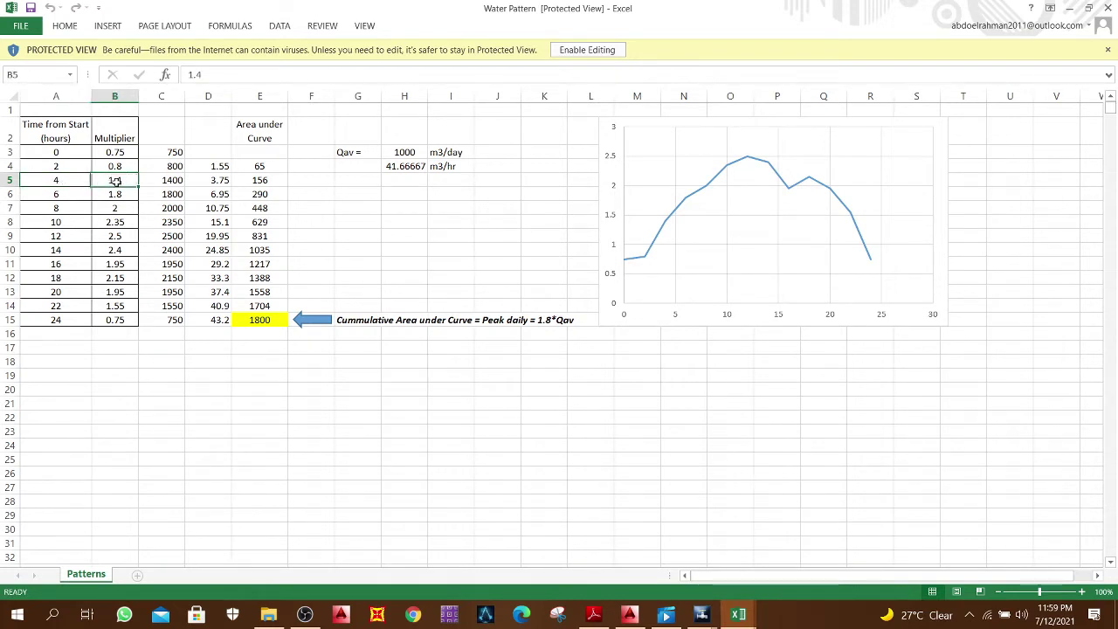
drag(44, 184, 119, 179)
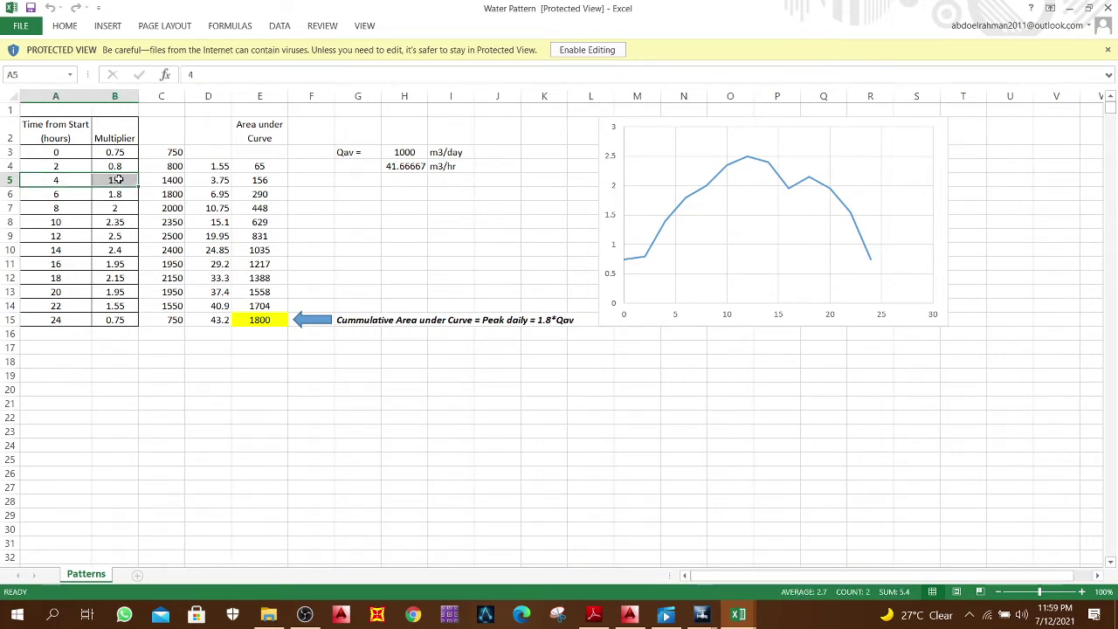
click(75, 194)
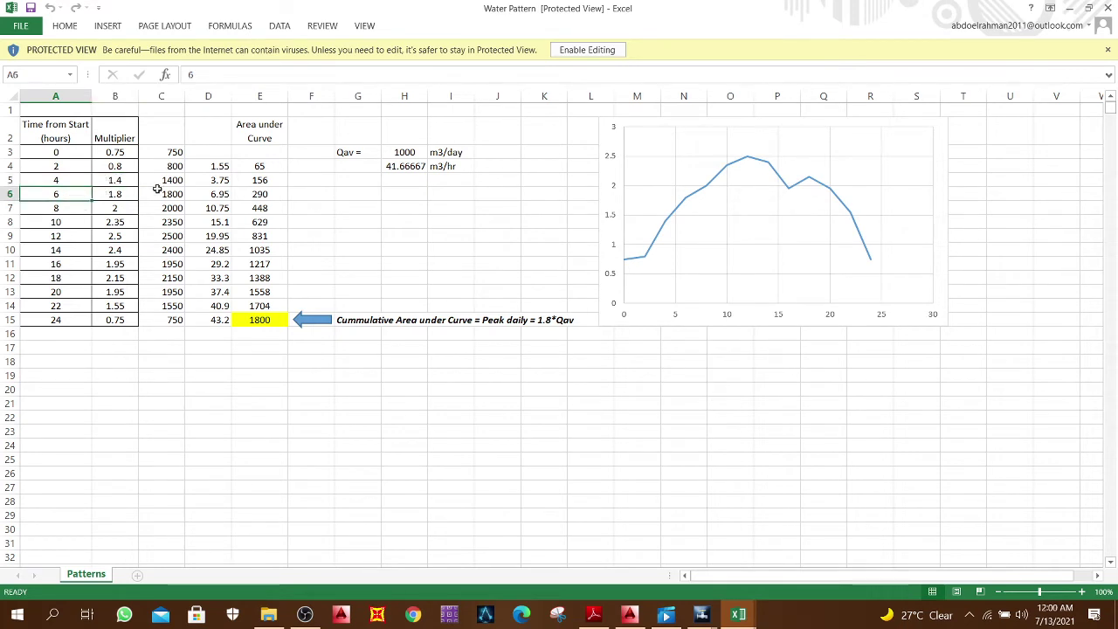
click(121, 193)
click(68, 194)
drag(68, 194, 127, 196)
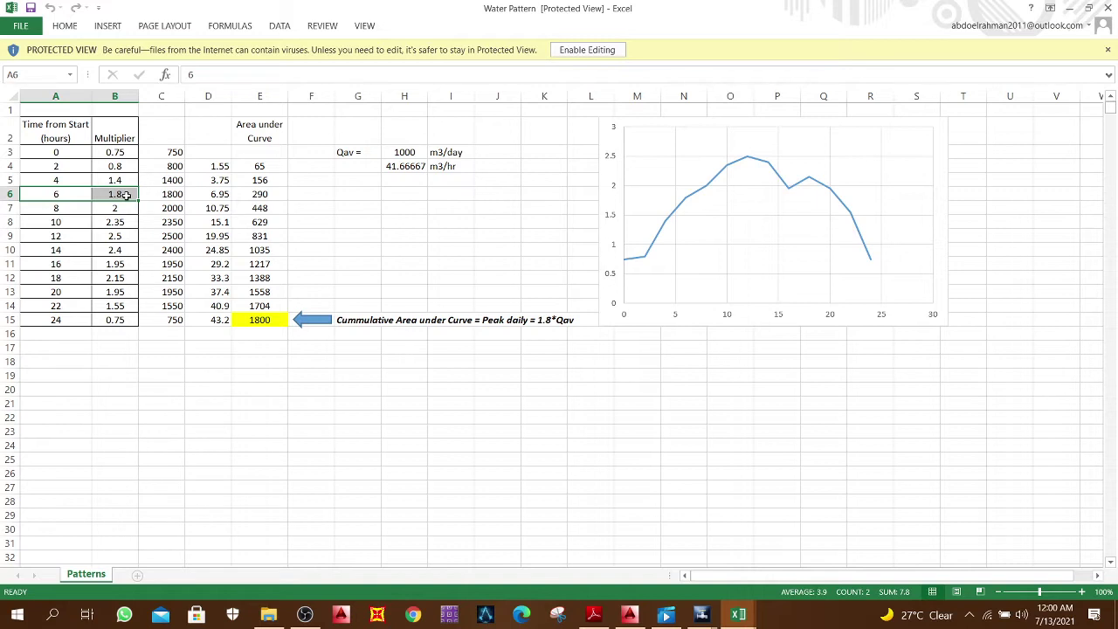
Step: Examine the demand multipliers for hours 8 to 12 in the water pattern table
click(85, 205)
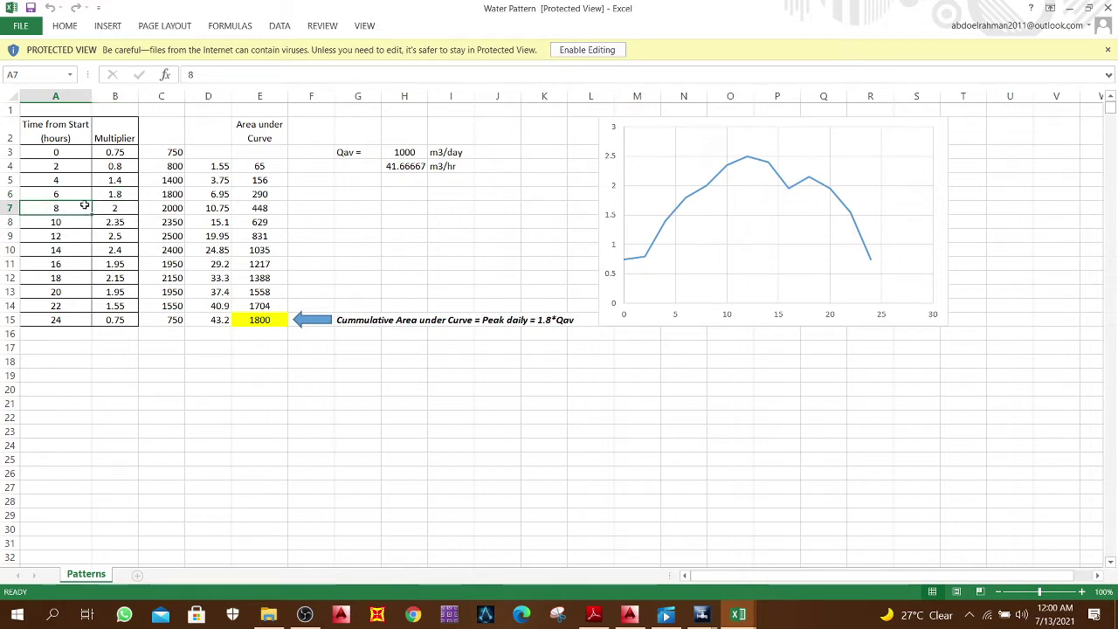
click(119, 210)
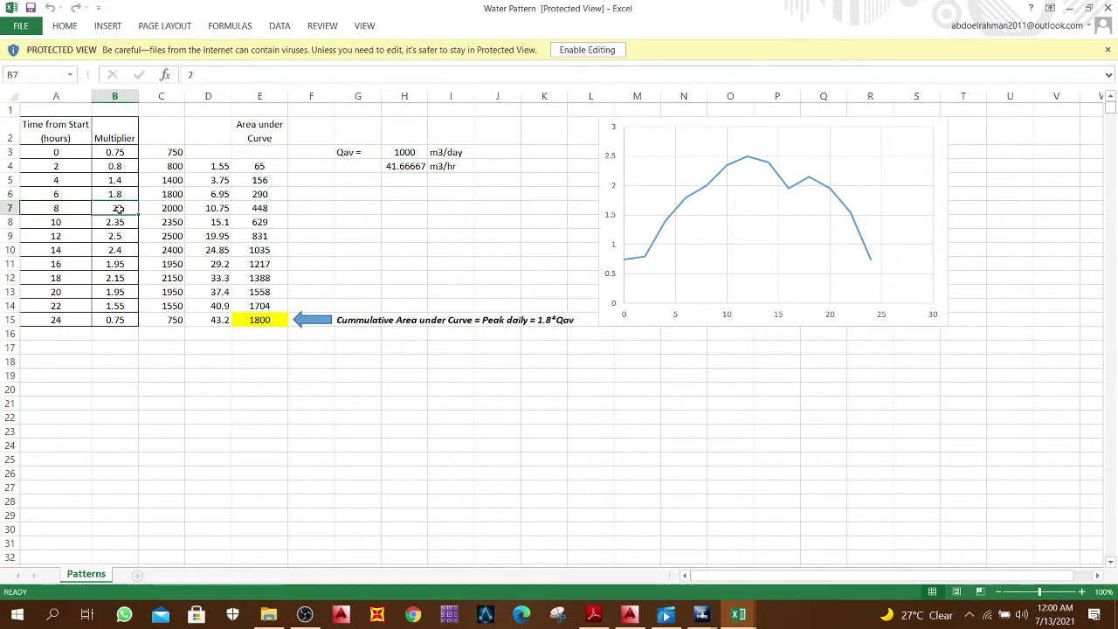
click(57, 226)
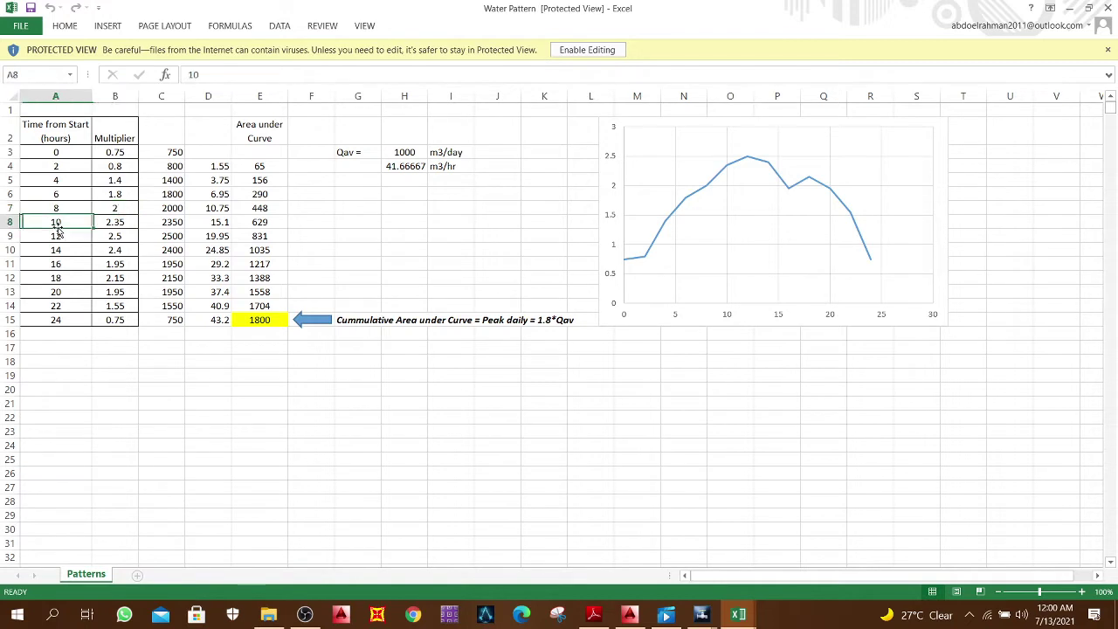
click(120, 223)
click(64, 237)
click(124, 241)
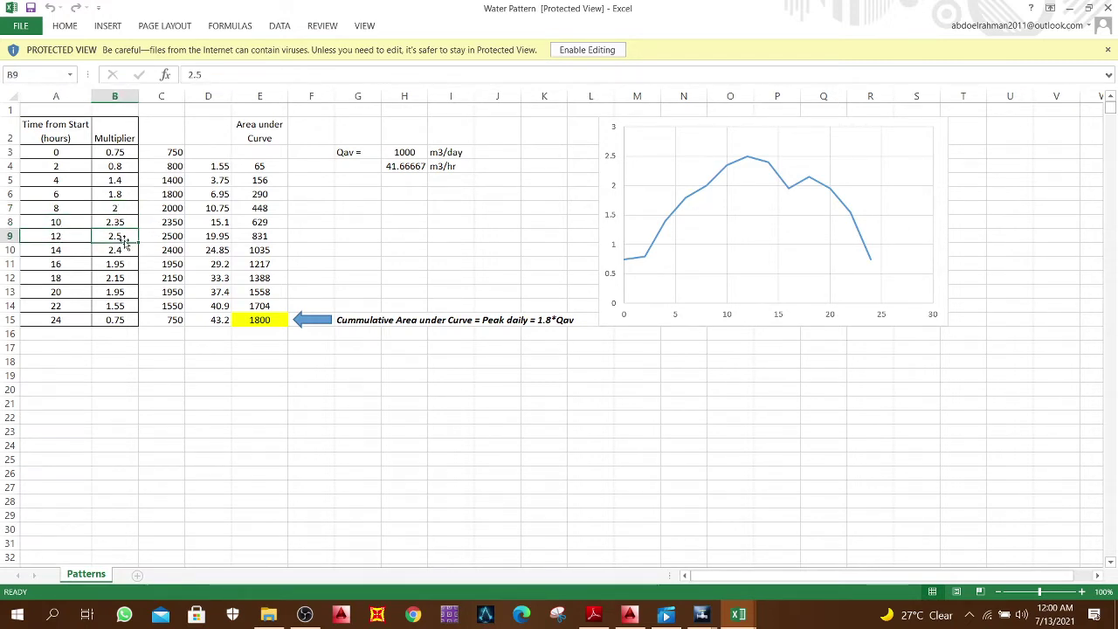
drag(55, 237, 119, 237)
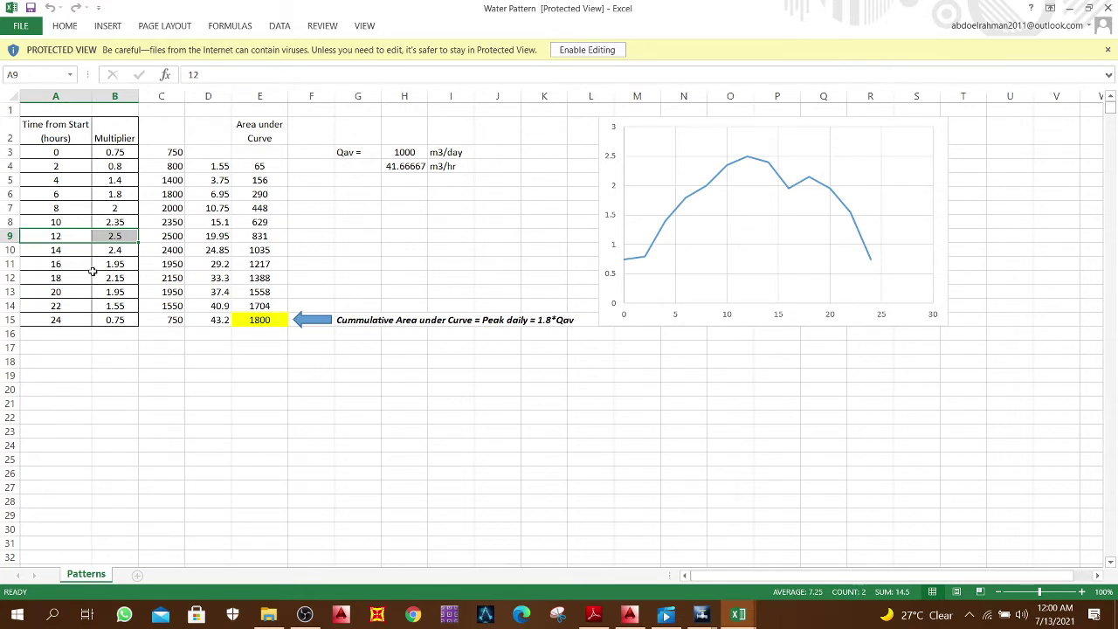
drag(50, 236, 114, 238)
click(111, 237)
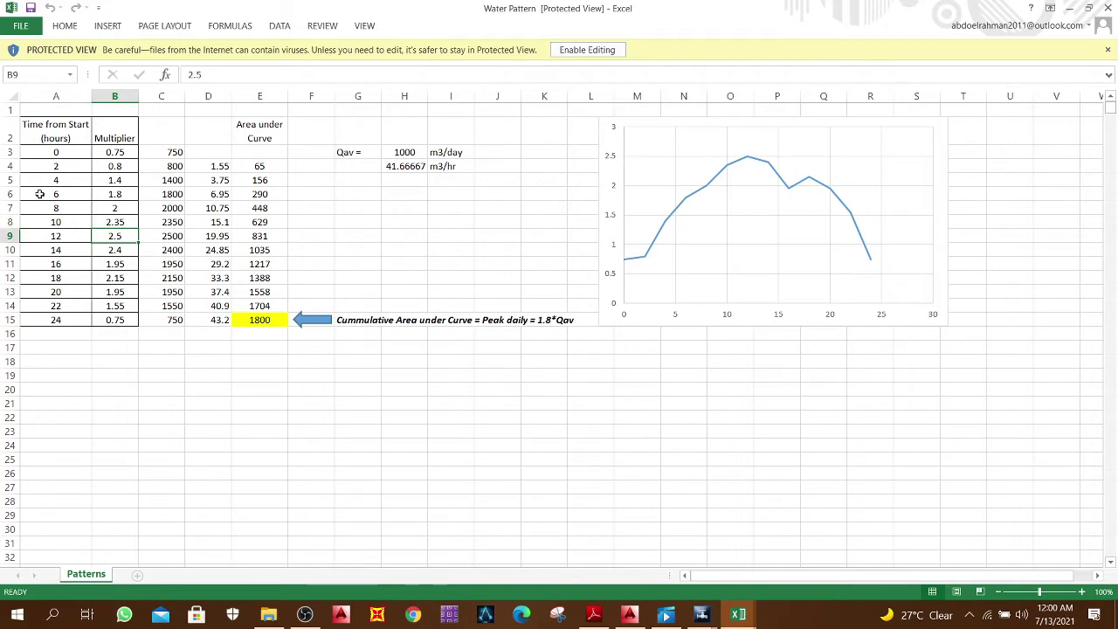
Step: Compare the multiplier at hour 6 with the multiplier at hour 12 in the water pattern table
drag(39, 192, 128, 194)
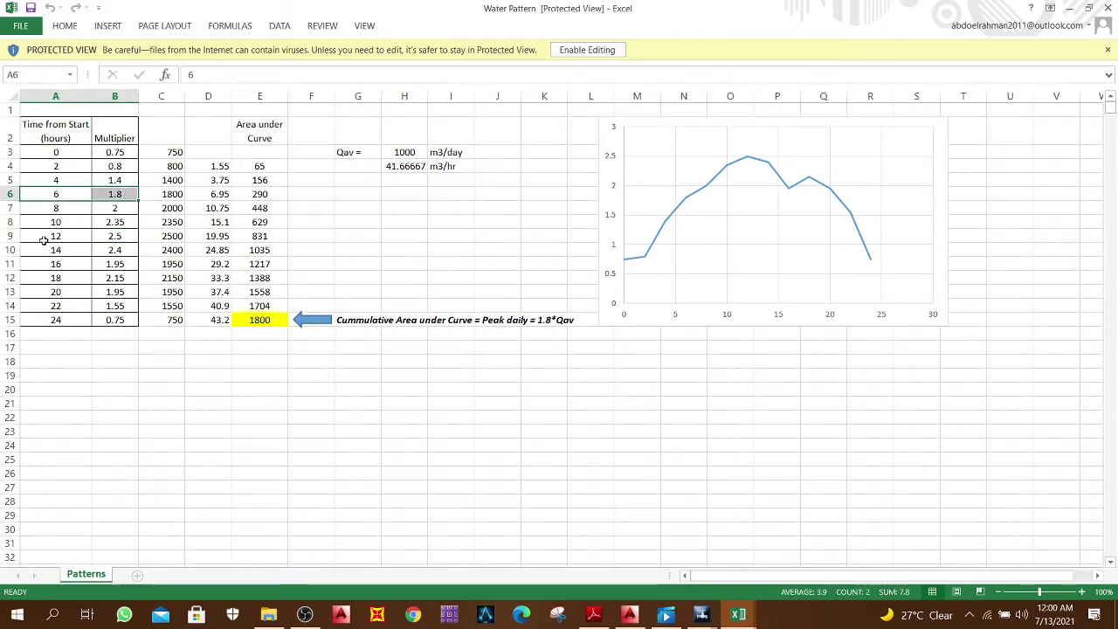
key(ctrl+c)
click(42, 236)
drag(42, 236, 122, 236)
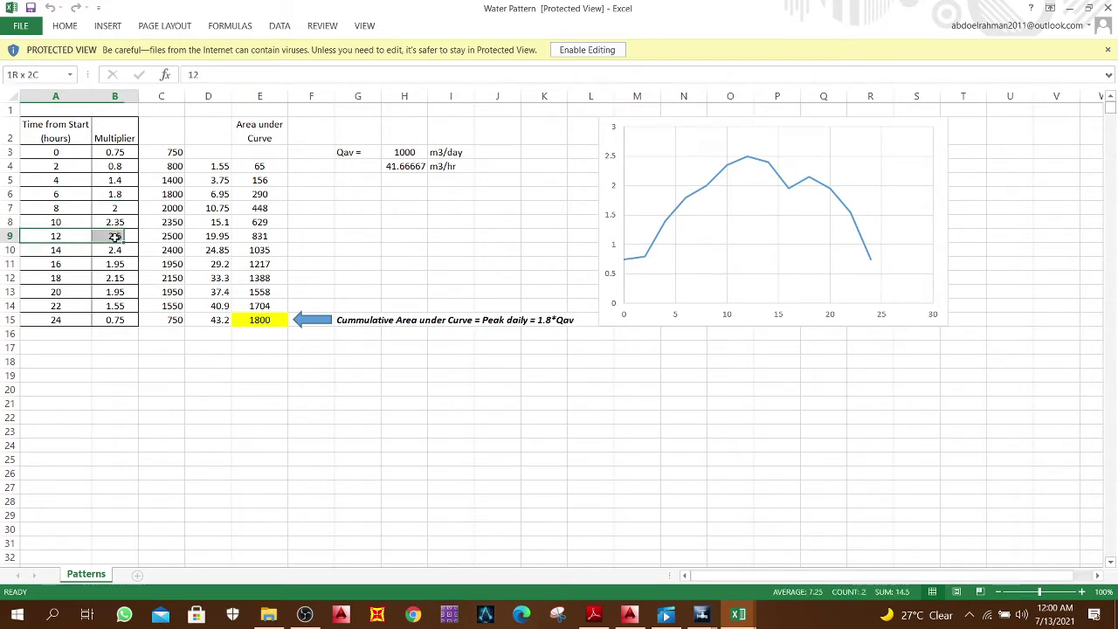
drag(45, 194, 121, 194)
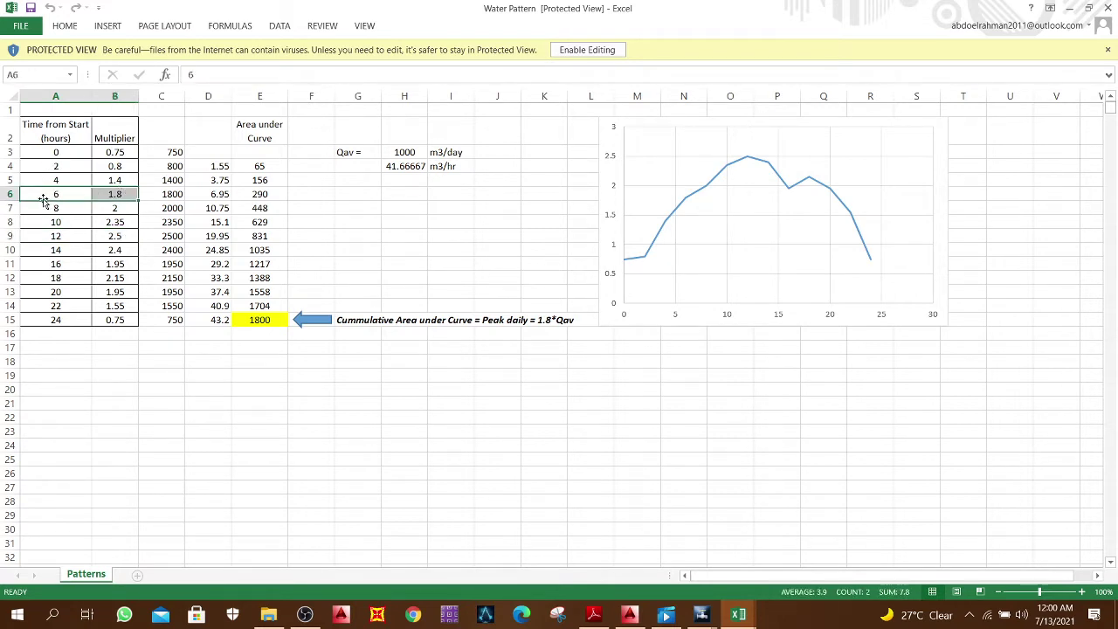
drag(45, 197, 103, 195)
Step: Switch to Basemap_2020_2.dwg in AutoCAD and erase the contour lines around the city layout, keeping the zones and Water Source label
mouse_move(629, 614)
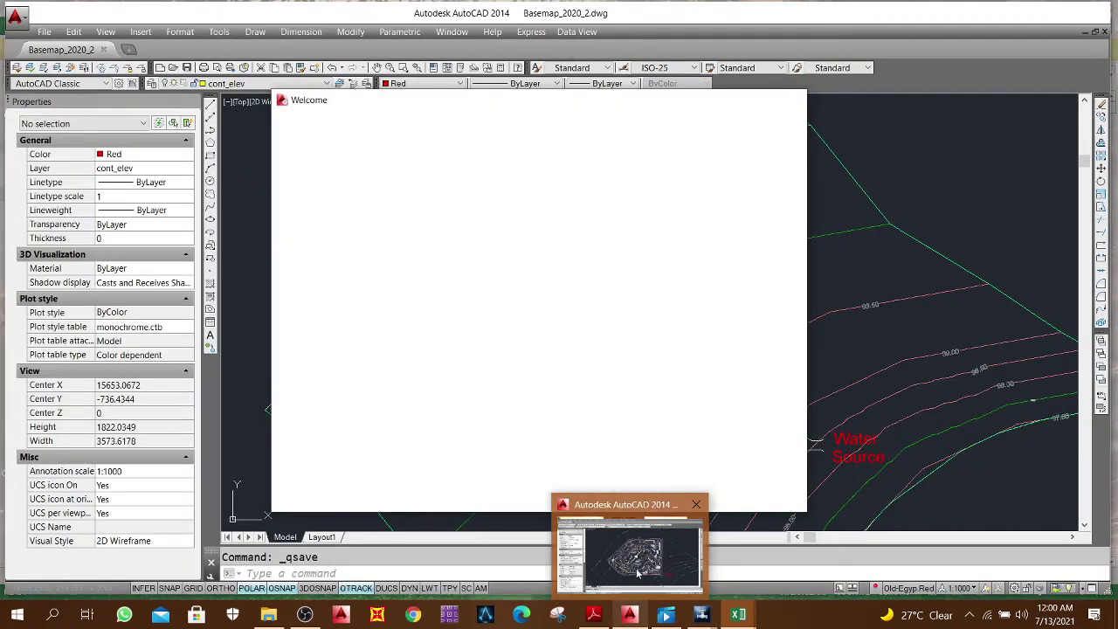
click(638, 572)
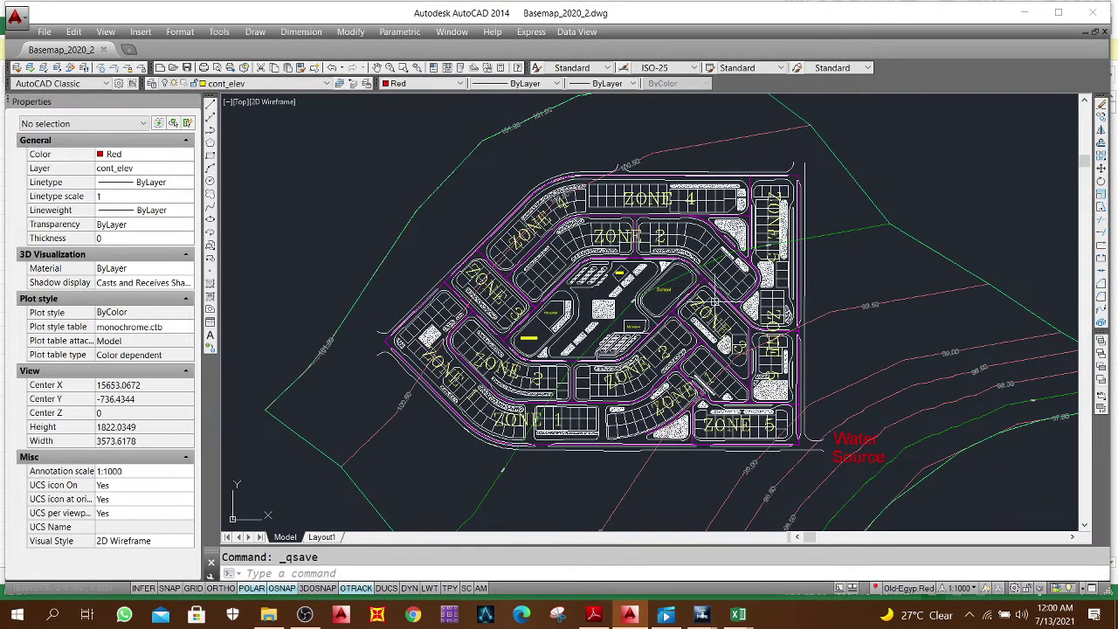
mouse_move(499, 354)
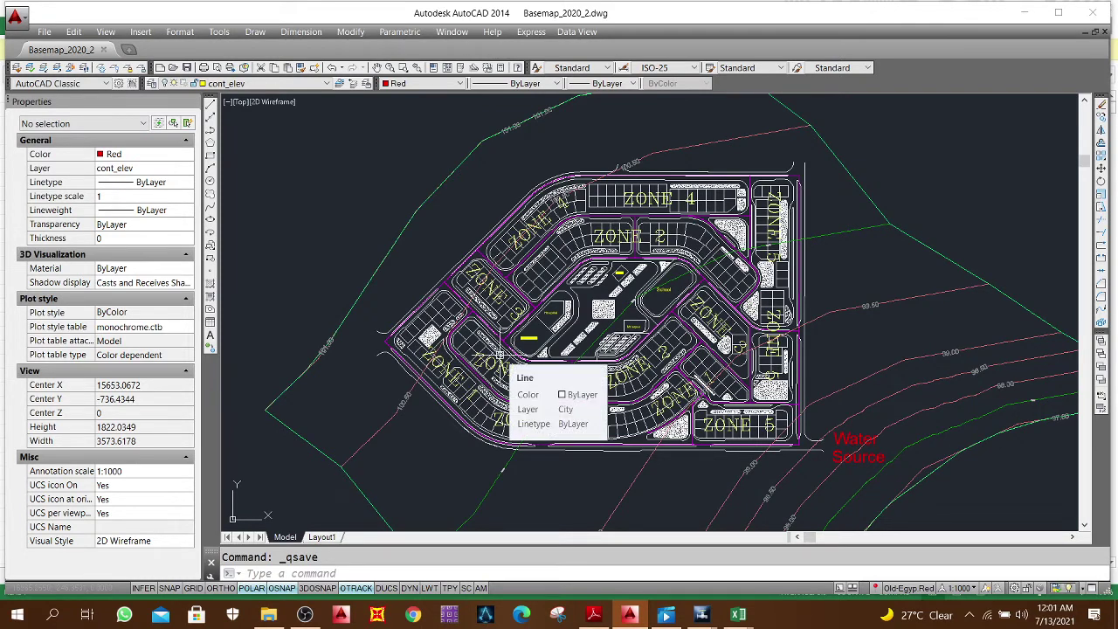
scroll(948, 407, down, 3)
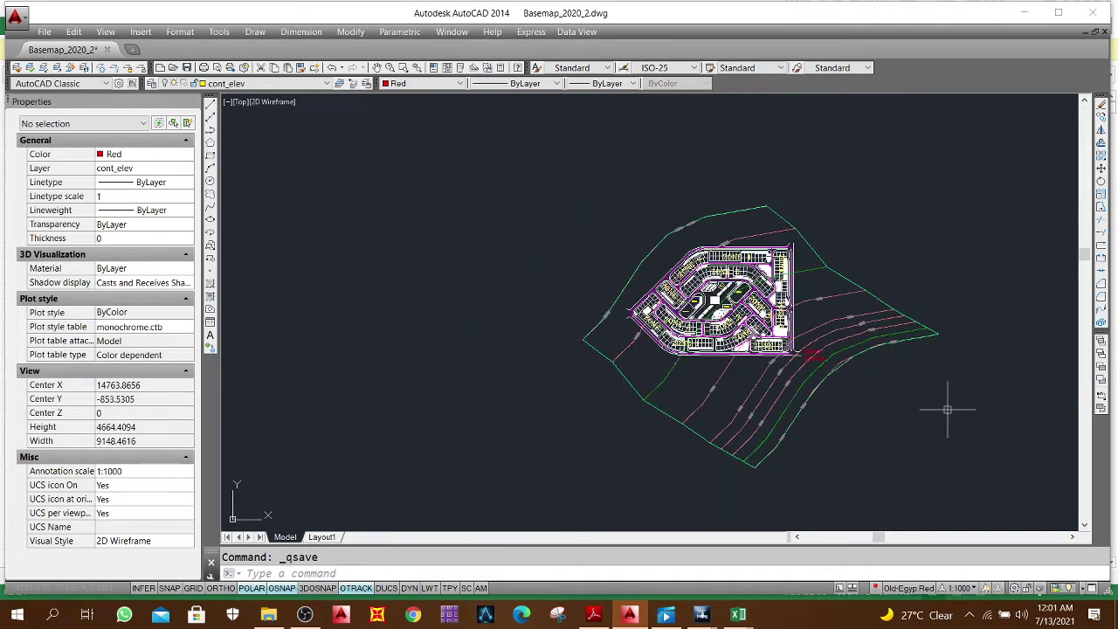
click(948, 407)
click(751, 175)
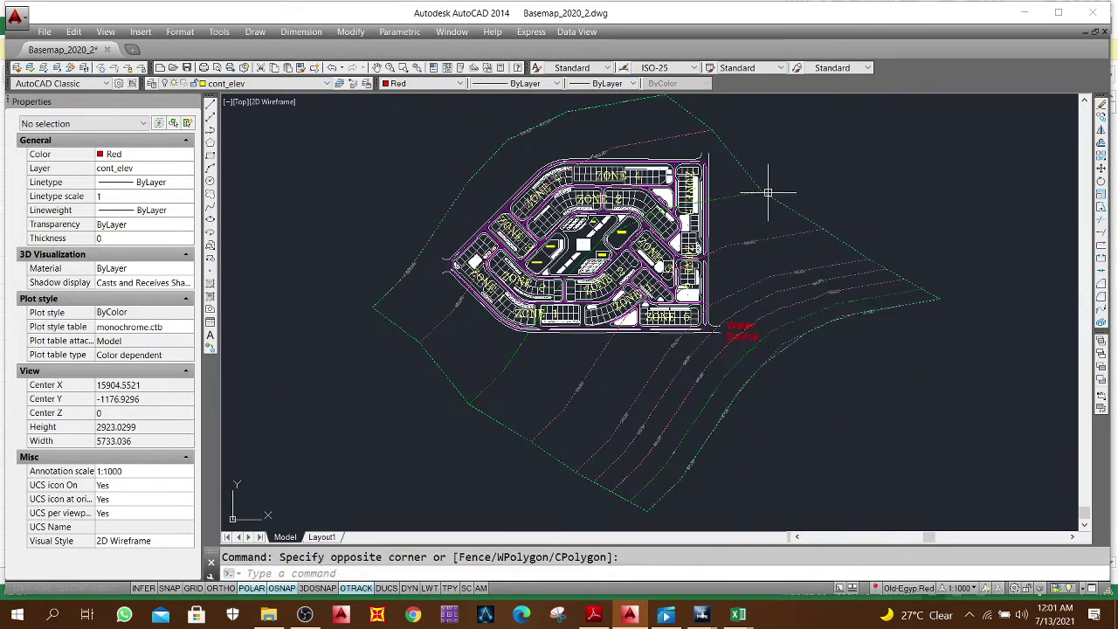
key(Delete)
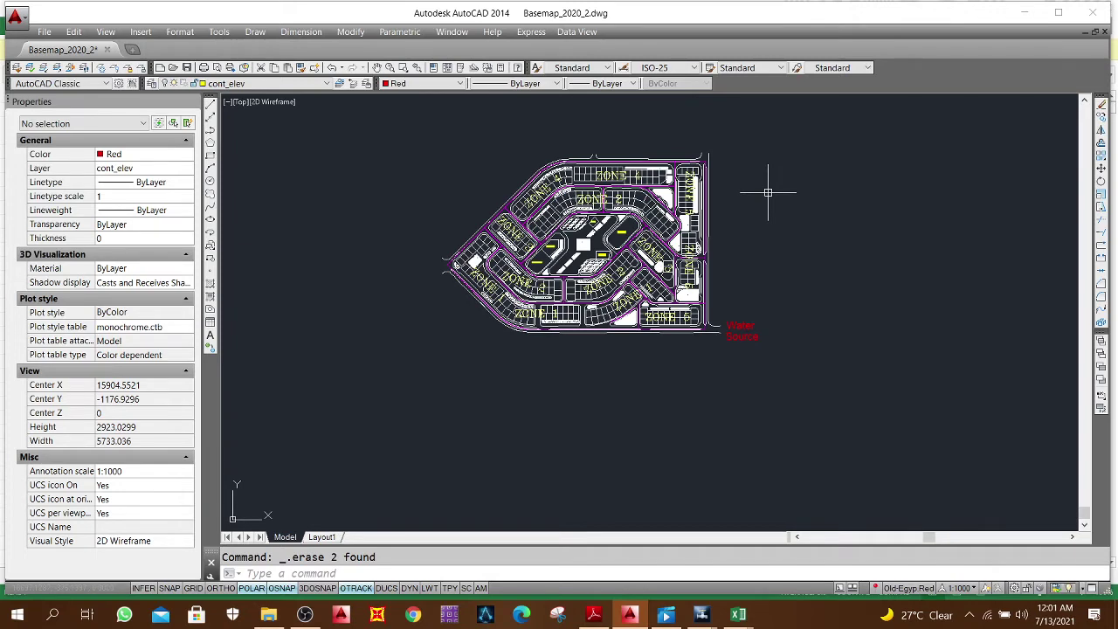
middle_click(755, 301)
middle_click(755, 302)
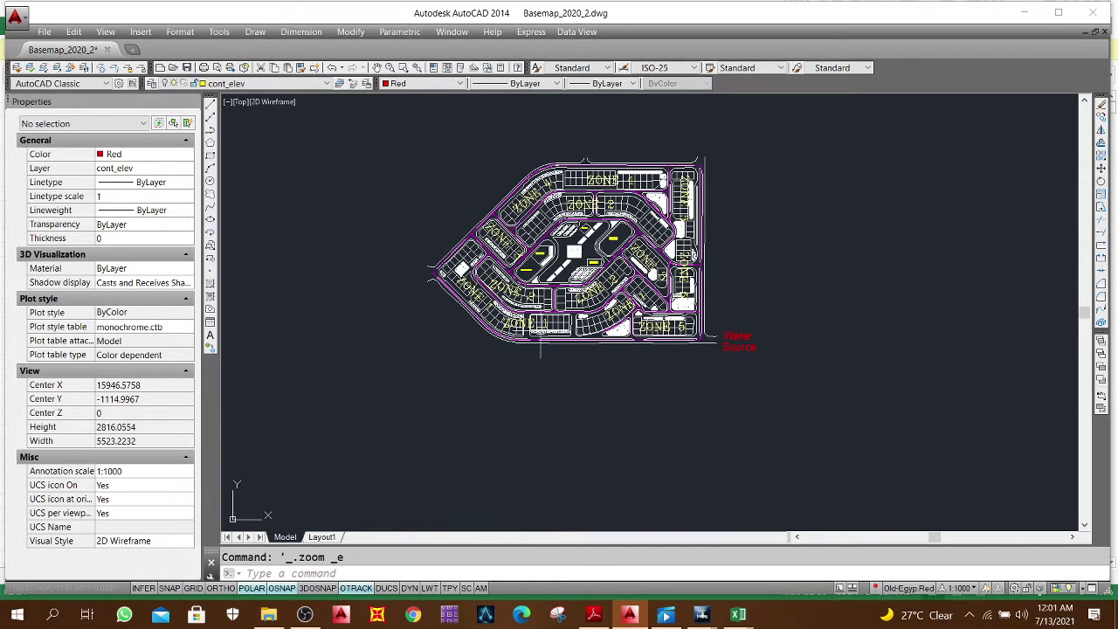
mouse_move(524, 337)
click(806, 157)
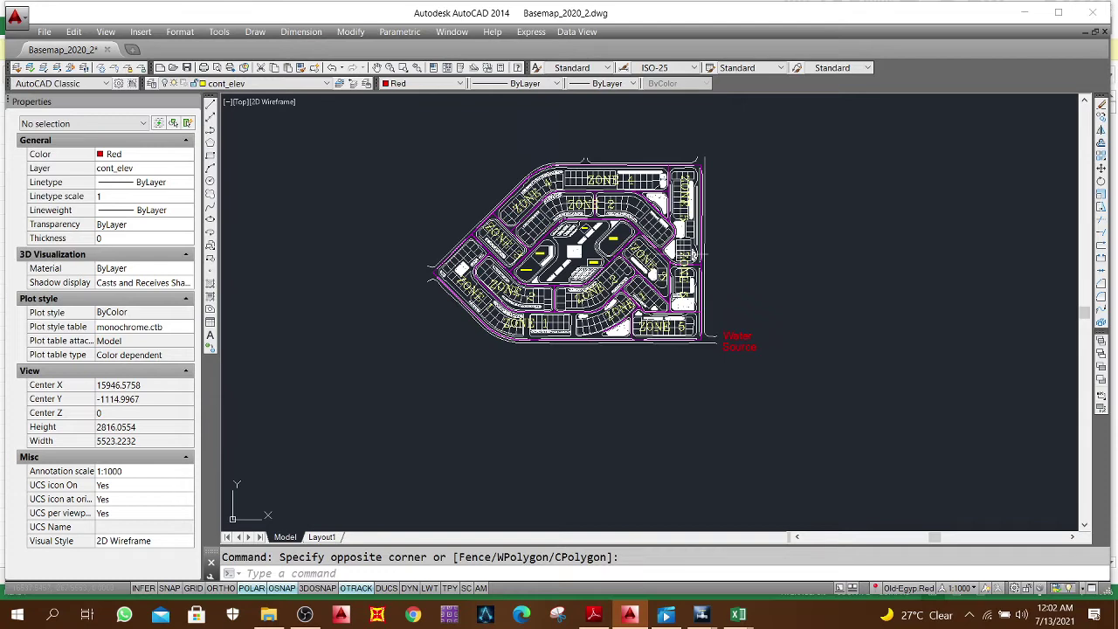
Step: Save the drawing as Basemap_2020_2.dxf in AutoCAD 2013 DXF format, and close AutoCAD without saving it in drawing format
click(43, 32)
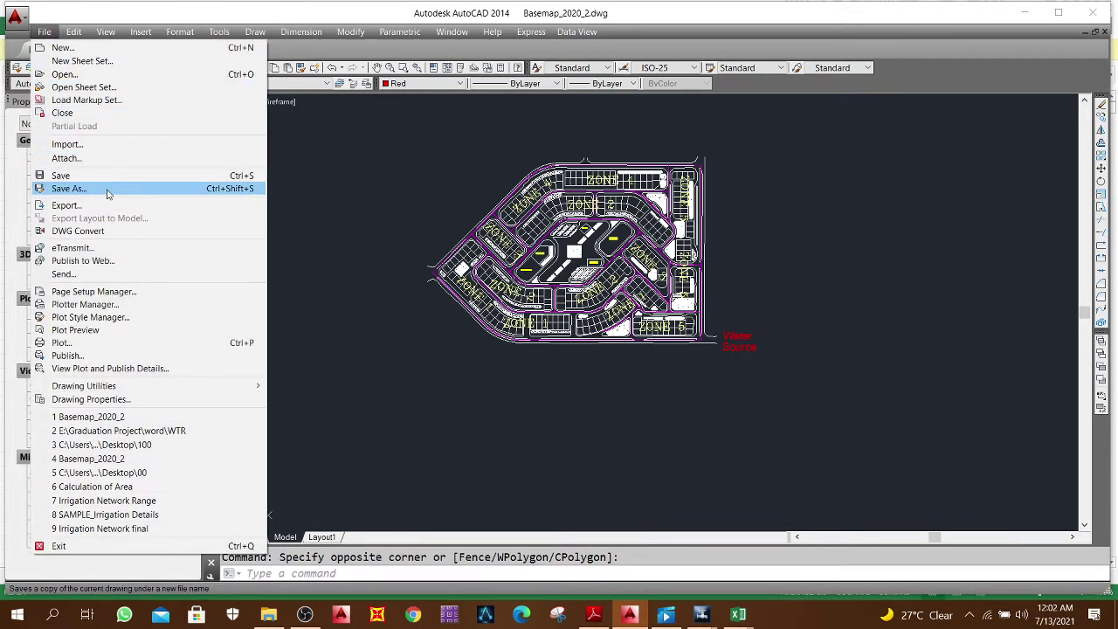
click(68, 189)
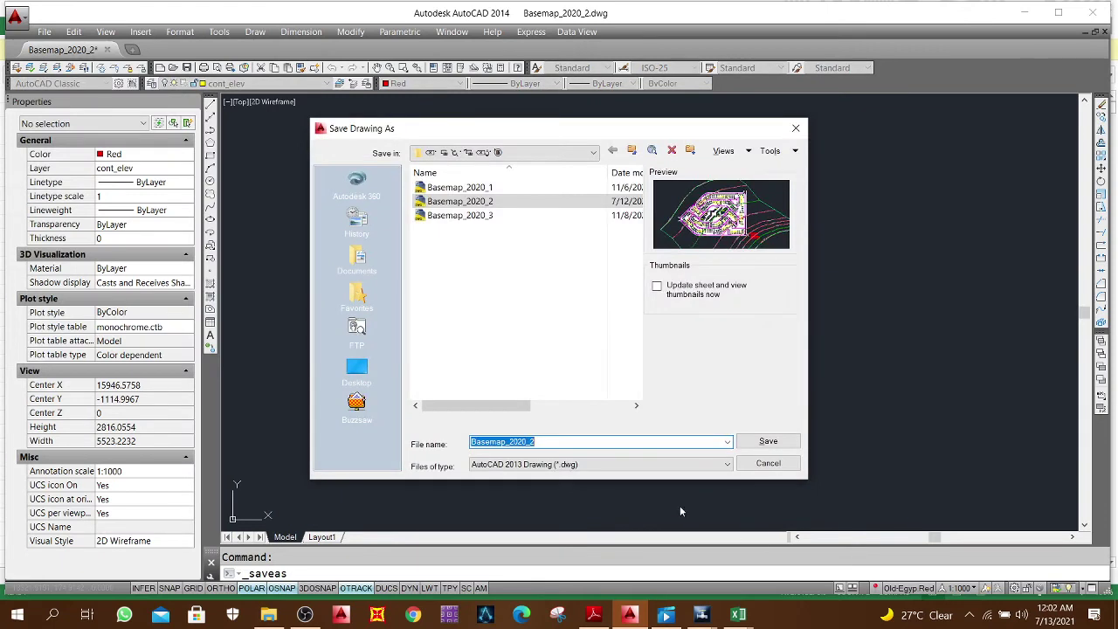
click(581, 464)
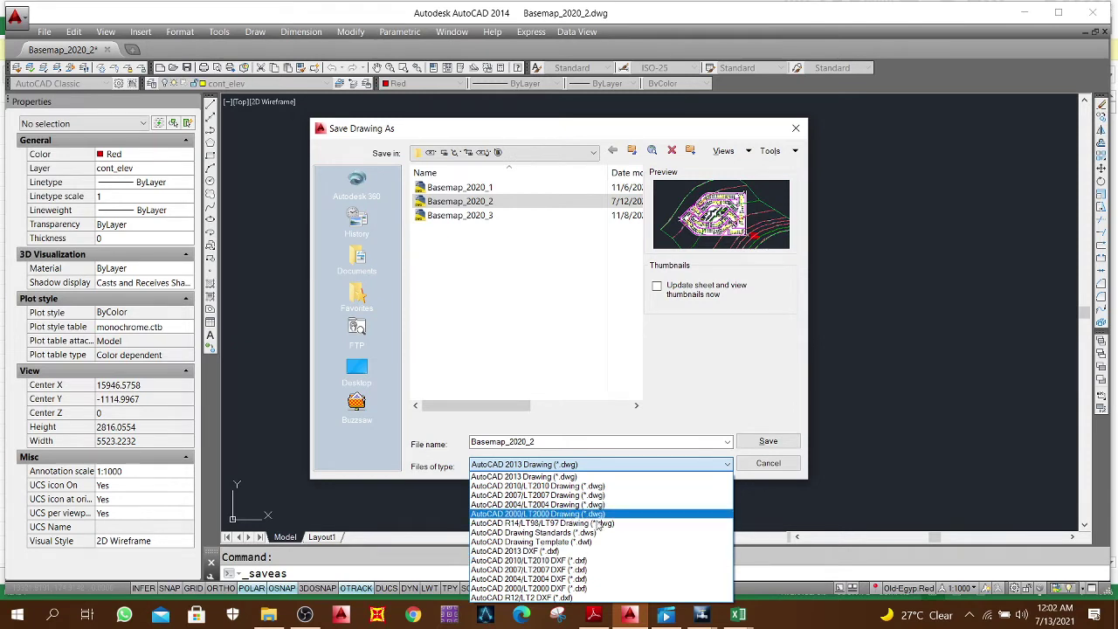
click(516, 550)
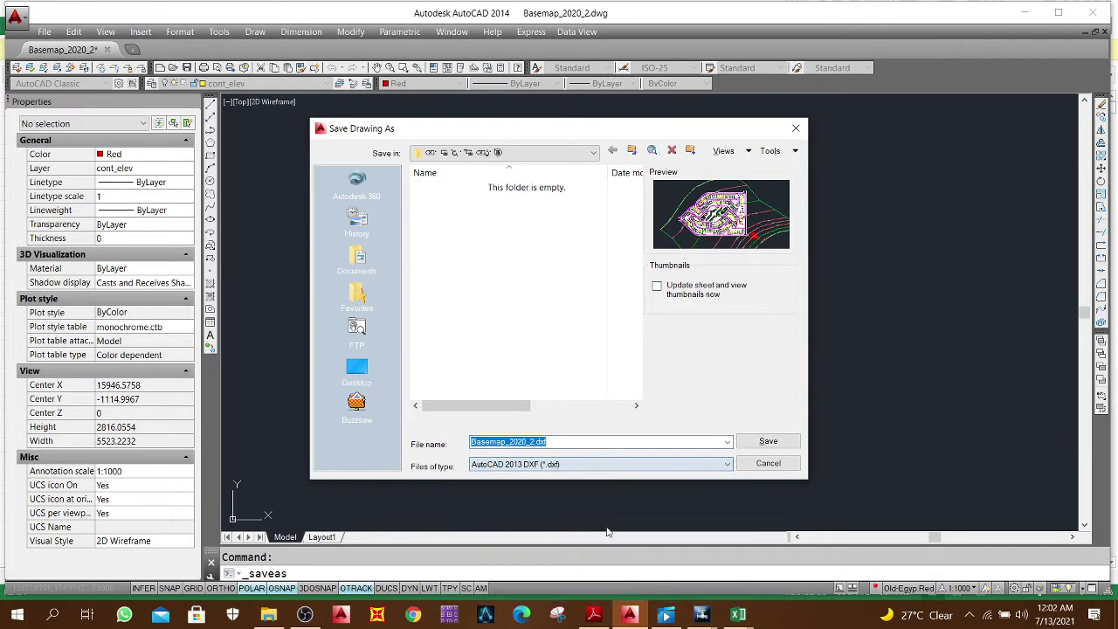
click(780, 444)
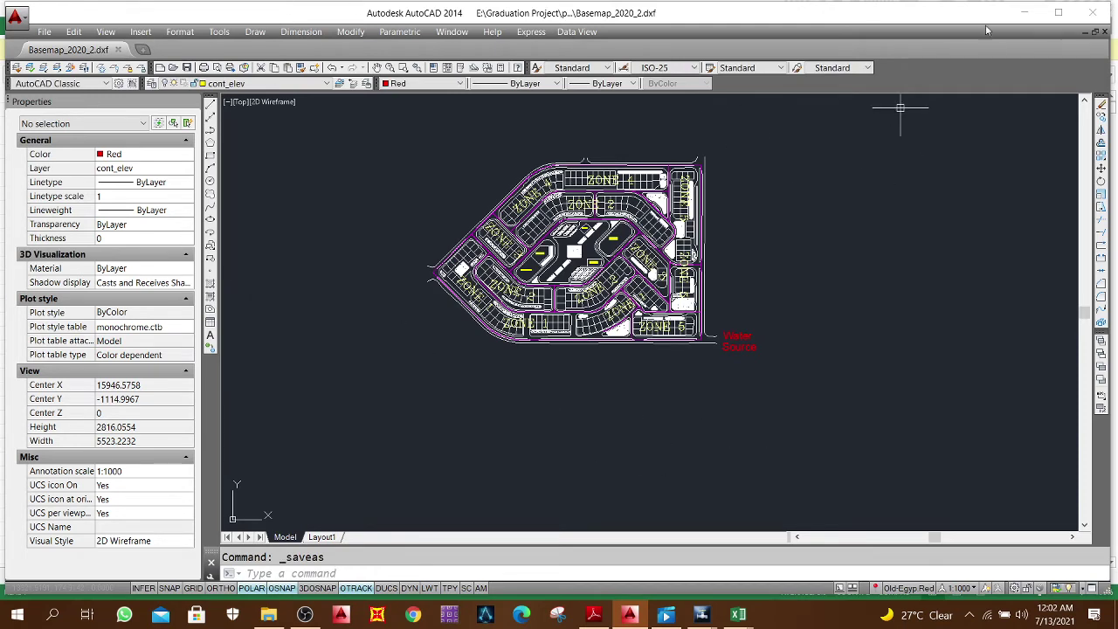
click(1092, 17)
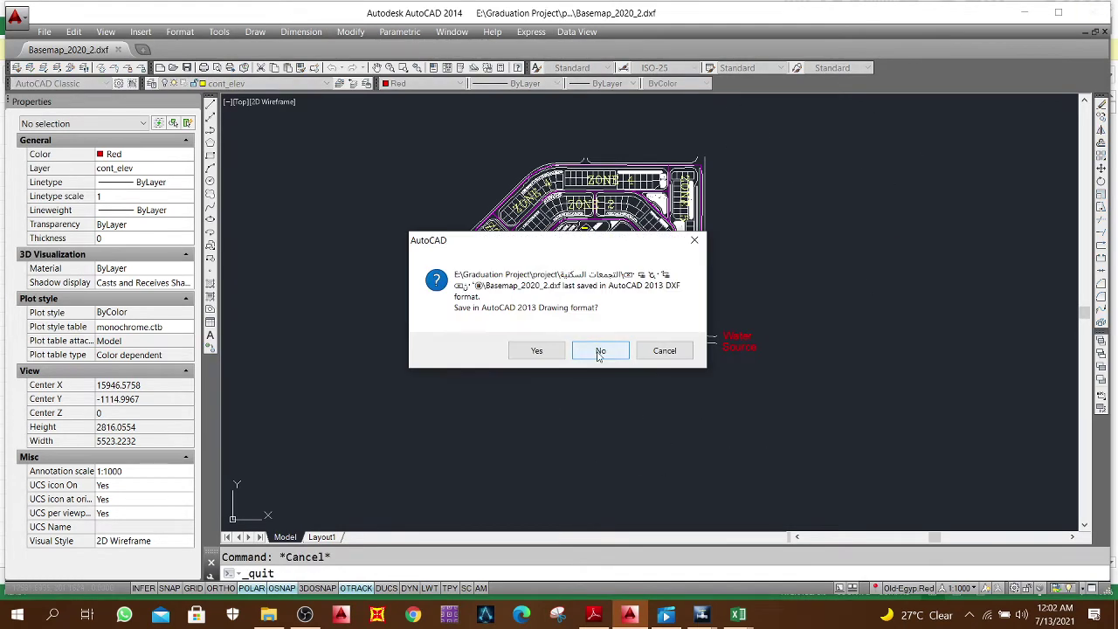
click(600, 351)
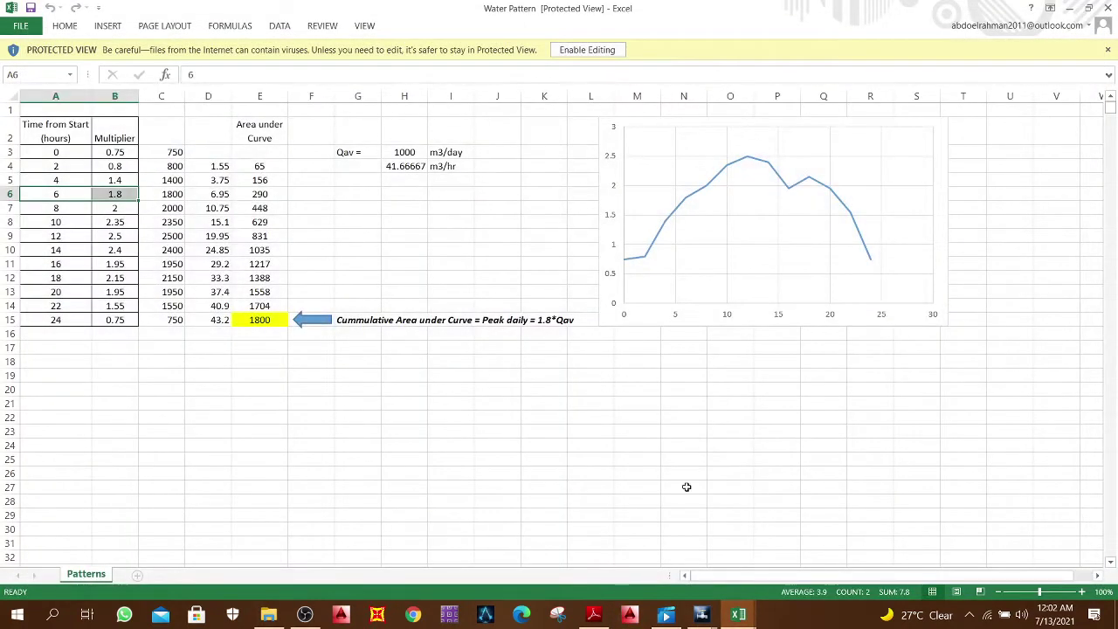
Step: Switch to Bentley WaterCAD and discard the unsaved changes to the Untitled1.wtg project
mouse_move(702, 618)
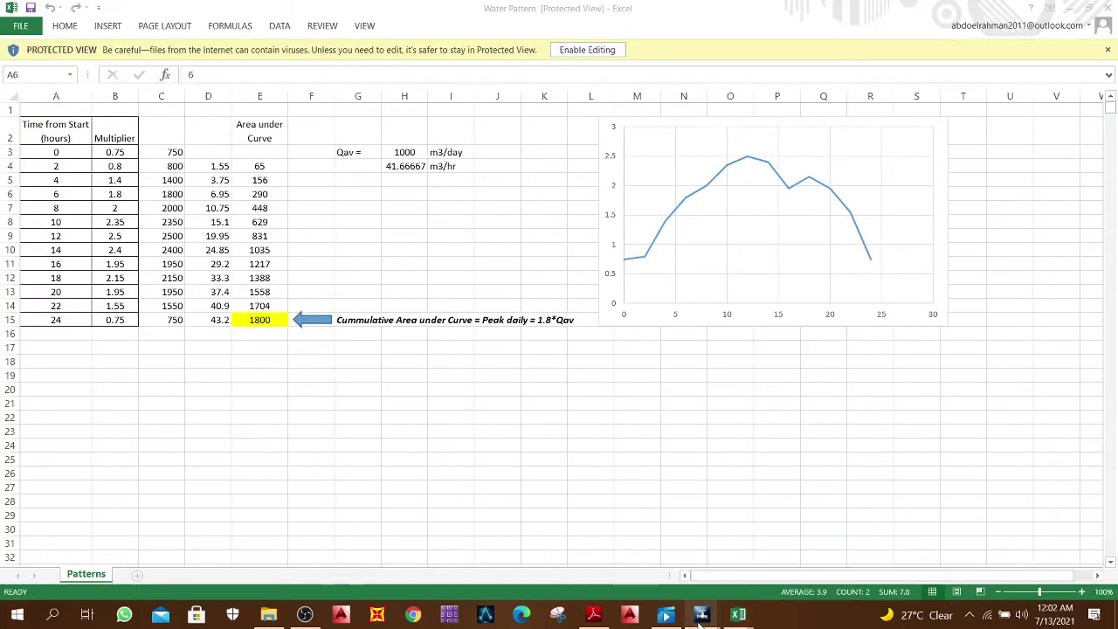
click(629, 572)
click(576, 360)
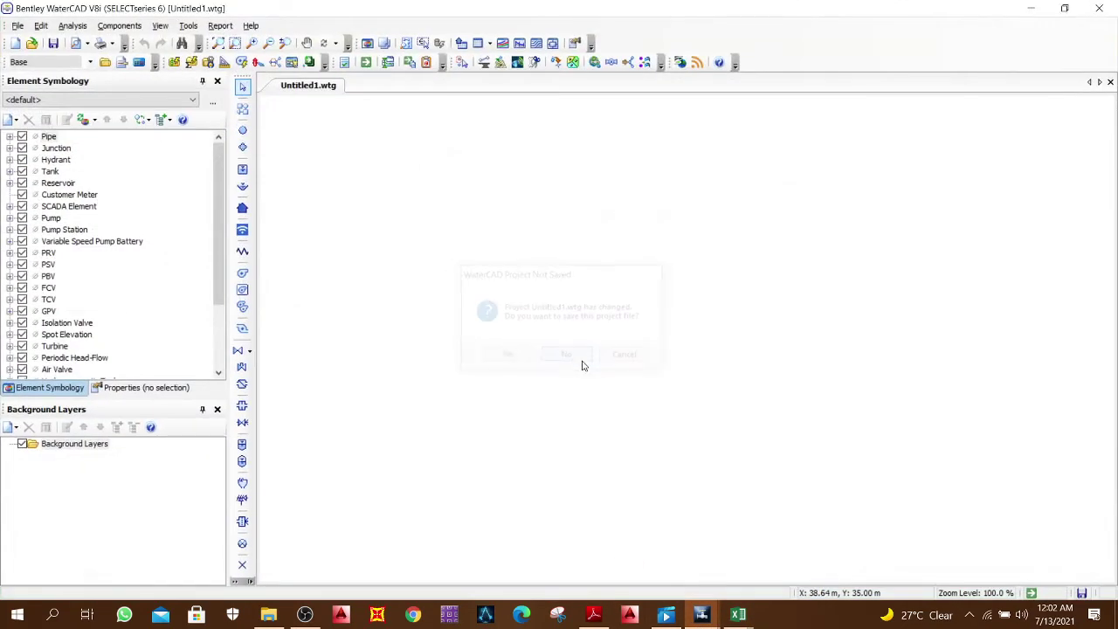
Step: Minimize the WaterCAD window, the Water Pattern workbook and the PDF document
click(1029, 9)
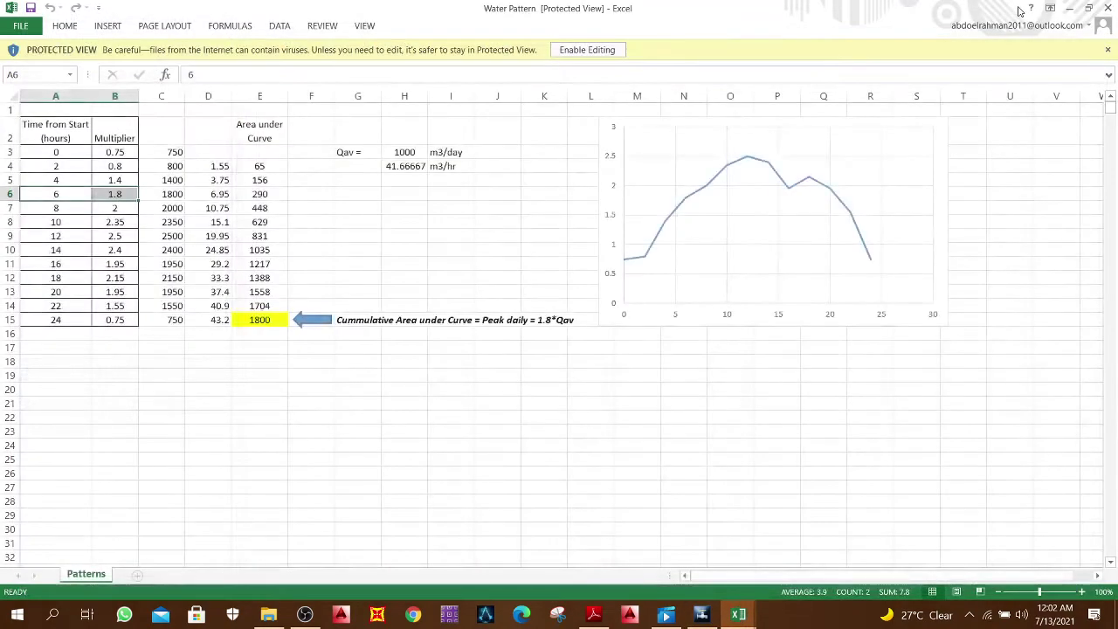
click(1057, 10)
click(1031, 9)
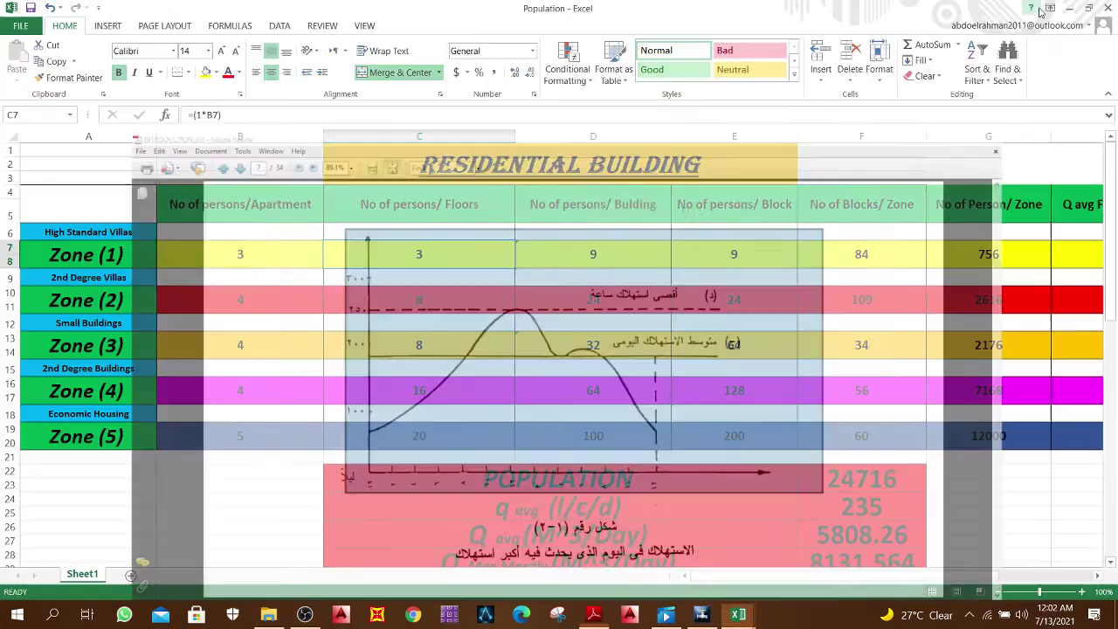
Step: Minimize the open Excel and PDF windows, start Bentley WaterCAD V8i and create a new project
click(1039, 10)
click(1039, 12)
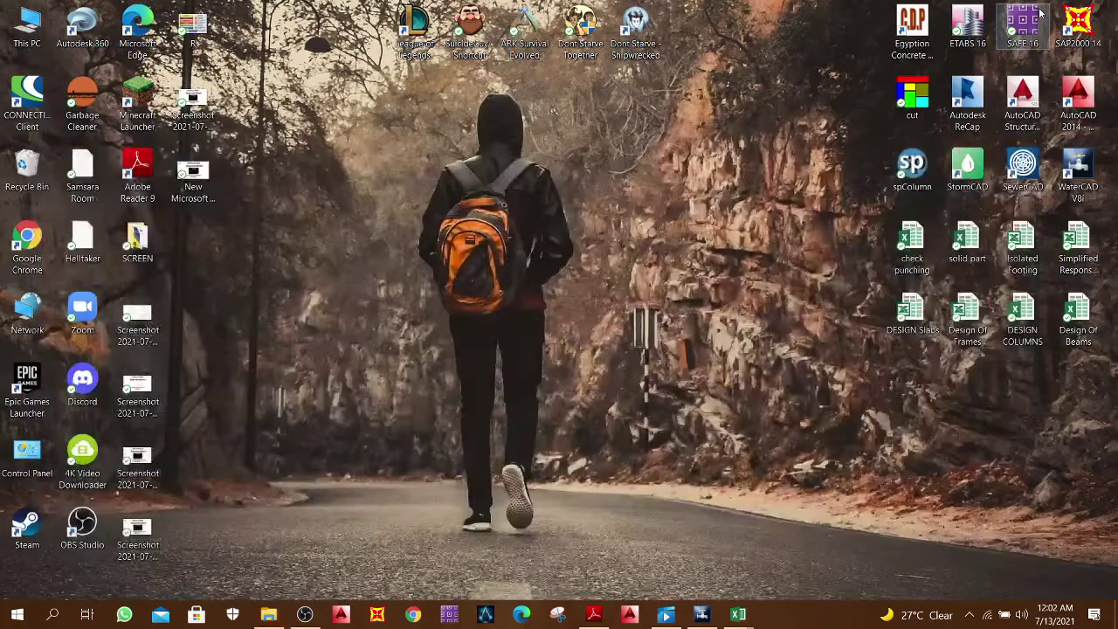
double_click(1078, 174)
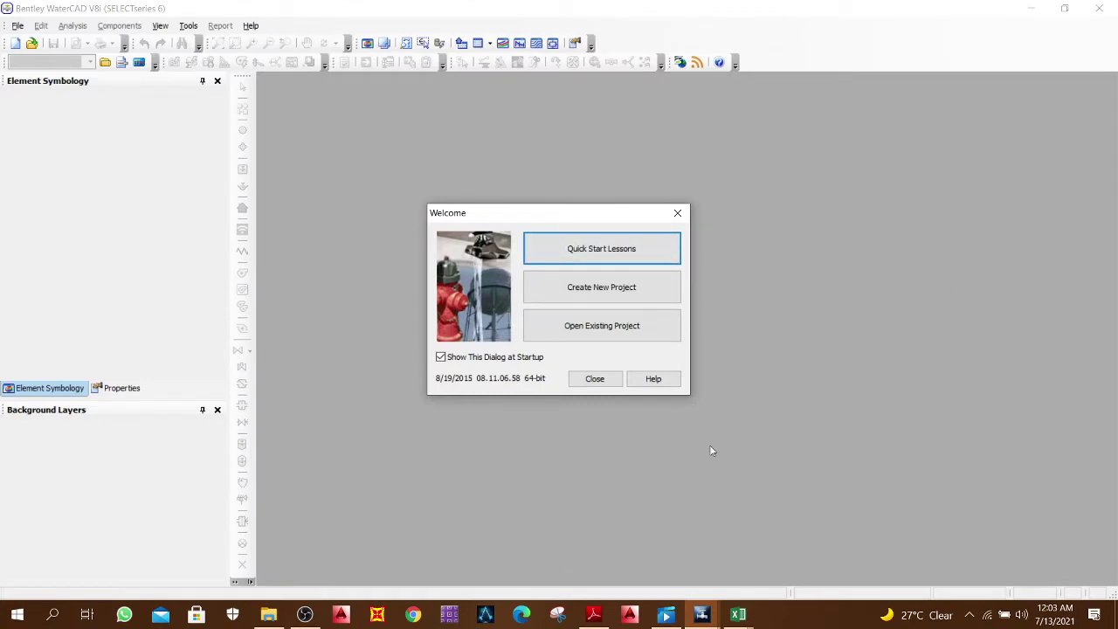
click(581, 298)
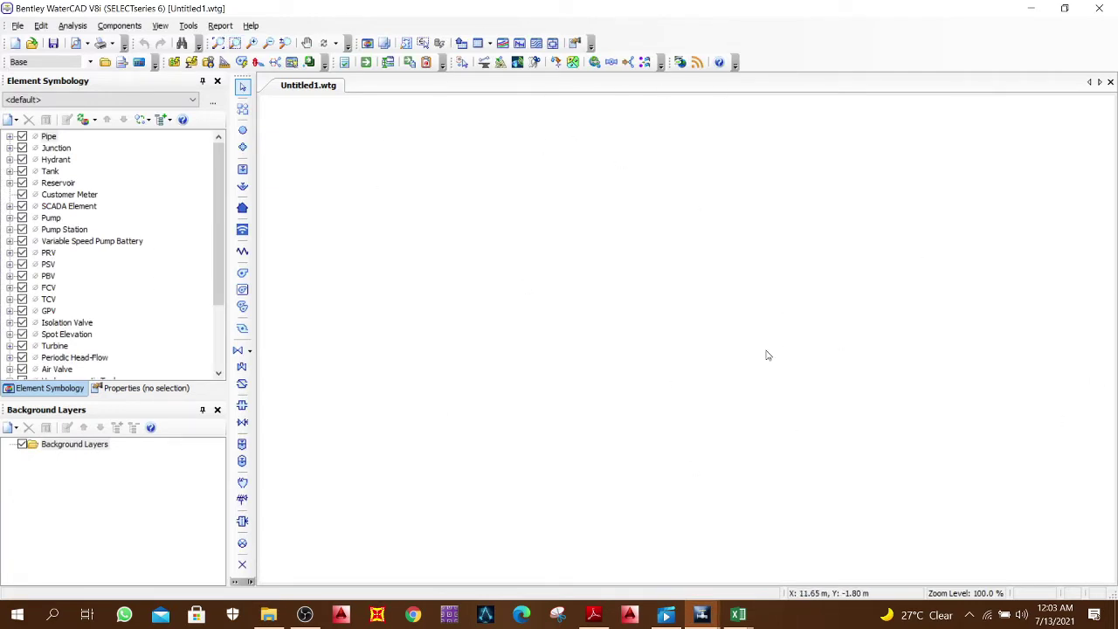
Step: View the WaterCAD version and licence information, and close it
click(17, 26)
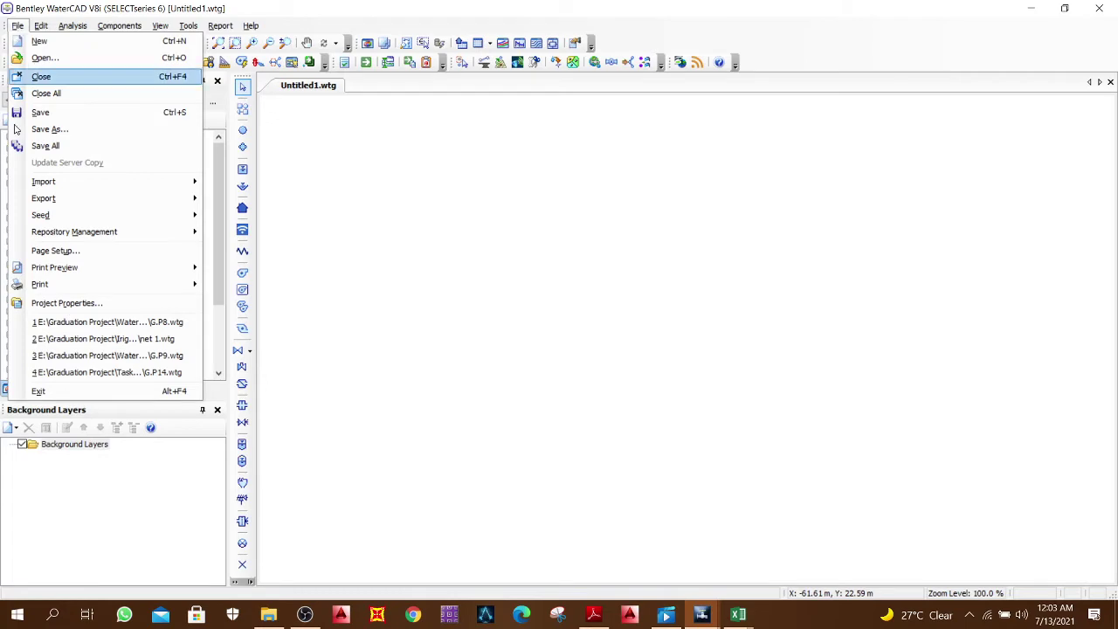
mouse_move(251, 29)
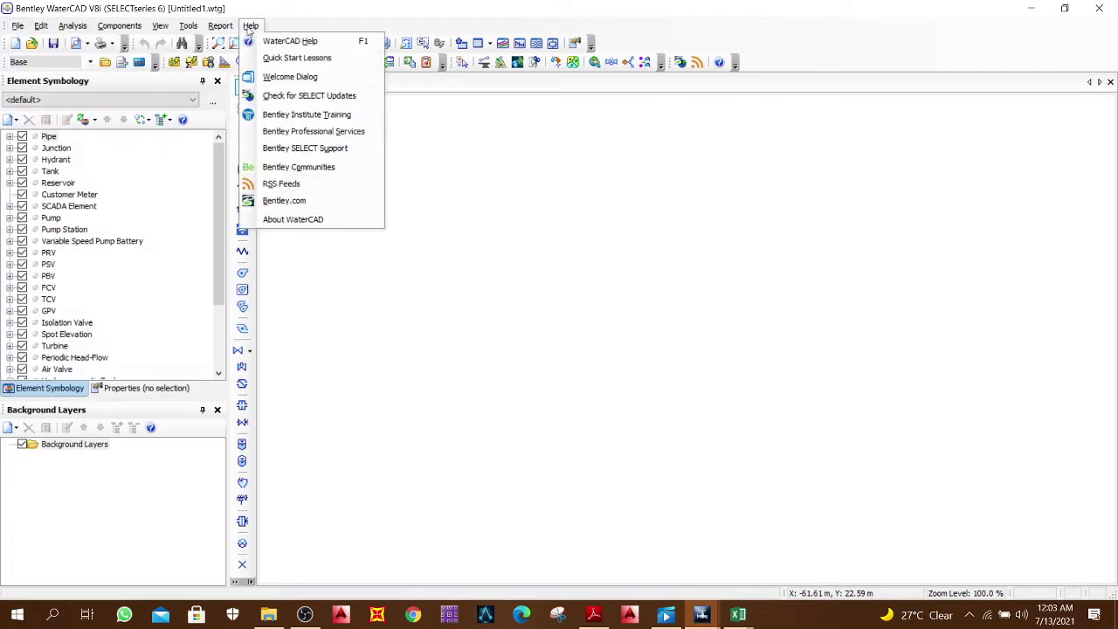
click(279, 219)
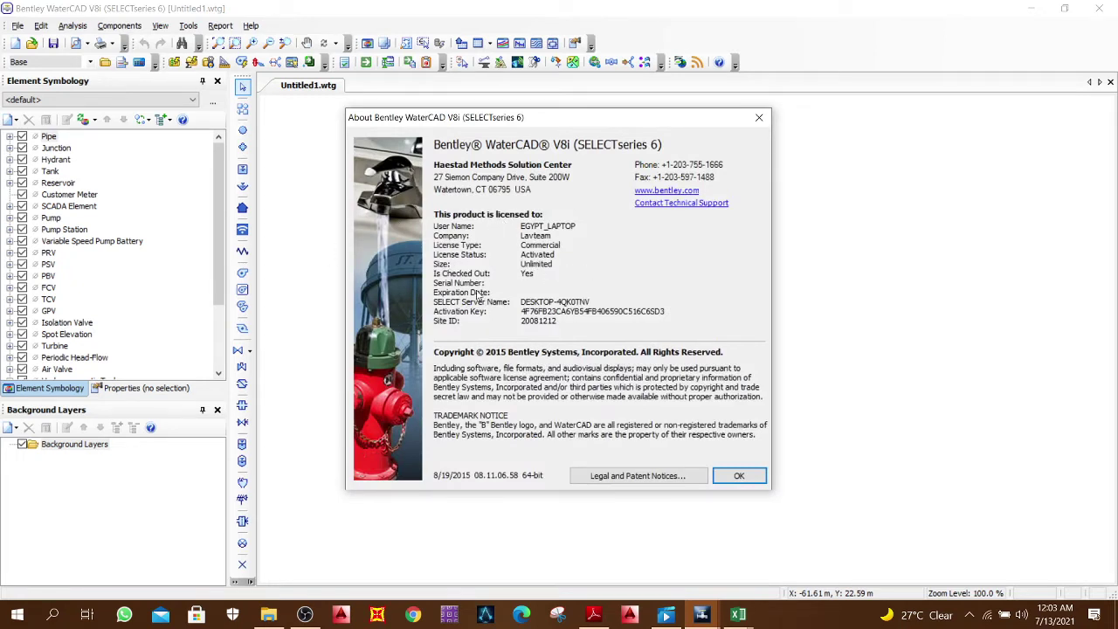
click(759, 123)
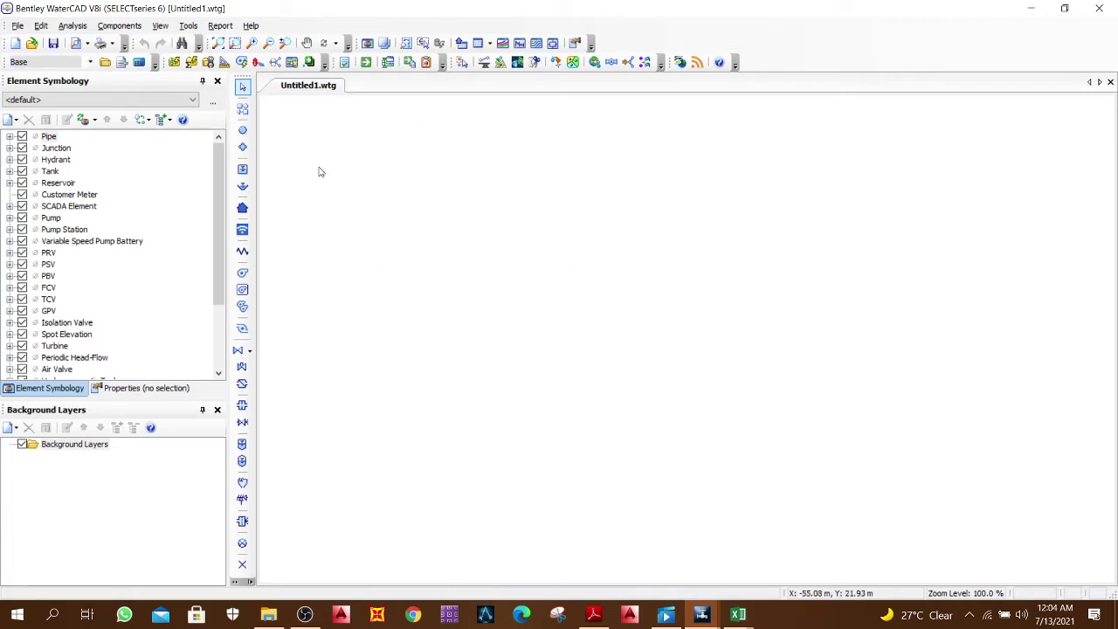
Step: Set the drawing window's background colour to teal in the global options
click(188, 26)
click(217, 357)
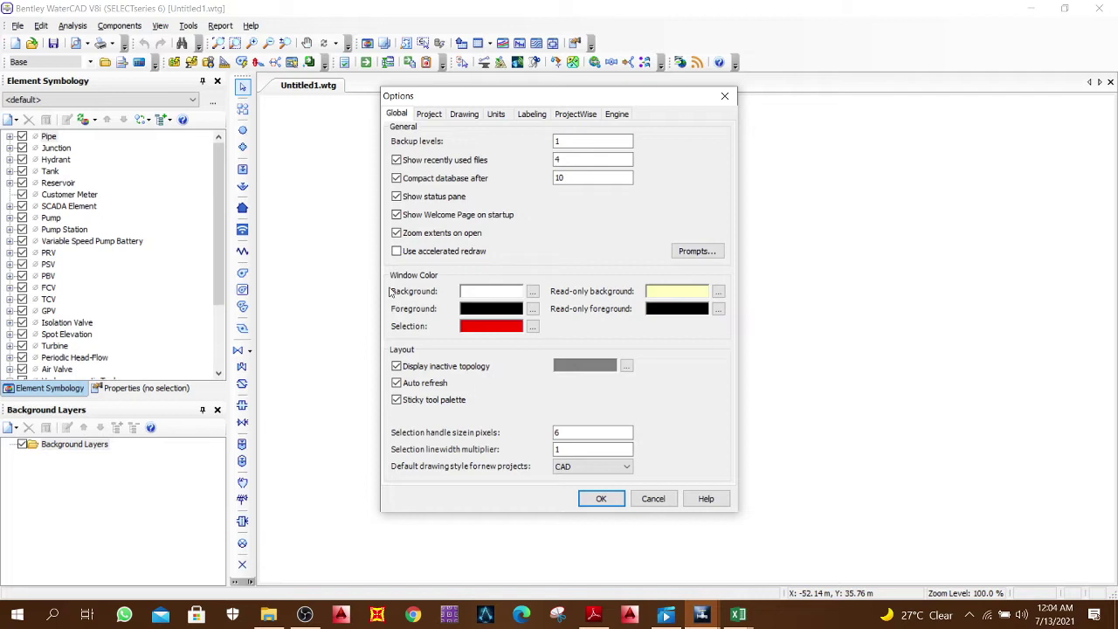
click(533, 292)
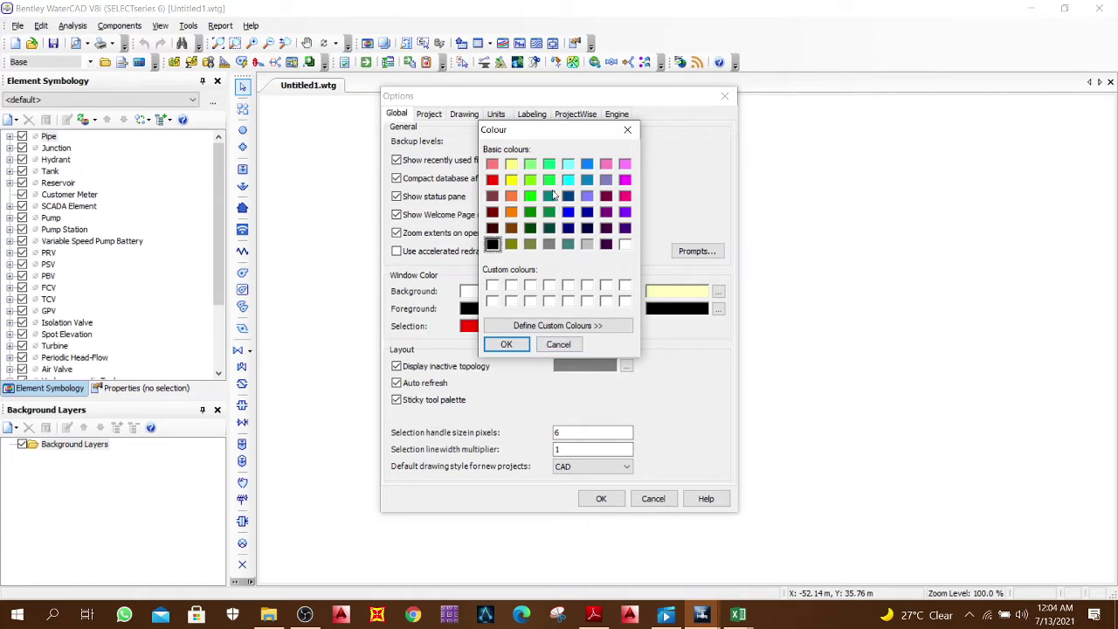
click(550, 196)
click(506, 345)
click(600, 499)
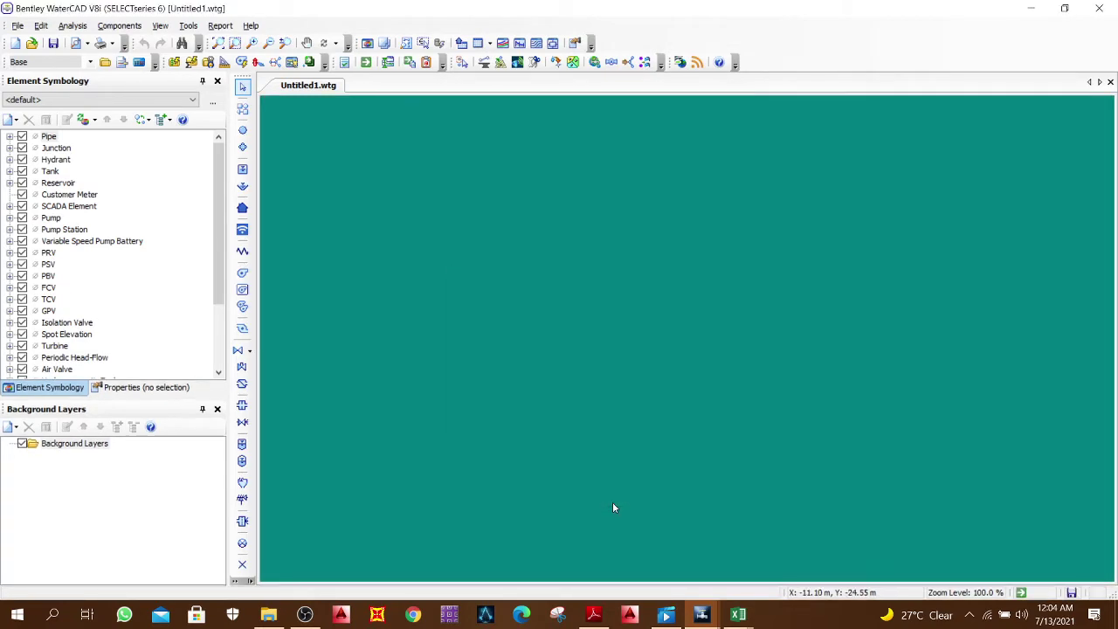
drag(905, 179, 601, 305)
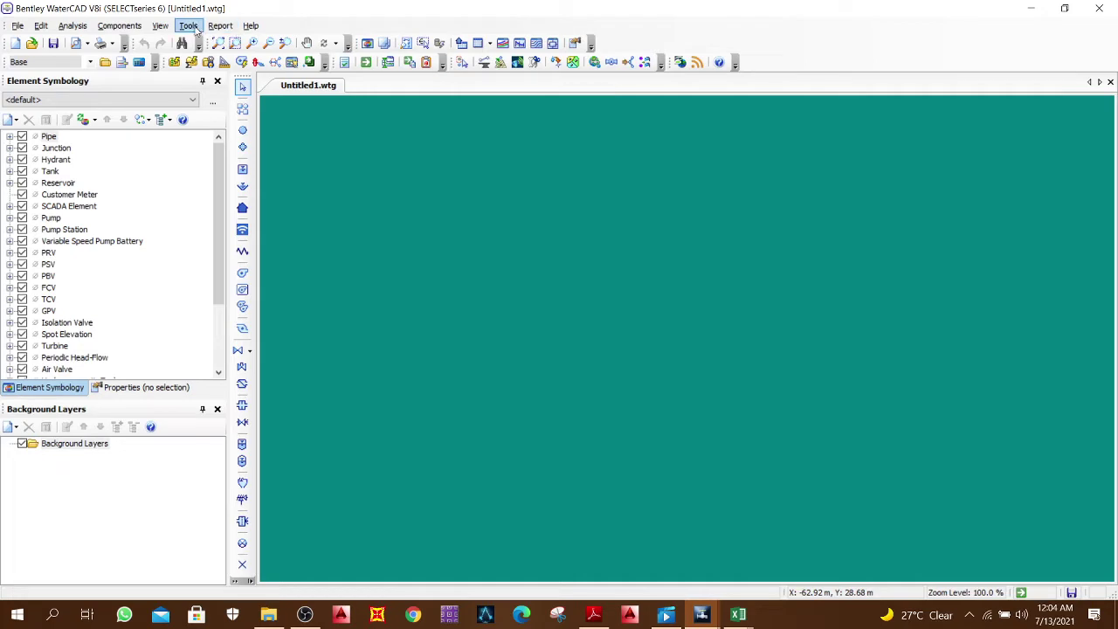
Step: Review the foreground colour choices, the project options and the drawing scale and annotation multiplier settings
click(189, 25)
click(298, 356)
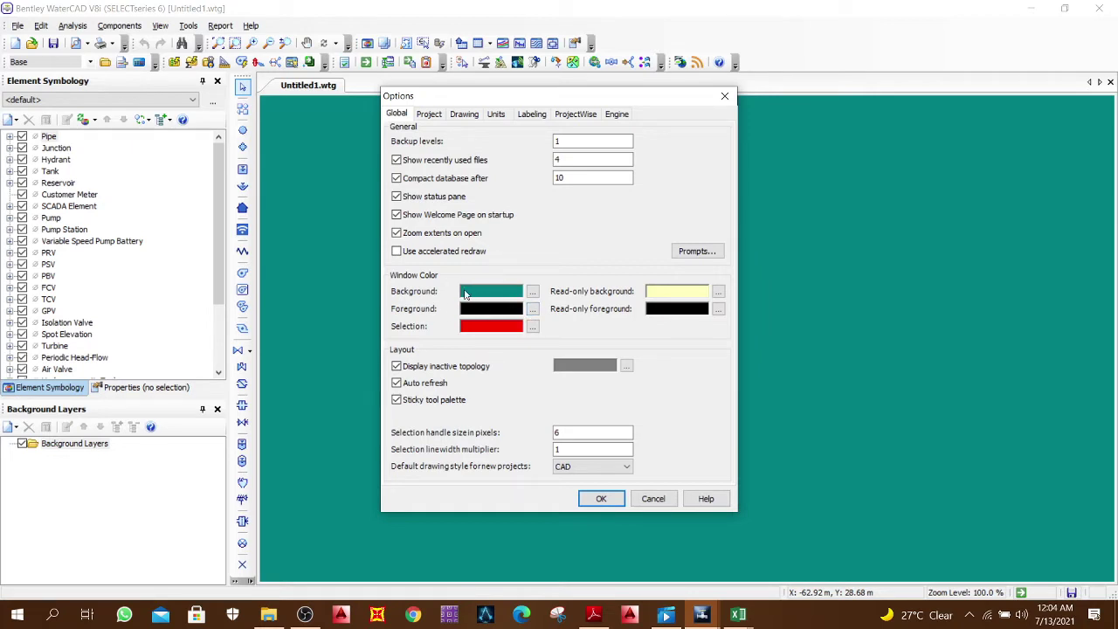
click(533, 310)
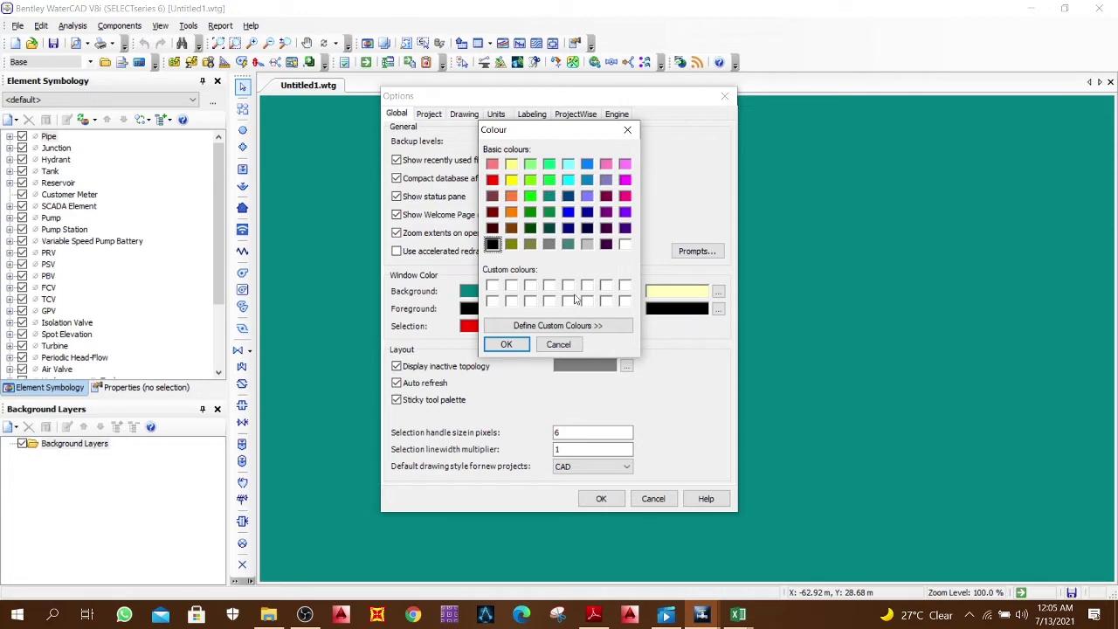
click(559, 345)
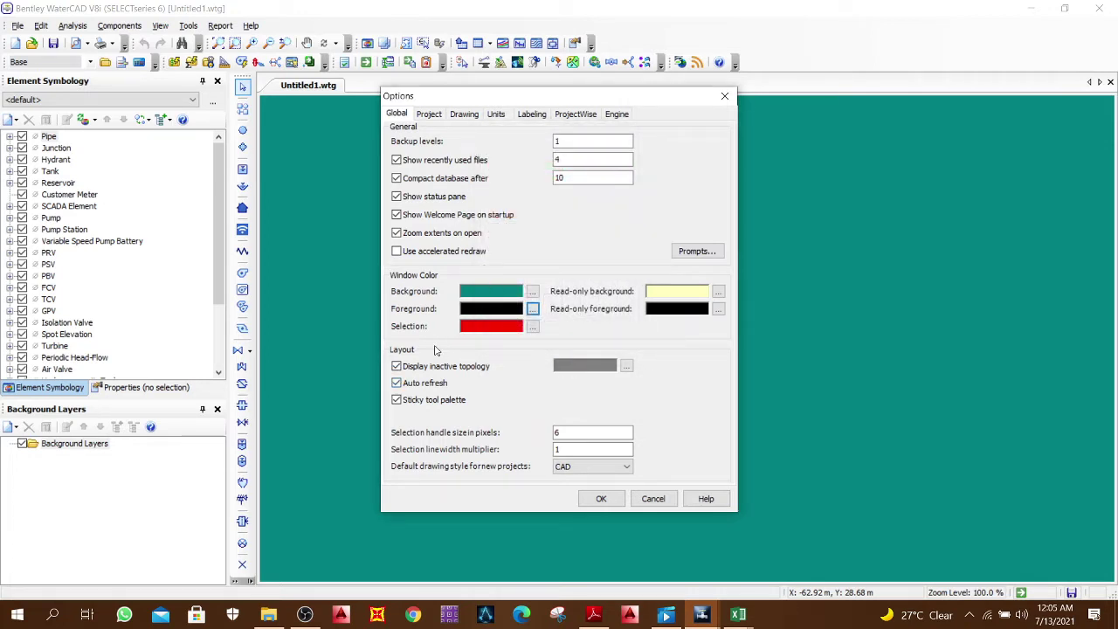
click(427, 114)
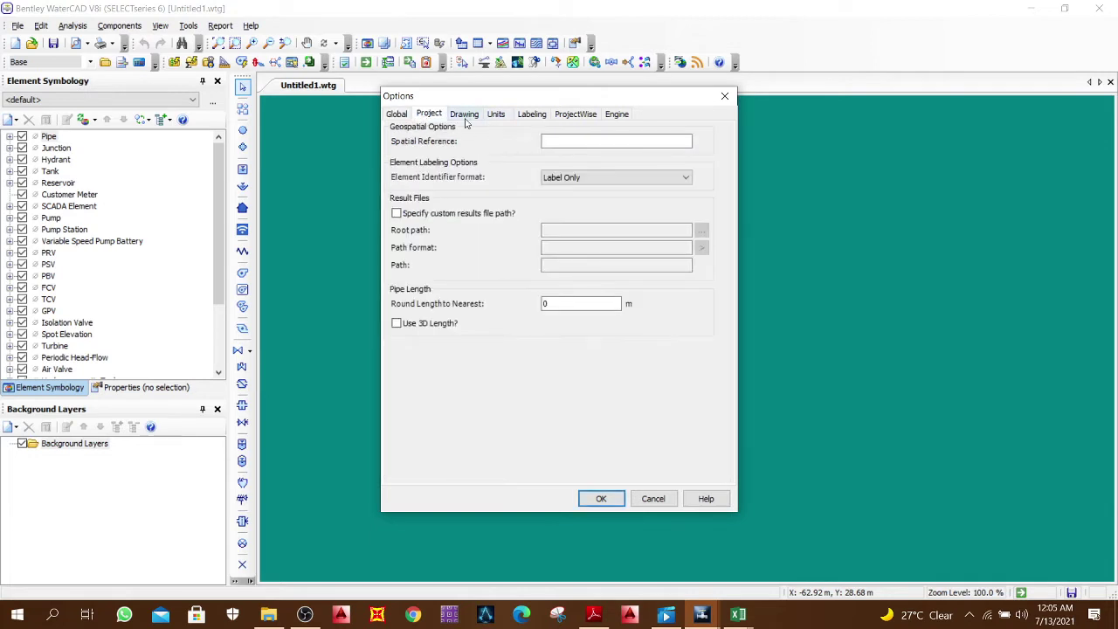
click(463, 114)
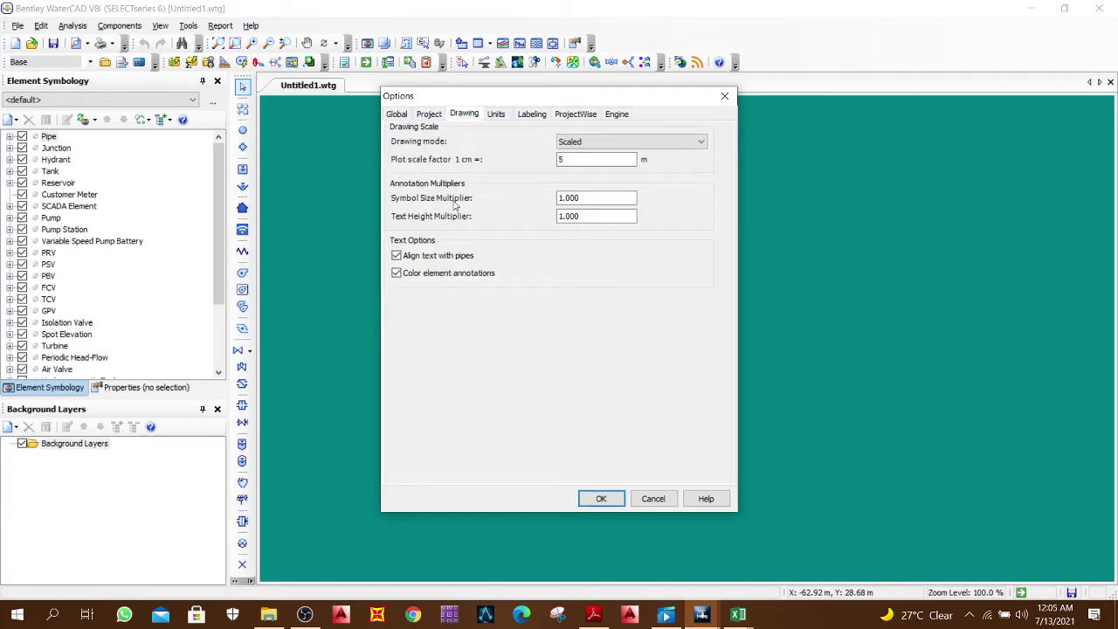
double_click(593, 200)
click(601, 496)
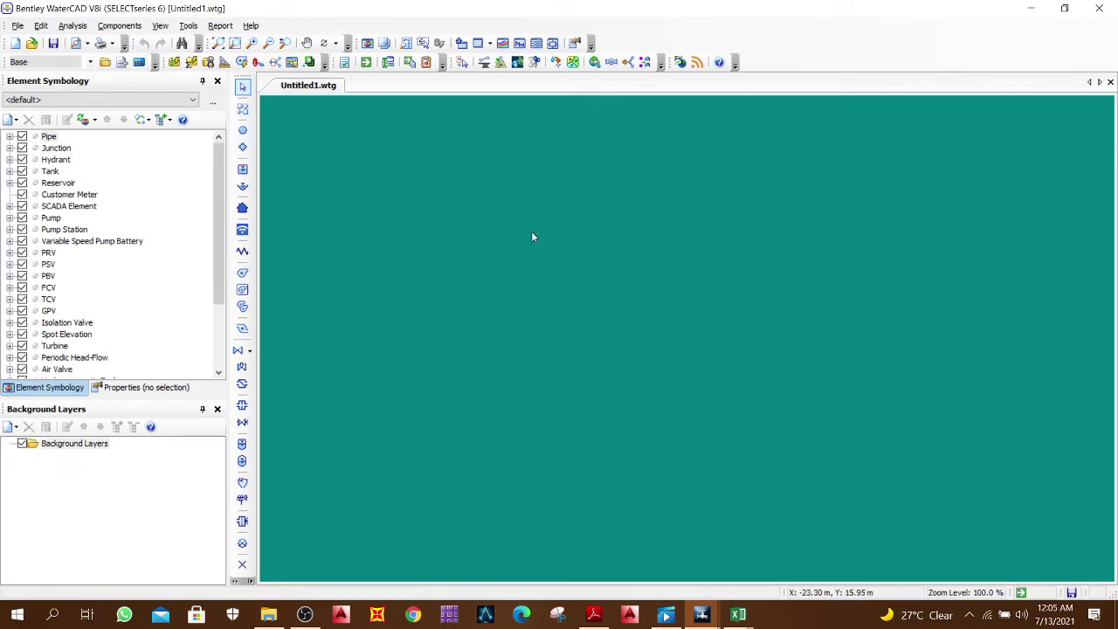
Step: Place a test junction in the upper-left area of the empty drawing and check its symbol size
drag(531, 230, 599, 328)
click(243, 129)
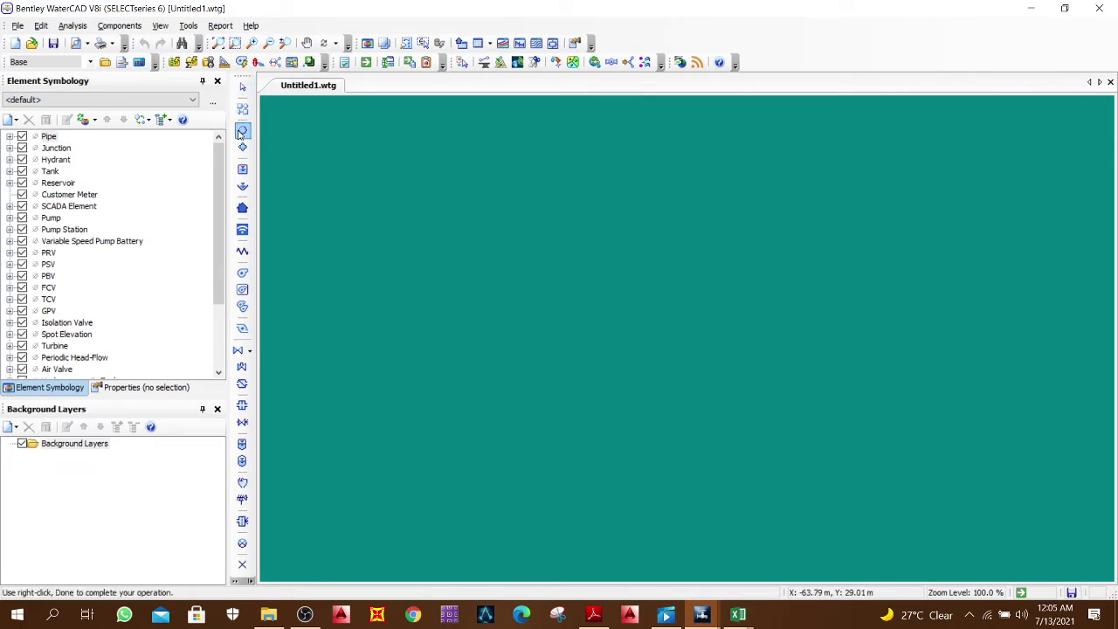
click(456, 218)
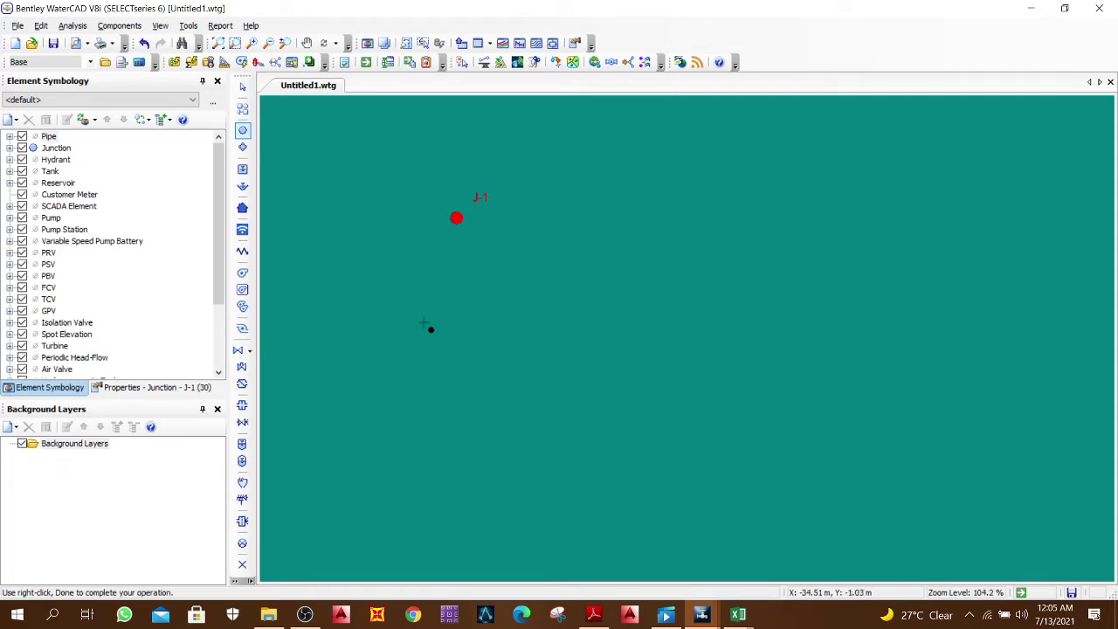
scroll(476, 241, up, 3)
scroll(470, 234, down, 4)
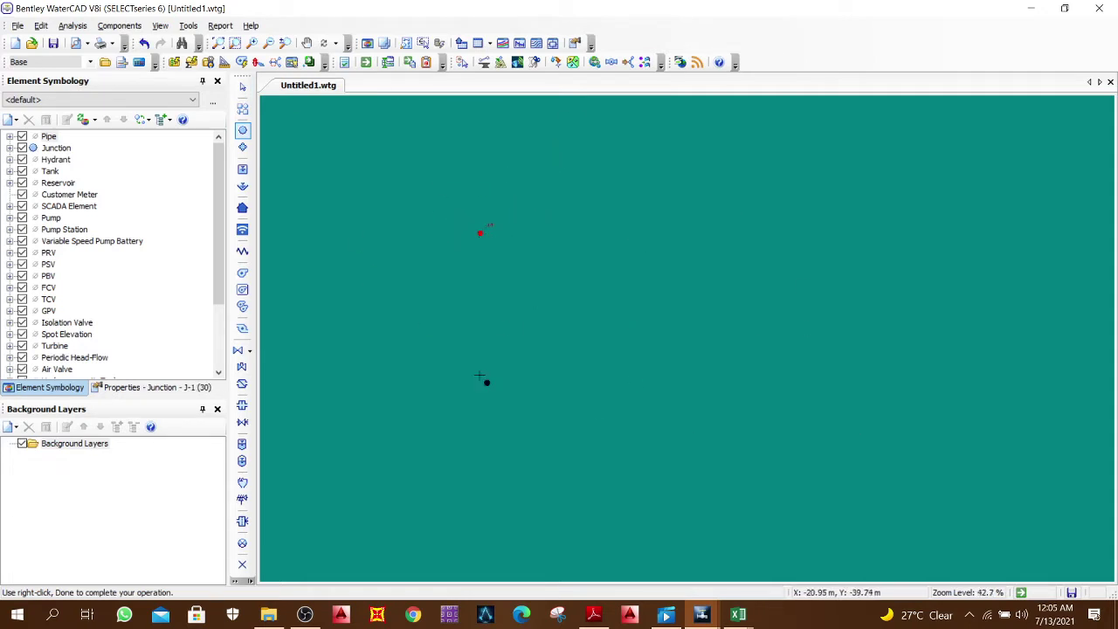
scroll(476, 249, up, 3)
key(Escape)
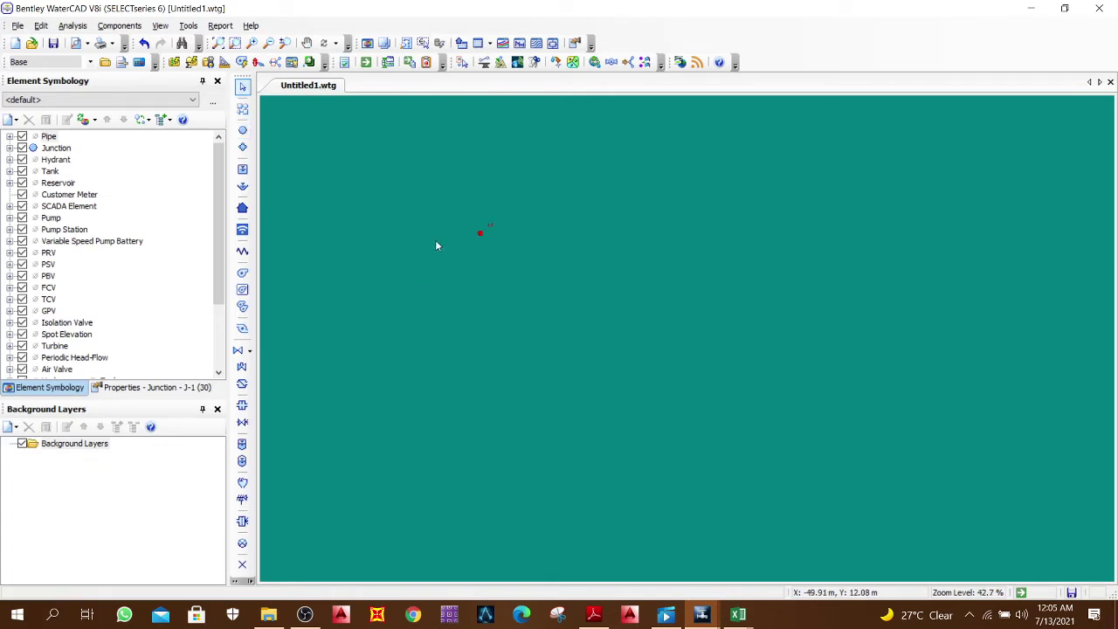
scroll(538, 307, down, 2)
scroll(536, 306, down, 1)
click(509, 357)
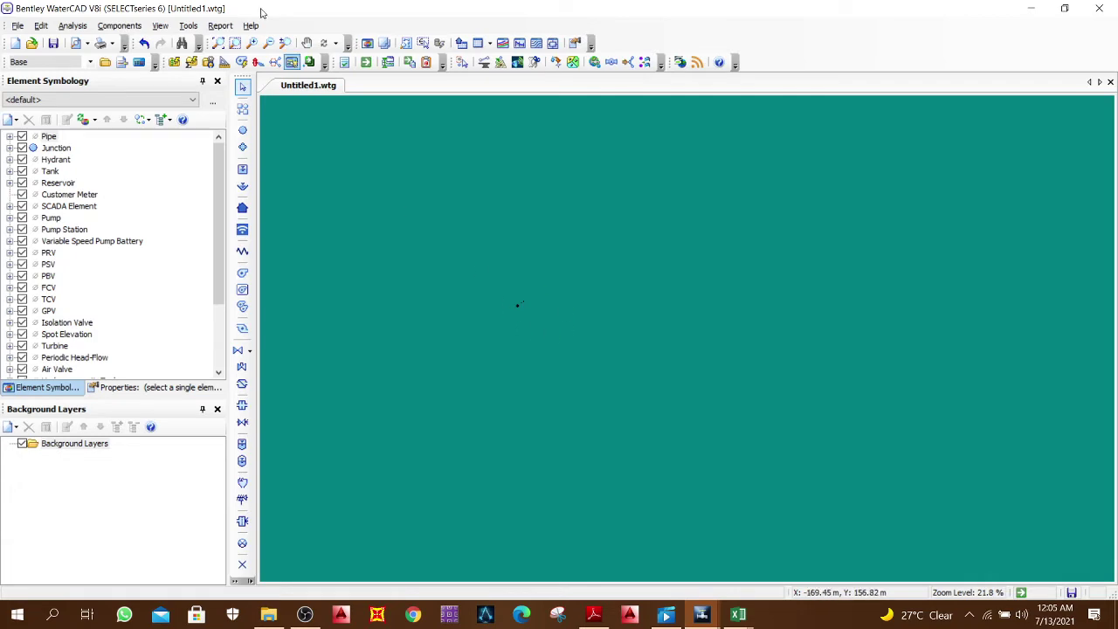
Step: Set the symbol size multiplier to 5 in the drawing options and inspect the junction's symbol
click(193, 26)
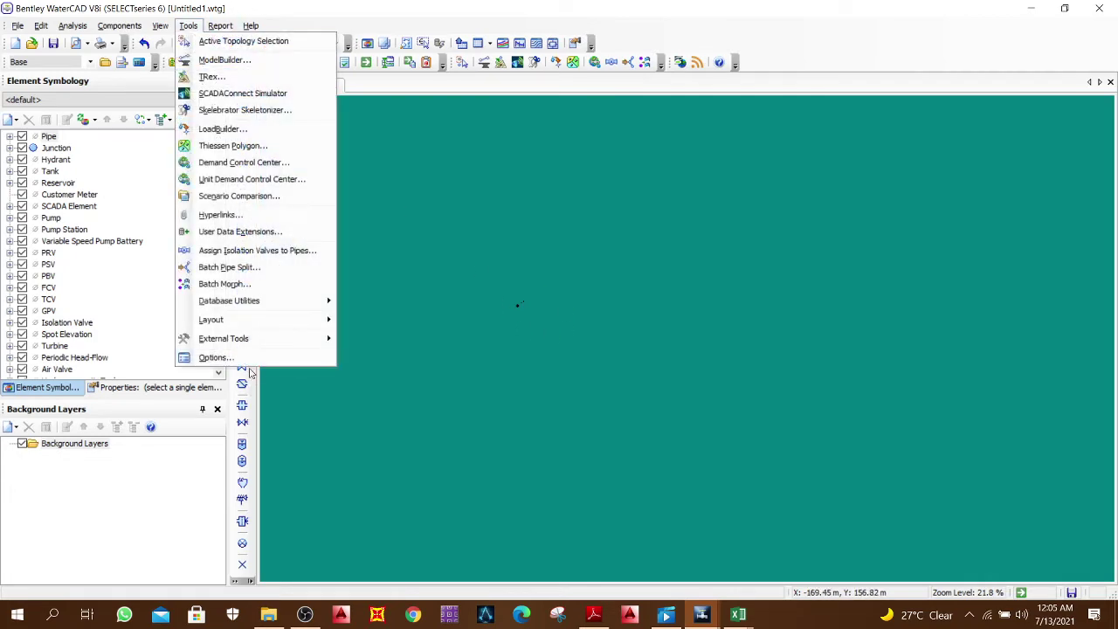
click(218, 356)
click(479, 115)
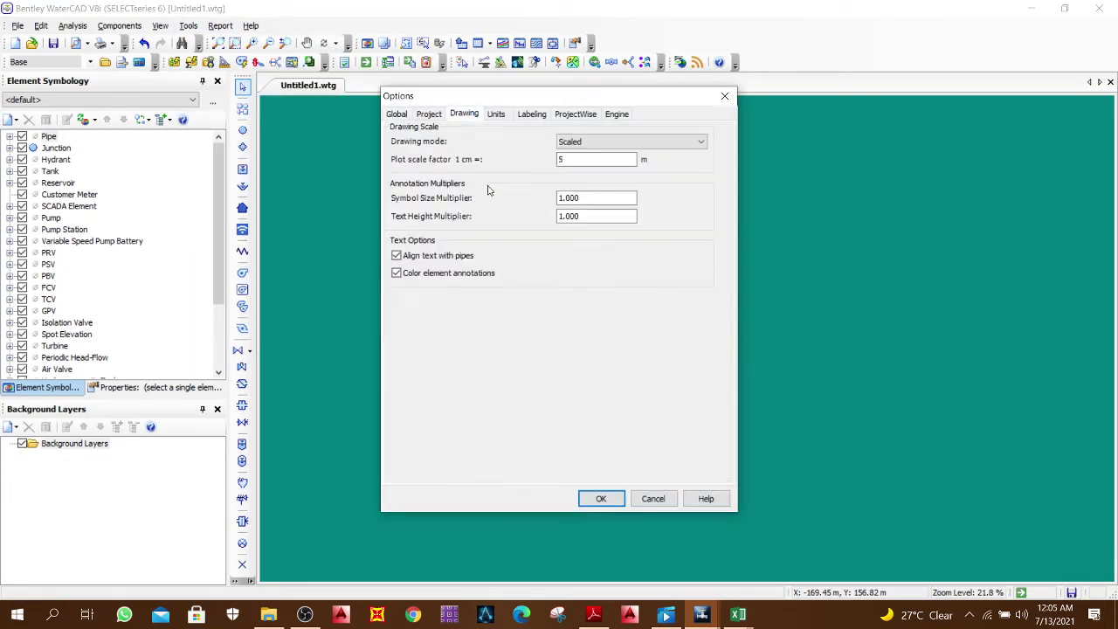
double_click(575, 199)
text(5)
click(584, 501)
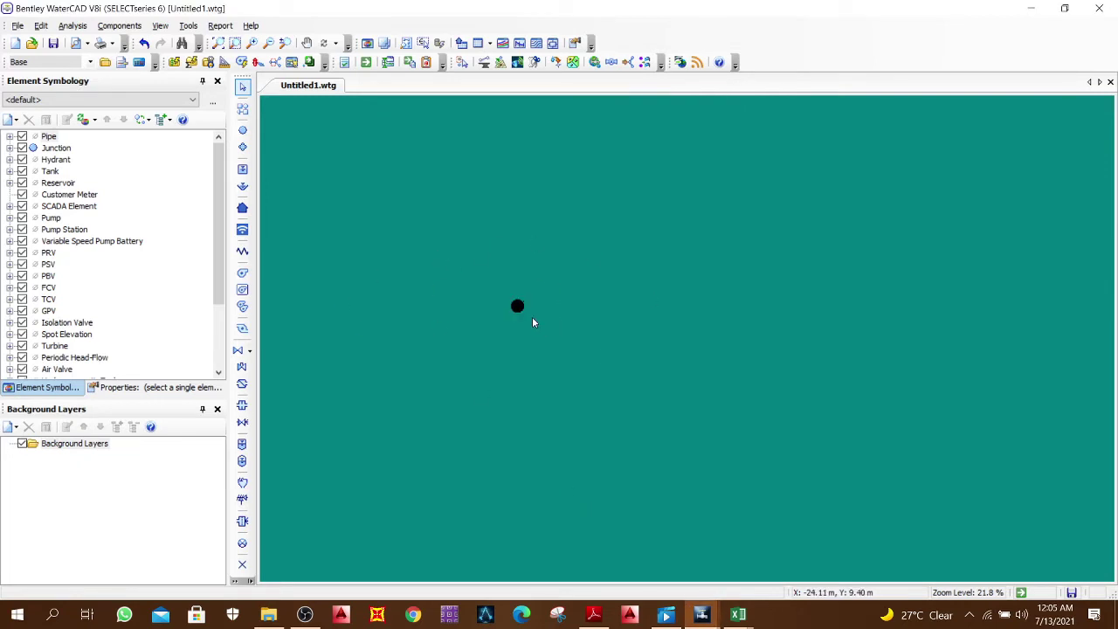
scroll(527, 307, up, 5)
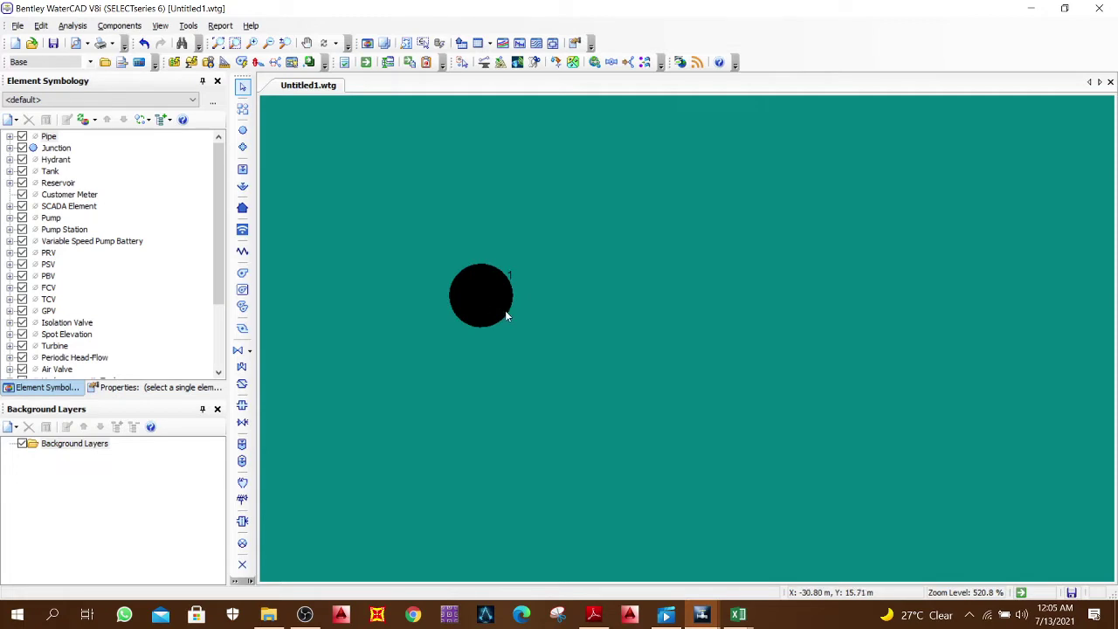
Step: Undo the placed junction and reset the symbol size multiplier to 1
key(ctrl+z)
key(ctrl+z)
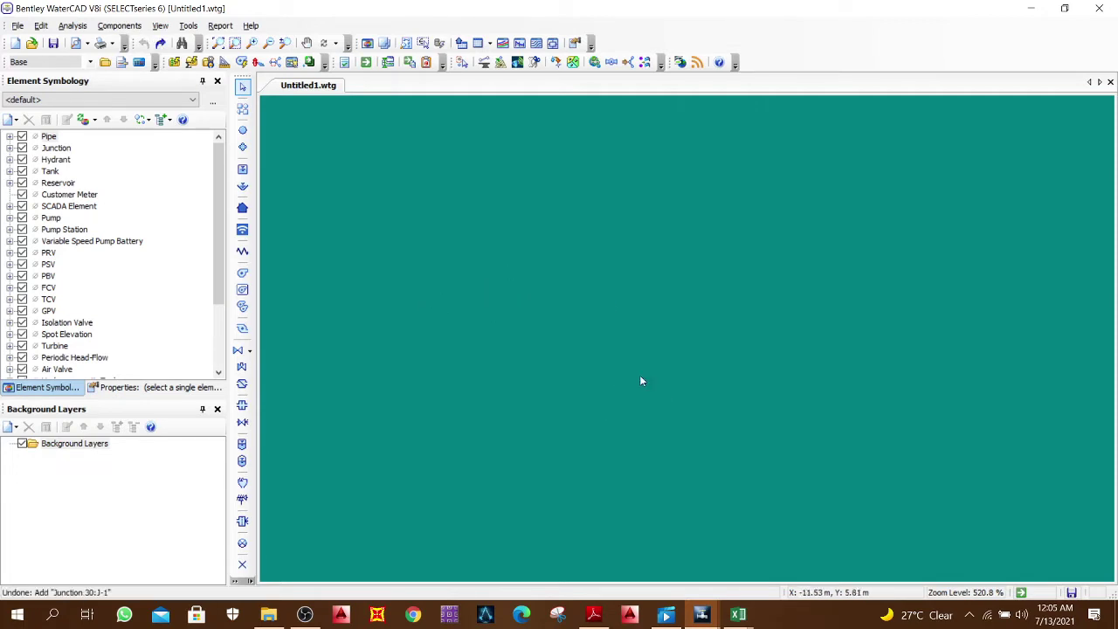
click(188, 25)
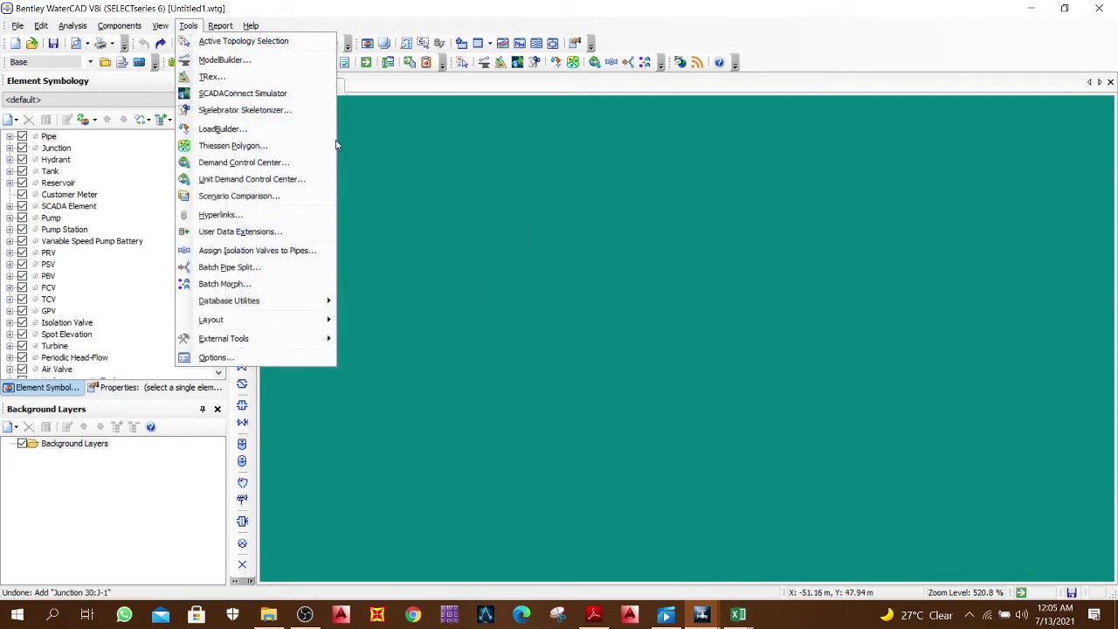
click(214, 362)
click(464, 114)
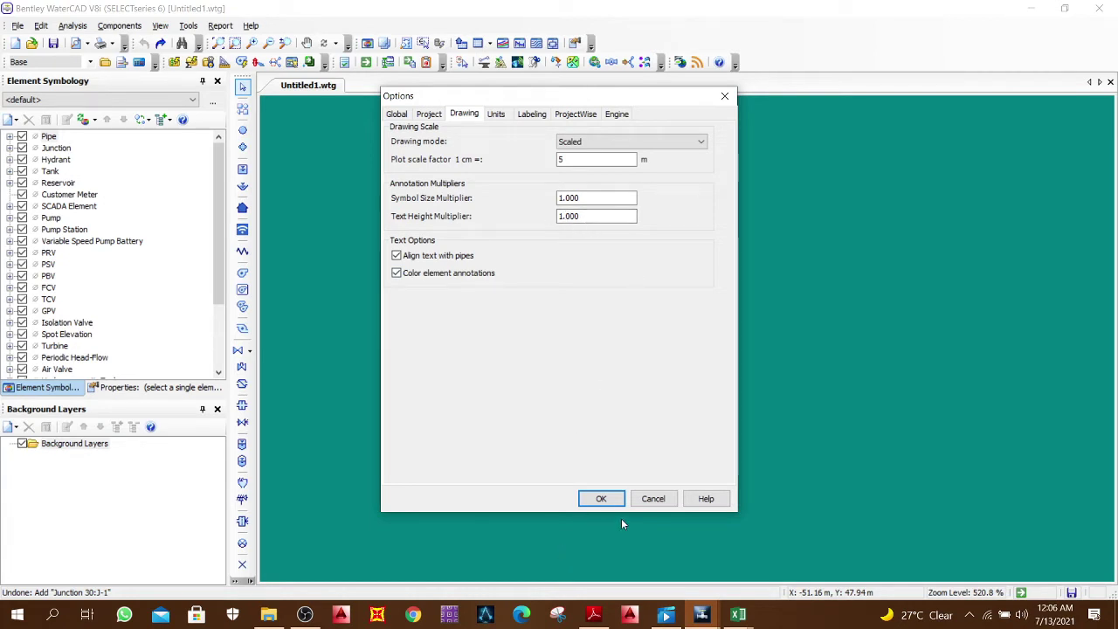
click(601, 498)
Step: Place another test junction near the drawing's upper-left corner, check its size and label, and undo it
click(243, 130)
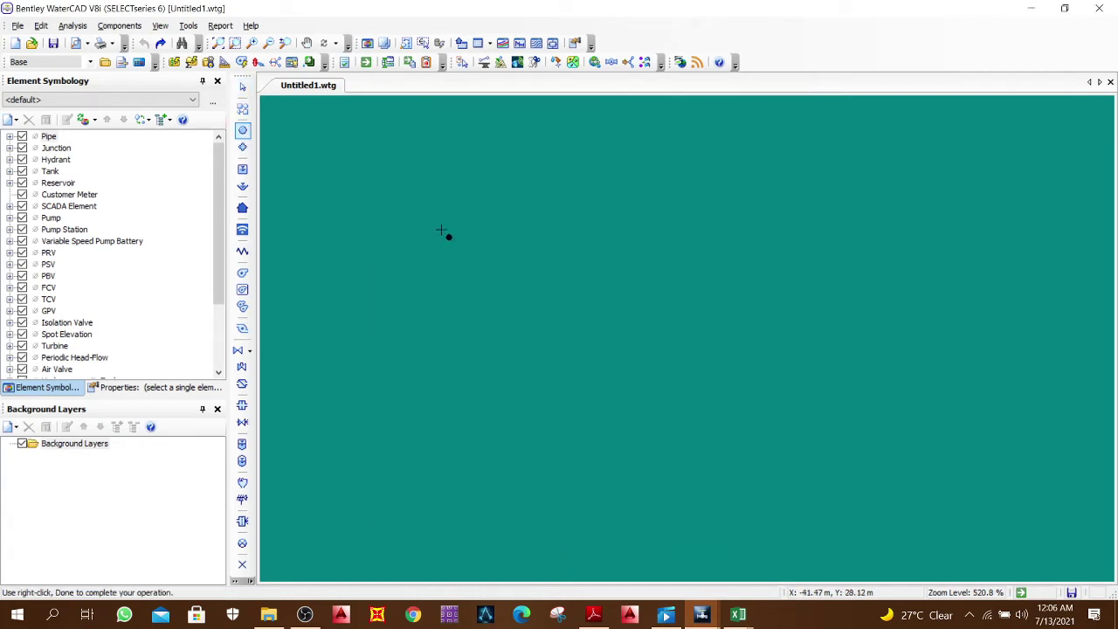
click(401, 170)
scroll(428, 150, up, 1)
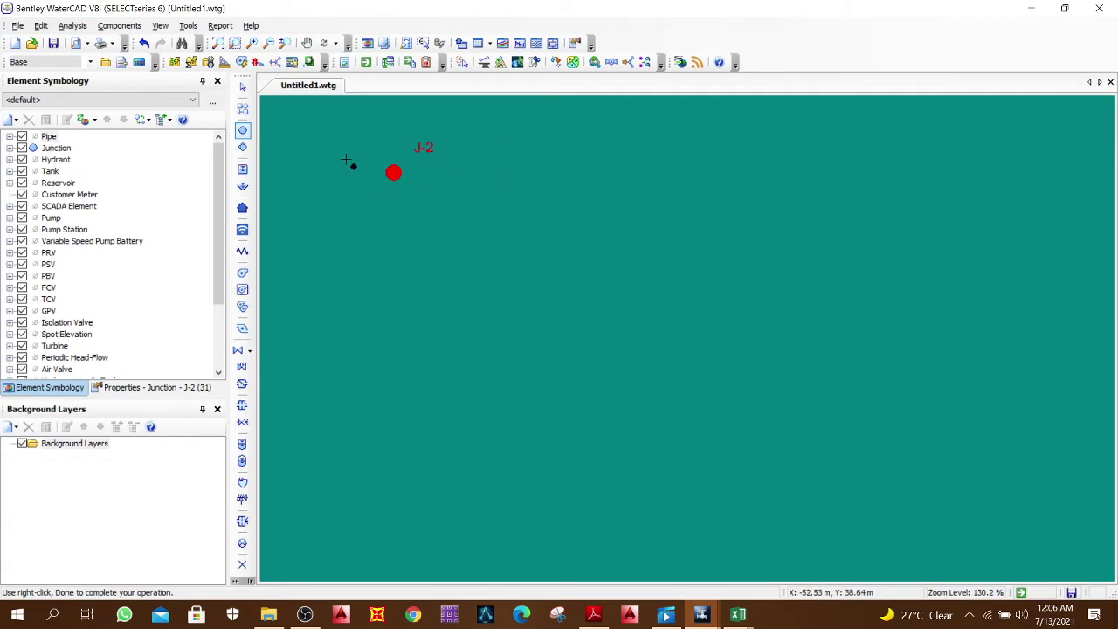
key(Escape)
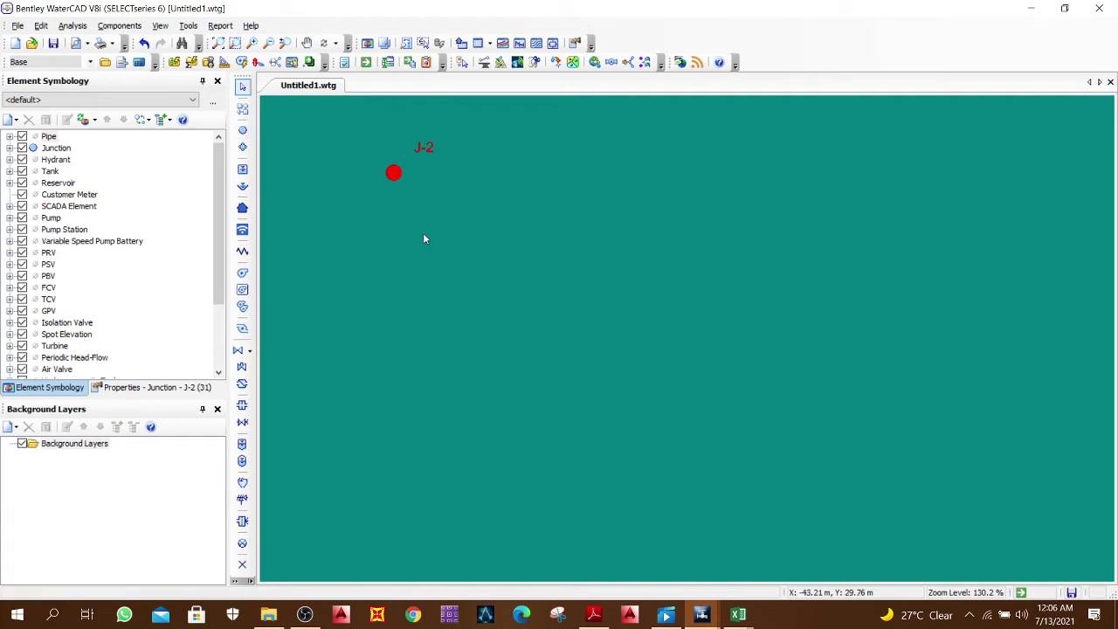
key(ctrl+z)
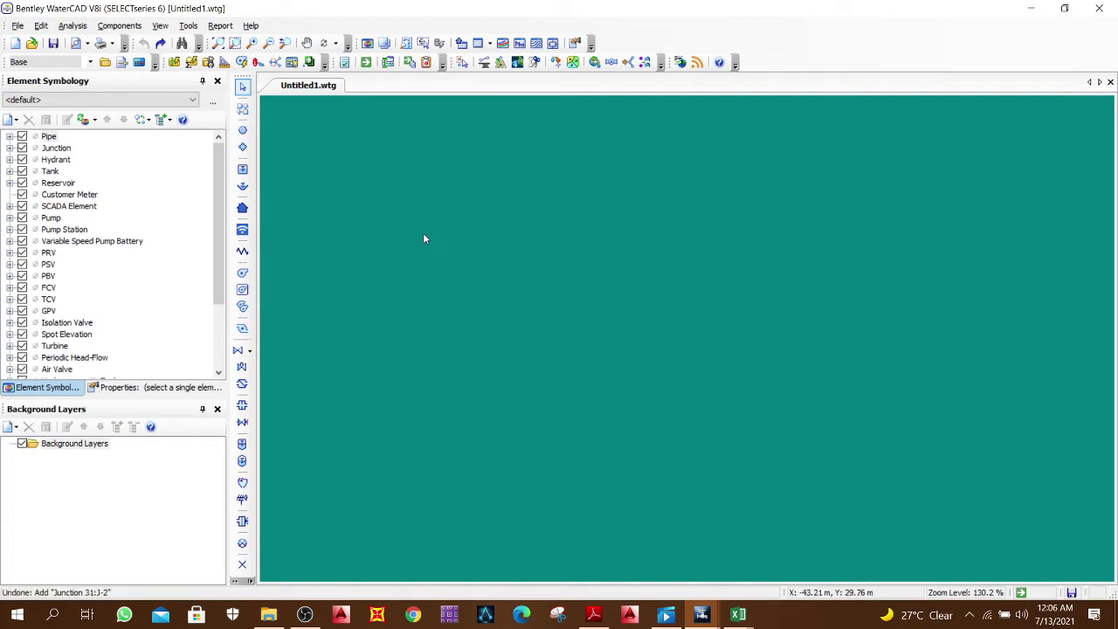
Step: Choose SI as the default unit system for new projects in the units options
click(199, 26)
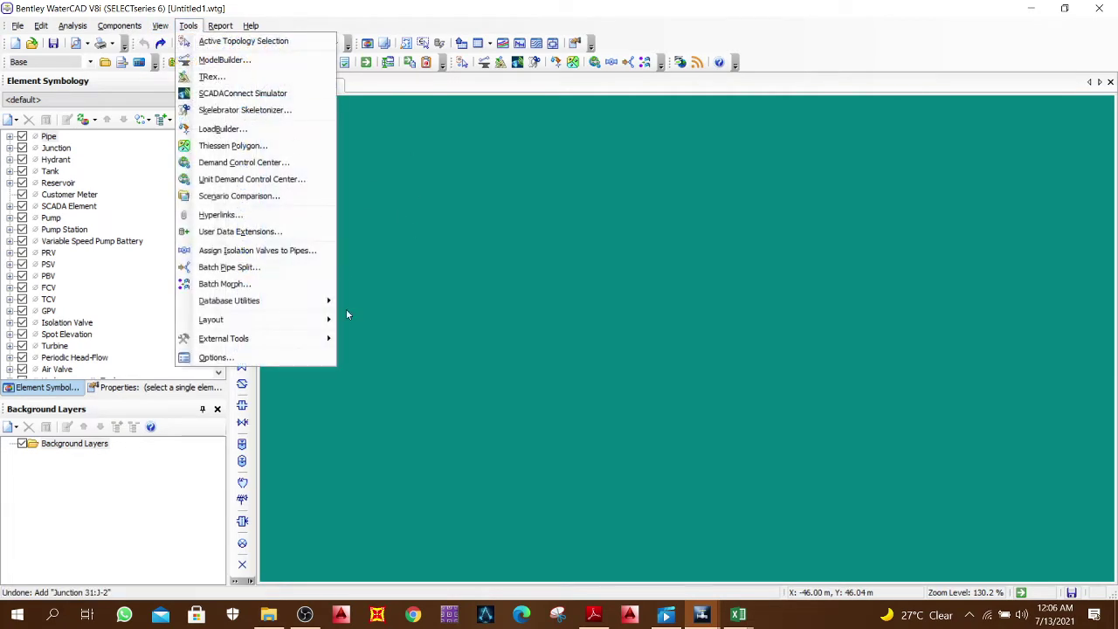
click(275, 353)
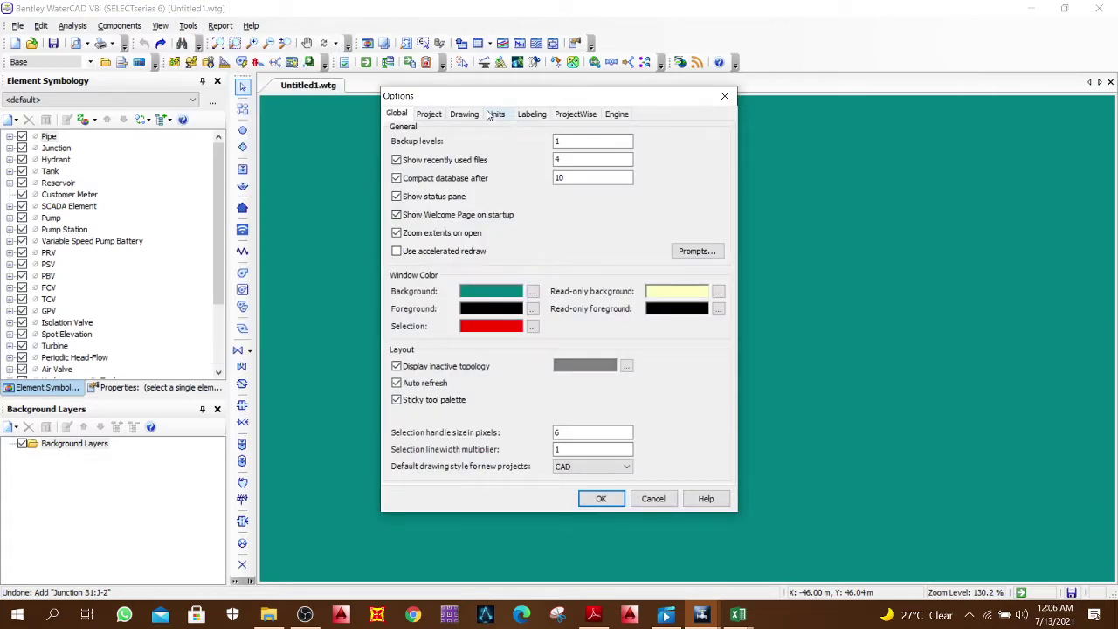
click(495, 114)
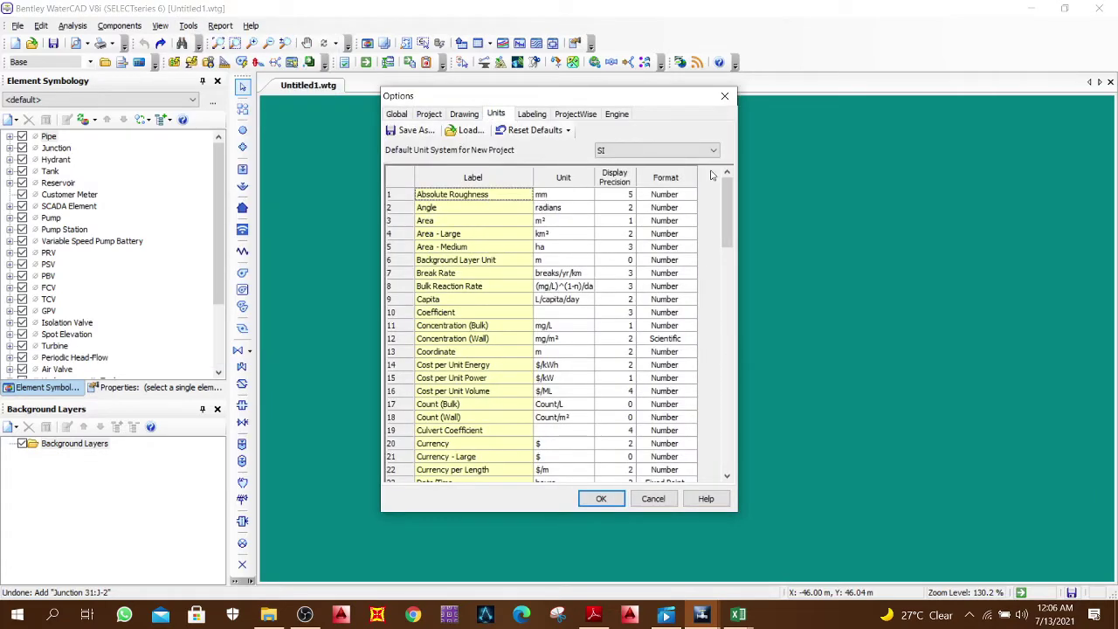
click(668, 149)
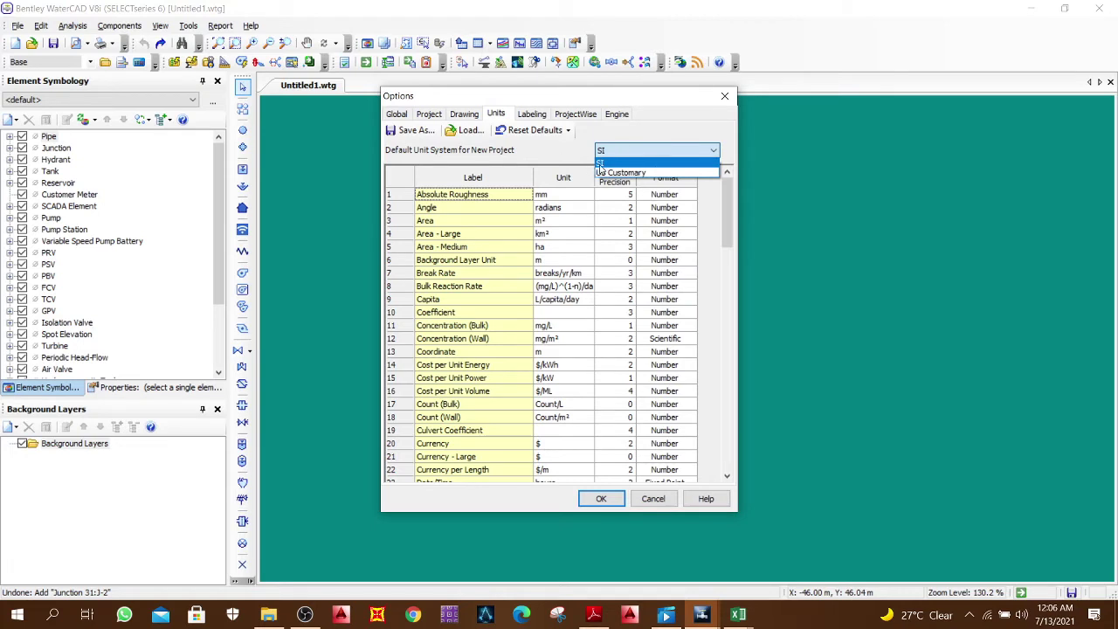
click(541, 149)
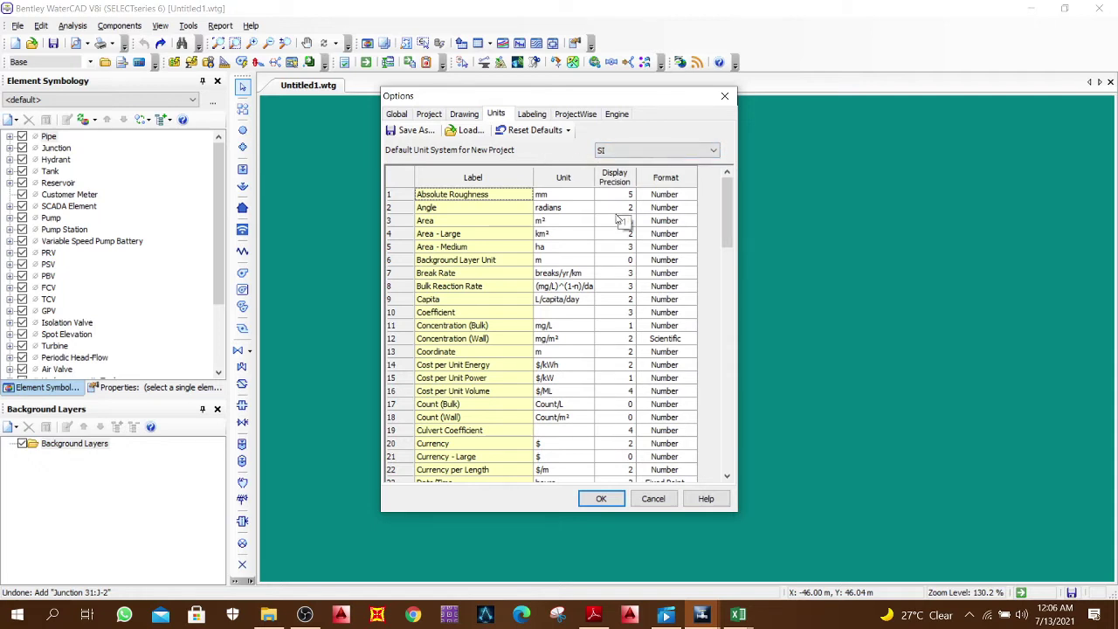
click(662, 152)
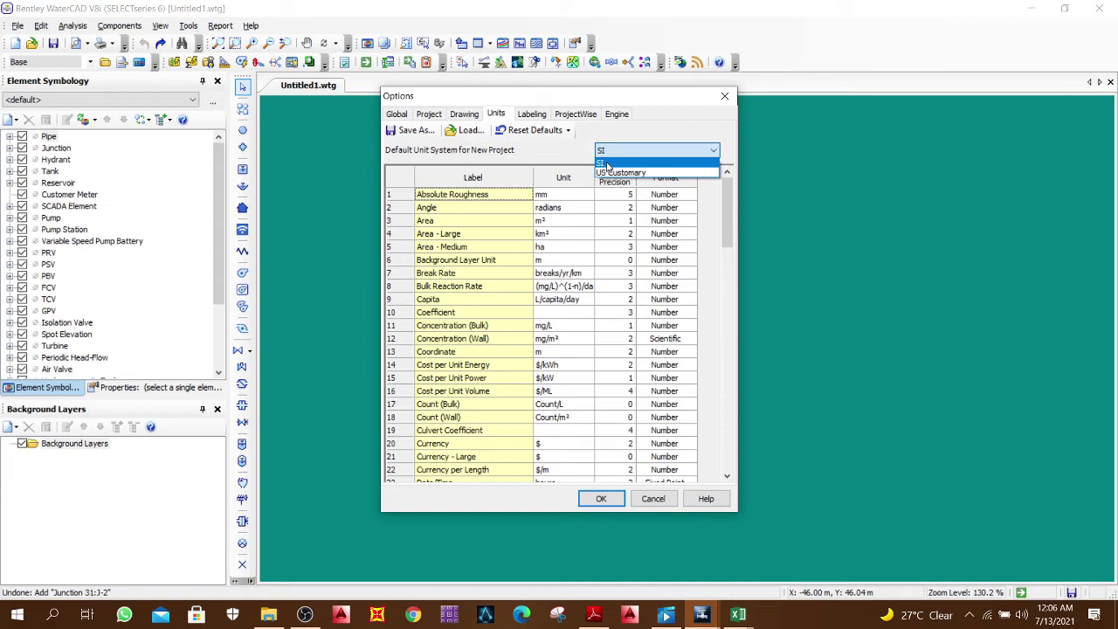
click(608, 164)
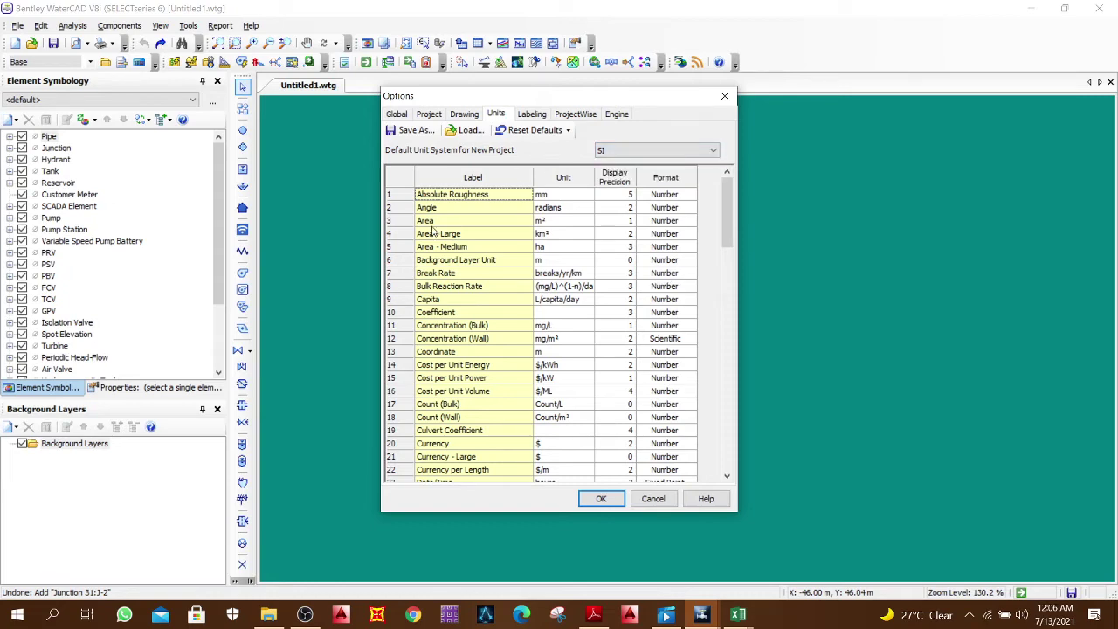
Step: Review the units and display precision of every listed quantity, including the unit choices for torque, and leave the options without saving
scroll(621, 306, down, 6)
scroll(622, 310, up, 6)
scroll(456, 286, down, 2)
scroll(472, 376, down, 7)
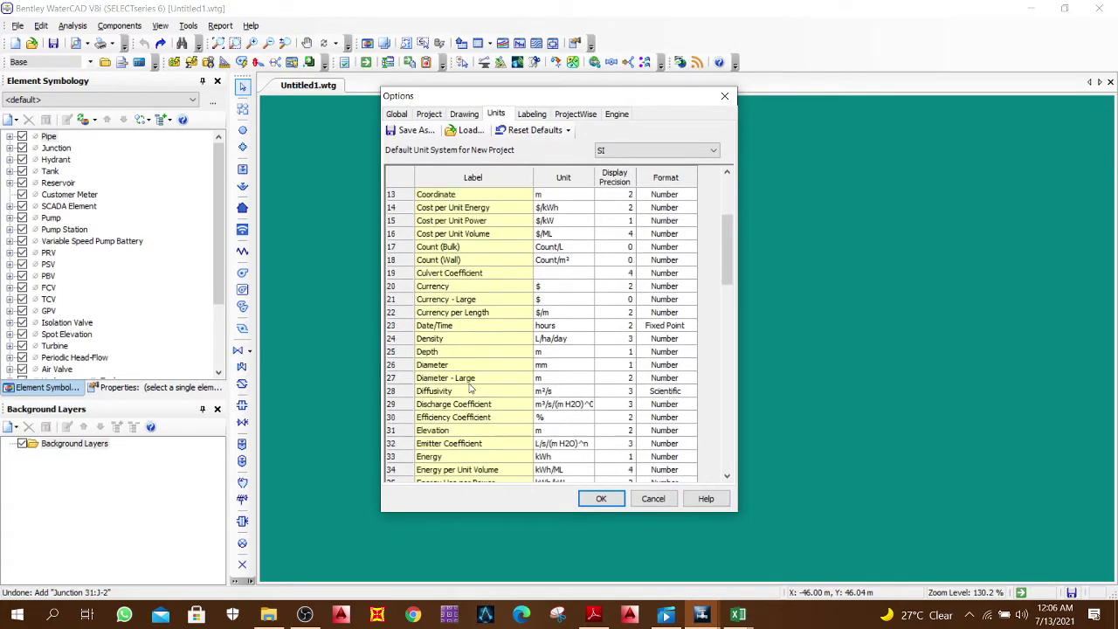
scroll(448, 391, down, 1)
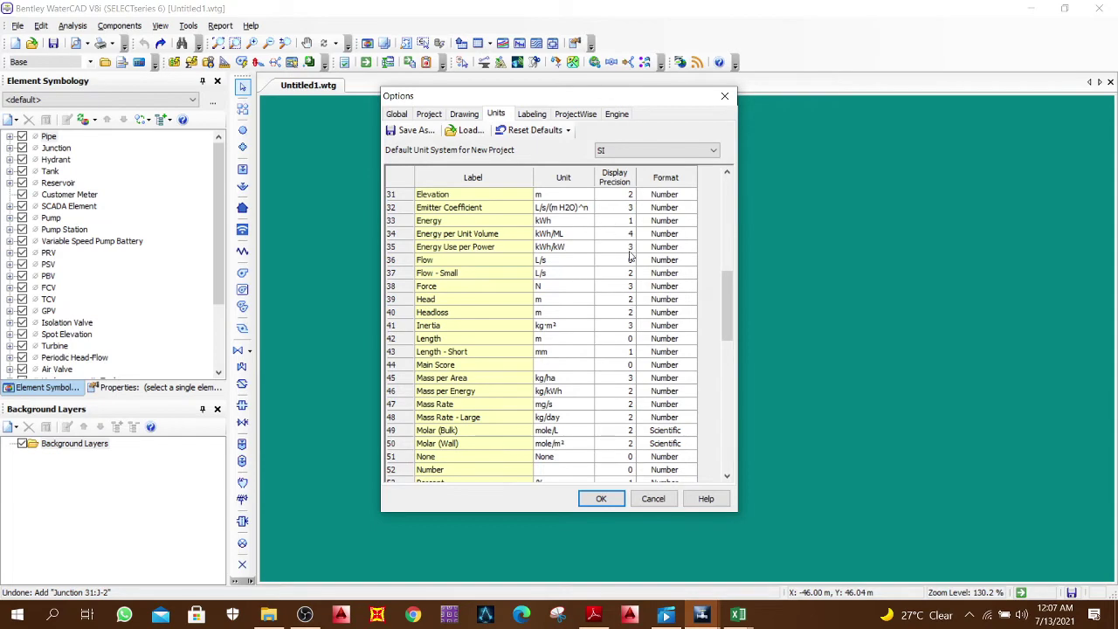
scroll(608, 349, down, 7)
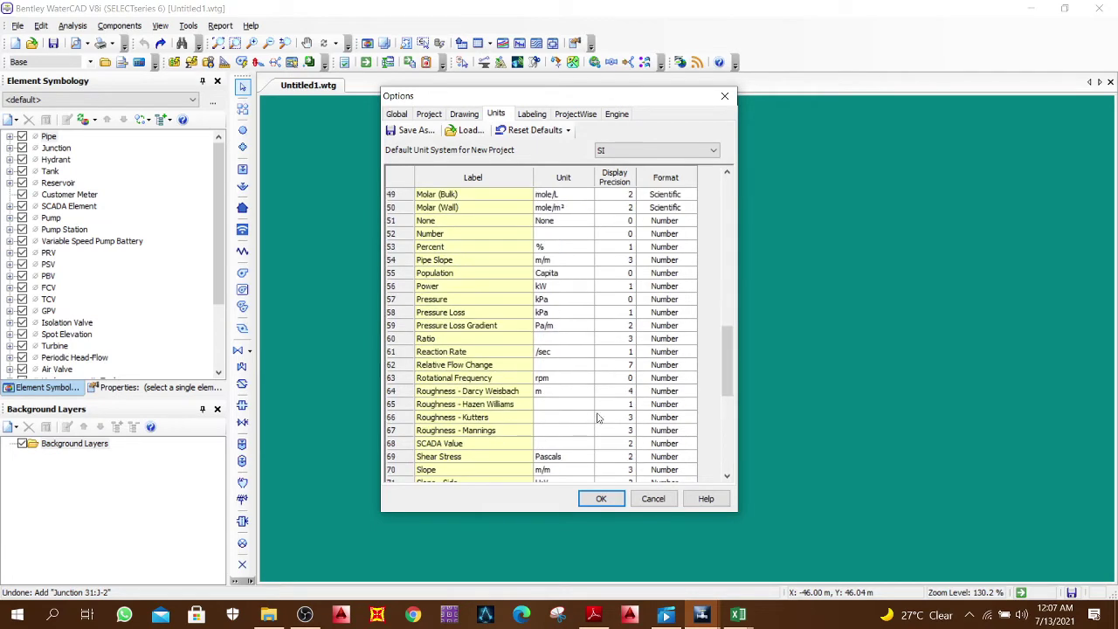
scroll(549, 244, down, 7)
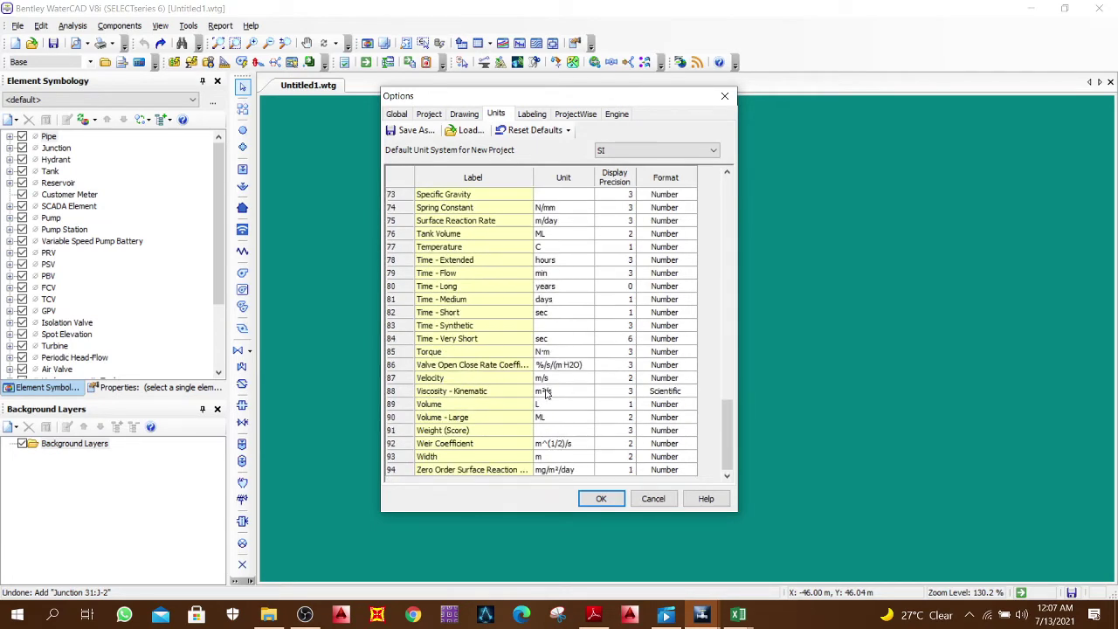
click(576, 354)
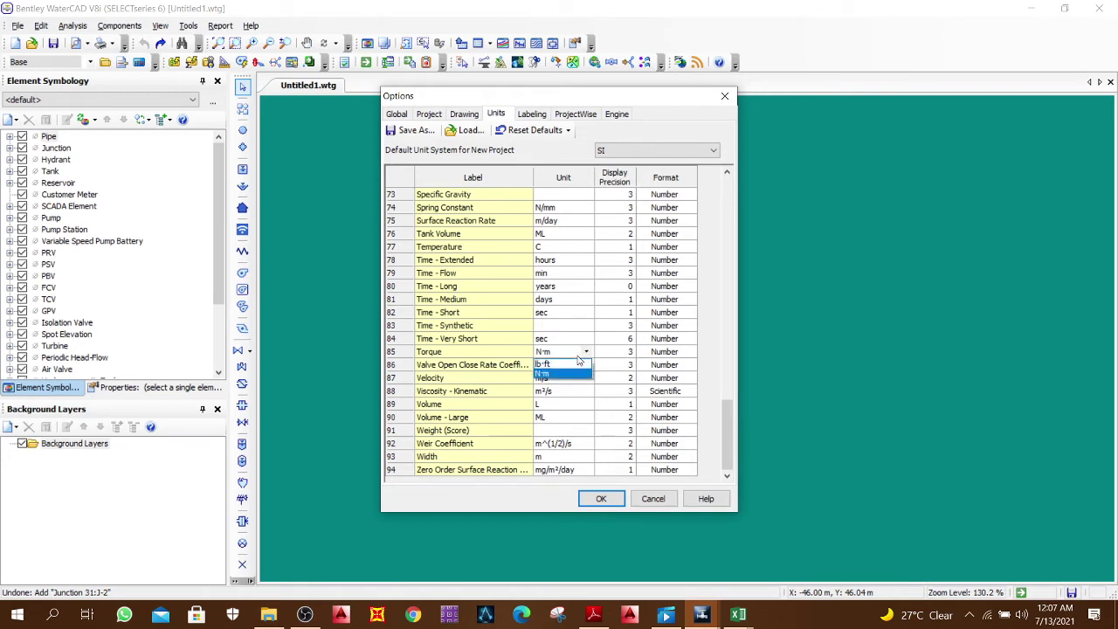
click(540, 374)
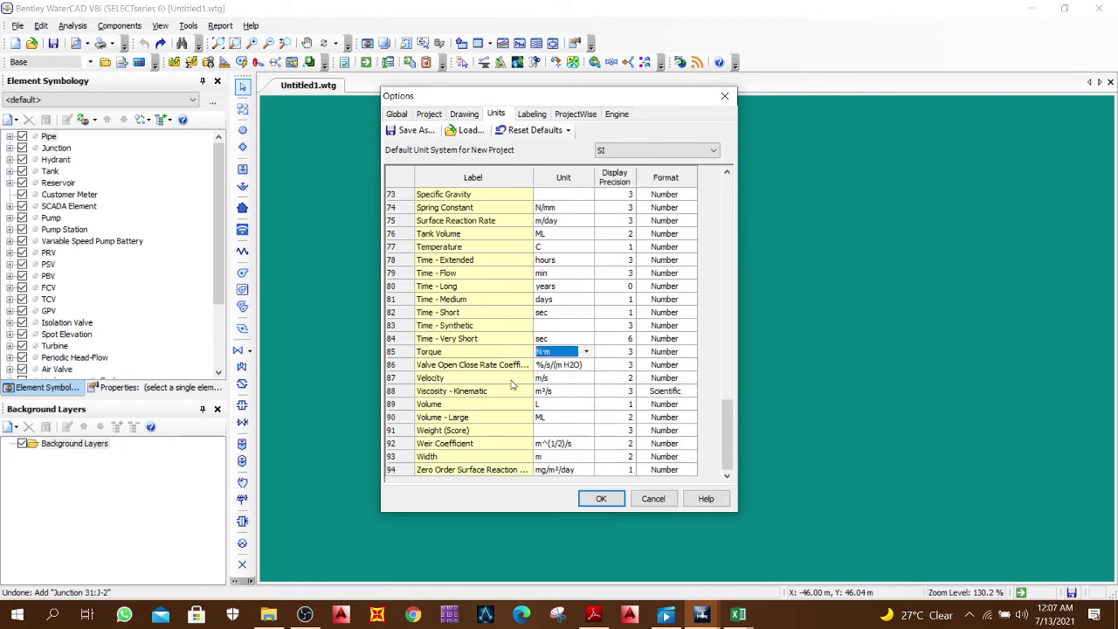
click(648, 500)
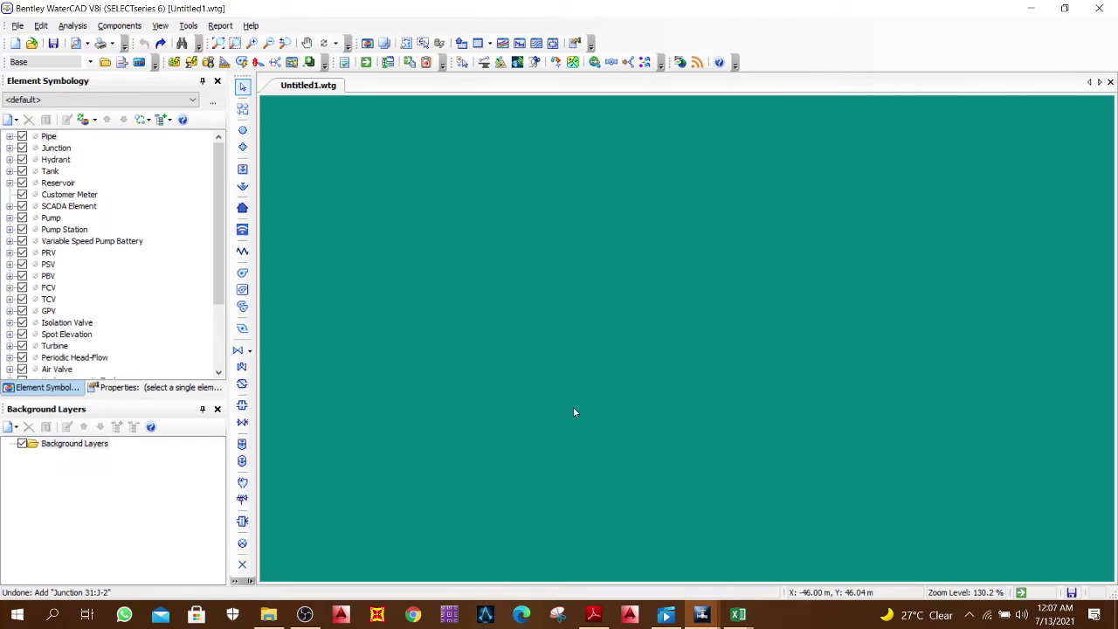
Step: Change the drawing window's background colour to white in the global options
click(188, 25)
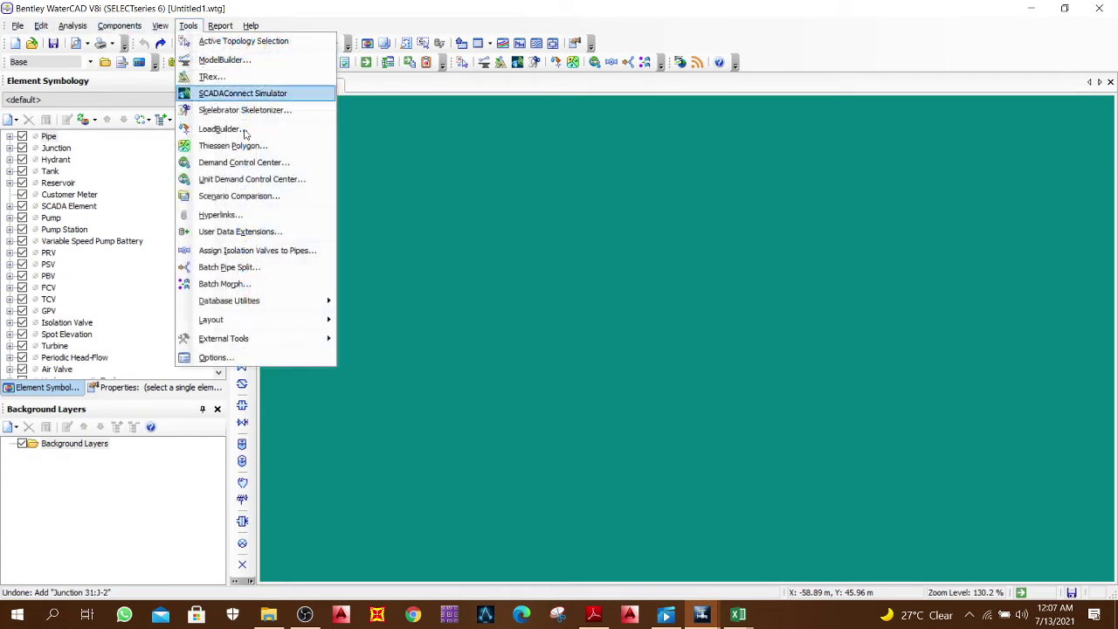
click(222, 357)
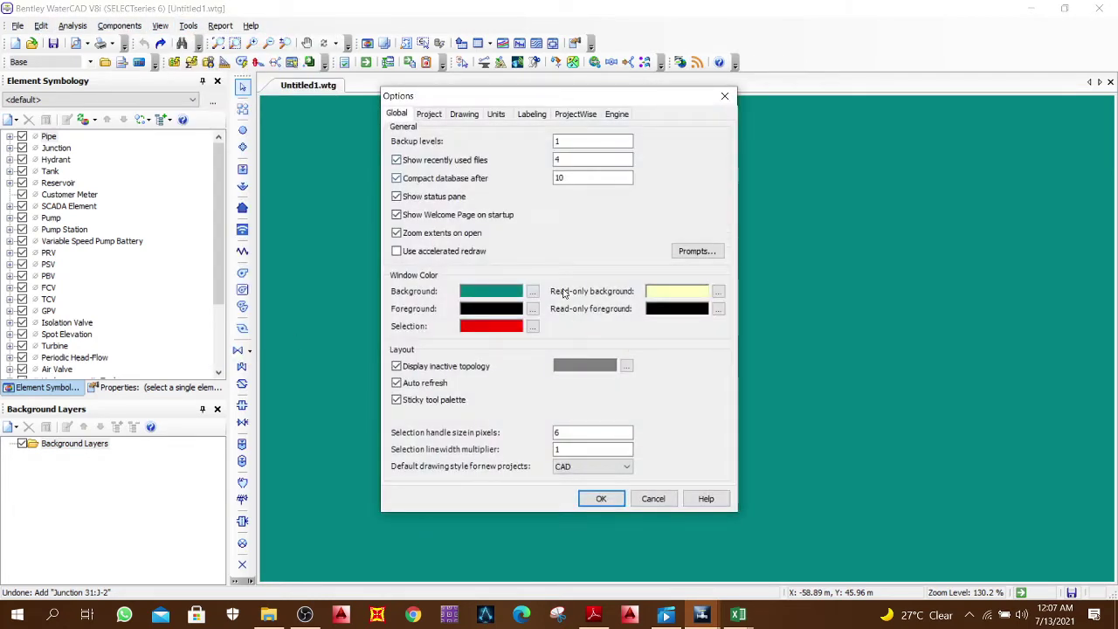
click(532, 290)
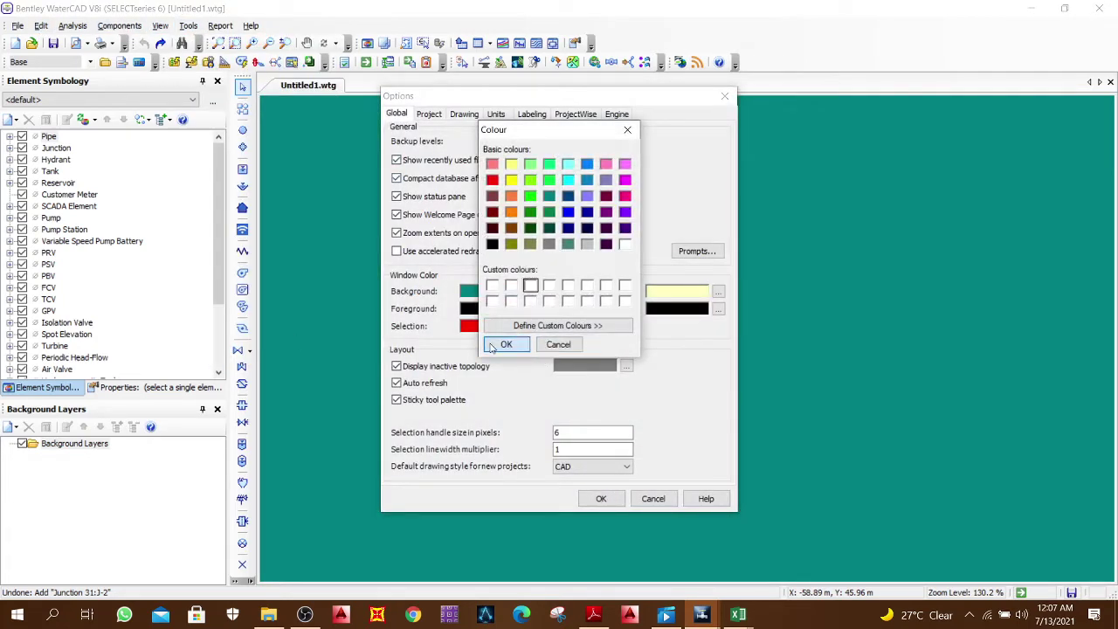
click(494, 346)
click(601, 498)
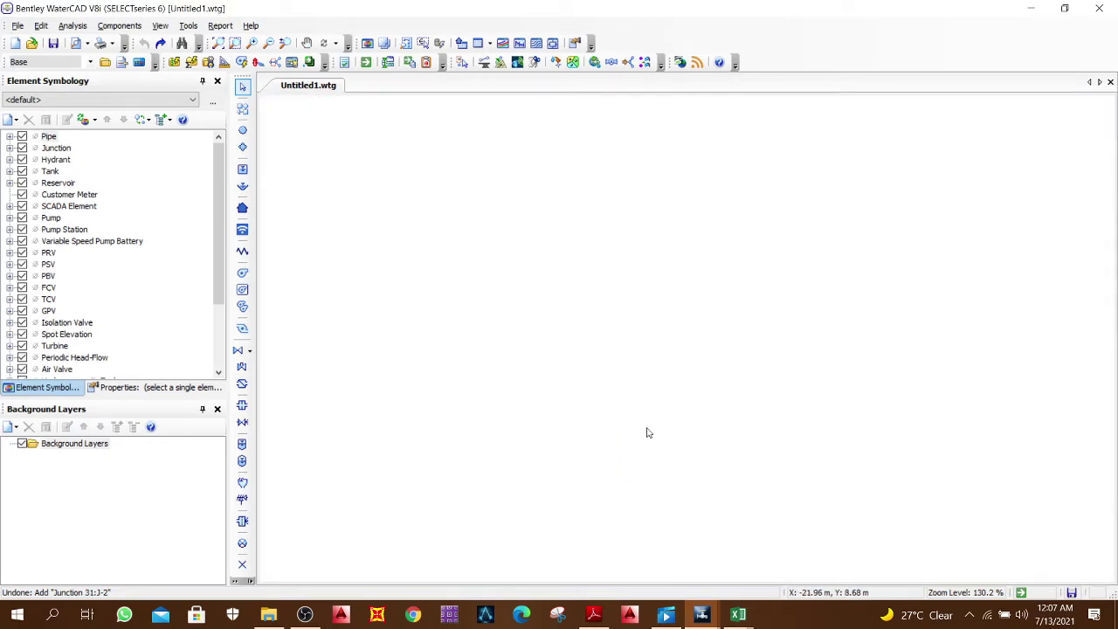
scroll(678, 379, down, 5)
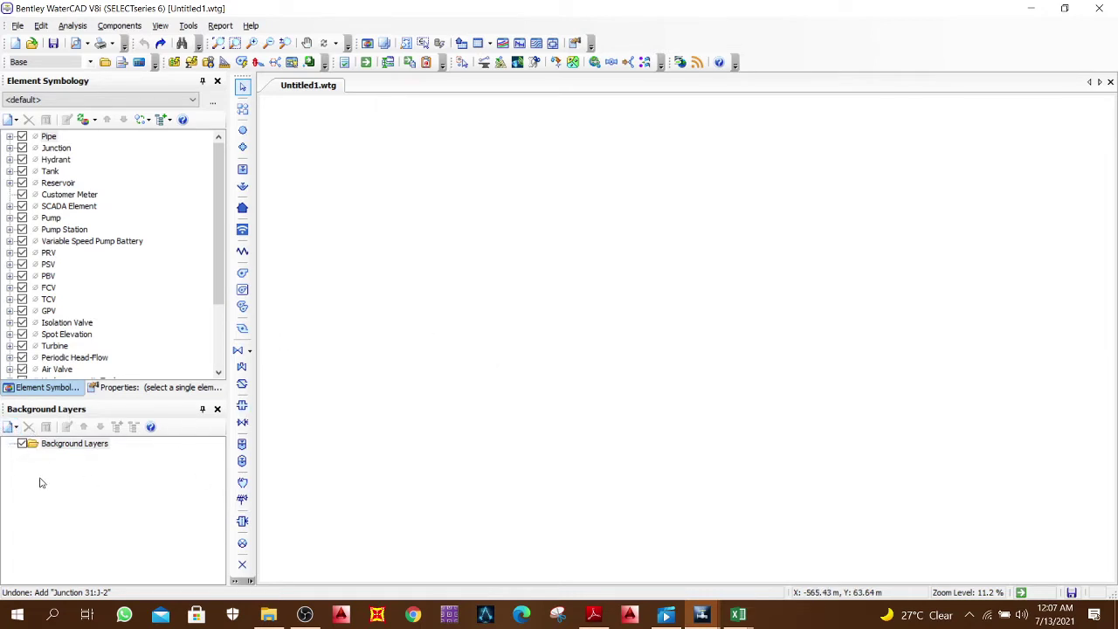
Step: Close the Background Layers pane and display it again
click(217, 409)
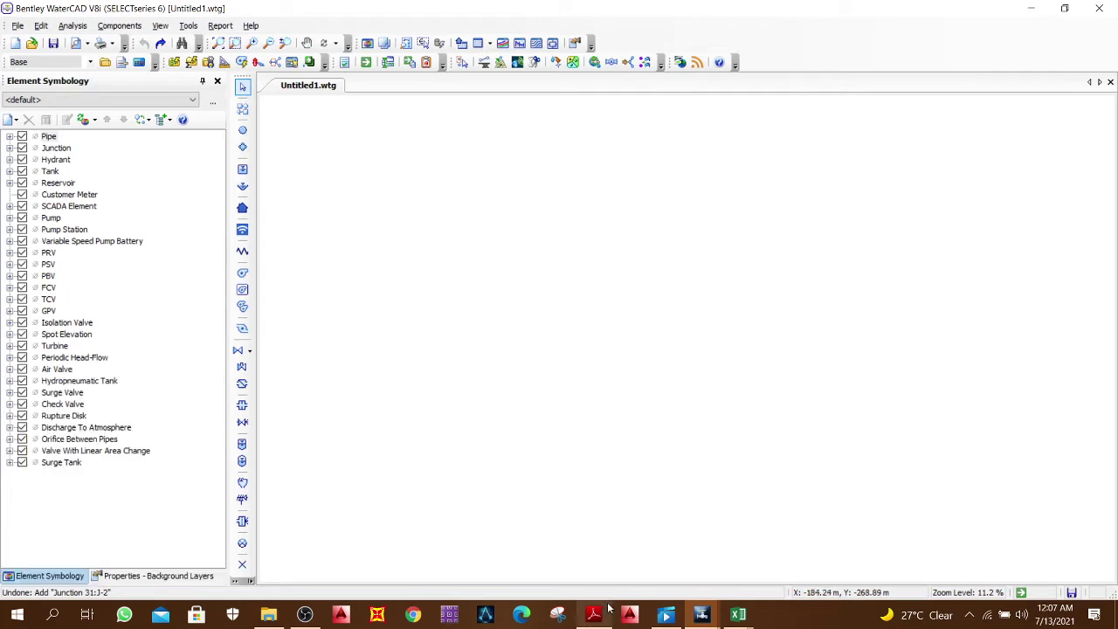
mouse_move(594, 615)
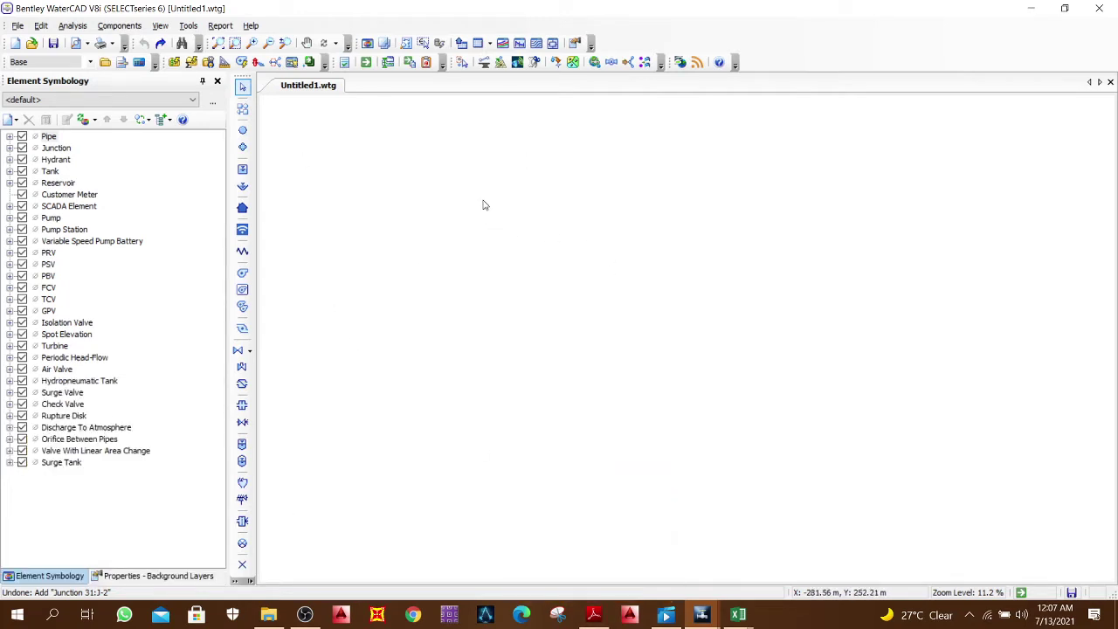
click(127, 27)
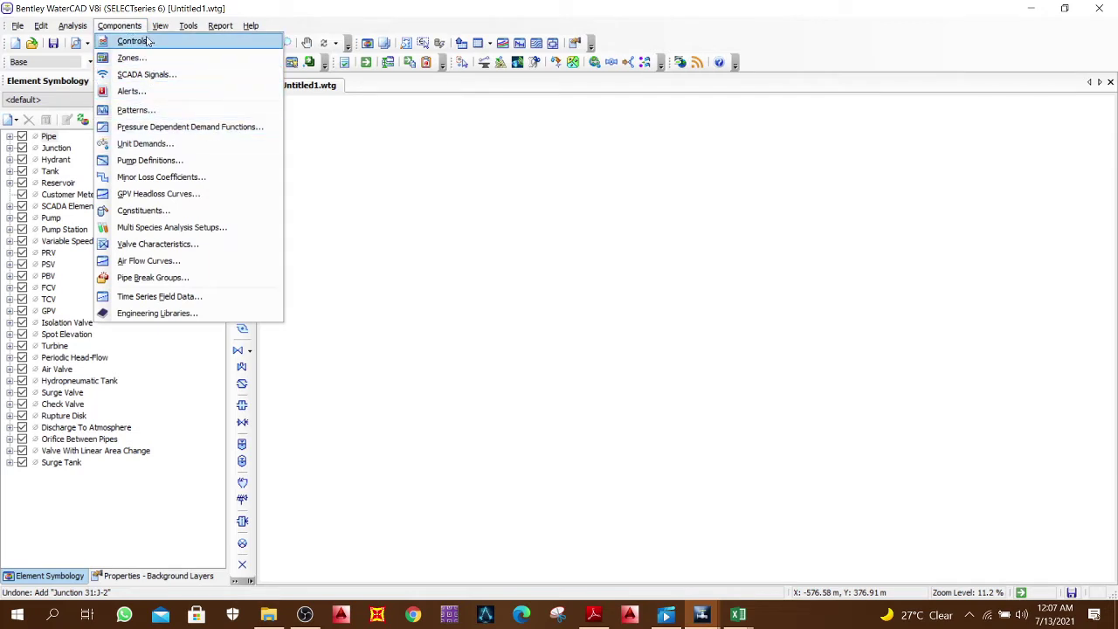
mouse_move(166, 25)
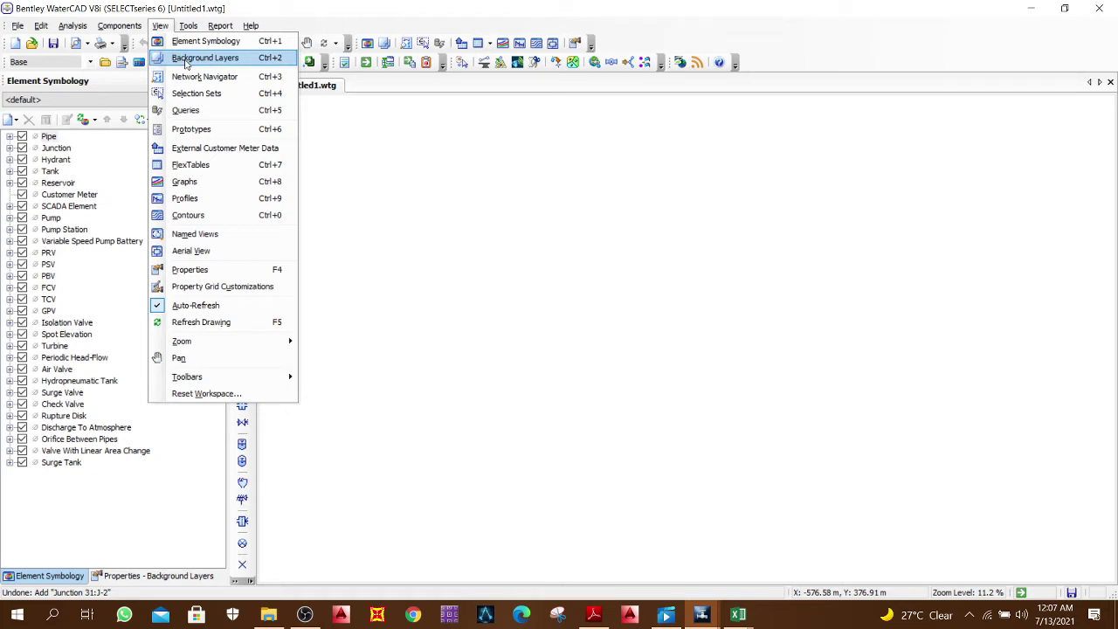
click(186, 58)
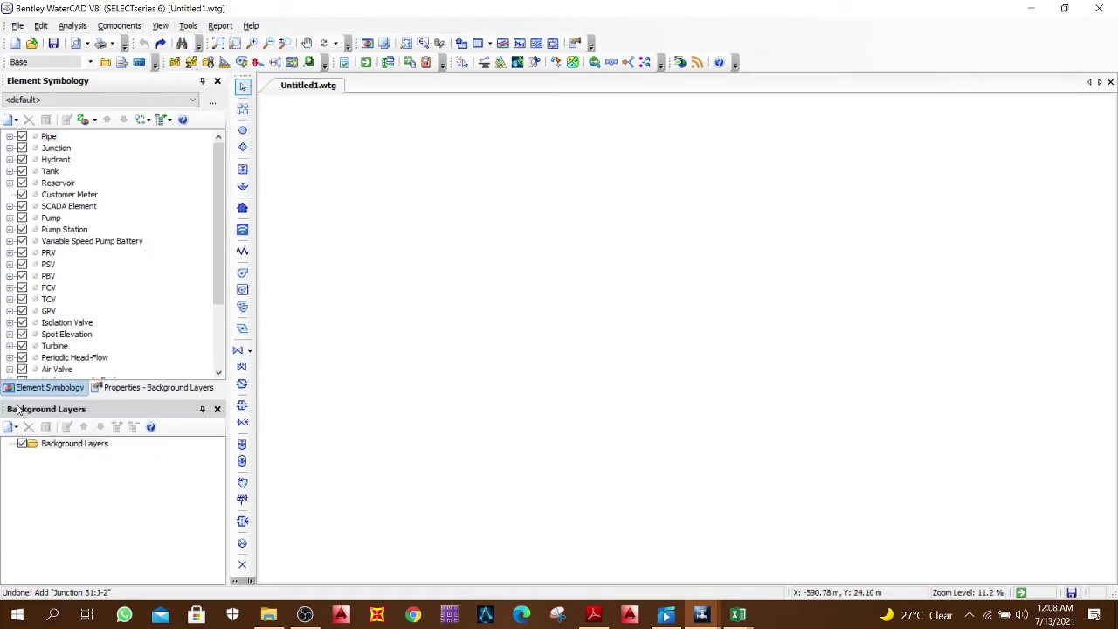
Step: Float the Background Layers pane over the drawing, close and reopen it, and dock it back below Element Symbology
mouse_move(19, 409)
mouse_down()
mouse_move(664, 412)
mouse_move(796, 163)
mouse_up()
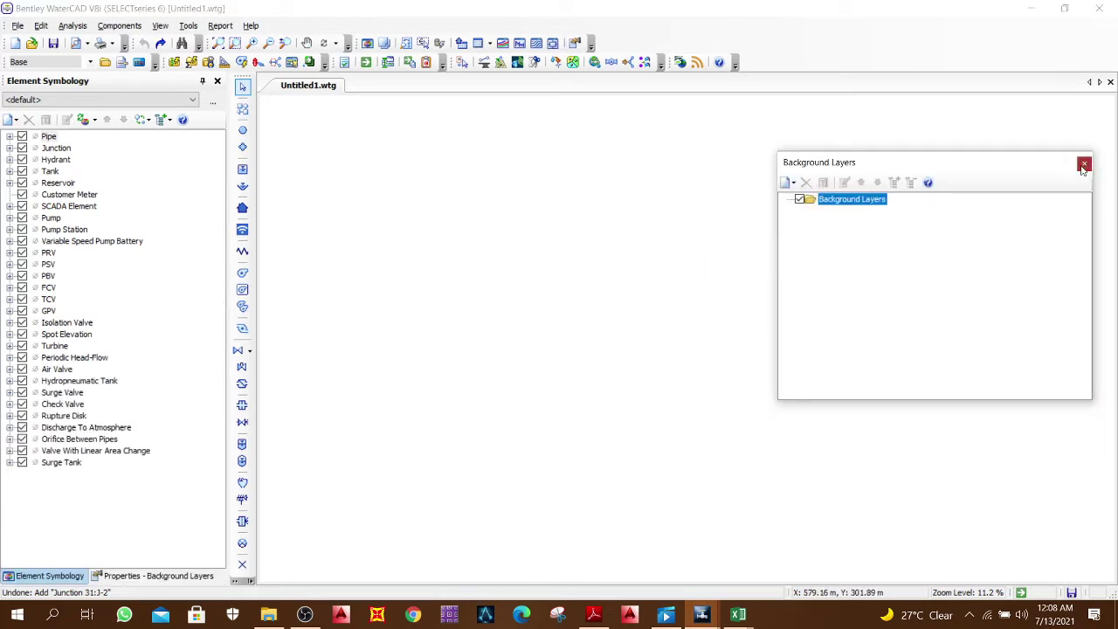
click(1084, 164)
click(160, 25)
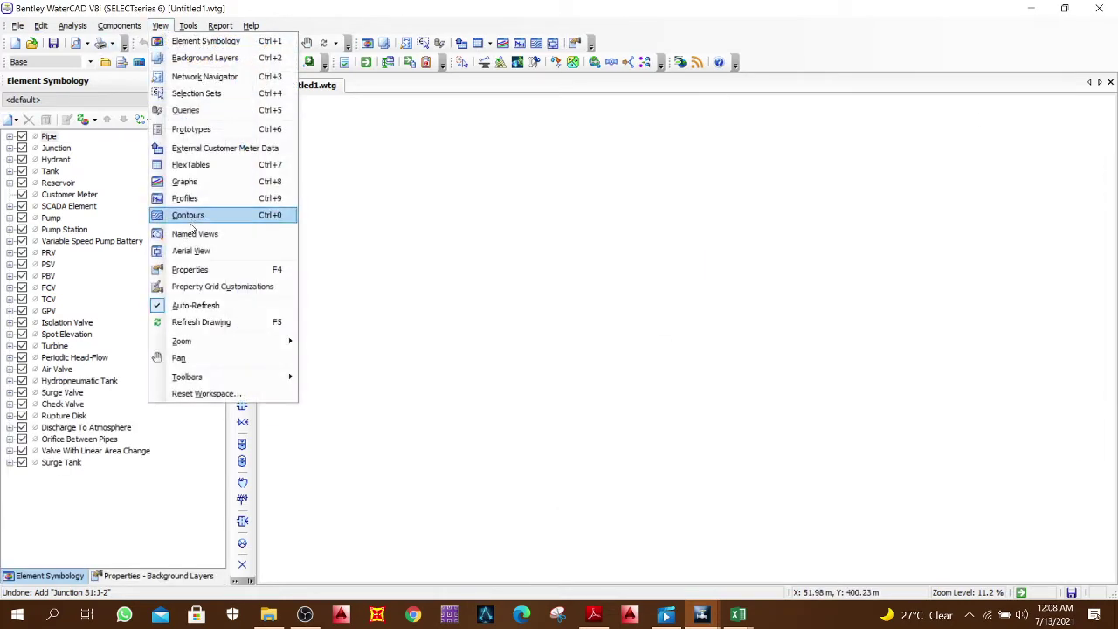
click(214, 57)
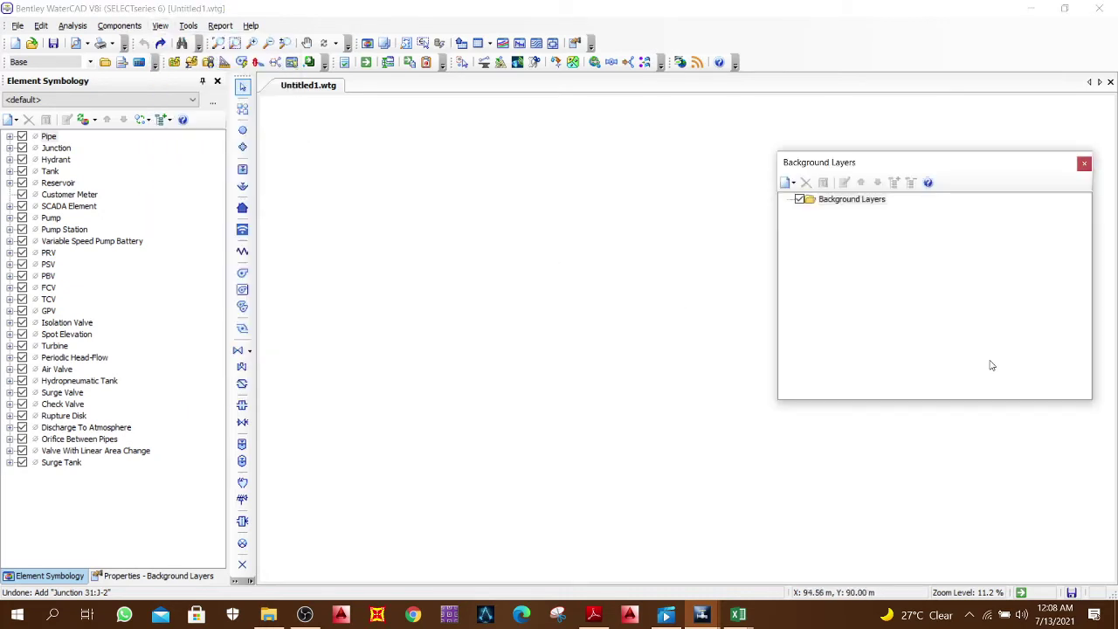
drag(915, 168, 109, 351)
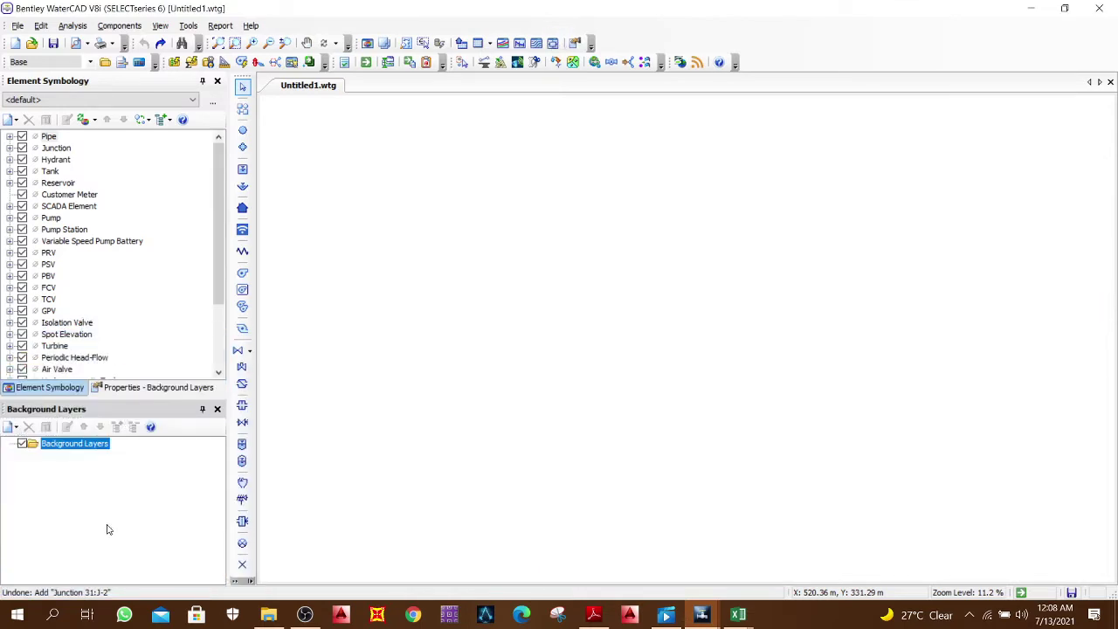
Step: Add a new background file, choosing the Basemap_2020_2 DXF from the Graduation Project's project folder on drive E
click(16, 428)
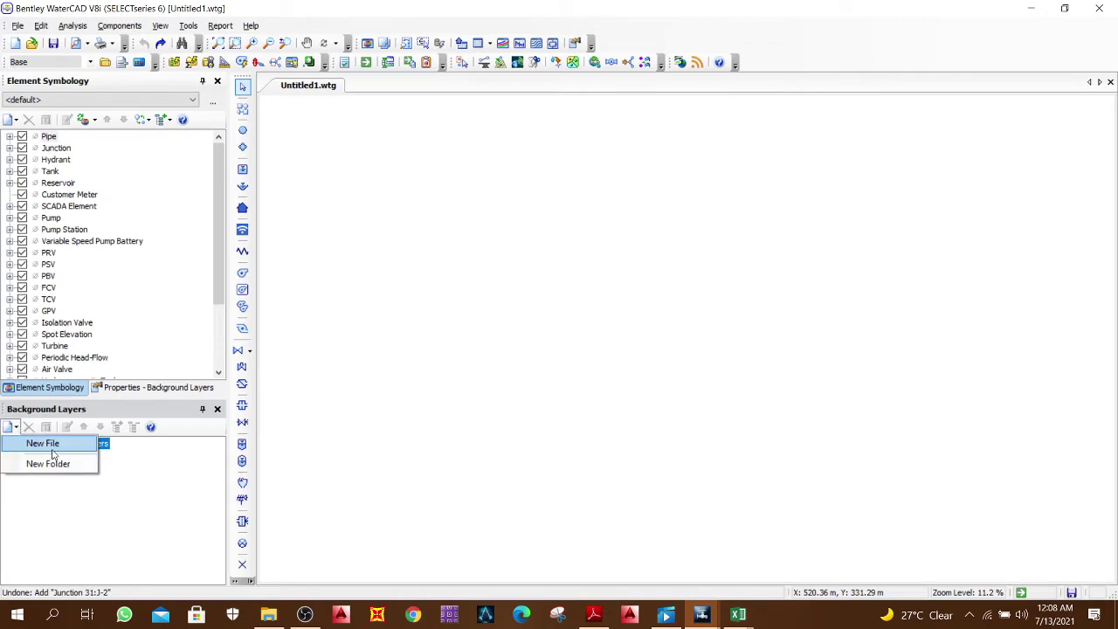
click(55, 452)
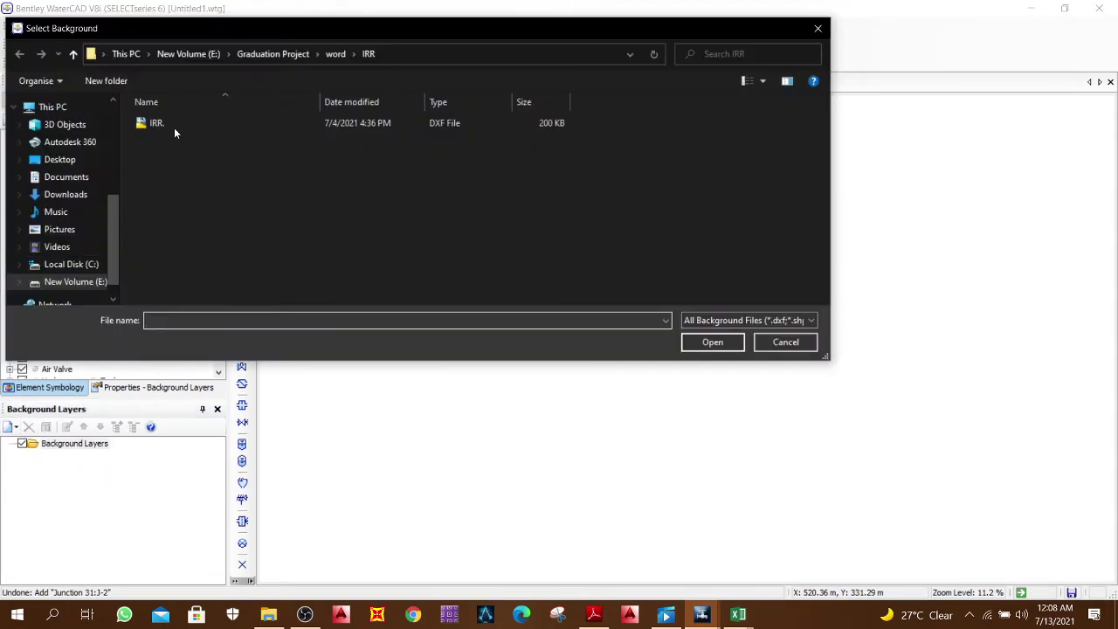
click(209, 54)
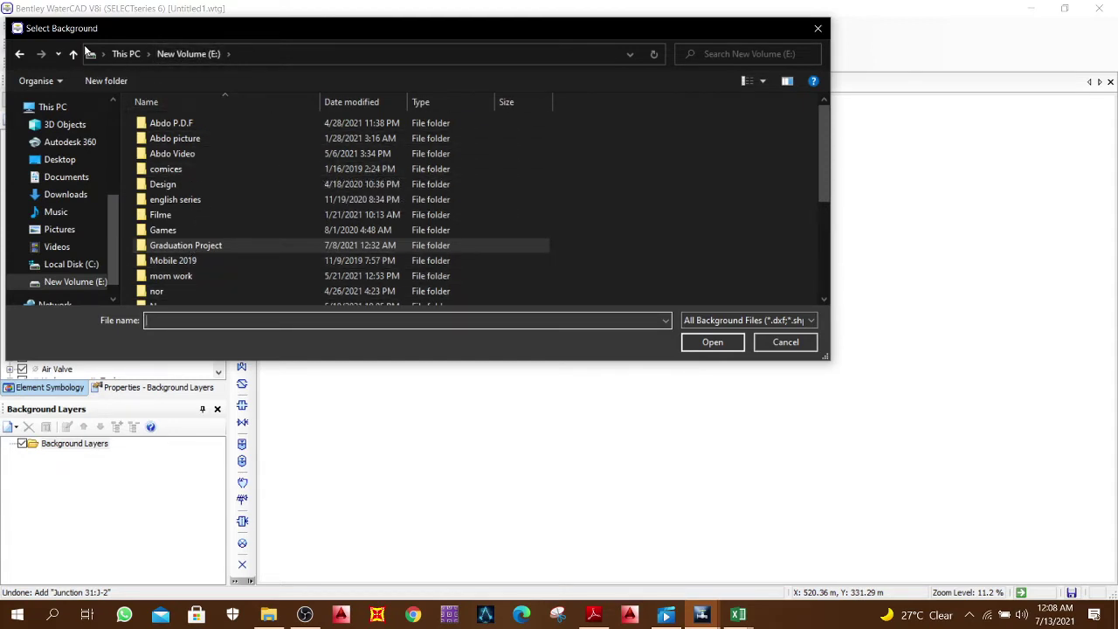
click(129, 54)
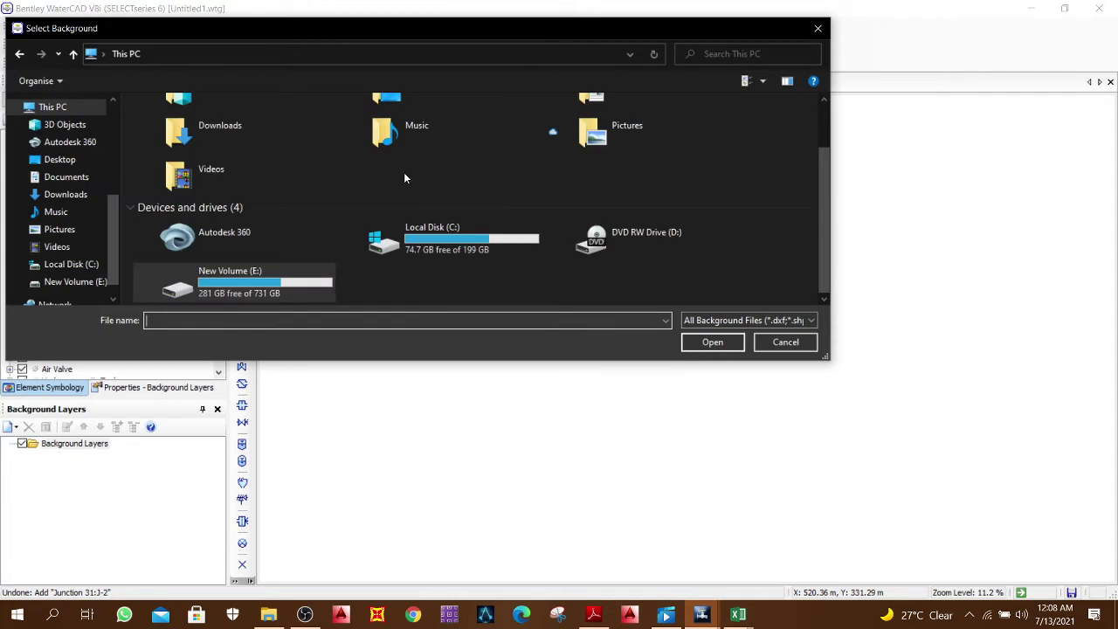
double_click(260, 273)
double_click(216, 246)
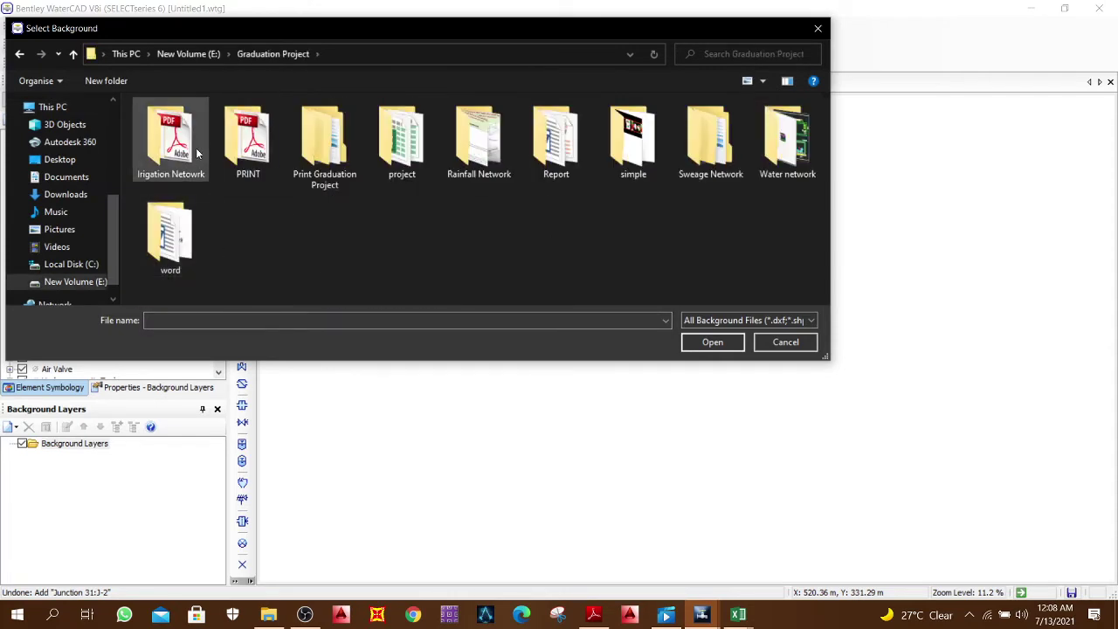
double_click(392, 168)
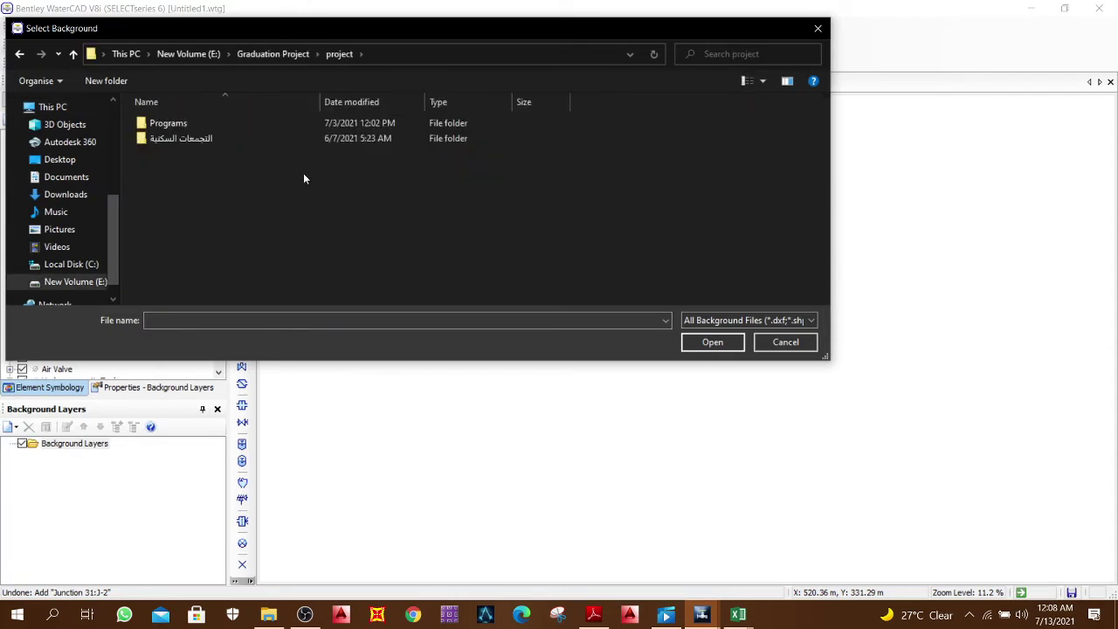
click(189, 138)
double_click(188, 138)
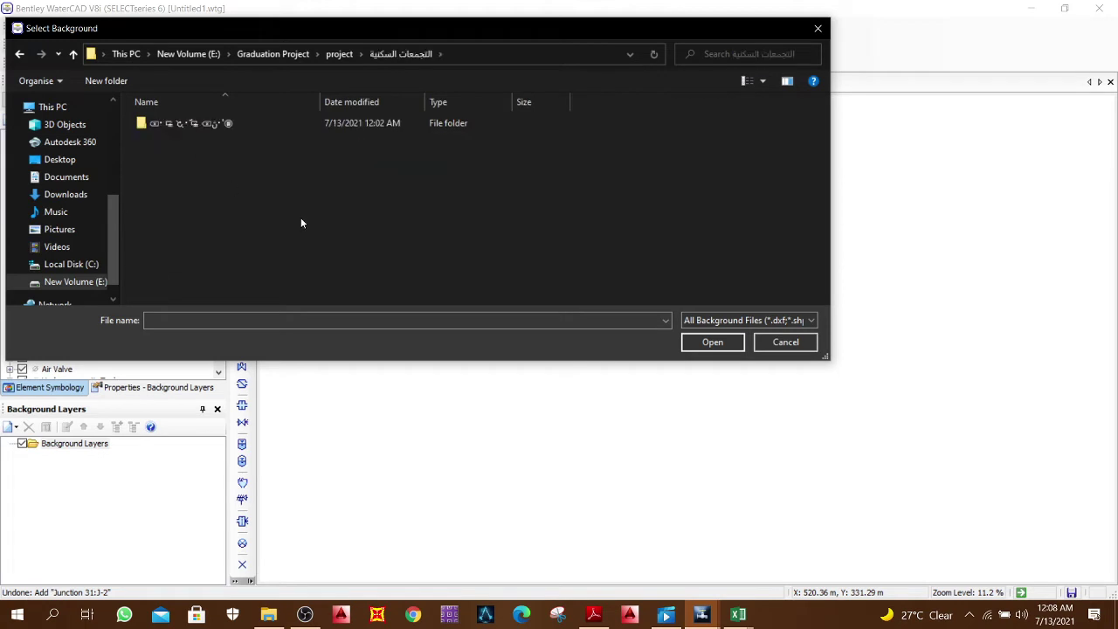
double_click(254, 130)
click(179, 123)
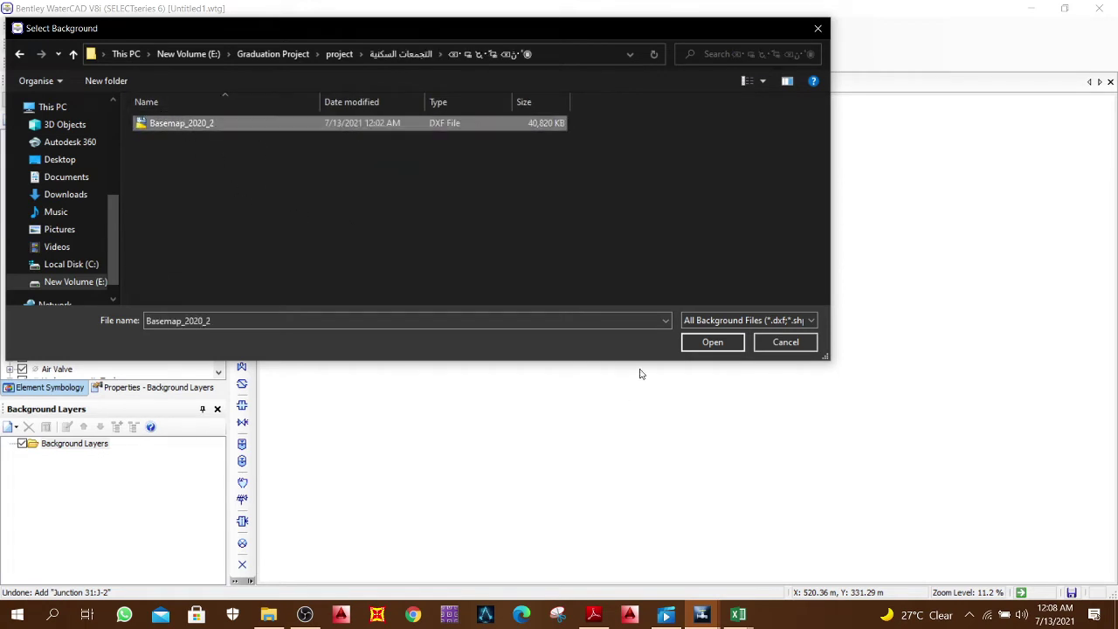
click(714, 344)
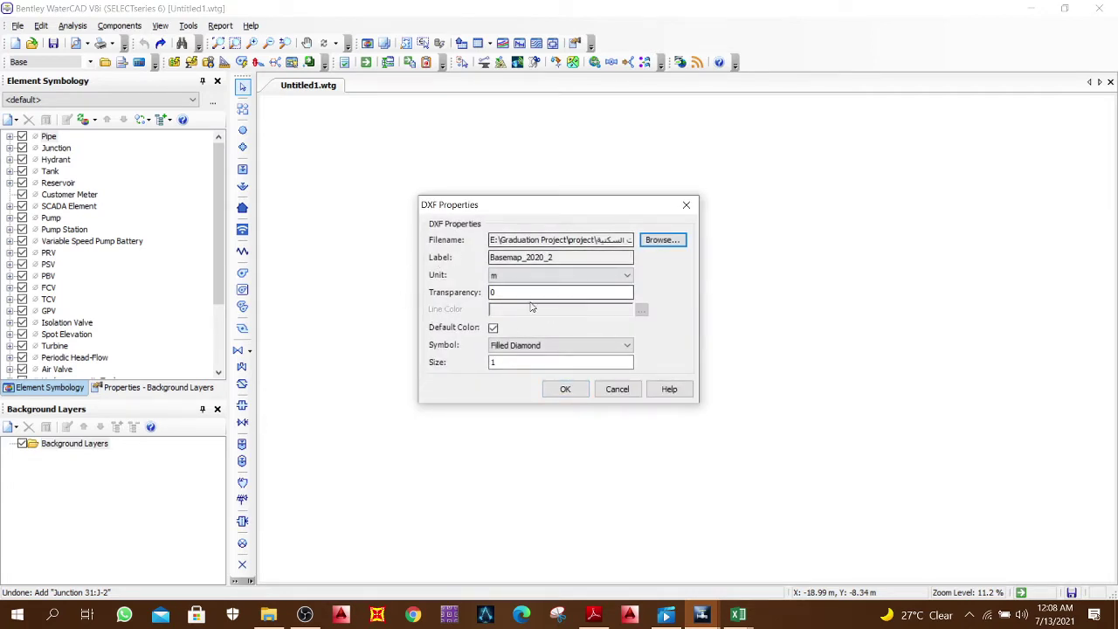
Step: Import the DXF base map with unit m, the default colour turned off and a grey line colour
click(515, 276)
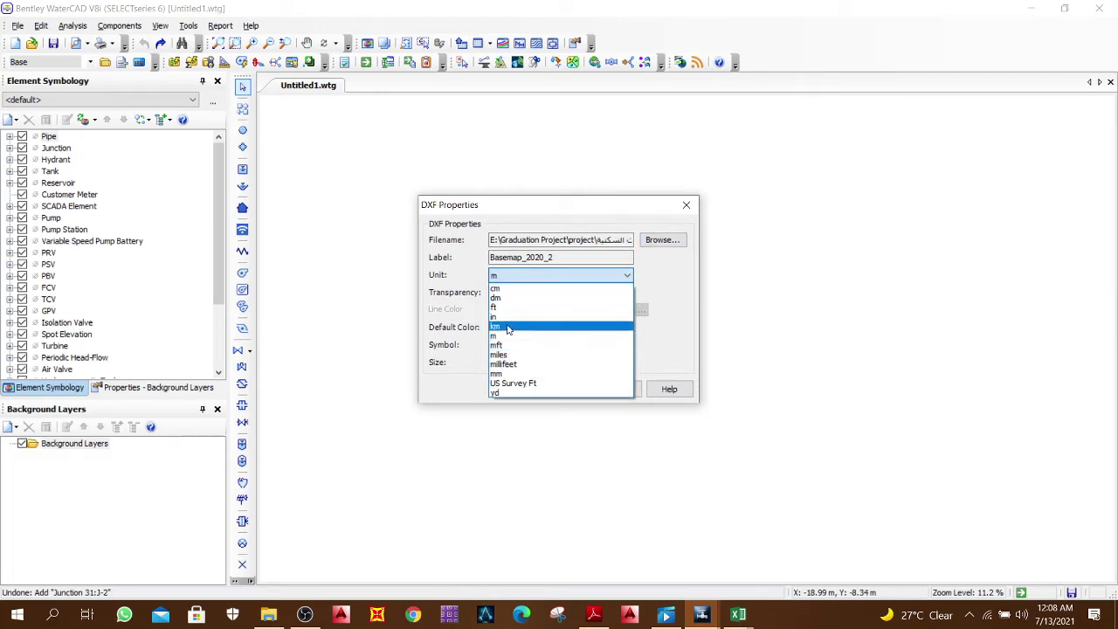
click(503, 337)
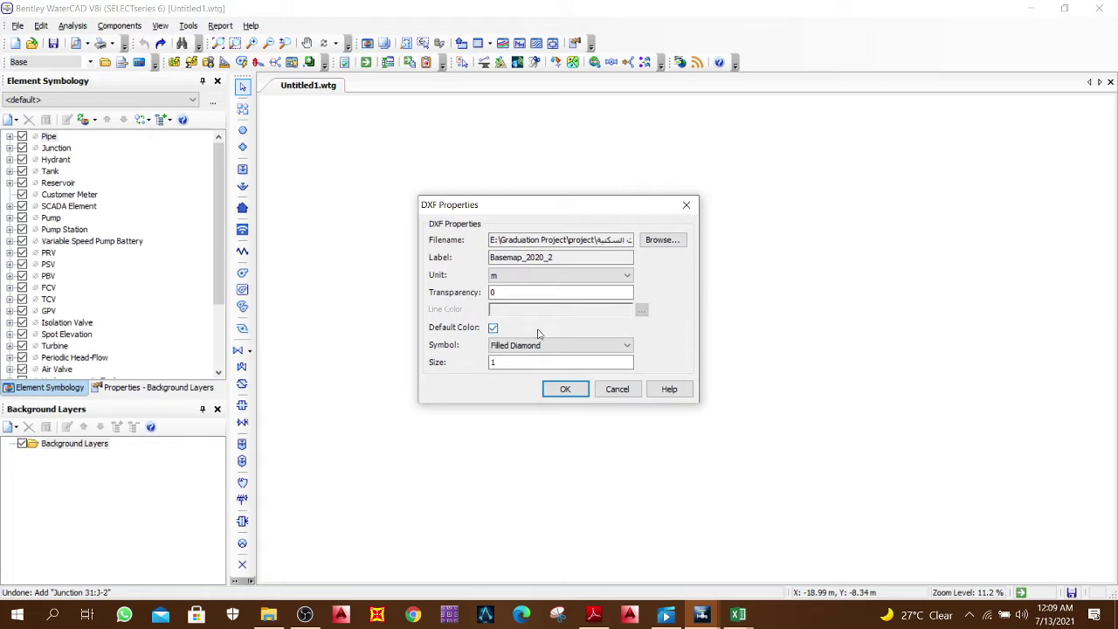
click(494, 329)
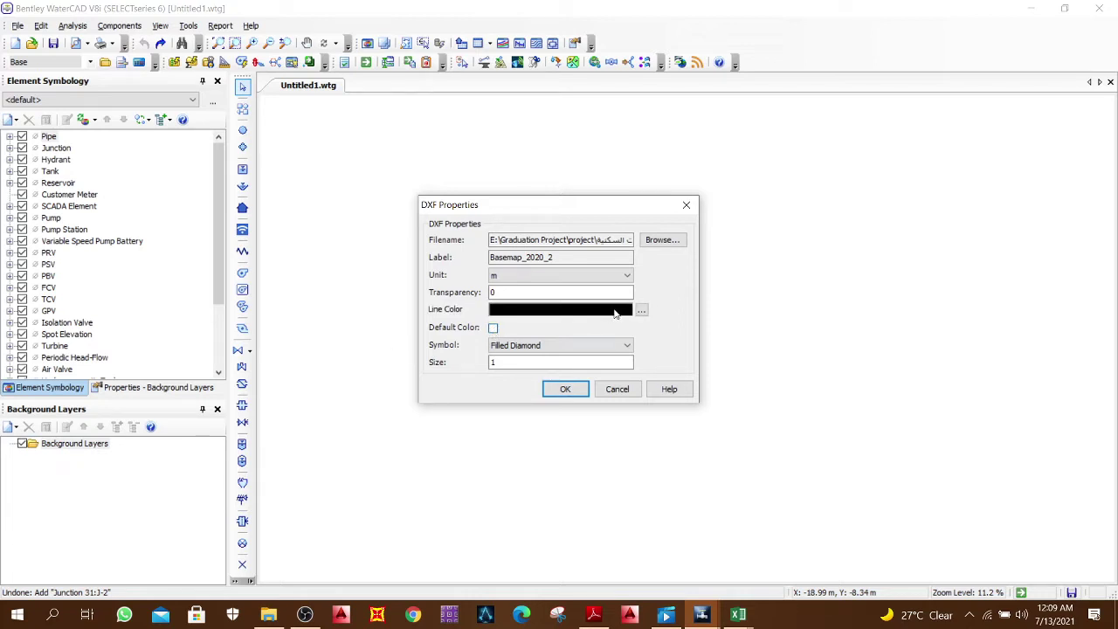
click(642, 310)
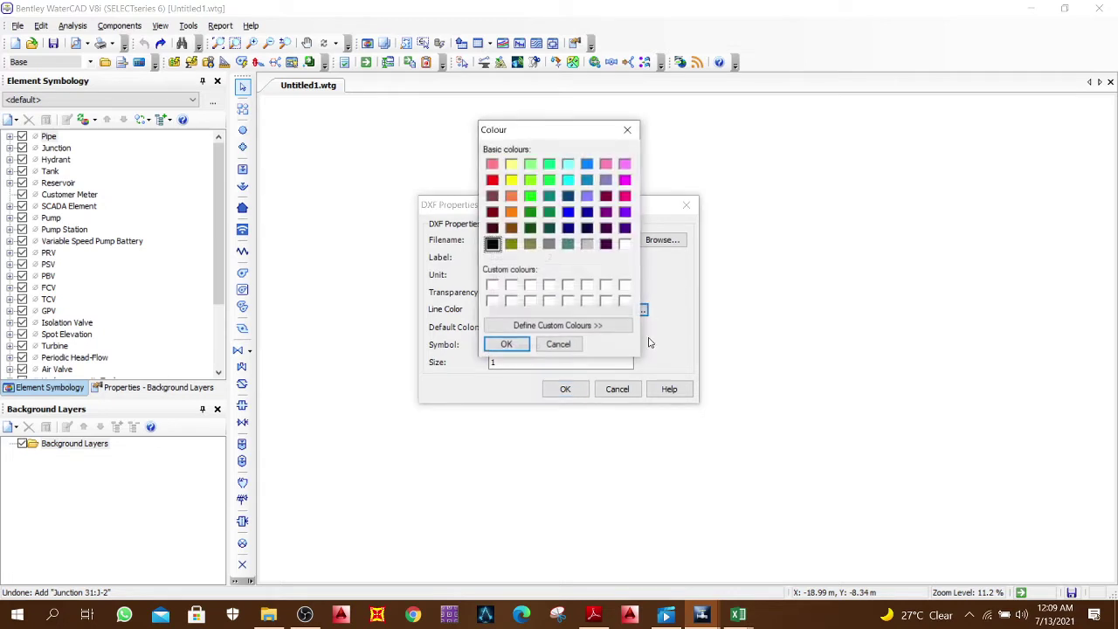
click(548, 244)
click(522, 345)
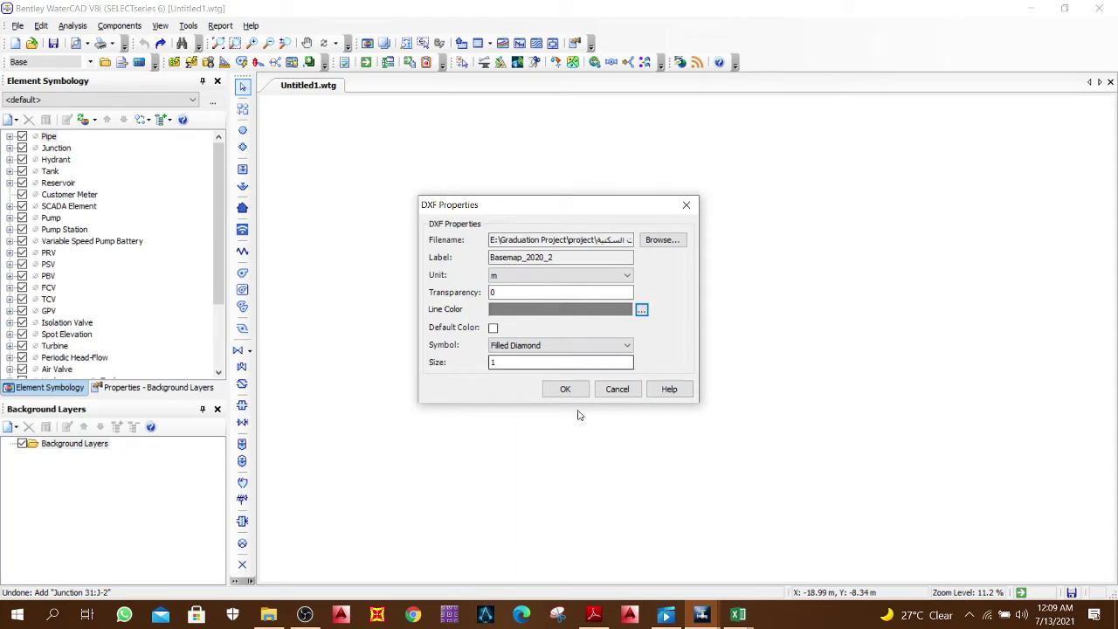
click(559, 390)
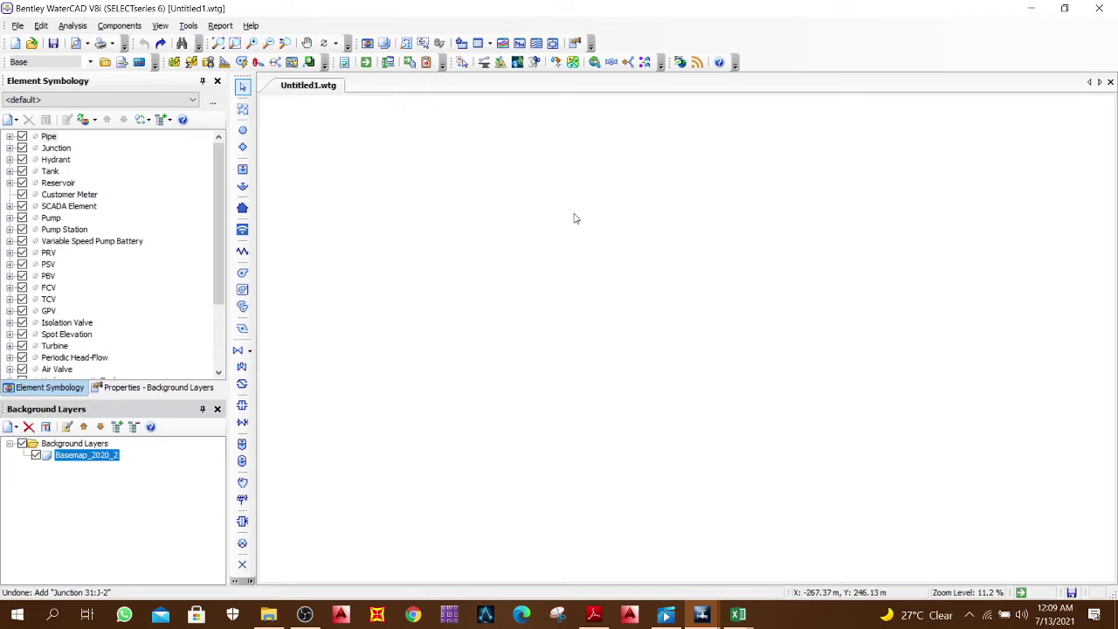
Step: Examine the full extents of the loaded base map, including its zones, central services area and water source
click(219, 43)
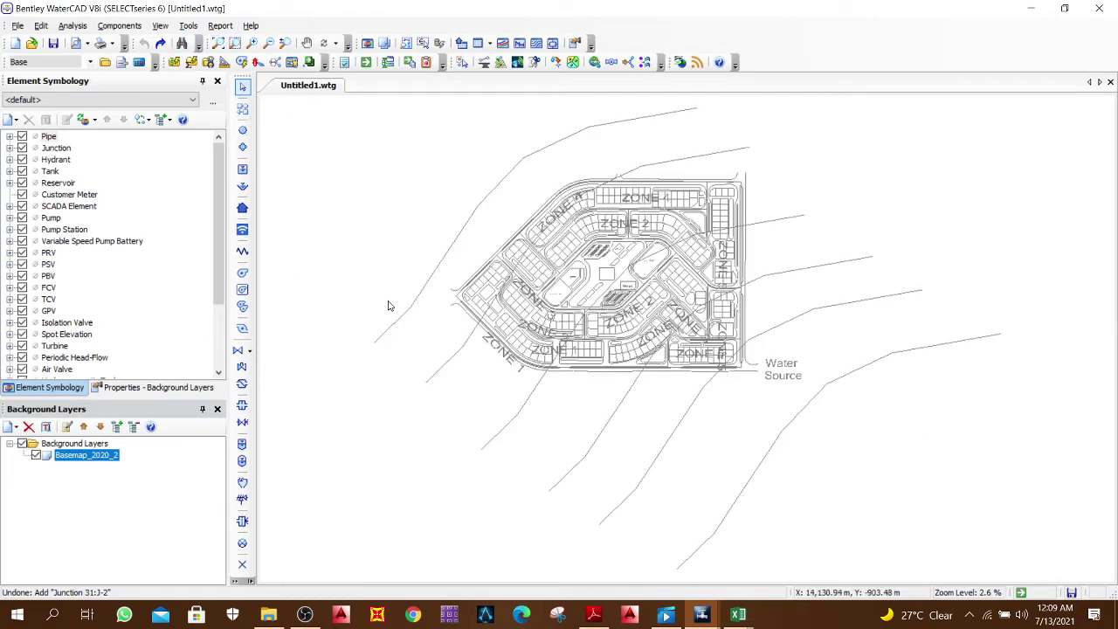
scroll(621, 354, up, 3)
scroll(725, 299, up, 2)
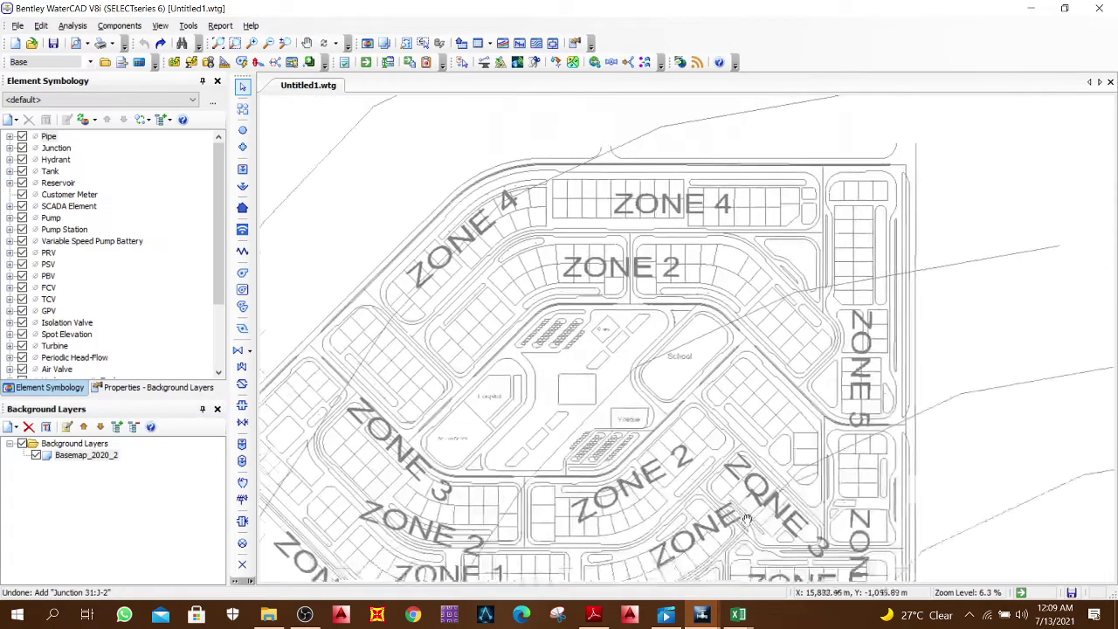
scroll(941, 316, down, 2)
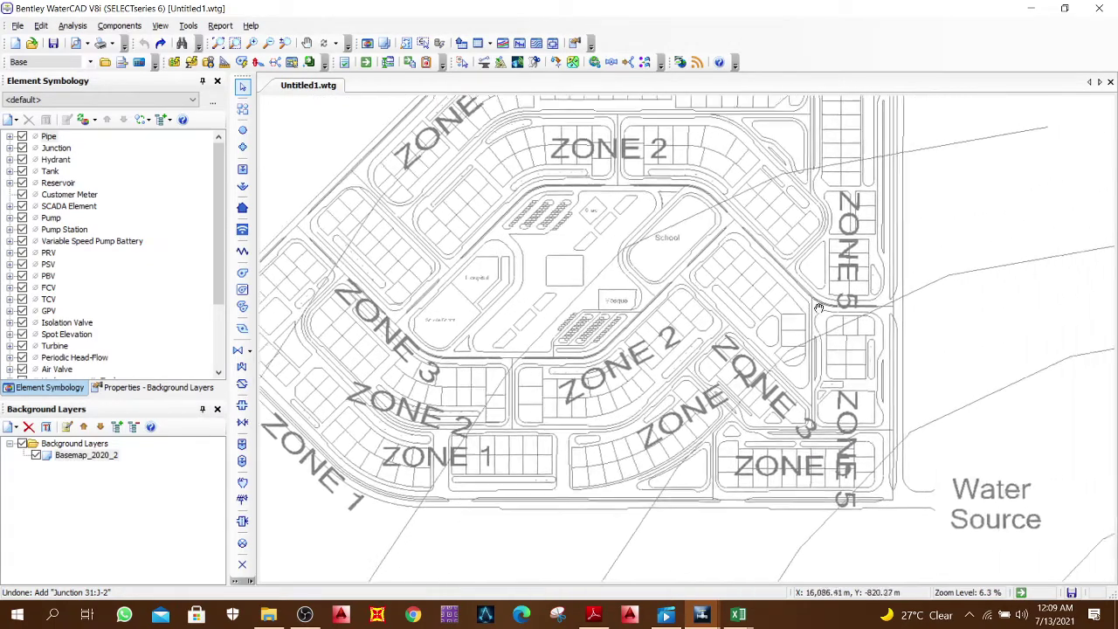
scroll(496, 355, up, 2)
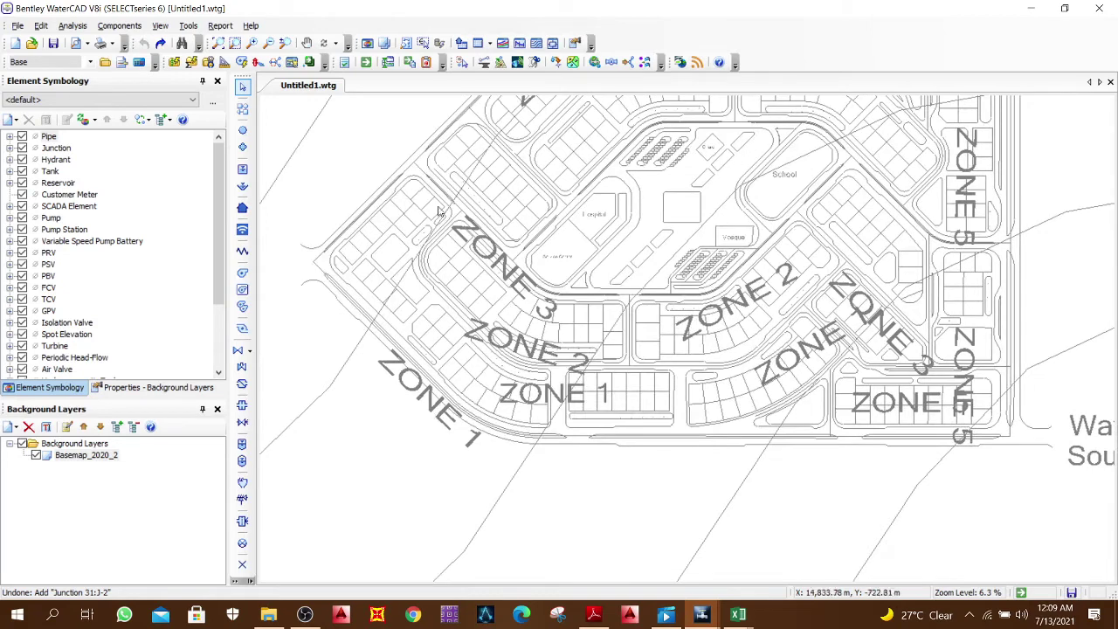
drag(792, 396, 757, 445)
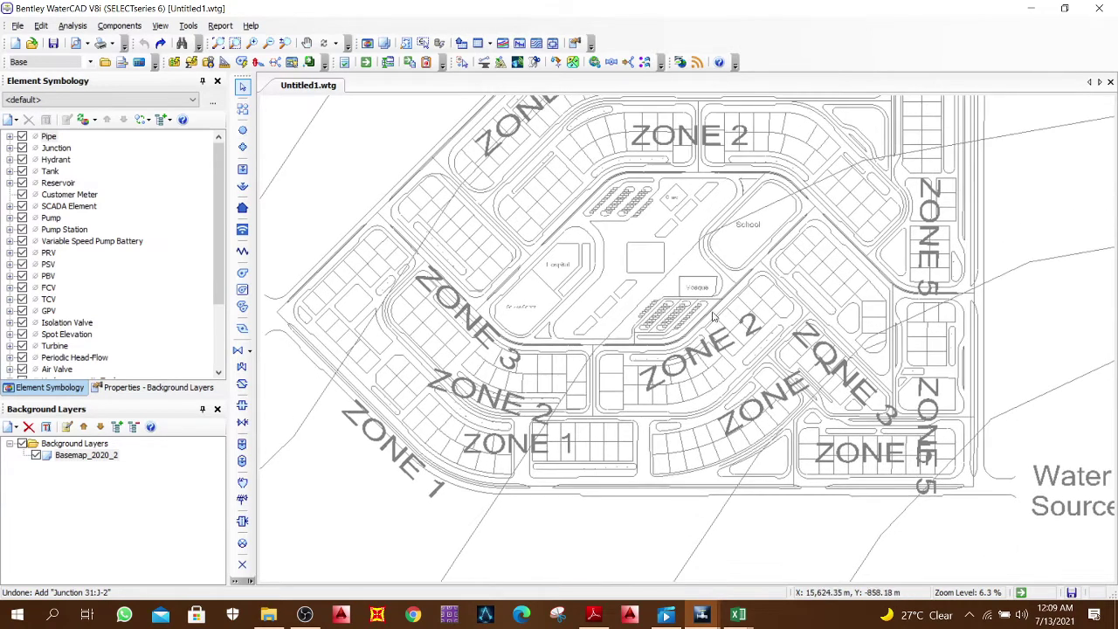
drag(715, 317, 670, 389)
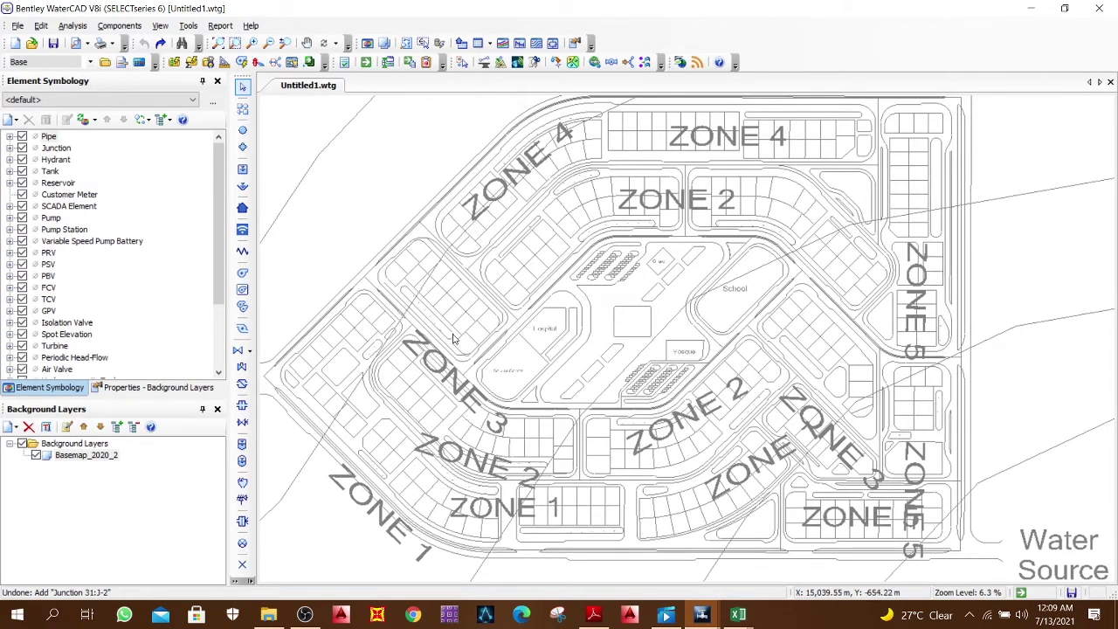
scroll(879, 403, down, 2)
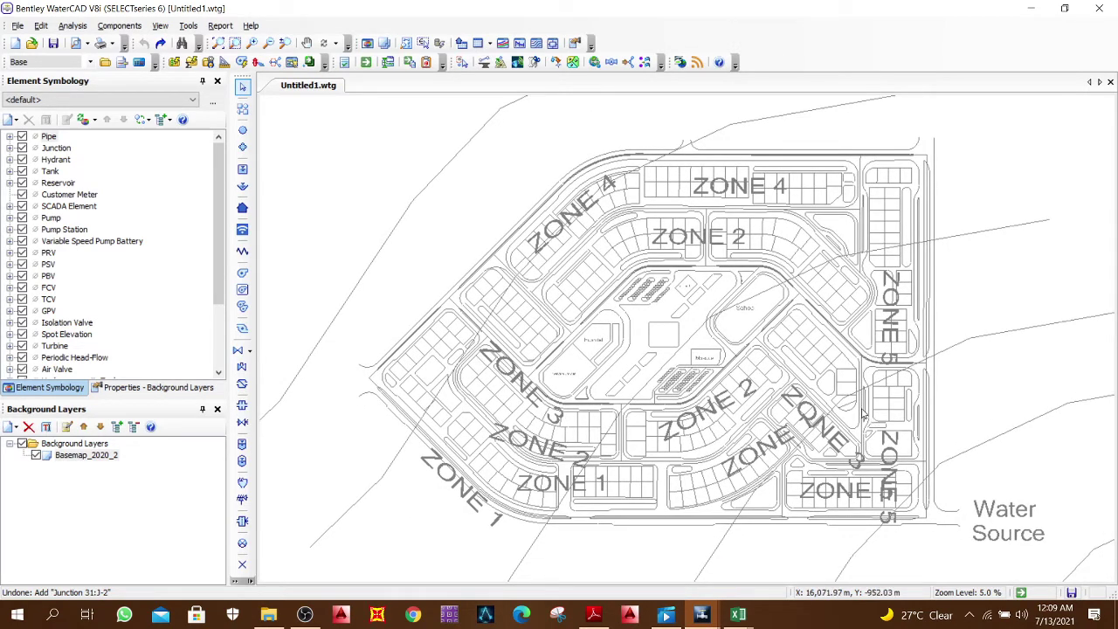
Step: Place one reservoir just below the road near the Water Source label and end the placement
click(242, 185)
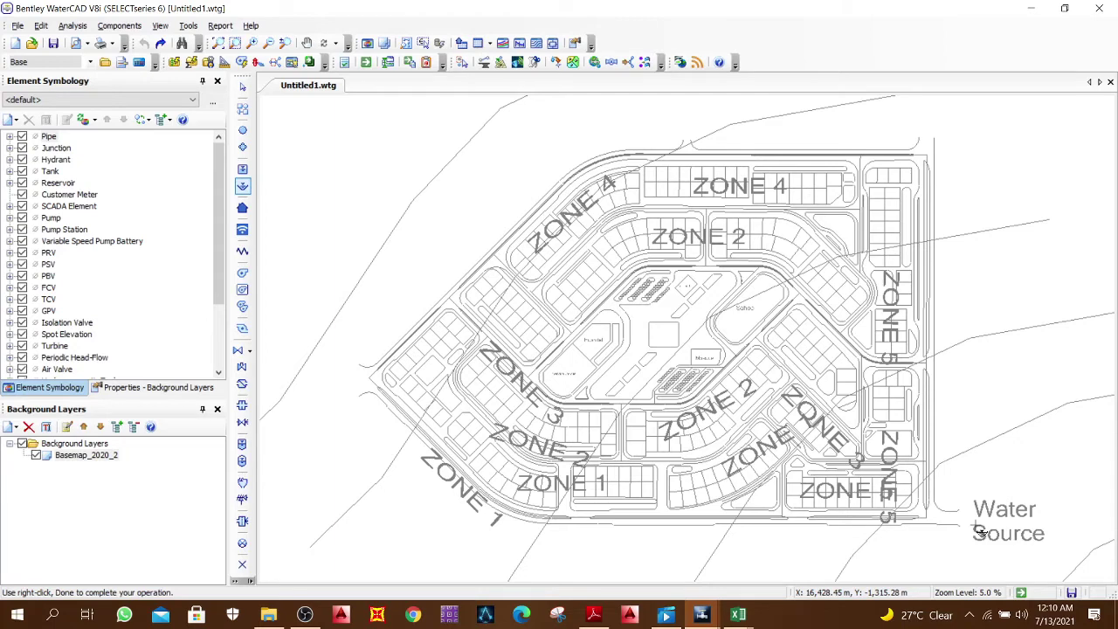
scroll(980, 531, up, 3)
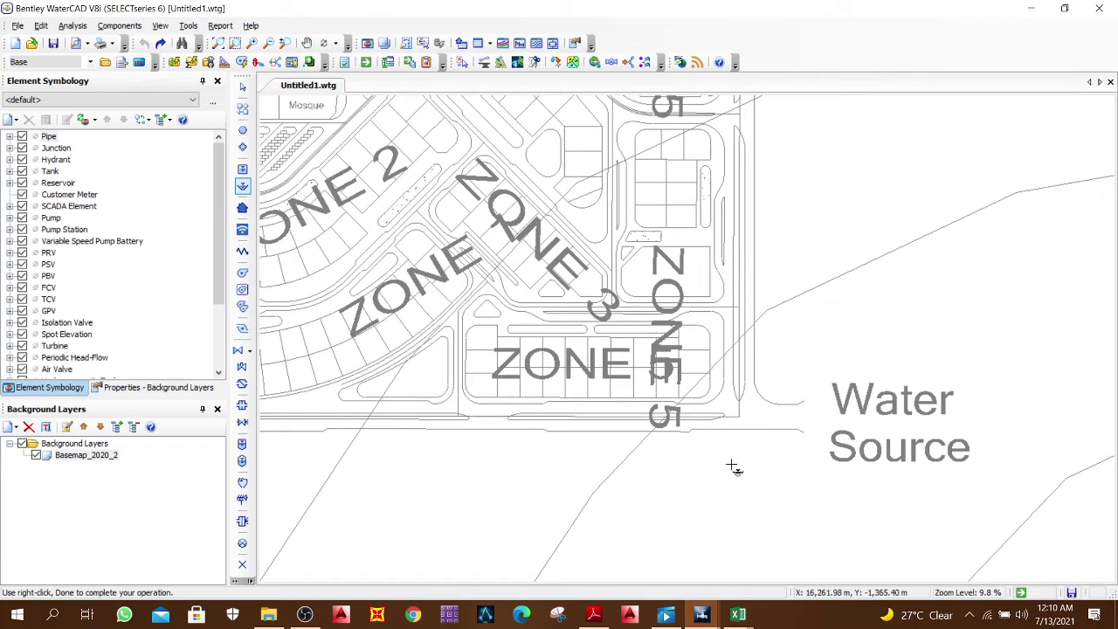
scroll(732, 466, up, 2)
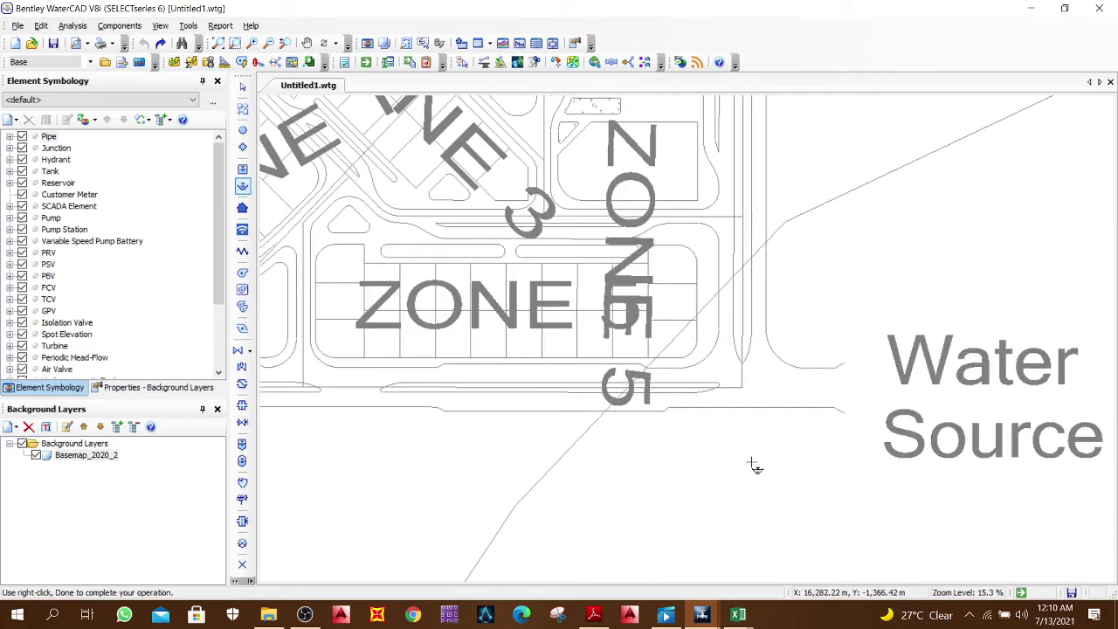
click(751, 462)
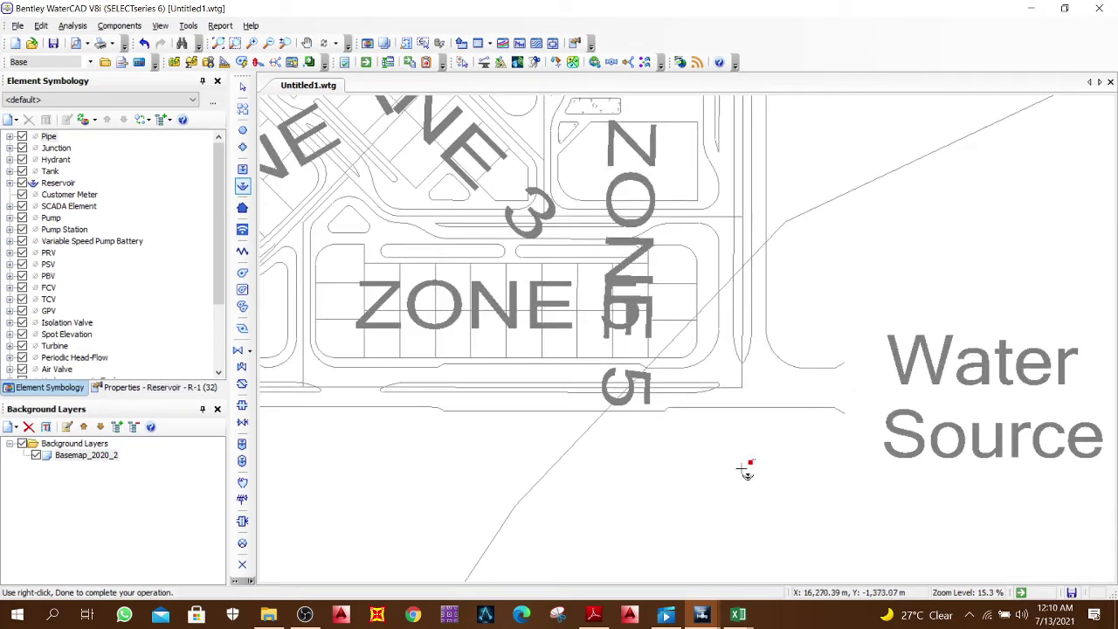
scroll(747, 466, up, 9)
scroll(759, 452, down, 10)
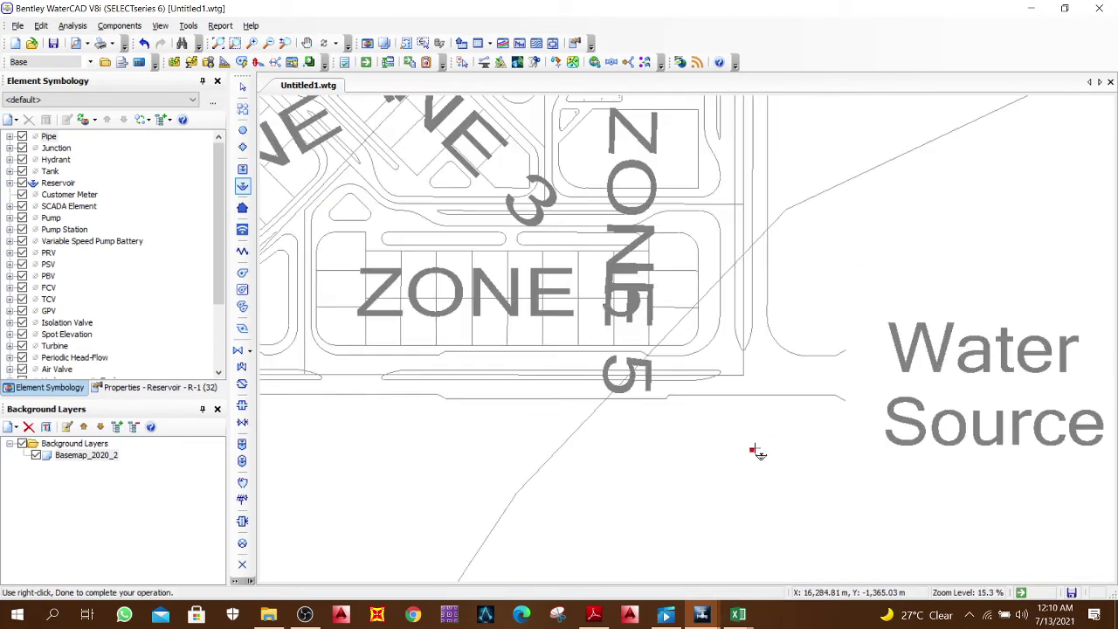
key(Escape)
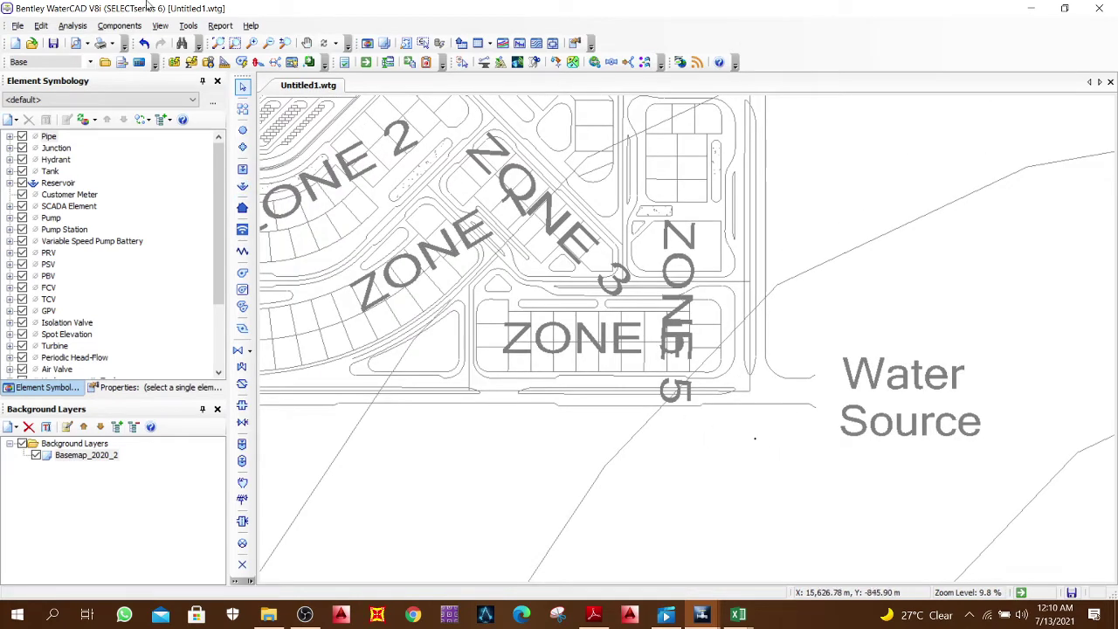
Step: Set both the symbol size multiplier and the text height multiplier to 5 in the drawing options
click(188, 25)
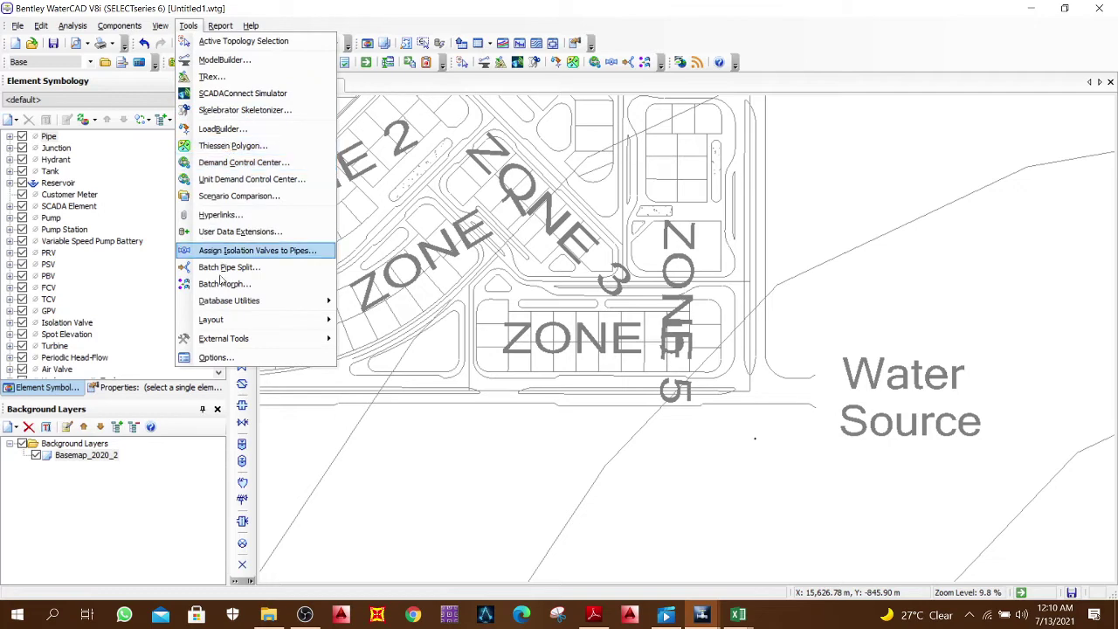
click(214, 358)
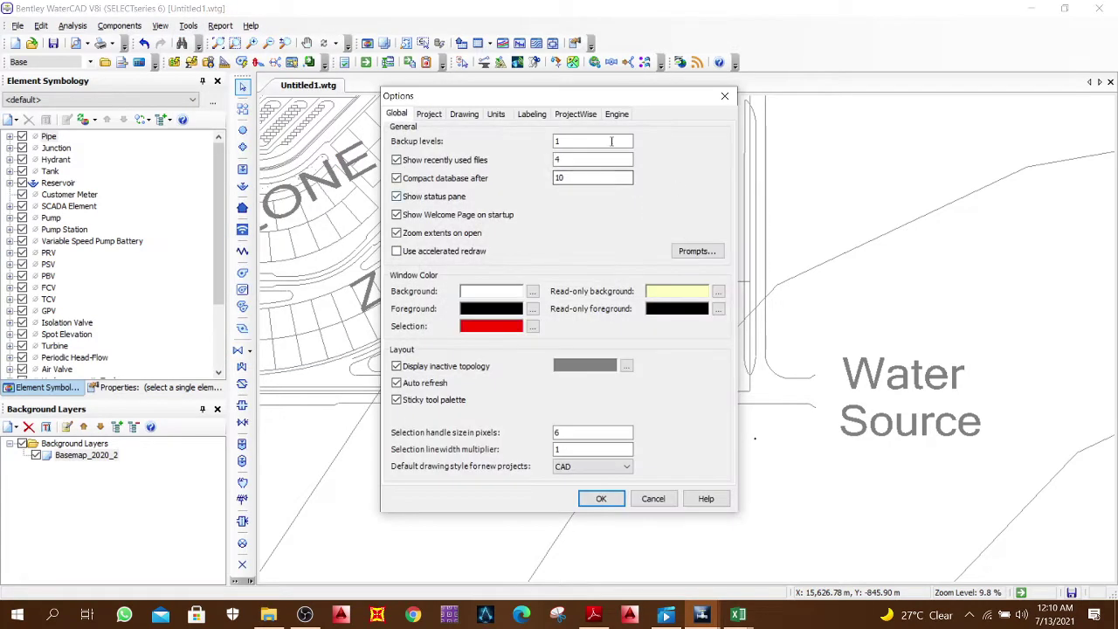
click(506, 114)
click(463, 114)
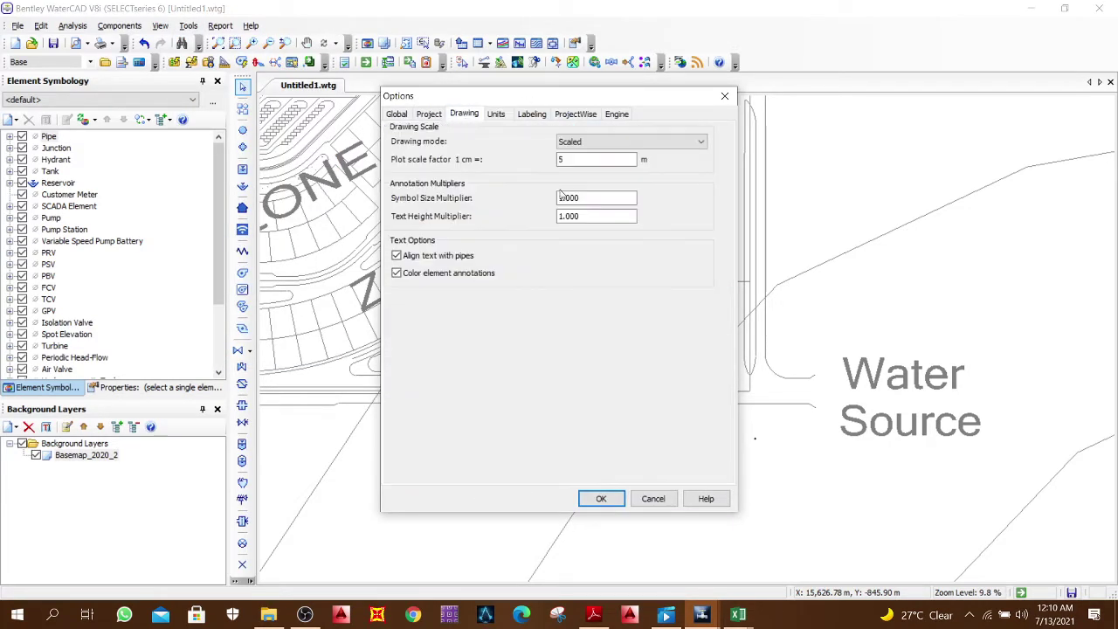
double_click(624, 199)
text(5)
double_click(602, 216)
text(5)
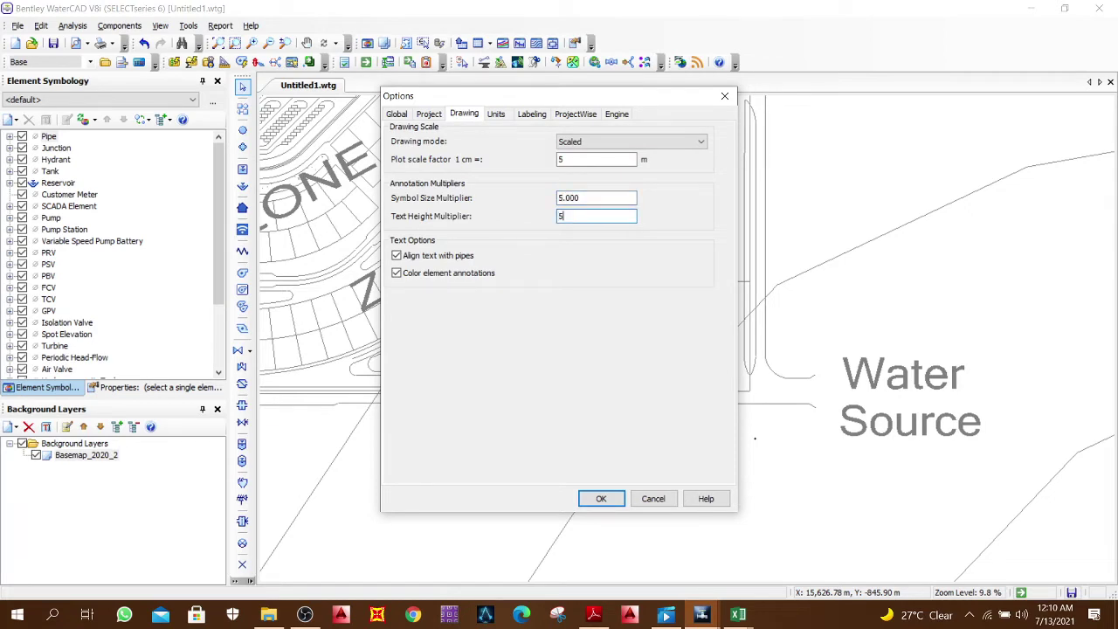
click(601, 498)
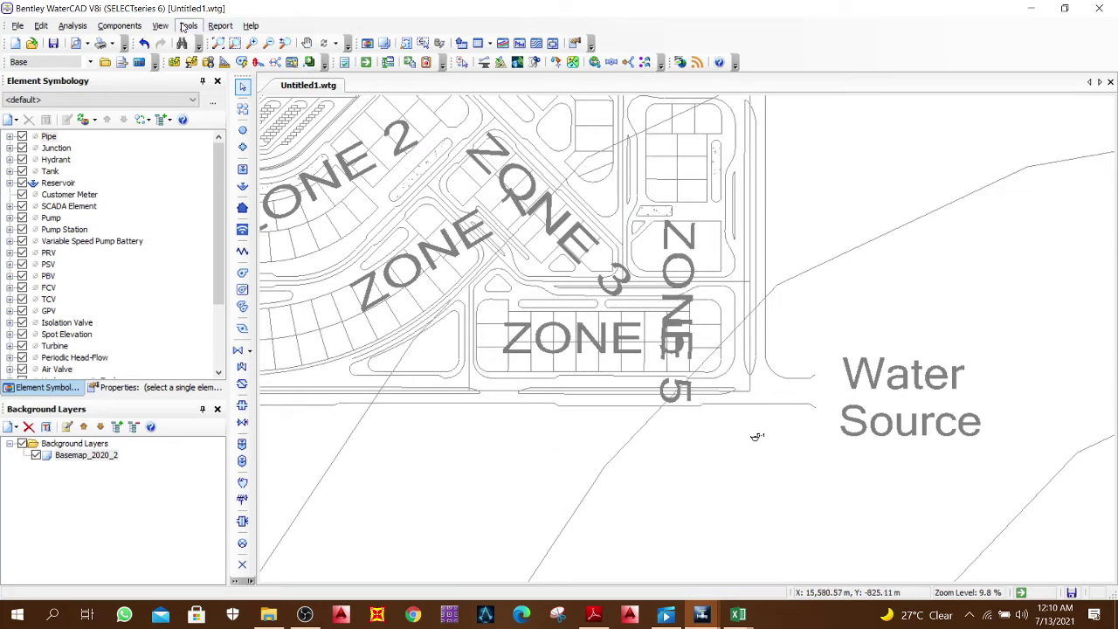
Step: Set both the symbol size multiplier and the text height multiplier to 8 in the drawing options
click(188, 26)
click(213, 357)
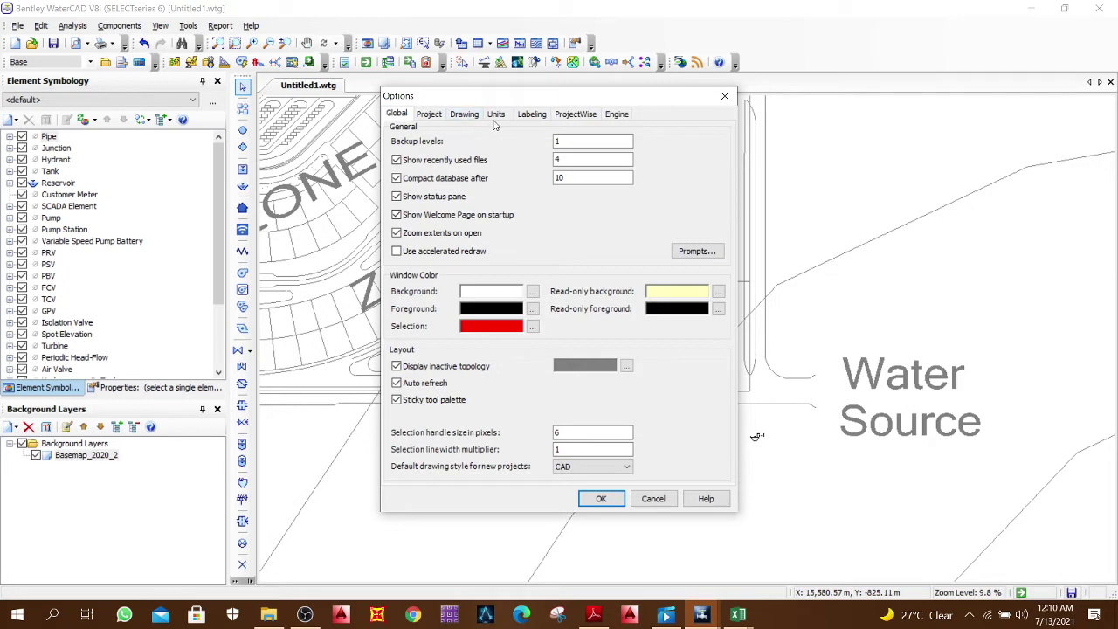
click(475, 114)
double_click(602, 193)
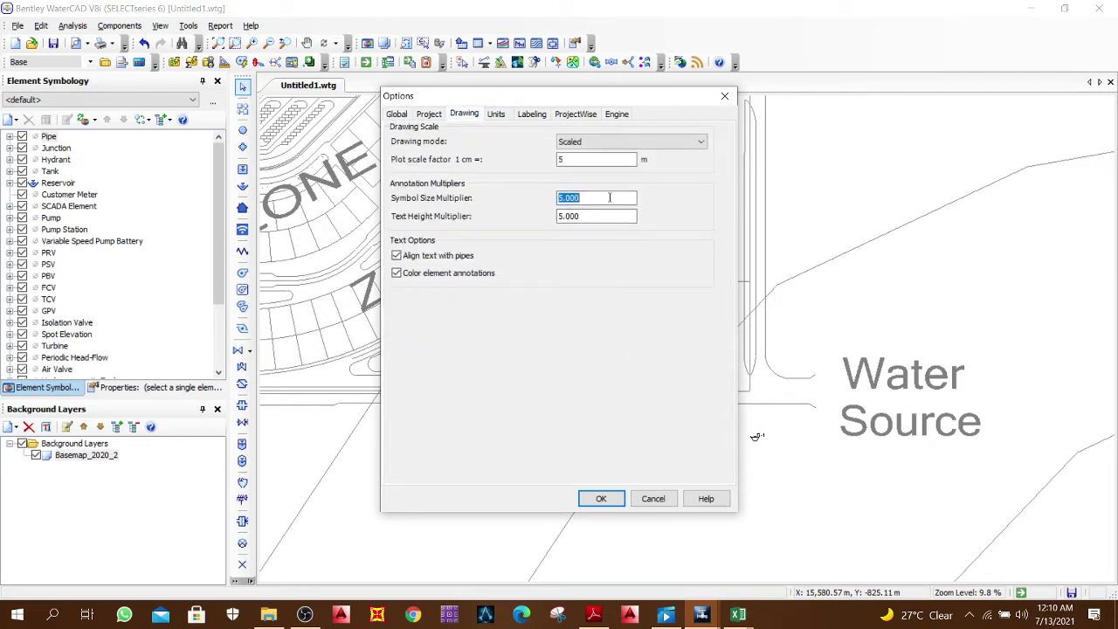
text(8)
double_click(602, 217)
text(8)
click(600, 499)
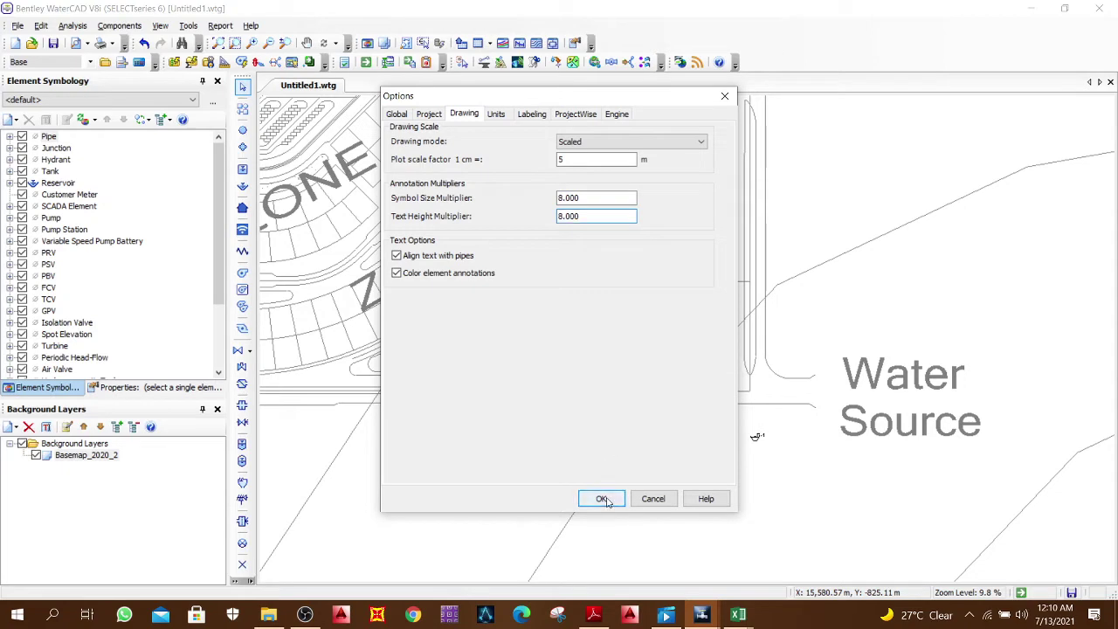
Step: Move the R-1 label to the right so it clears the reservoir symbol
scroll(756, 437, up, 10)
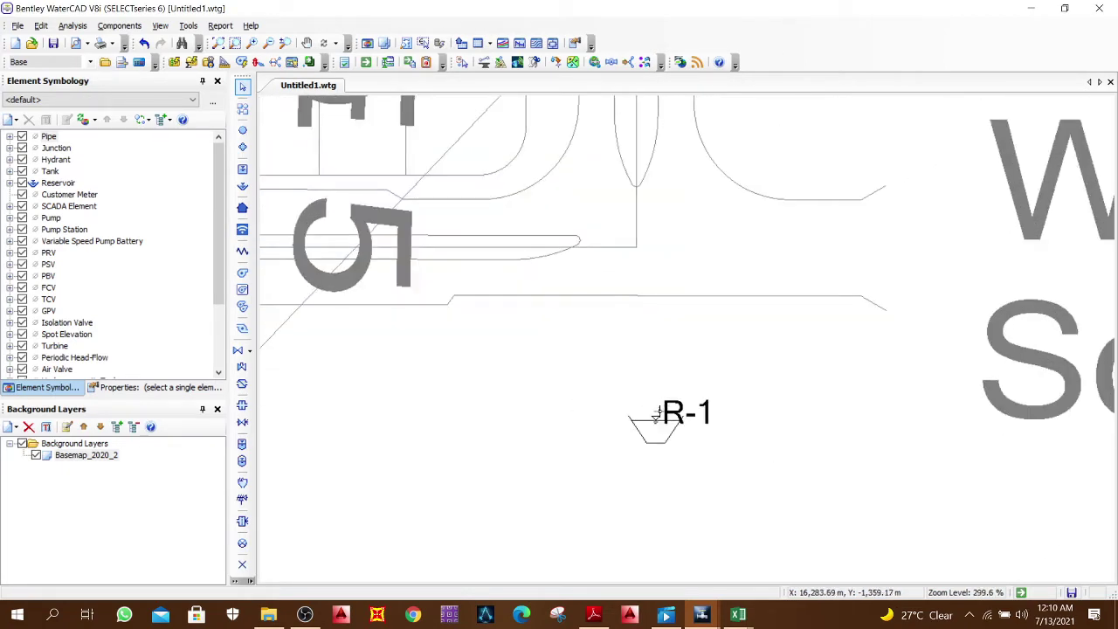
drag(661, 410, 701, 416)
click(721, 446)
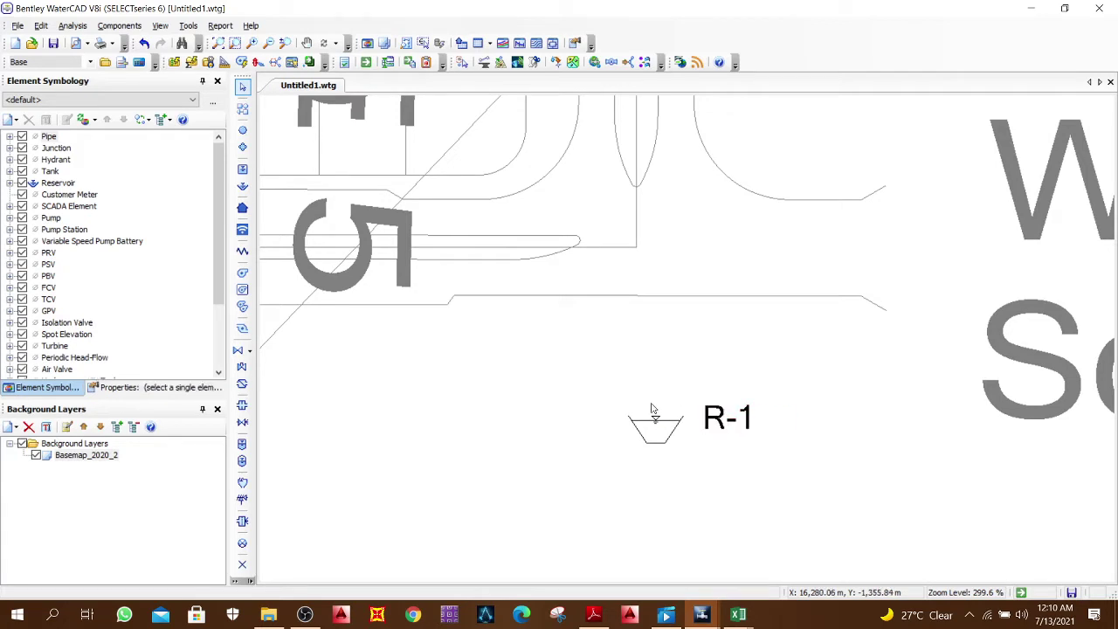
scroll(625, 374, down, 4)
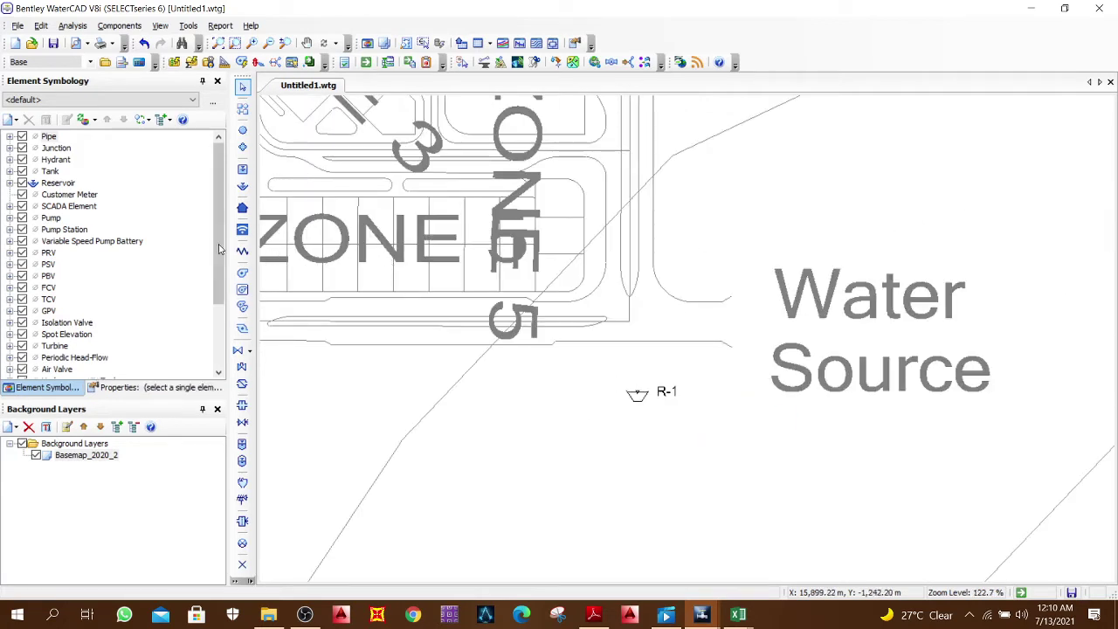
Step: Place one pump directly above reservoir R-1, just below the road edge, and end the placement
click(242, 274)
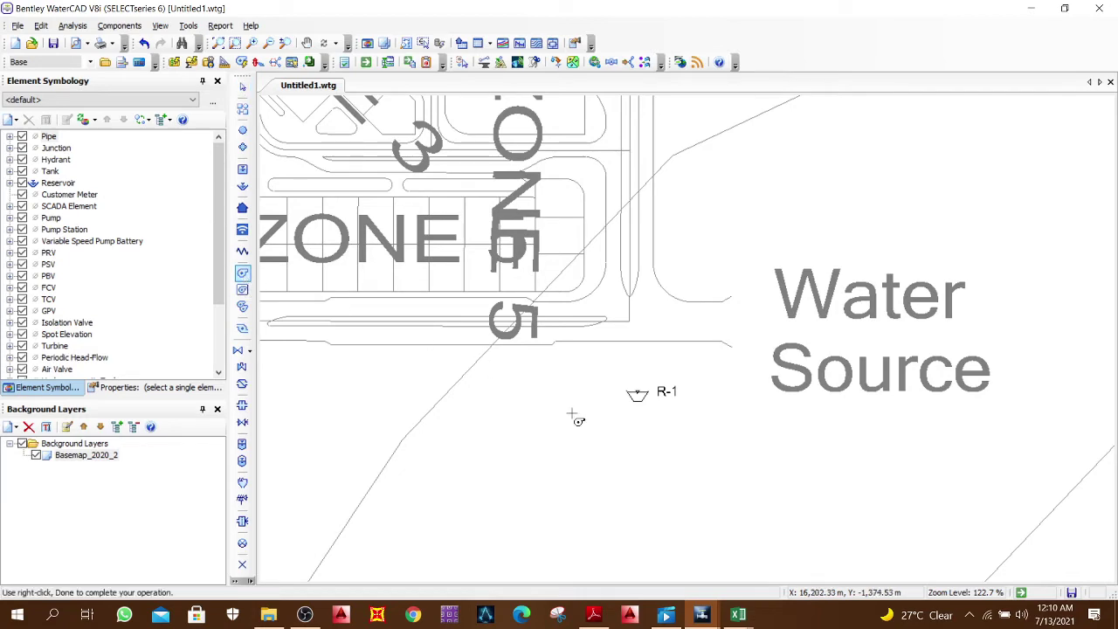
scroll(687, 423, down, 8)
scroll(725, 430, up, 2)
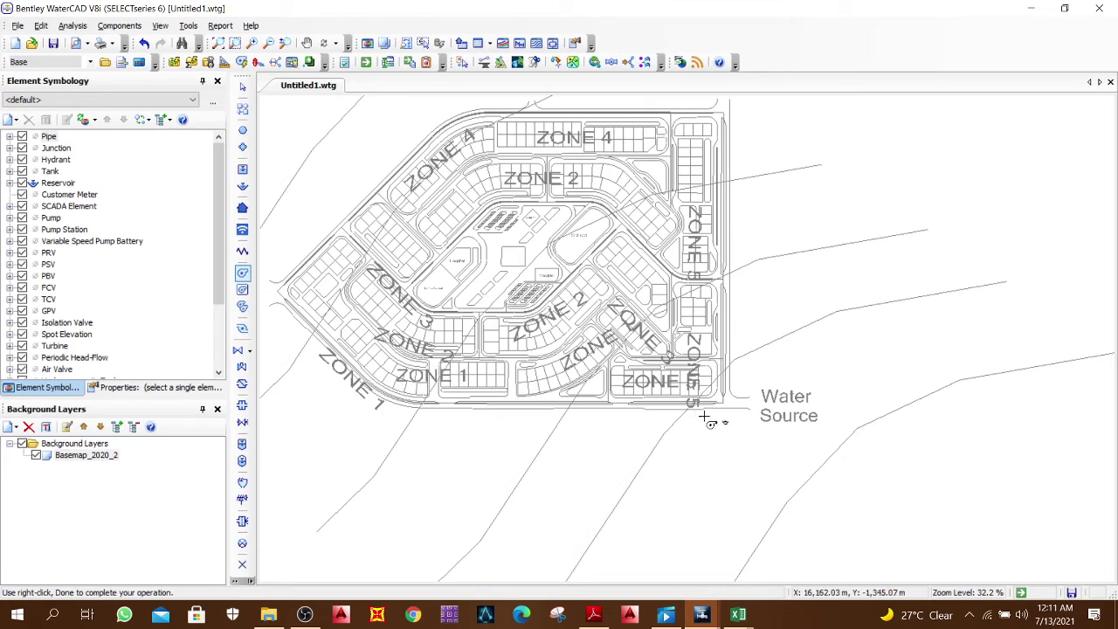
scroll(716, 416, up, 2)
drag(716, 416, 743, 449)
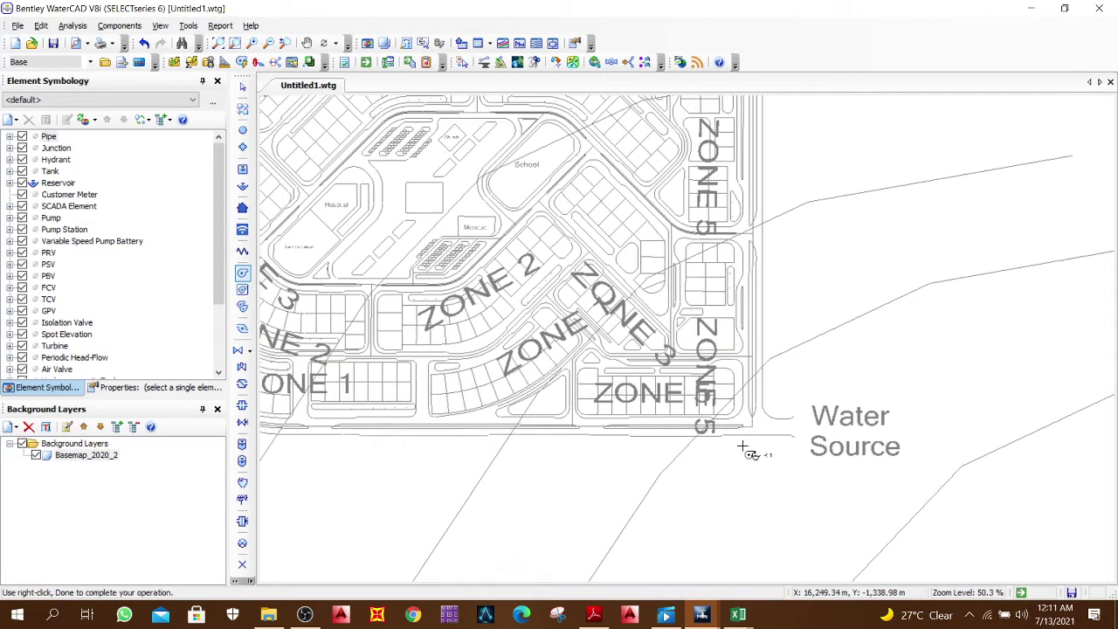
drag(653, 409, 694, 428)
scroll(698, 431, down, 1)
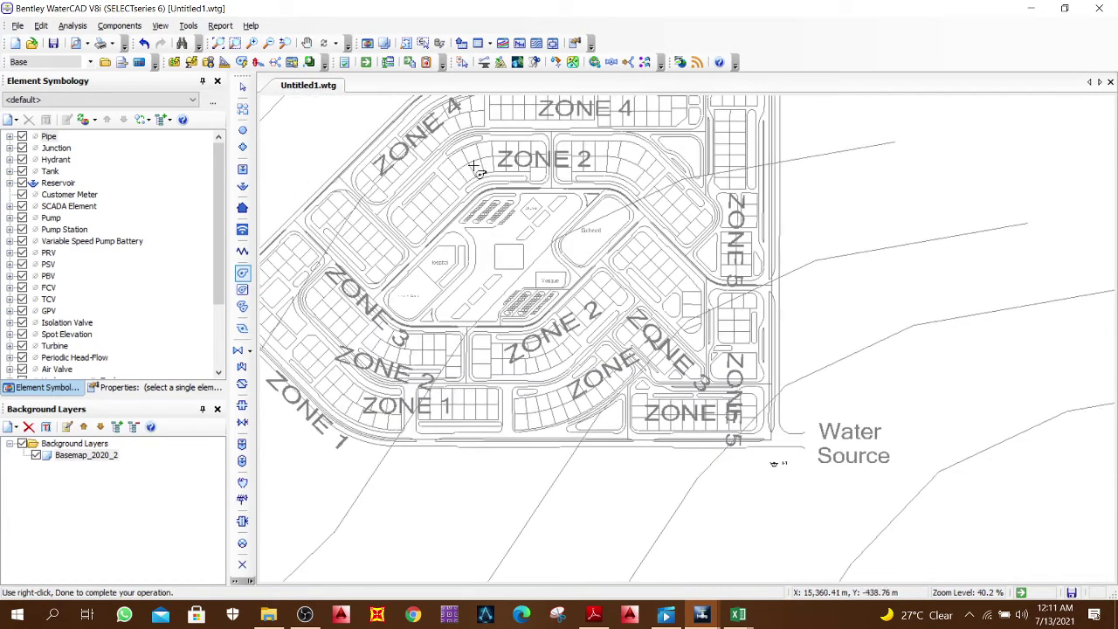
scroll(498, 195, up, 3)
scroll(496, 196, up, 3)
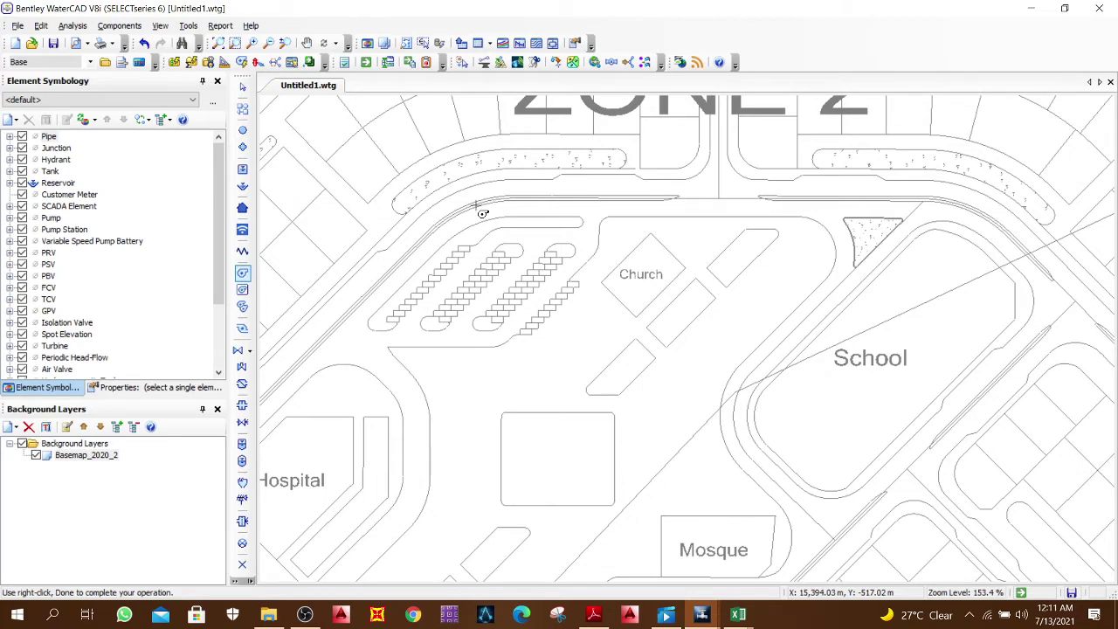
scroll(482, 213, down, 5)
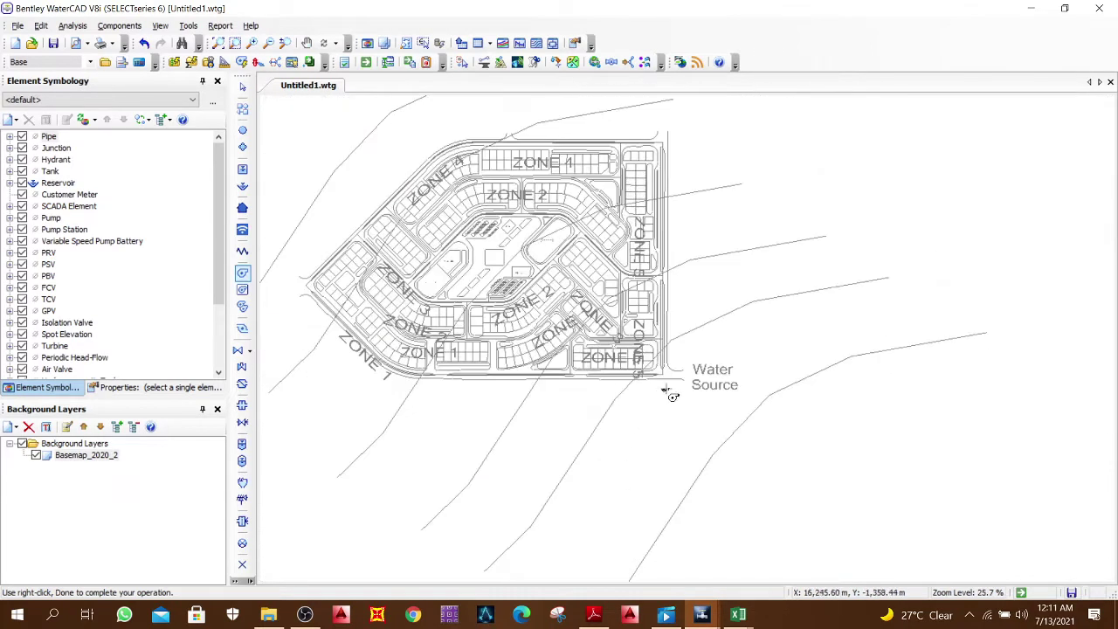
scroll(661, 393, up, 3)
click(661, 393)
scroll(661, 393, up, 2)
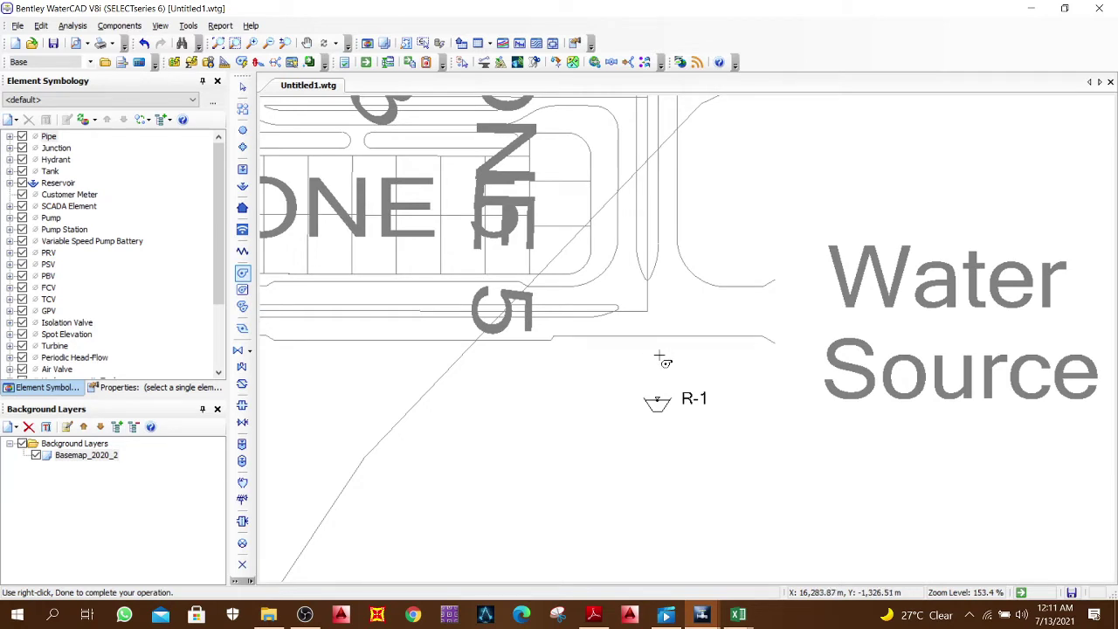
click(659, 353)
key(Escape)
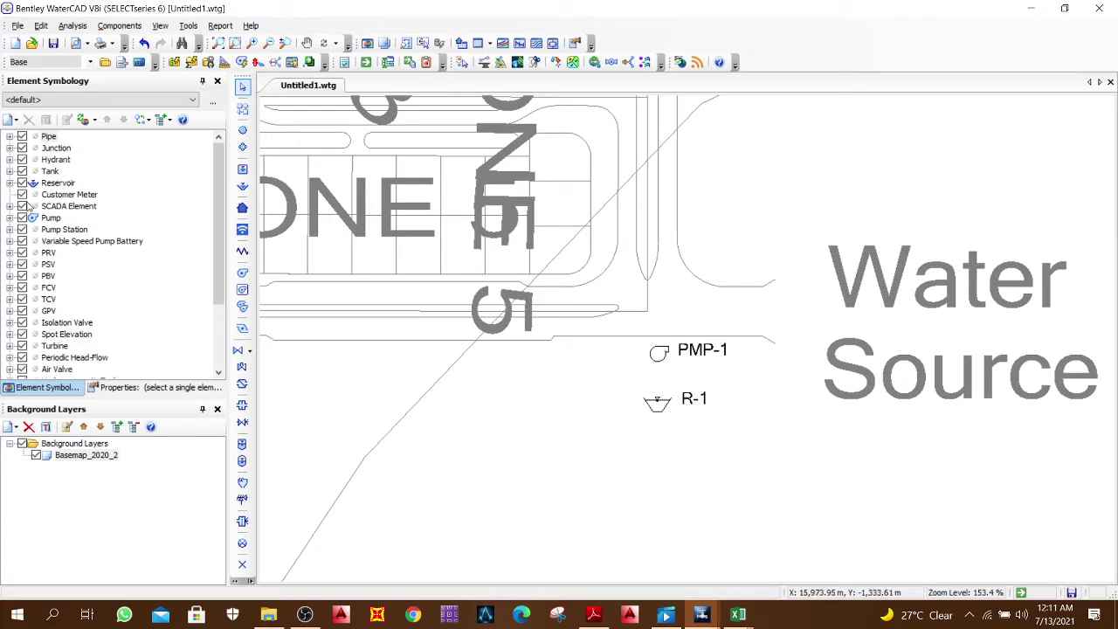
Step: Lay a pipe from reservoir R-1 up to pump PMP-1 and end the layout
click(243, 107)
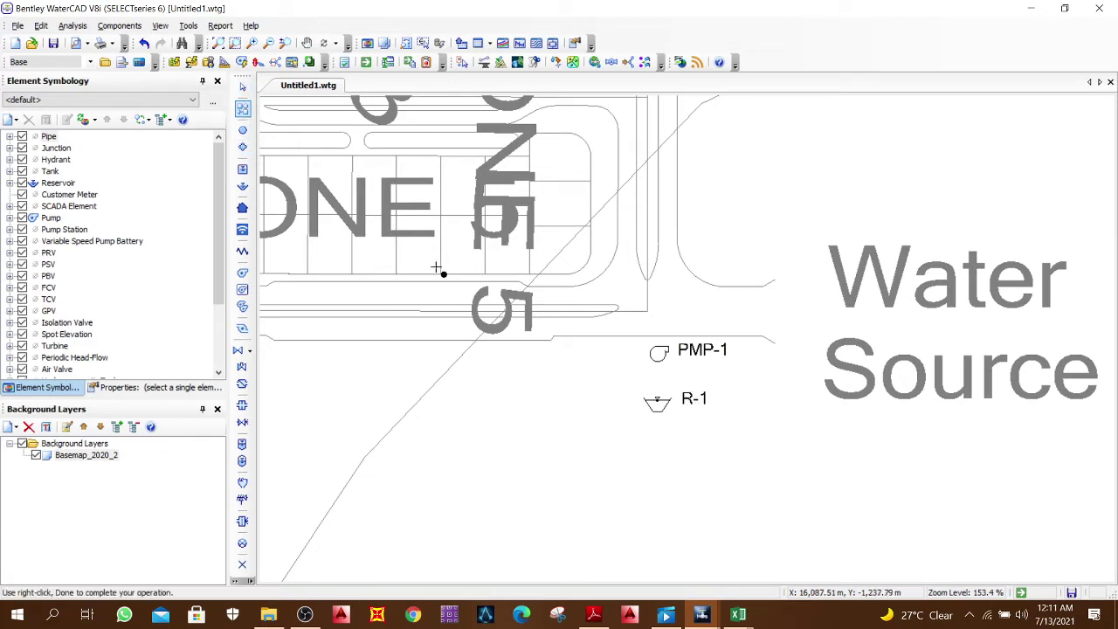
click(656, 404)
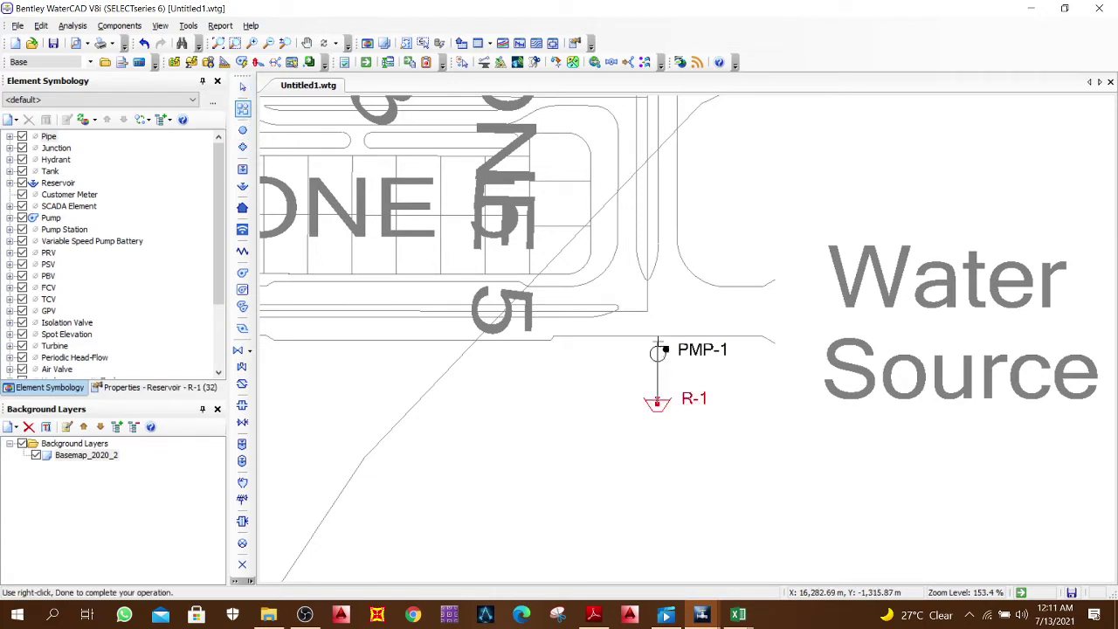
click(659, 353)
key(Escape)
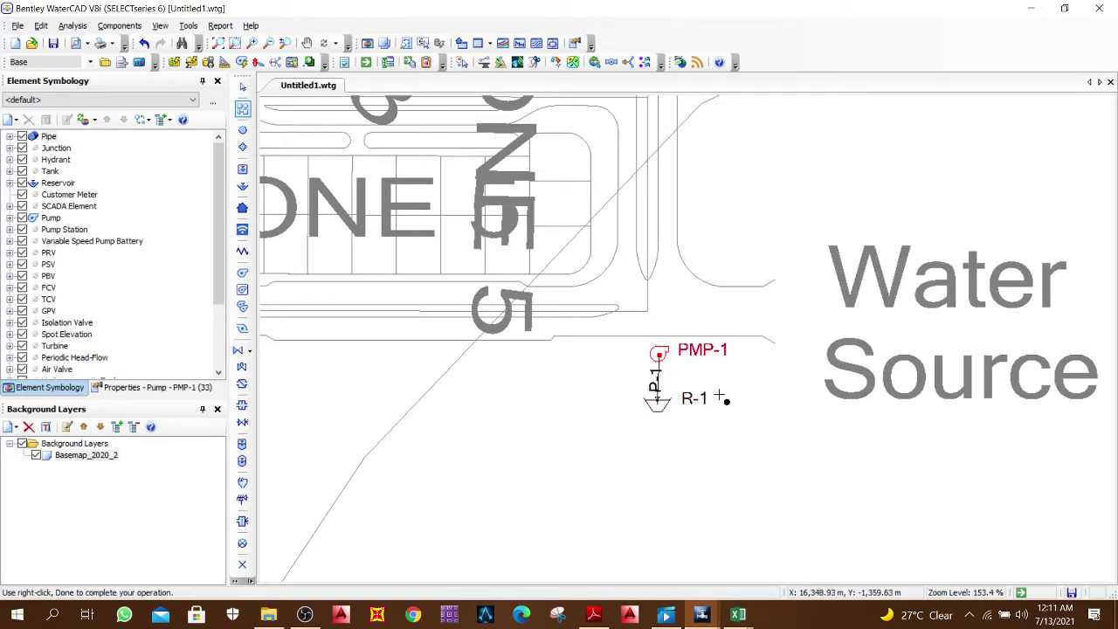
key(Escape)
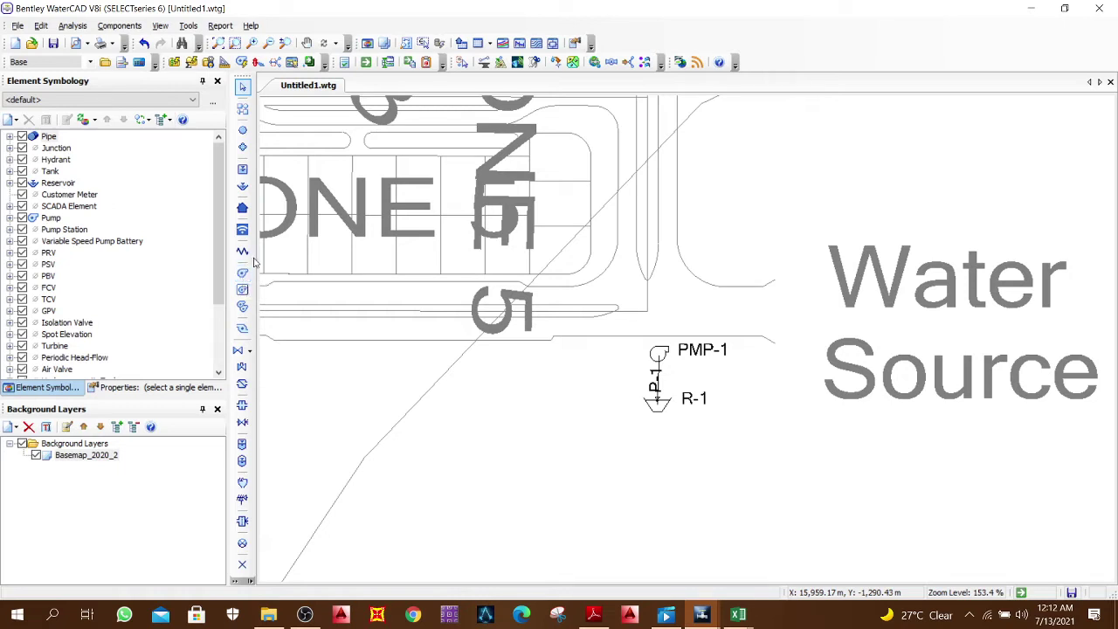
Step: Place one junction above the pump where the horizontal and vertical road centrelines meet, and end the placement
click(243, 129)
click(243, 132)
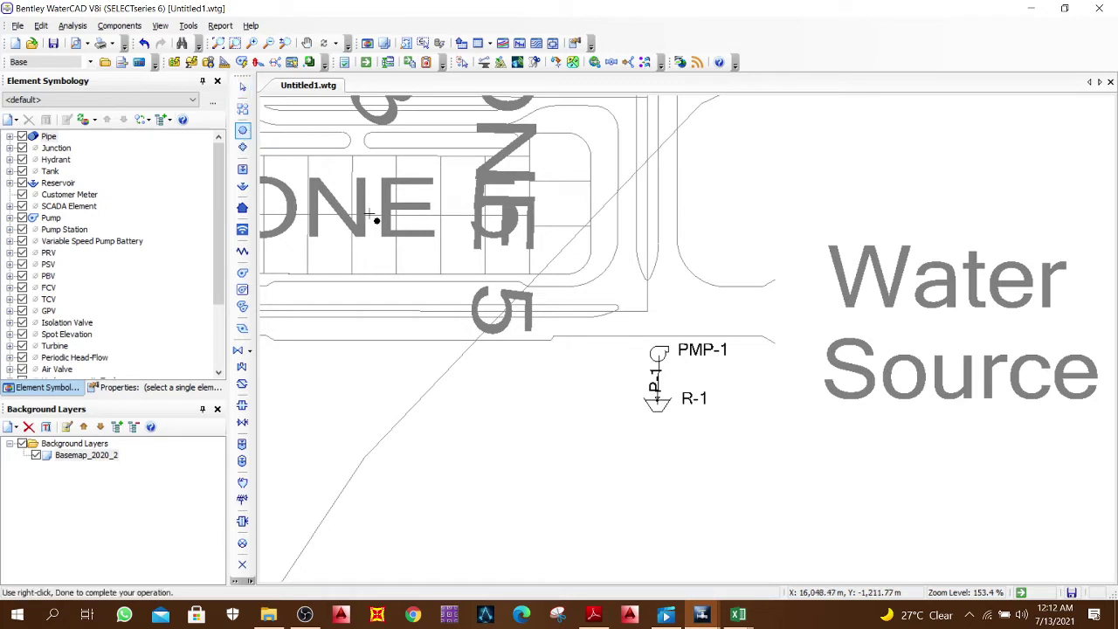
scroll(650, 306, up, 3)
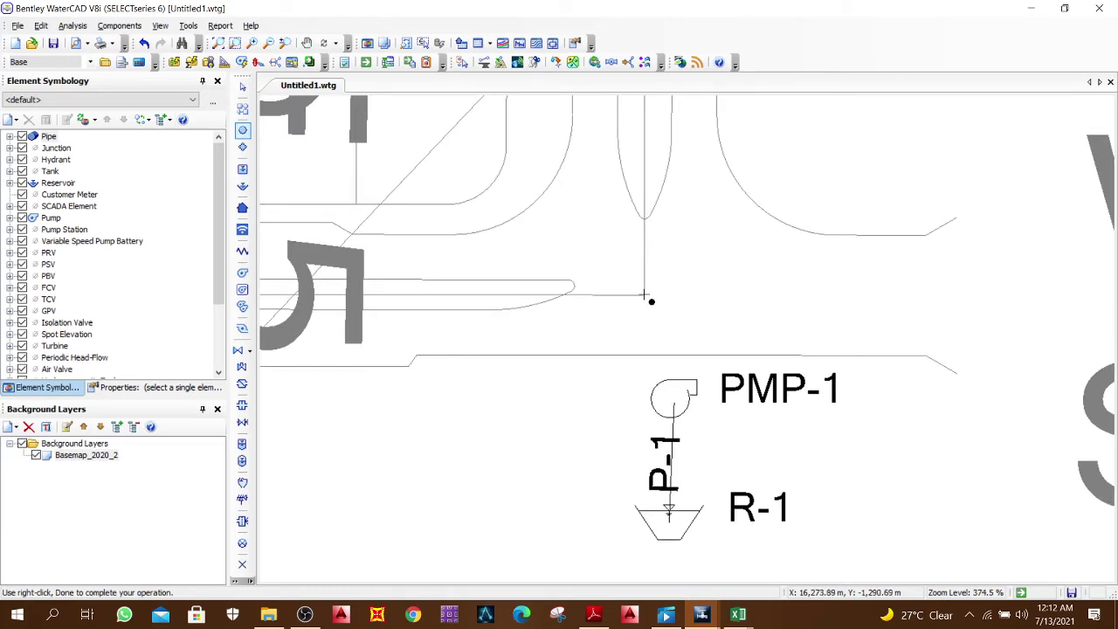
click(642, 295)
scroll(661, 310, down, 3)
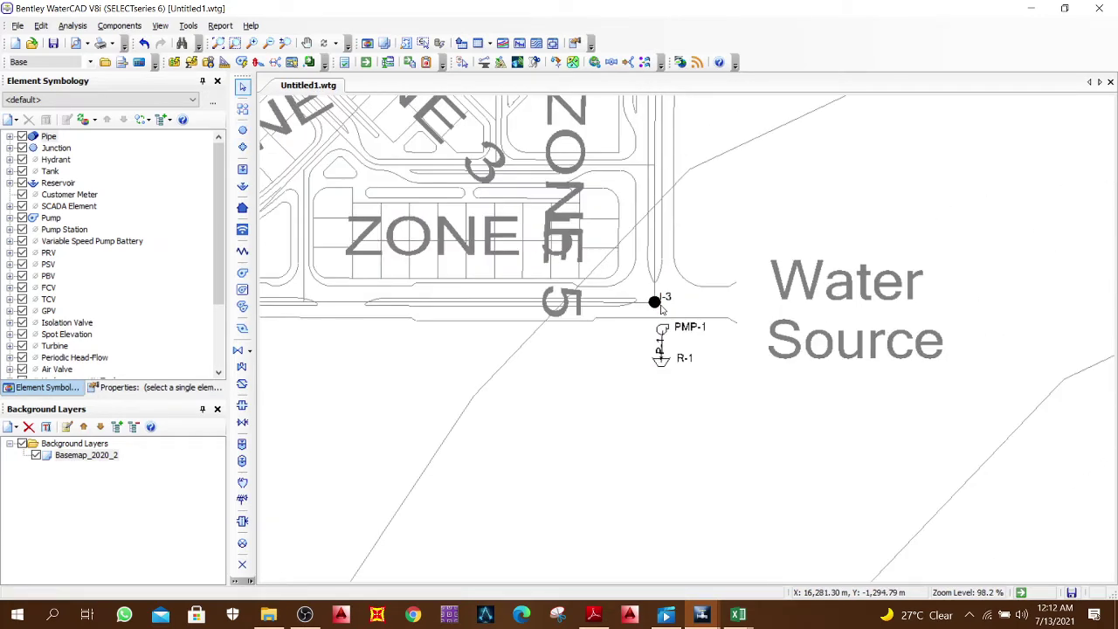
Step: Examine junction J-3 and the road centreline running west from it to the next street intersection
scroll(661, 309, up, 2)
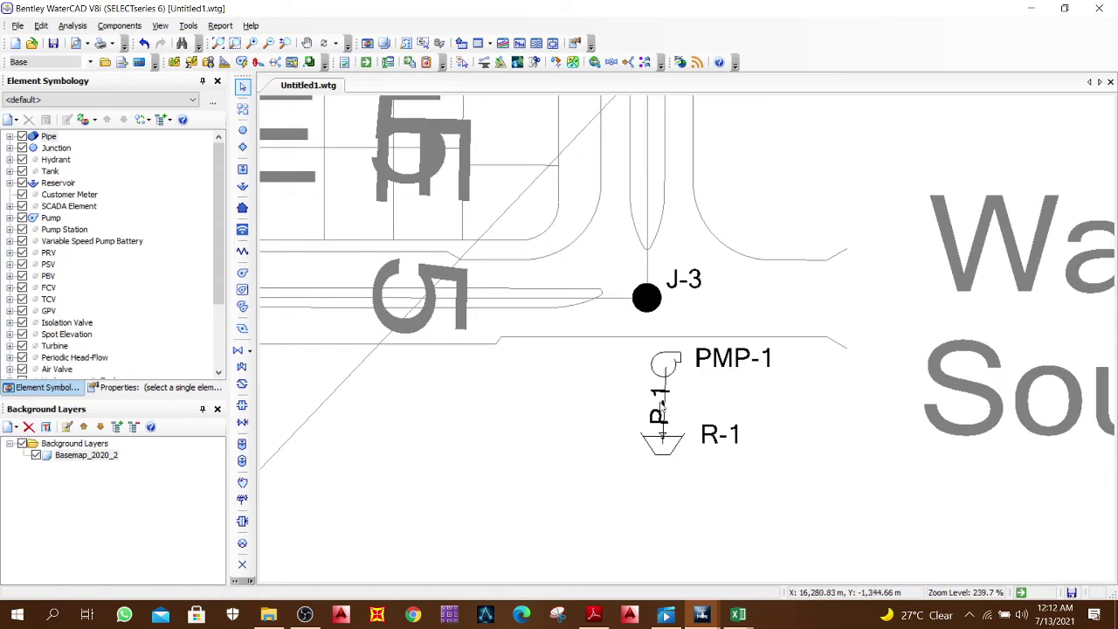
click(648, 297)
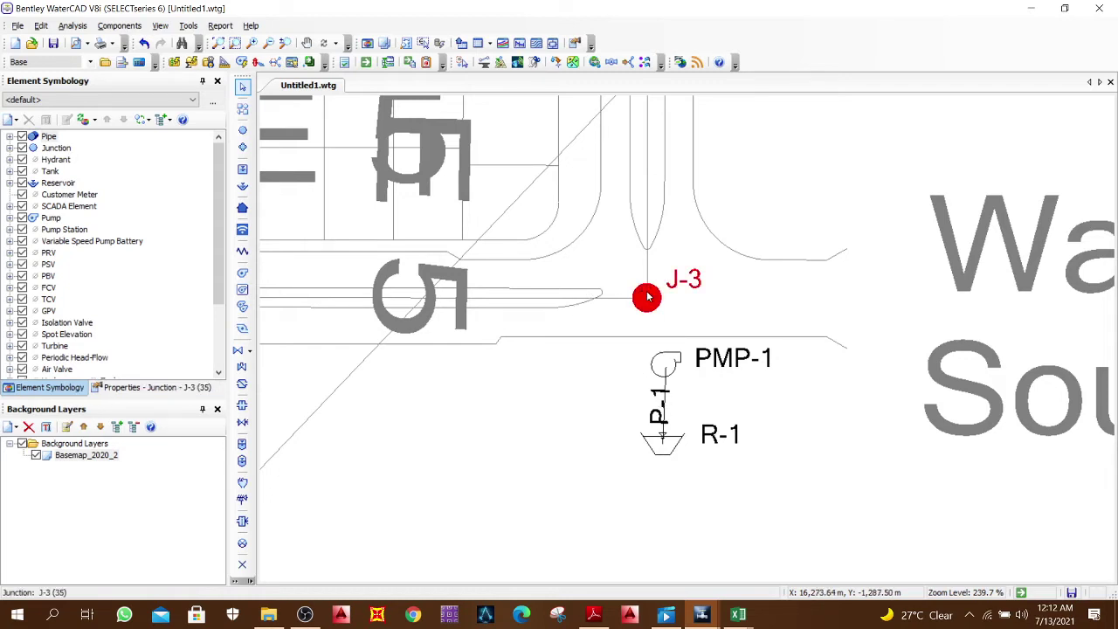
click(511, 212)
drag(504, 207, 547, 243)
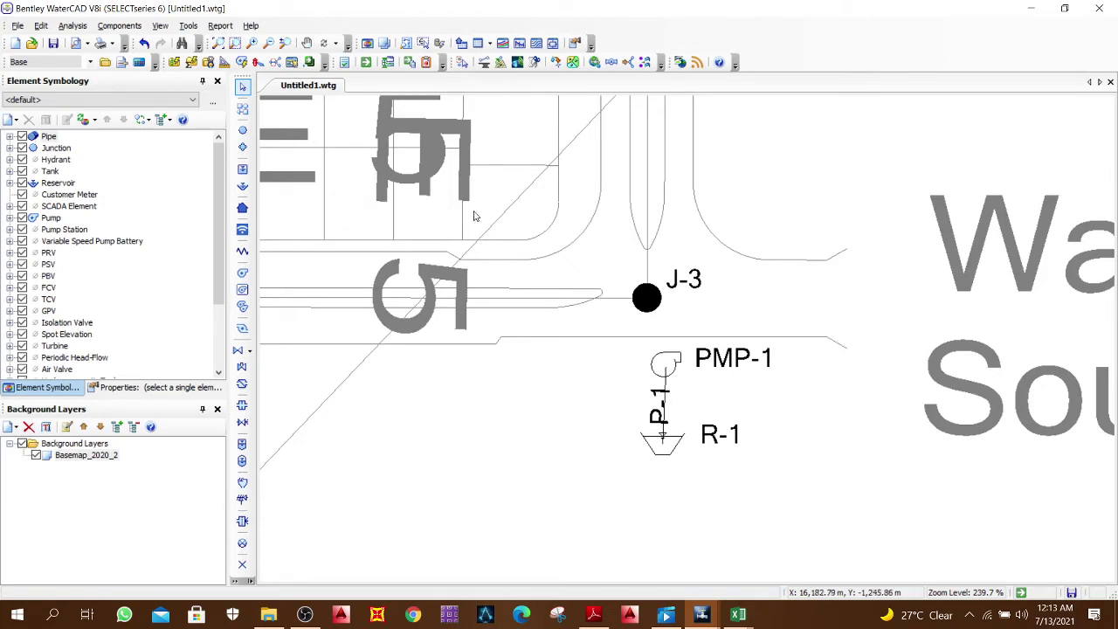
scroll(491, 219, down, 5)
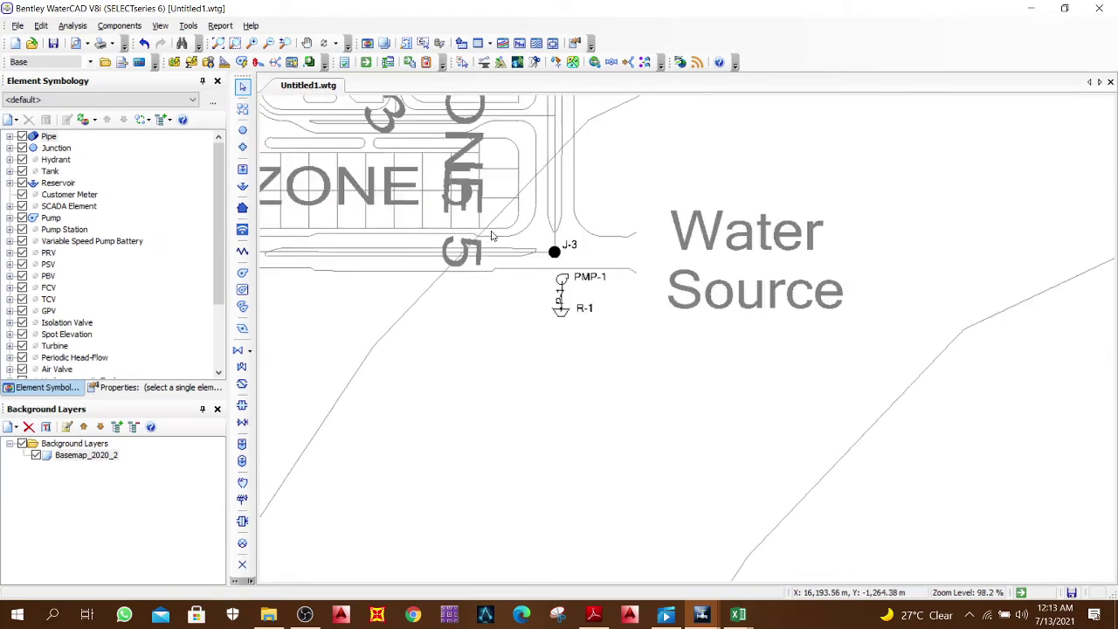
scroll(784, 307, up, 5)
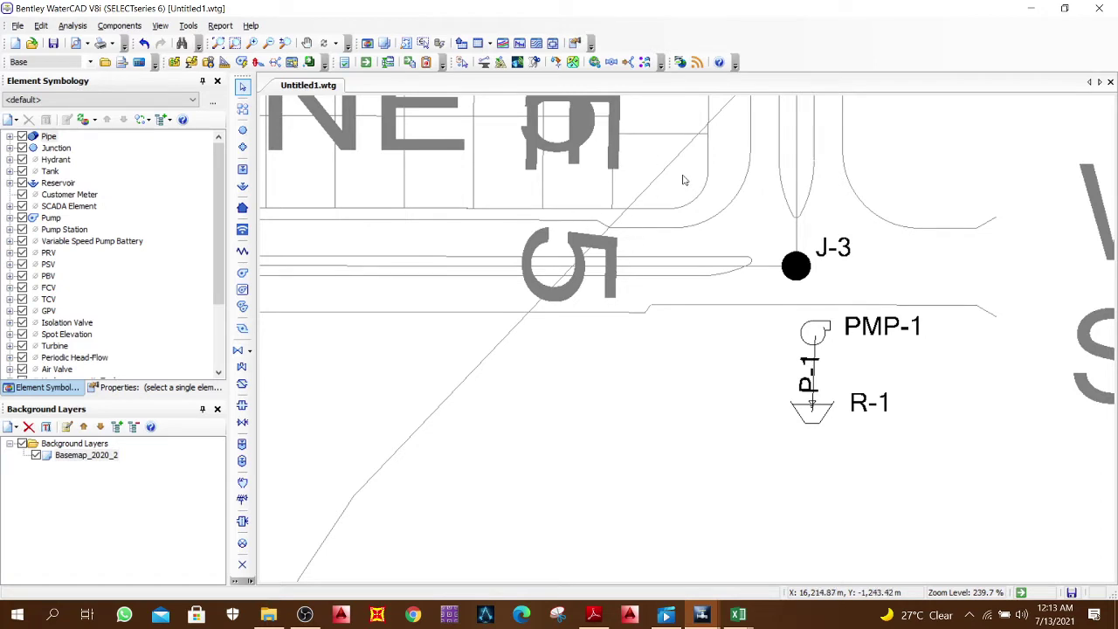
drag(642, 204, 929, 207)
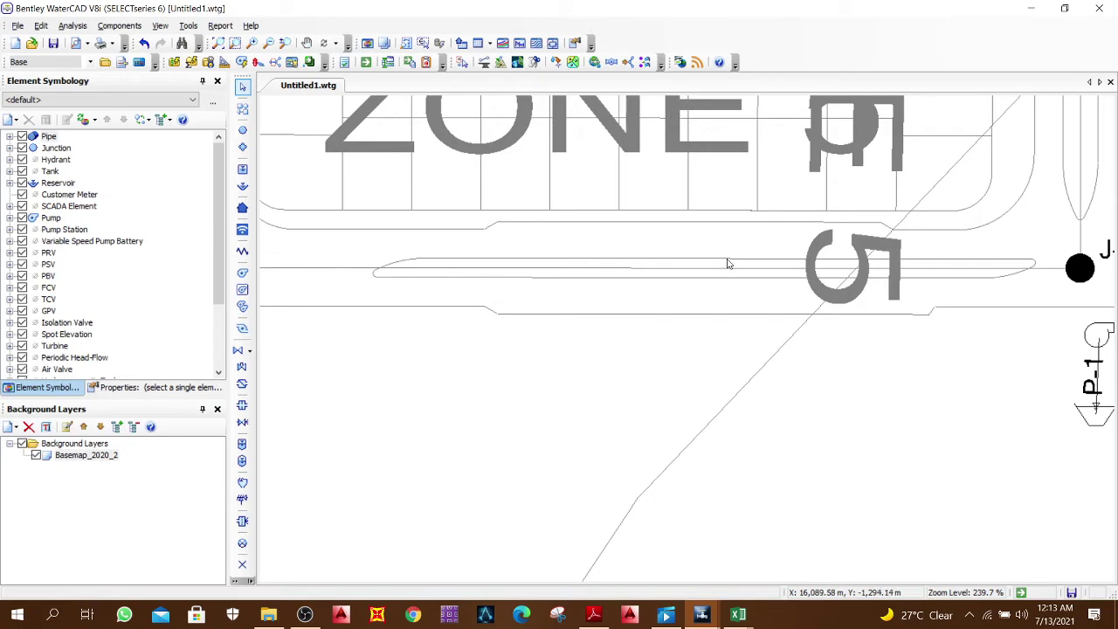
drag(648, 193, 718, 244)
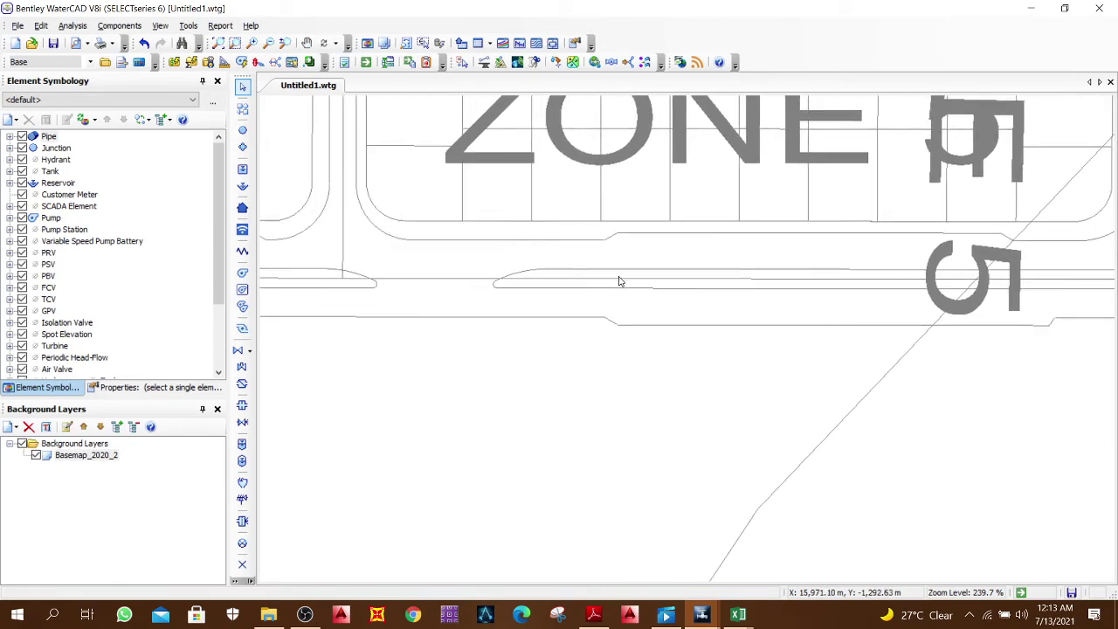
drag(575, 278, 829, 277)
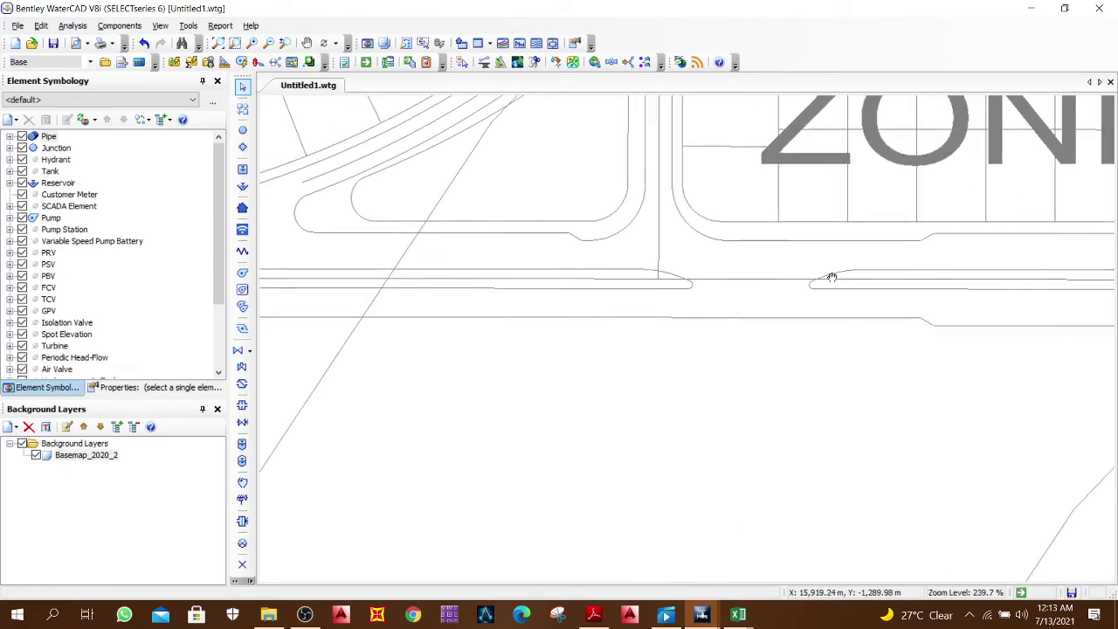
scroll(829, 276, down, 4)
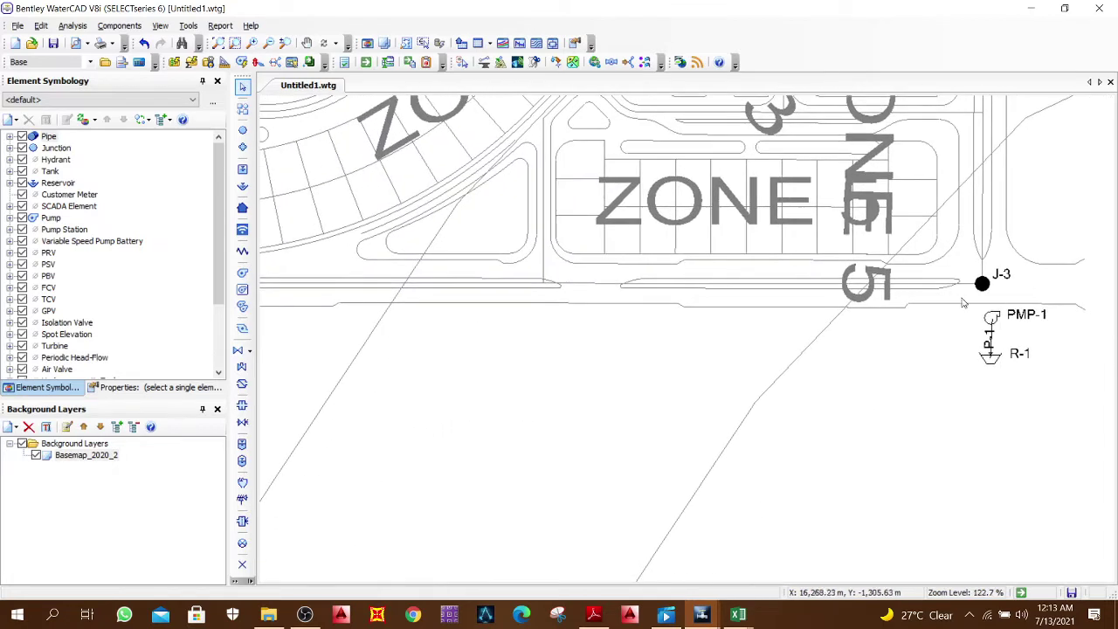
scroll(733, 287, up, 2)
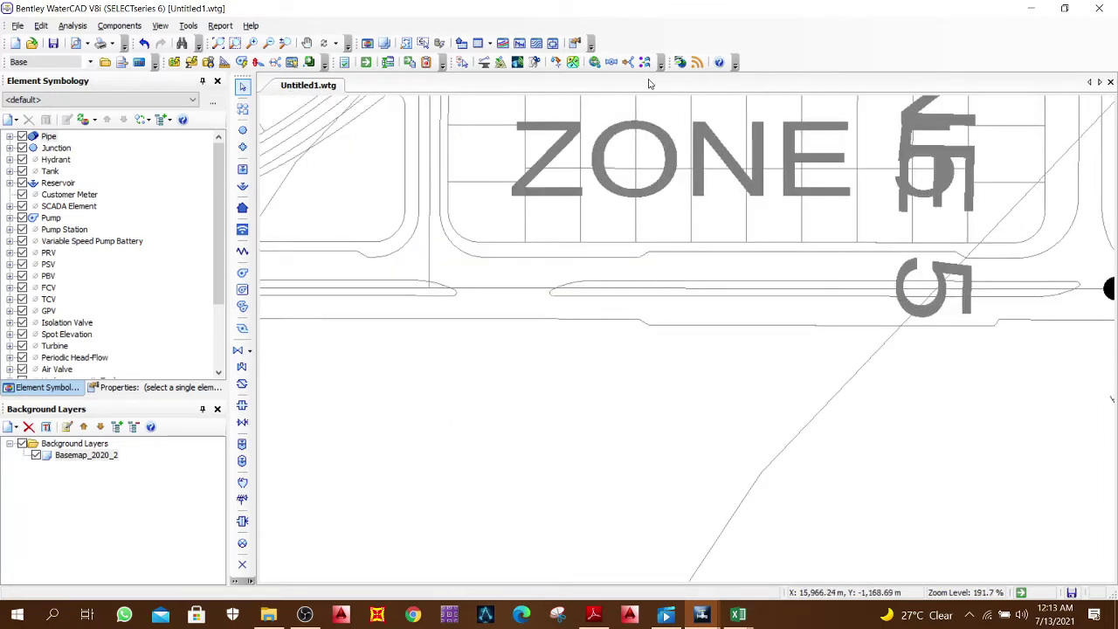
drag(640, 275, 385, 281)
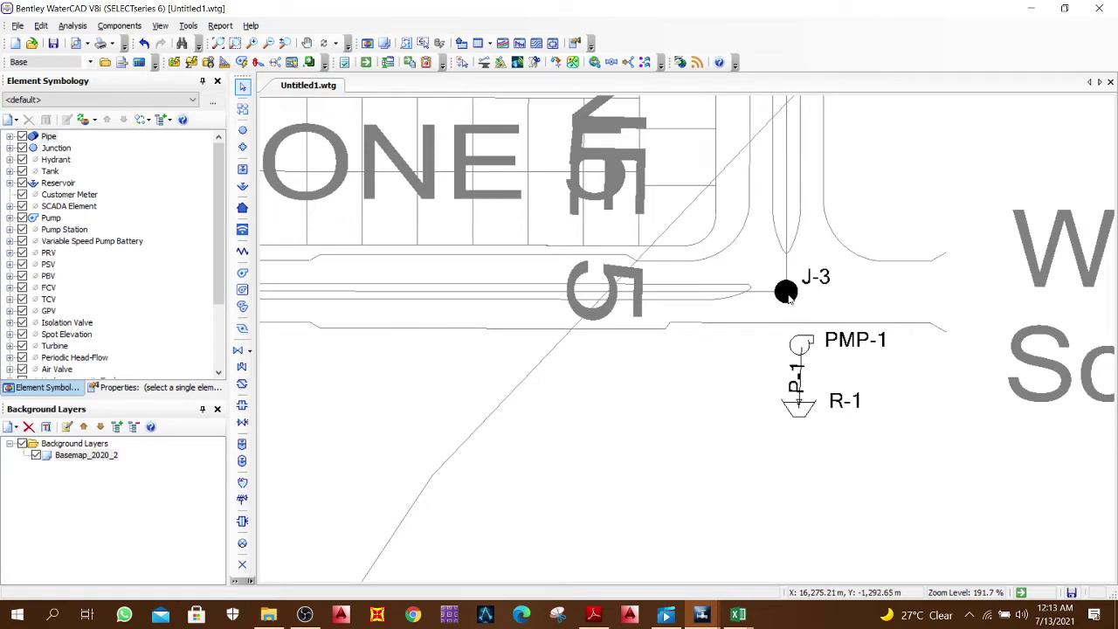
scroll(804, 303, down, 5)
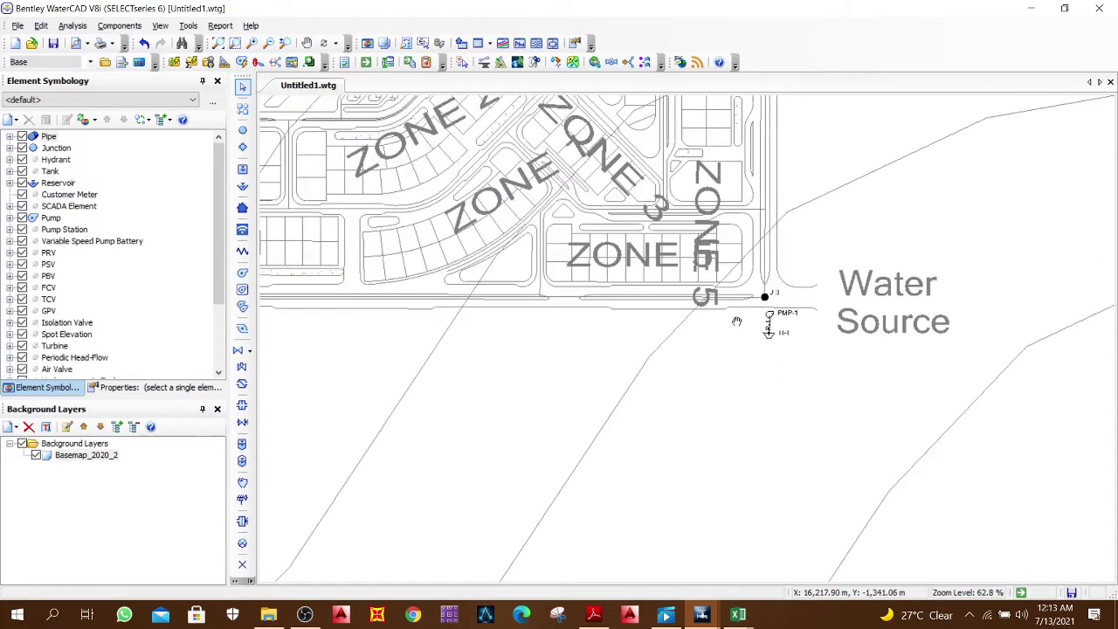
drag(736, 322, 882, 379)
Step: Lay two consecutive pipes west from junction J-3 along the horizontal road centreline, adding a junction at each pipe's end, and end the layout
click(243, 130)
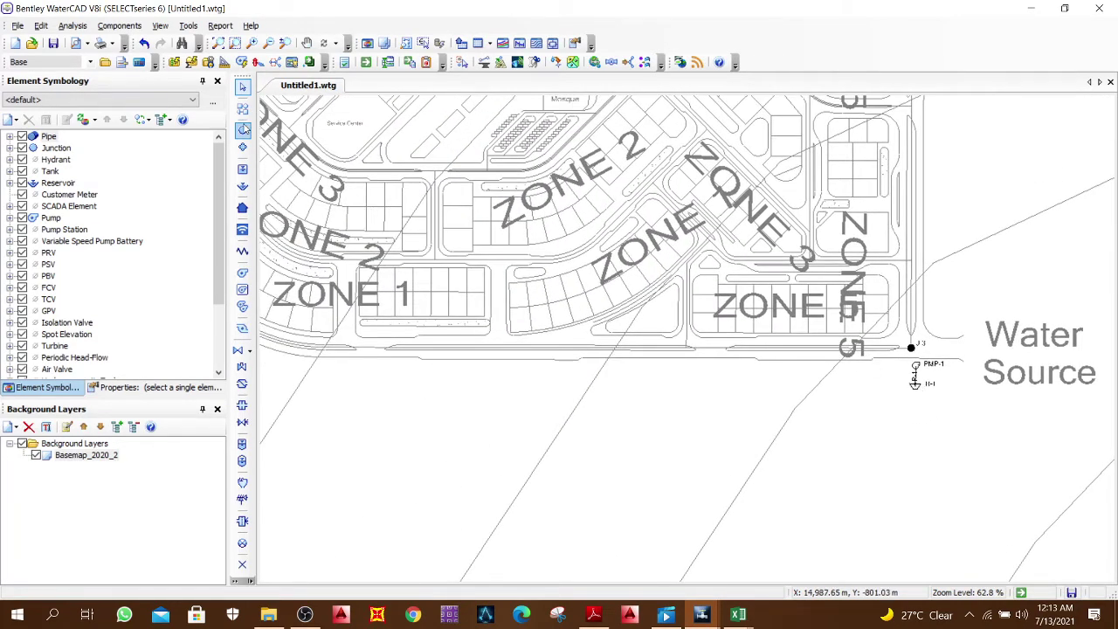
scroll(908, 345, up, 10)
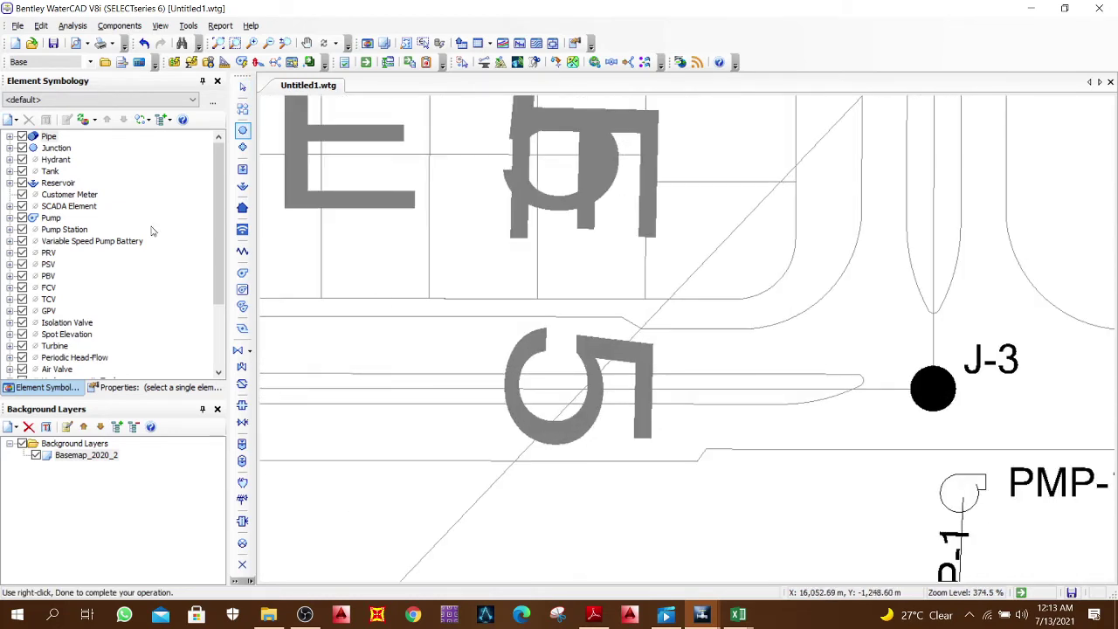
click(243, 108)
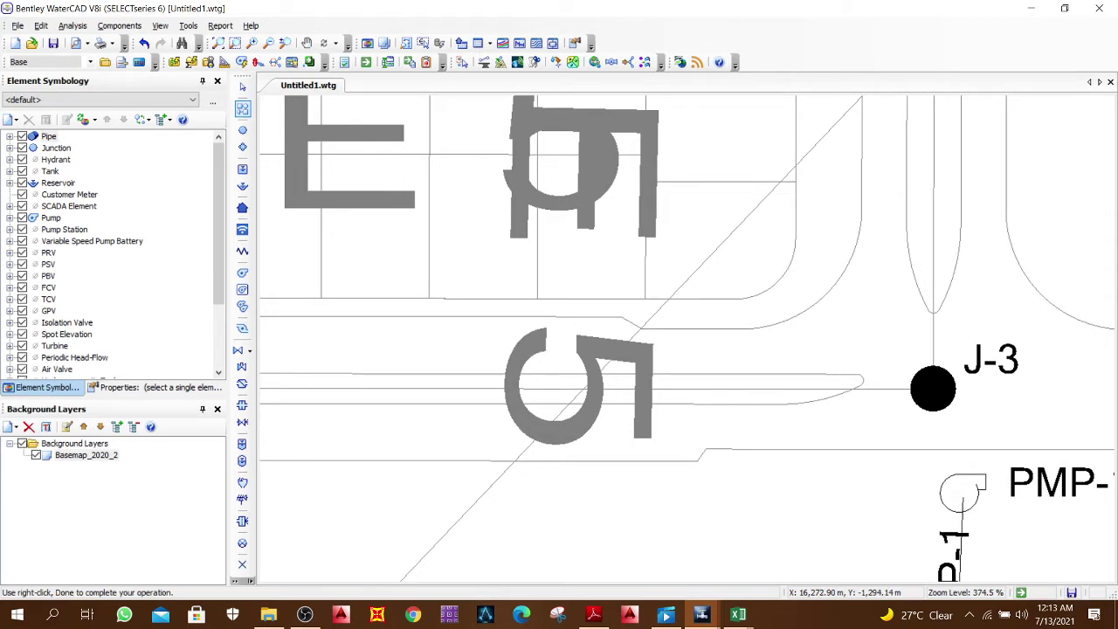
click(933, 389)
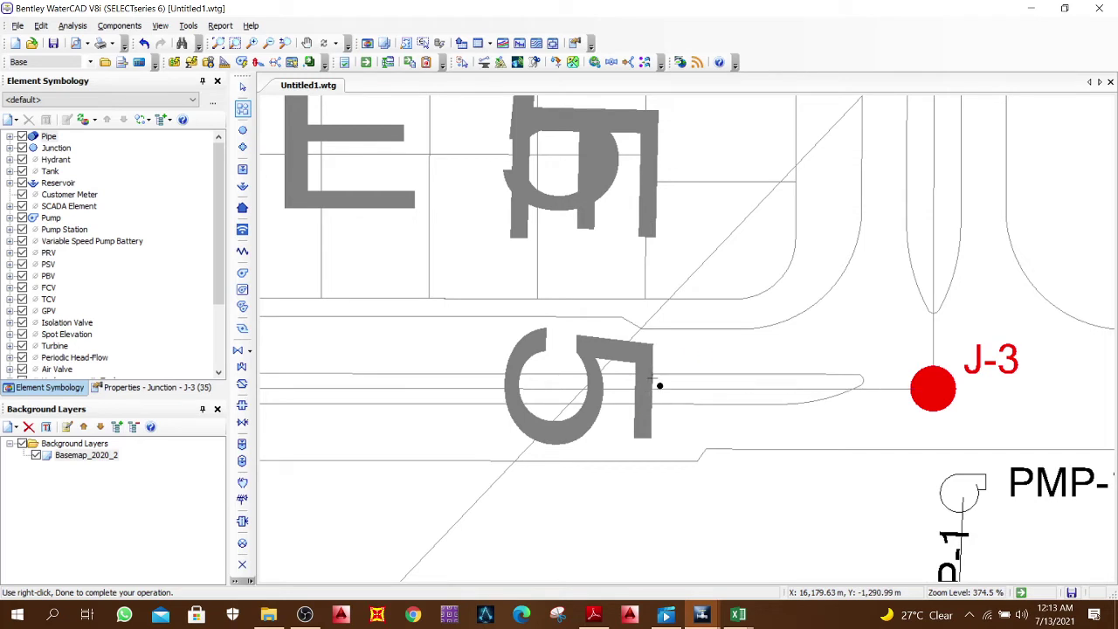
click(650, 390)
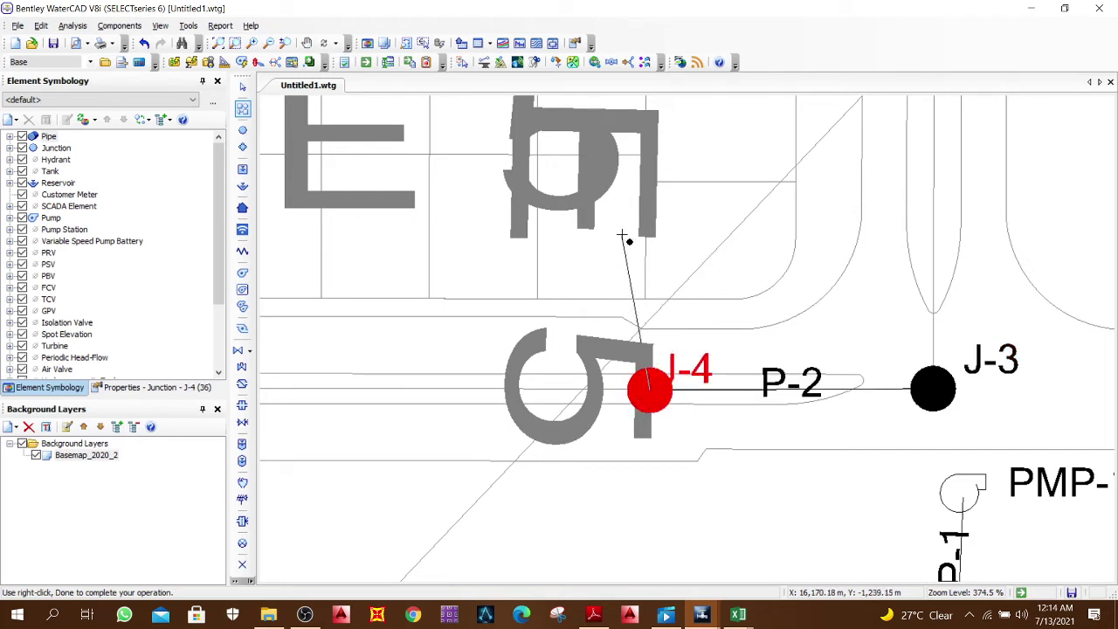
scroll(534, 430, left, 5)
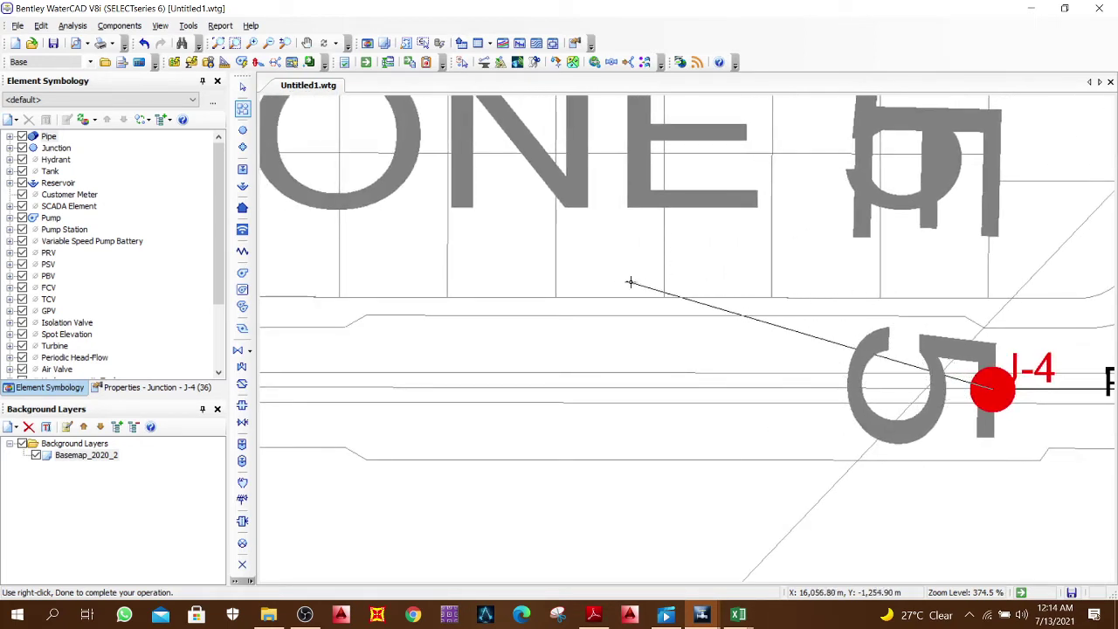
click(706, 386)
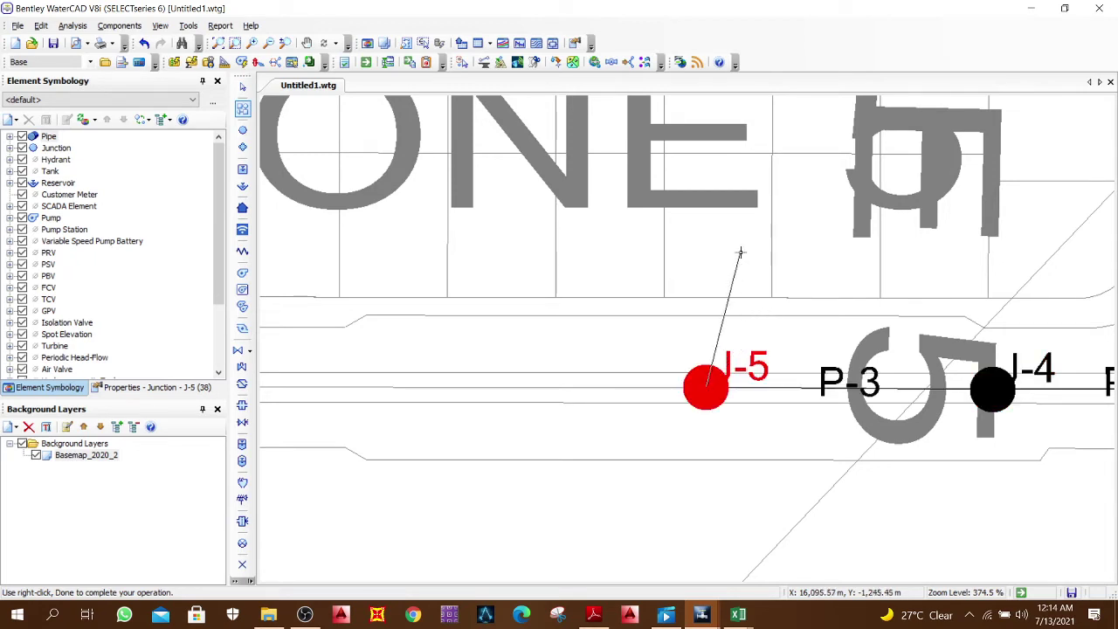
scroll(748, 386, left, 2)
scroll(748, 386, left, 1)
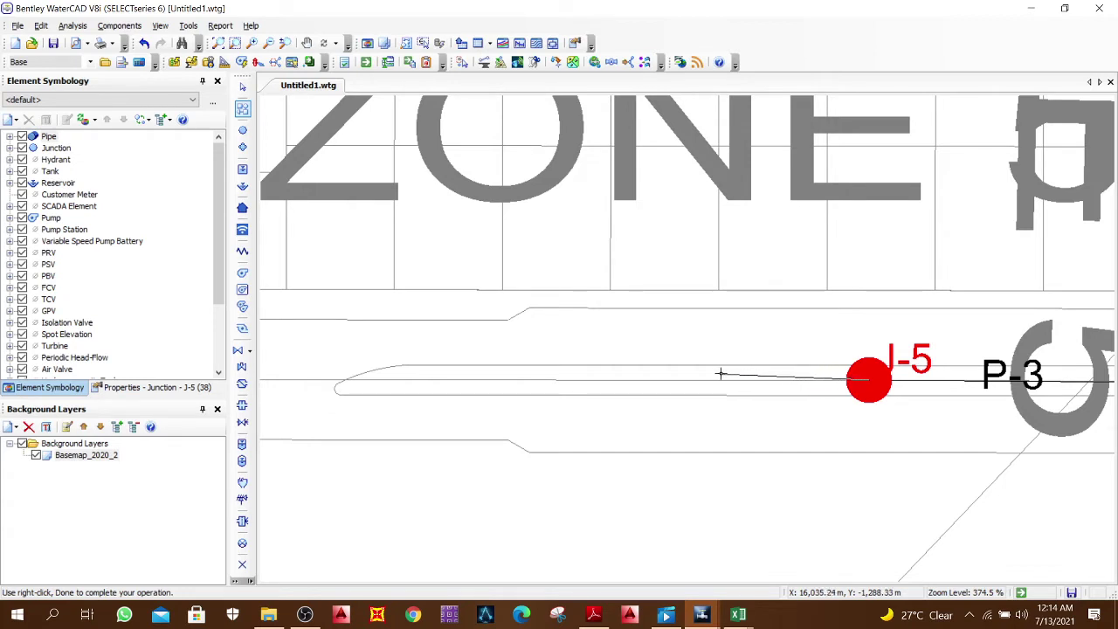
key(Escape)
Step: Switch to File Explorer and open the Task folder inside Graduation Project > Water network
click(1031, 8)
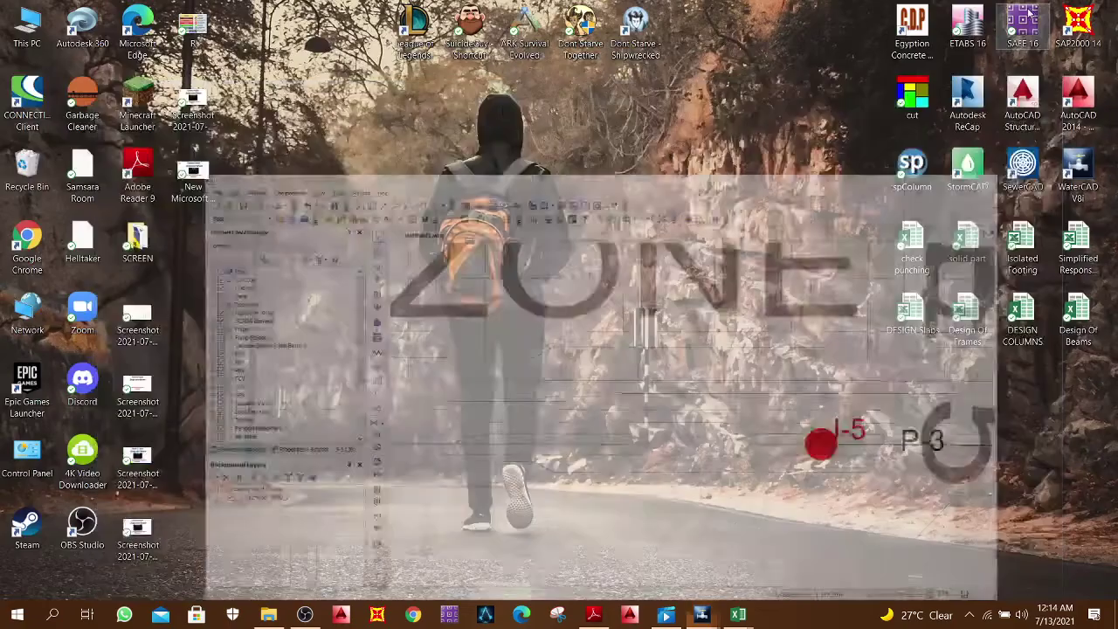
click(268, 614)
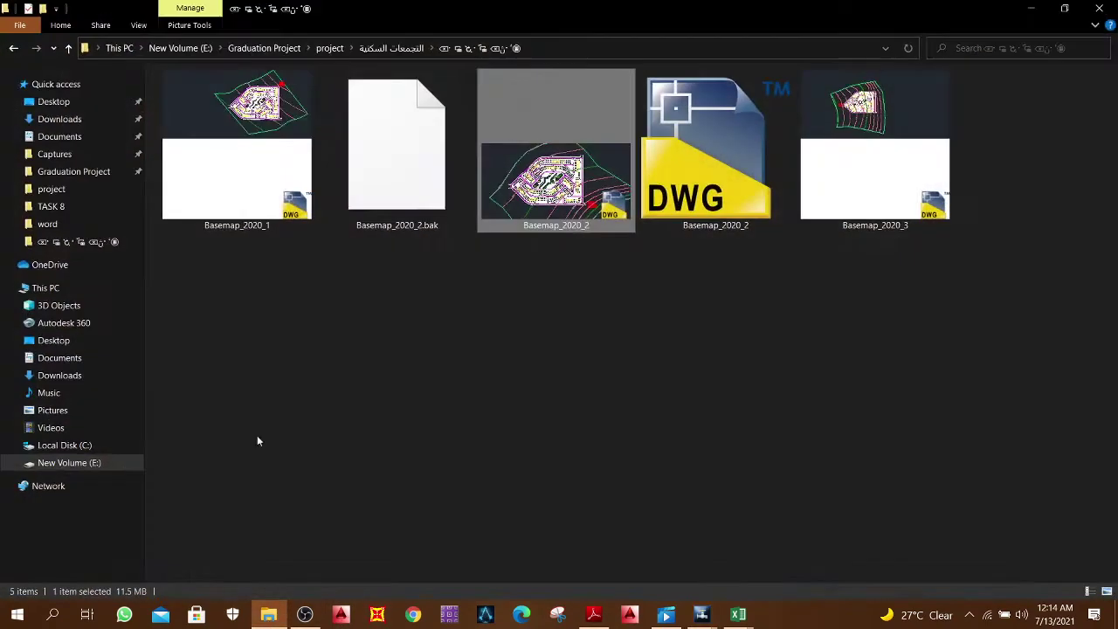
click(23, 48)
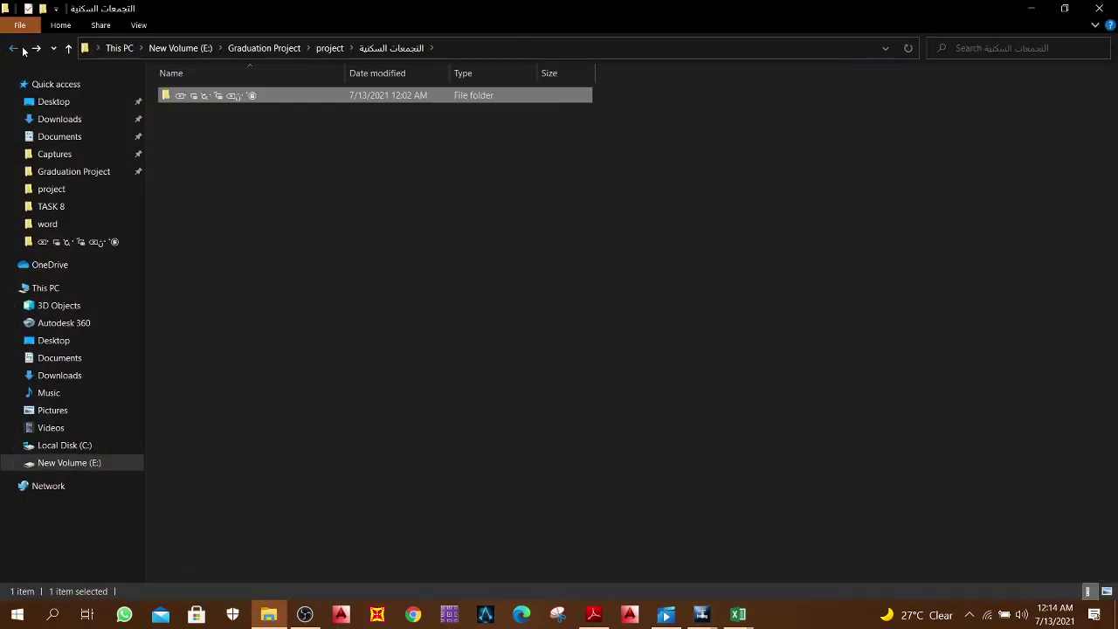
click(23, 48)
click(24, 48)
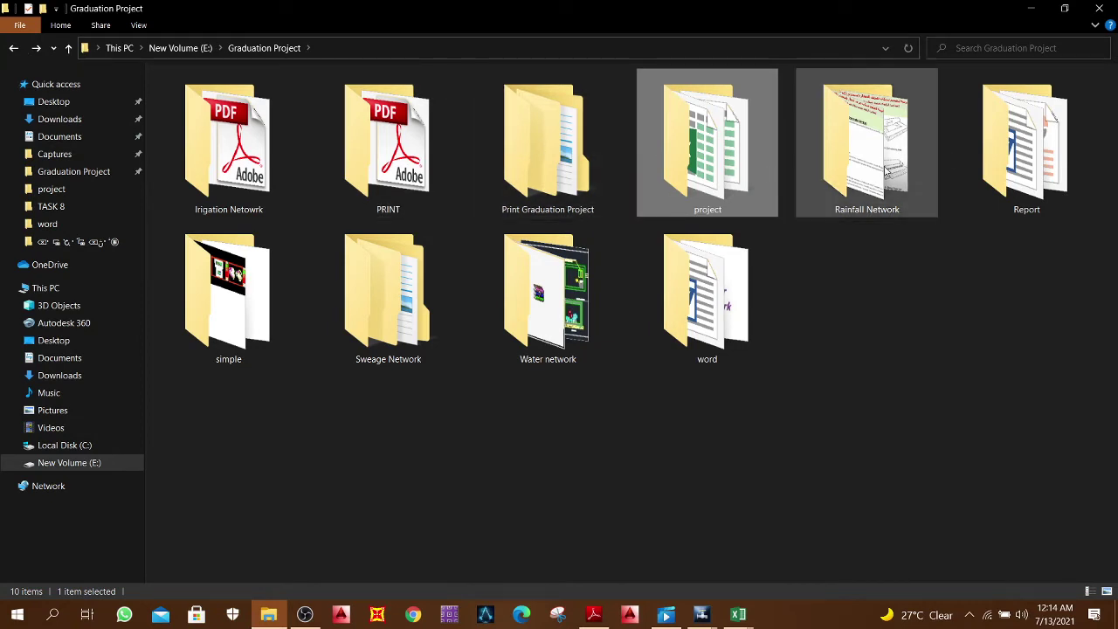
click(576, 329)
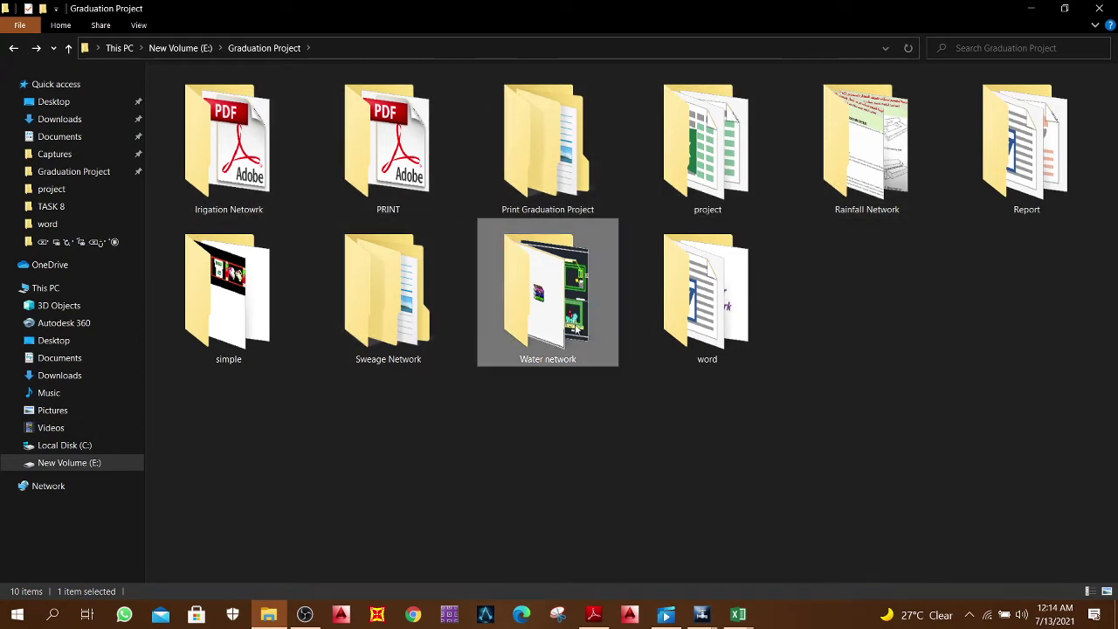
double_click(576, 328)
double_click(957, 140)
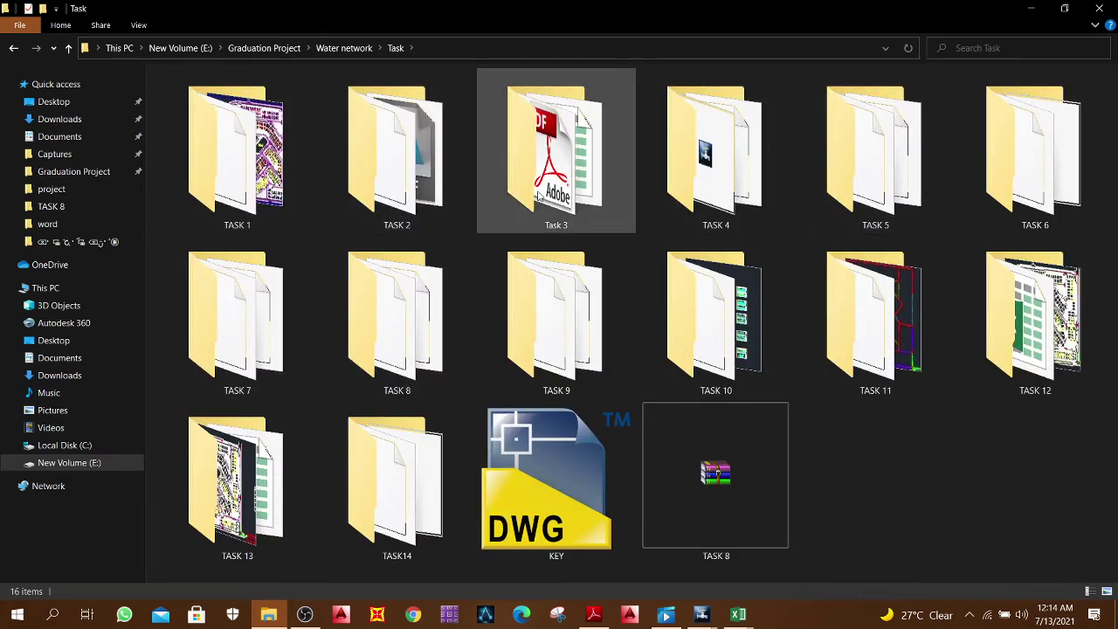
Step: Check the contents of the Task 3, TASK 4 and TASK 5 folders and return to the Task folder
double_click(539, 196)
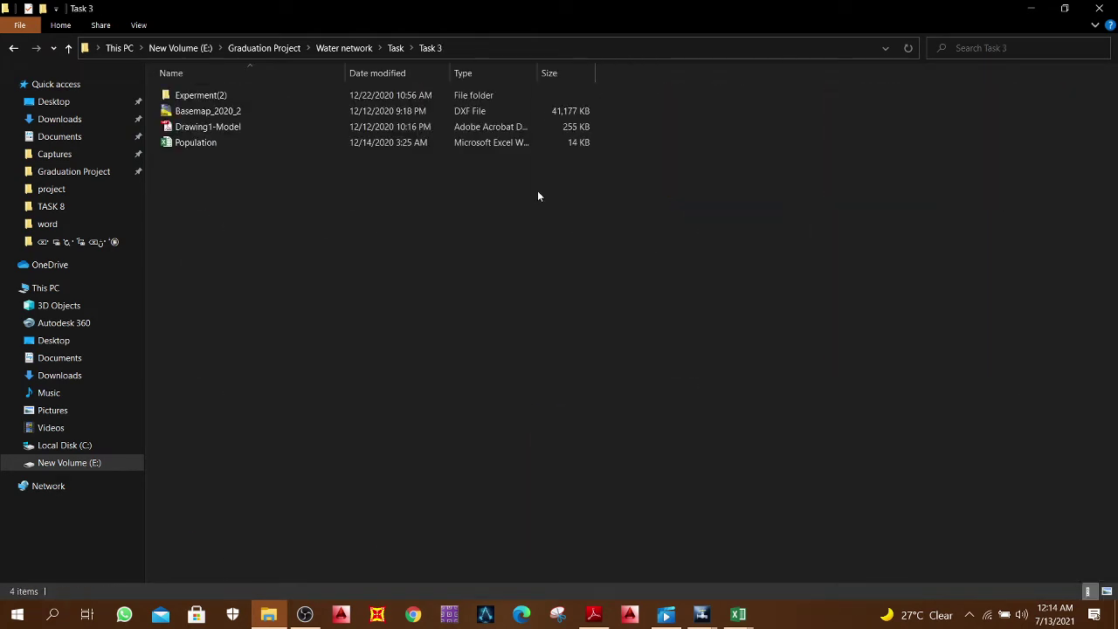
click(13, 48)
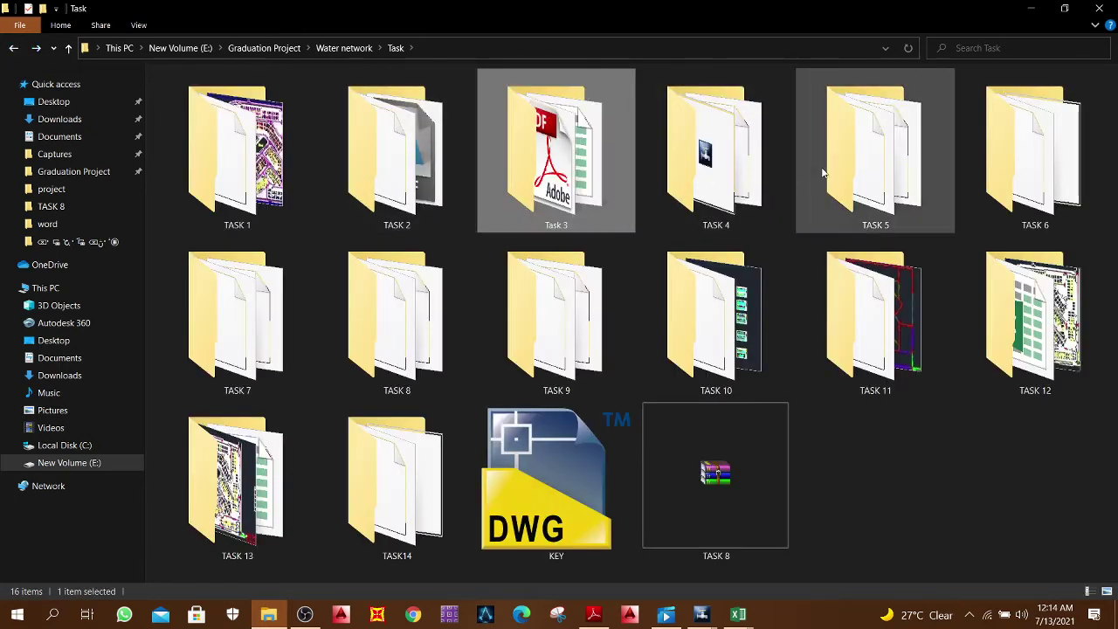
double_click(763, 166)
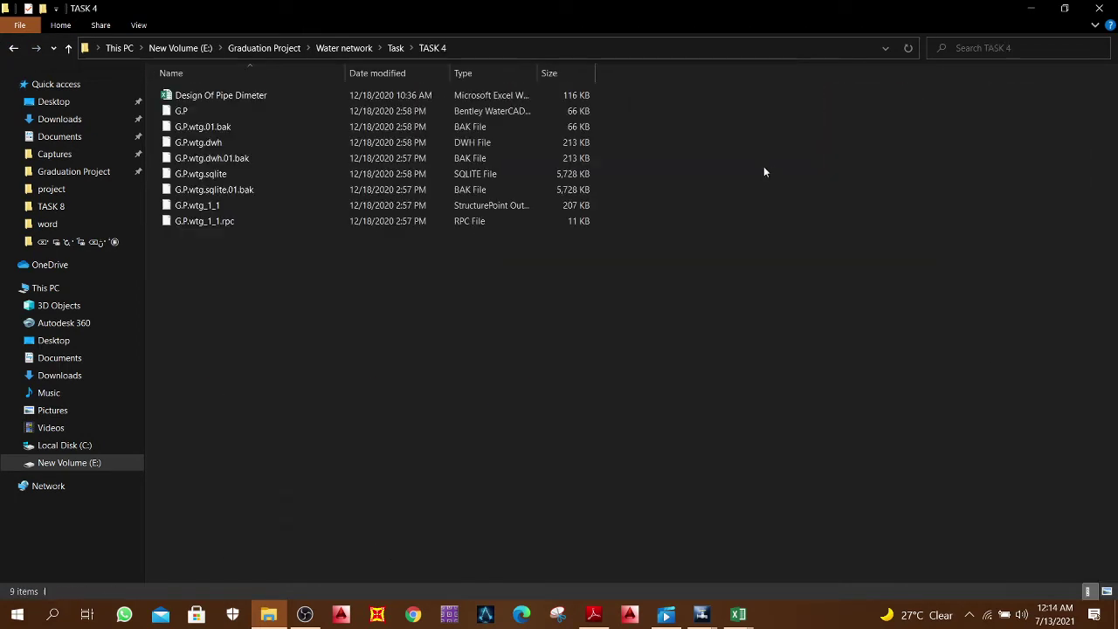
click(13, 48)
double_click(927, 183)
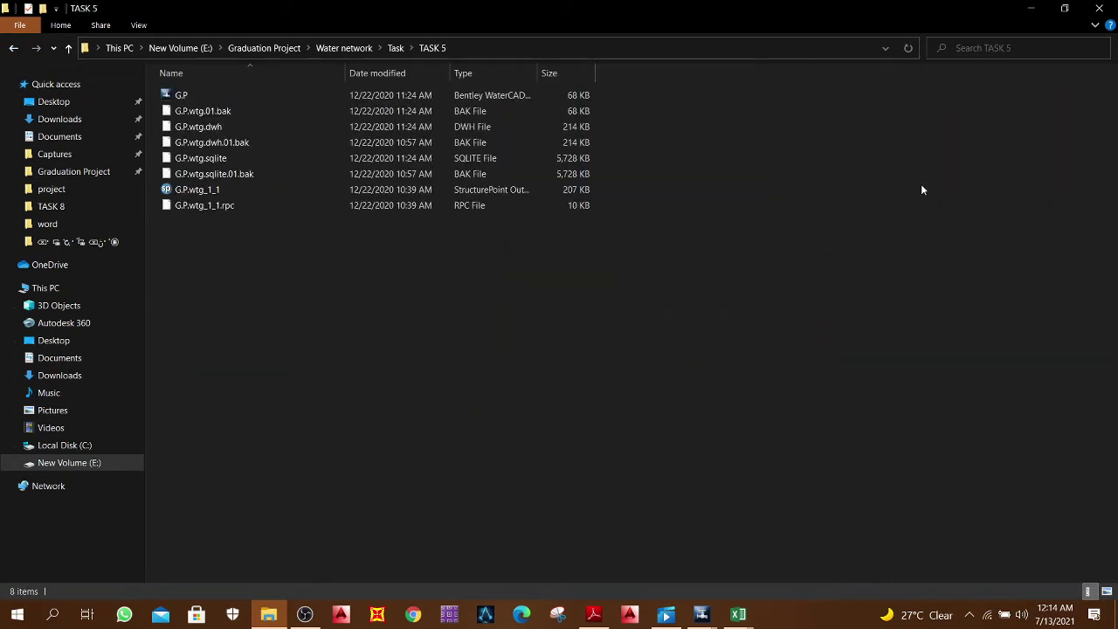
click(14, 48)
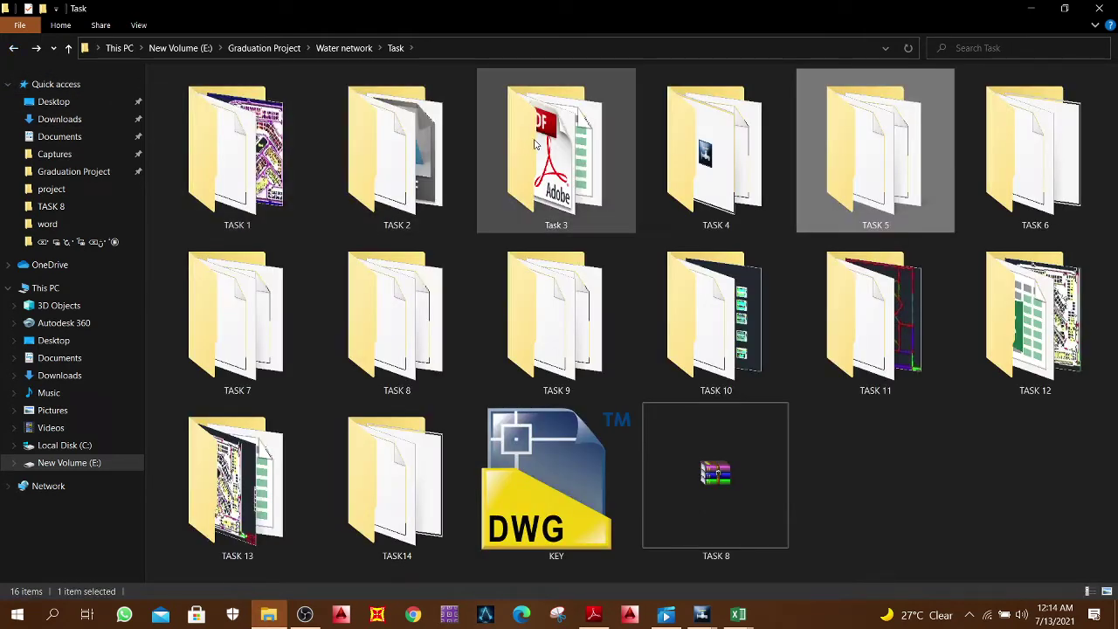
Step: View the Population PDF in the TASK 2 folder, close it and return to the Task folder
double_click(395, 144)
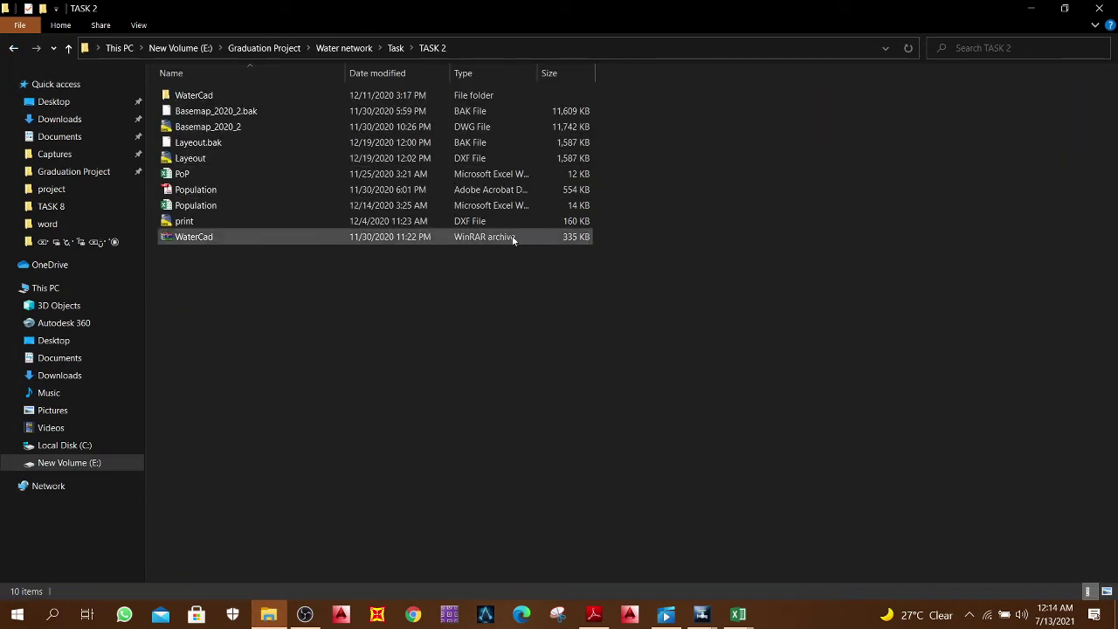
click(314, 187)
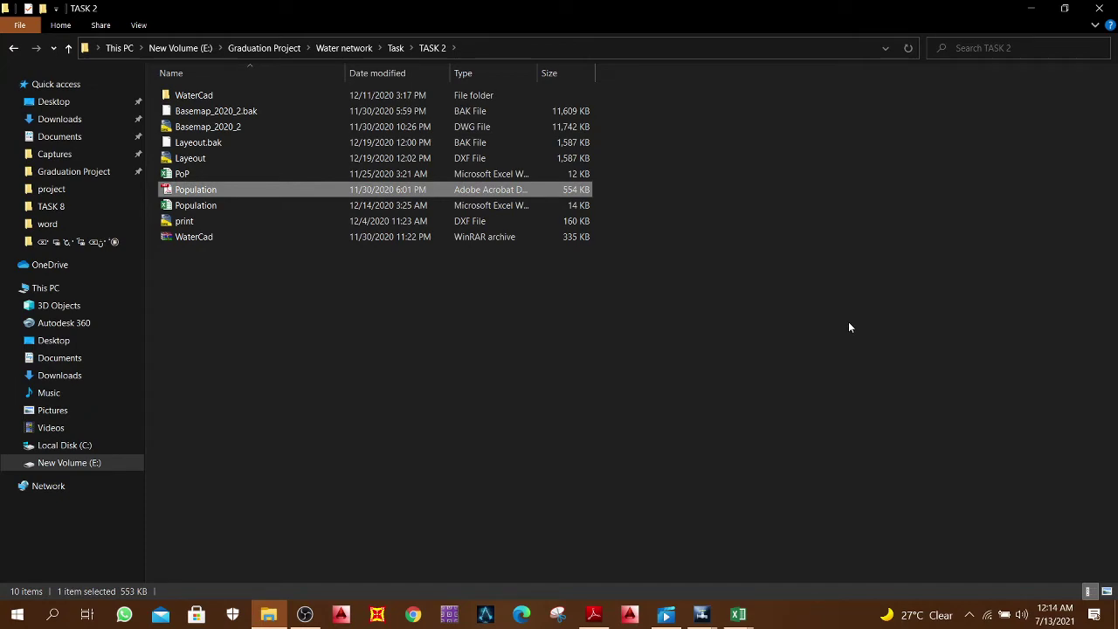
key(Return)
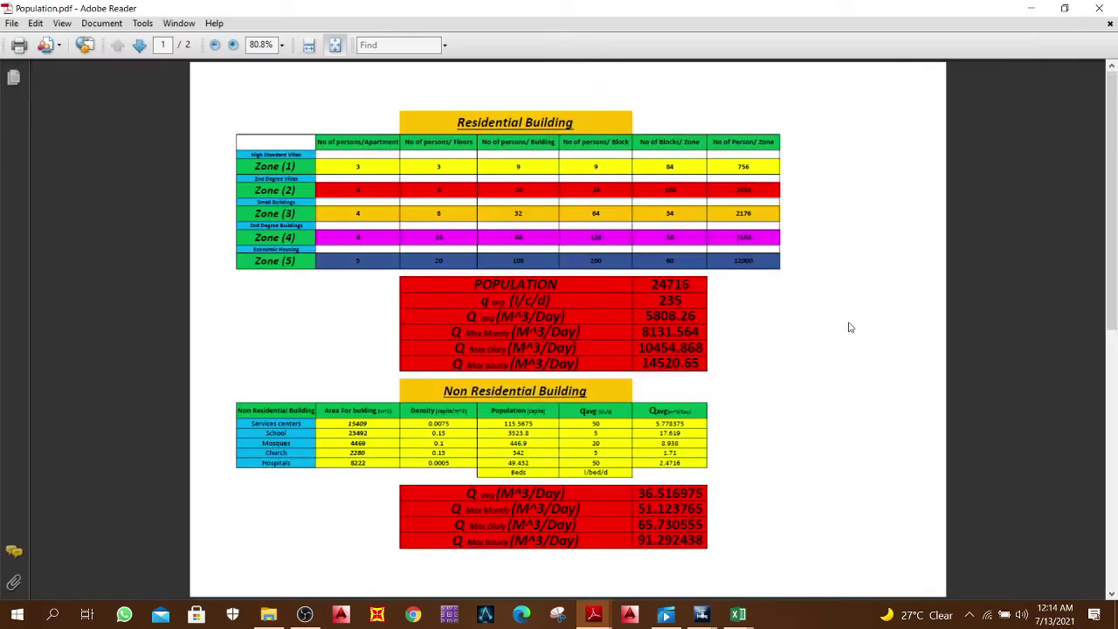
click(1099, 8)
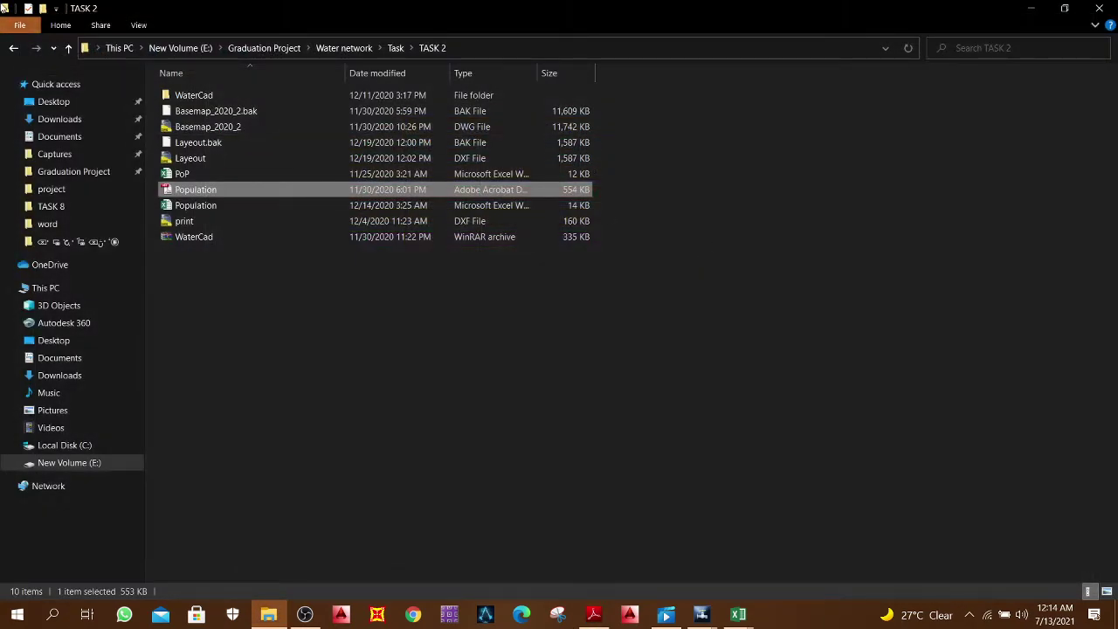
click(14, 48)
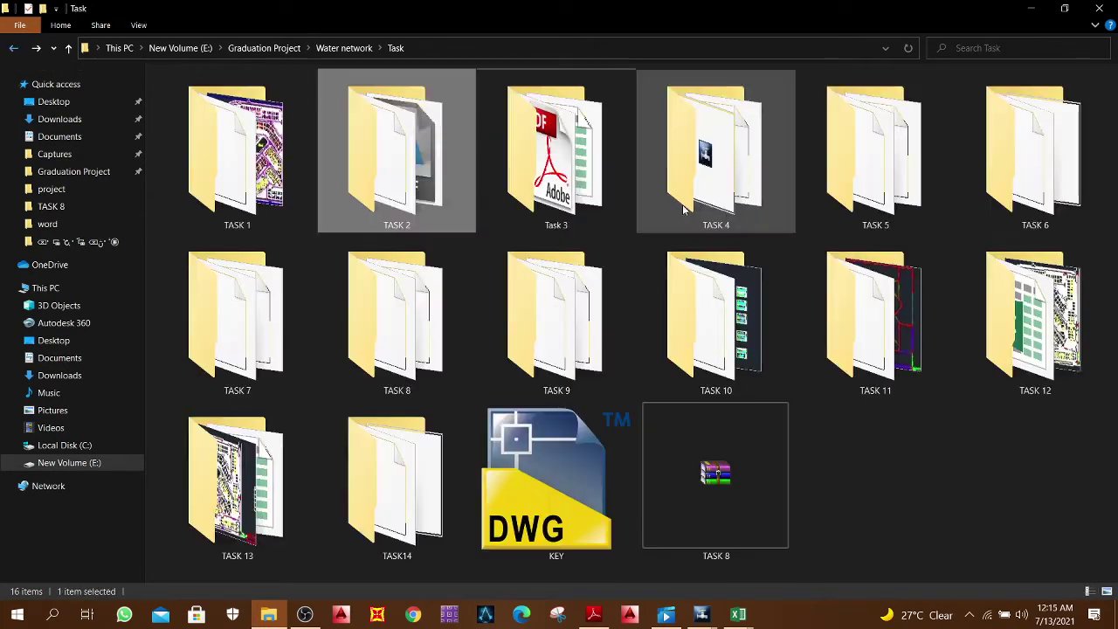
Step: Examine the pipe and junction layout in the Drawing1-Model PDF from the Task 3 folder, and close it
double_click(555, 149)
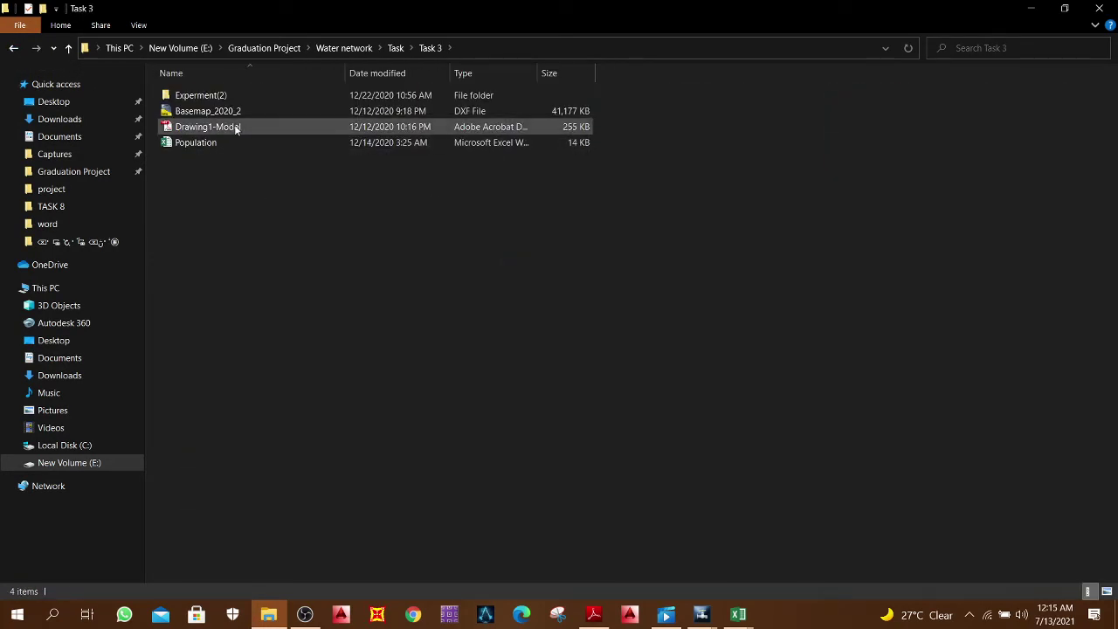
click(232, 127)
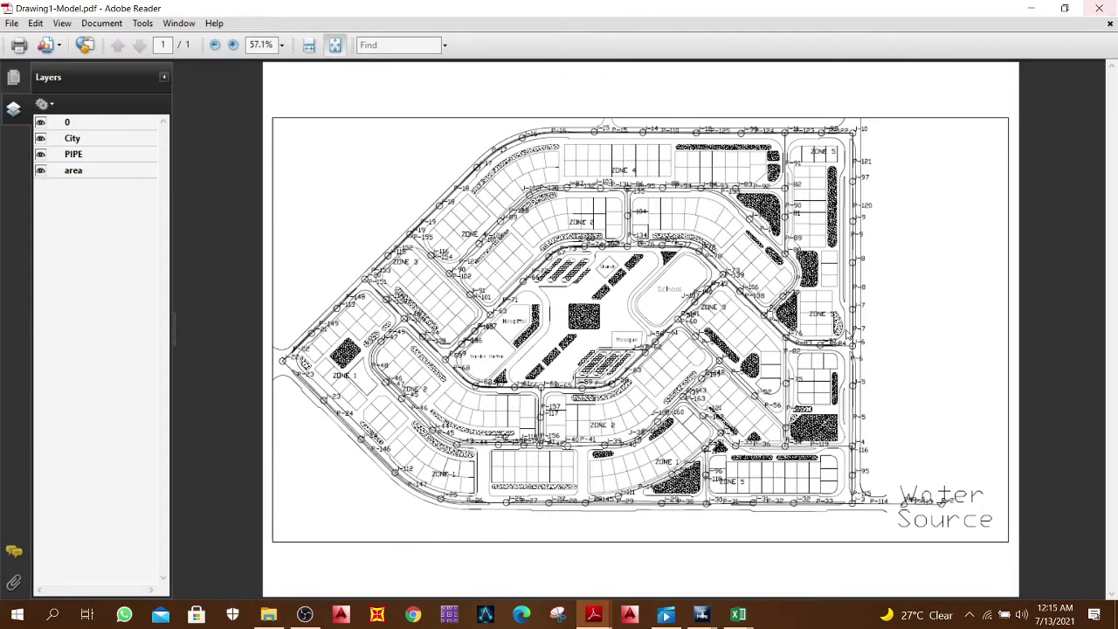
scroll(648, 521, up, 3)
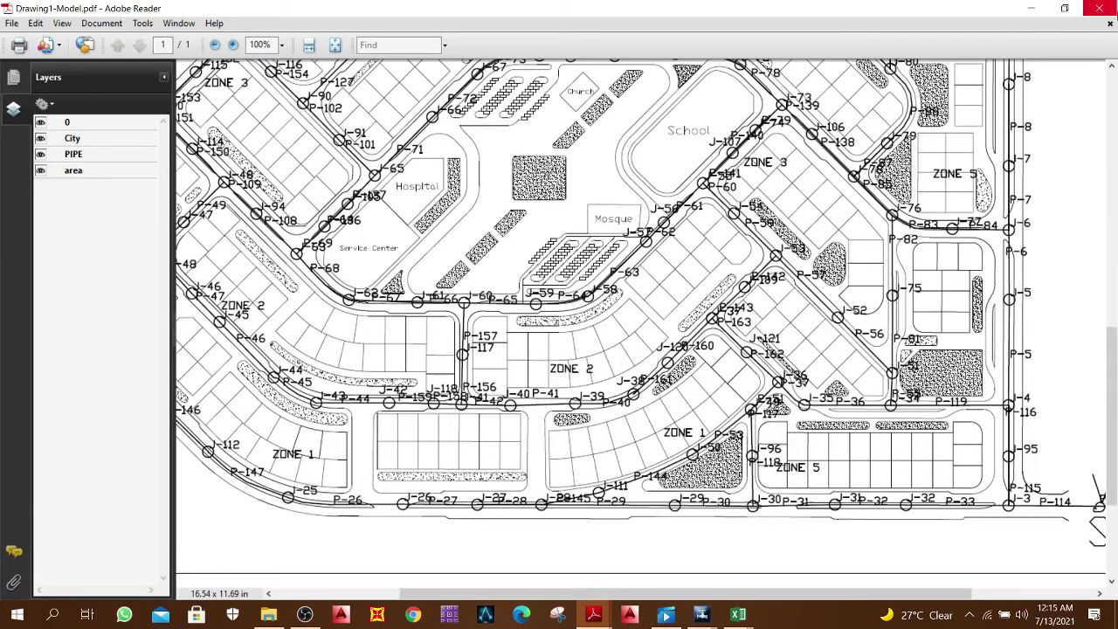
key(alt+F4)
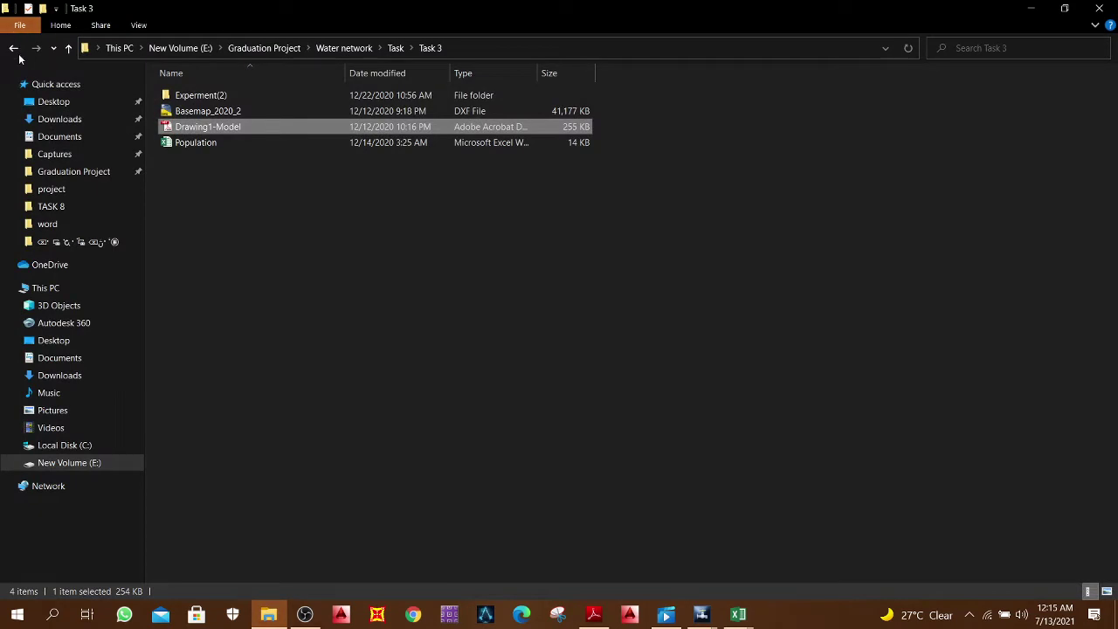
Step: Look through TASK 4, TASK 5 and the Experment(2) subfolder of Task 3 for the earlier model files, and return to the Task folder
click(15, 51)
double_click(700, 191)
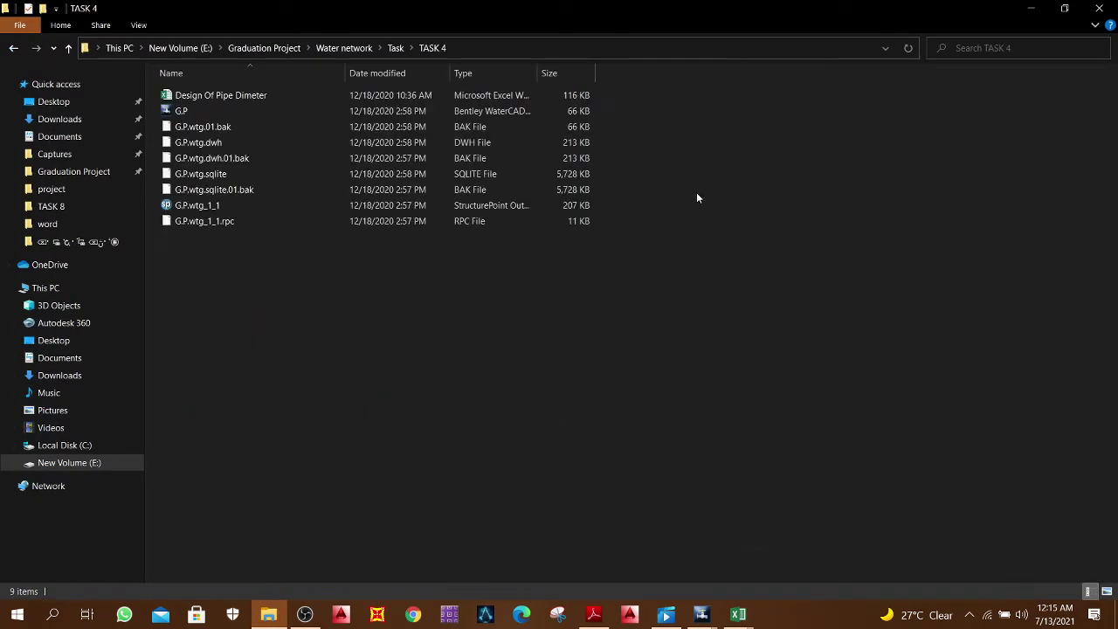
click(14, 48)
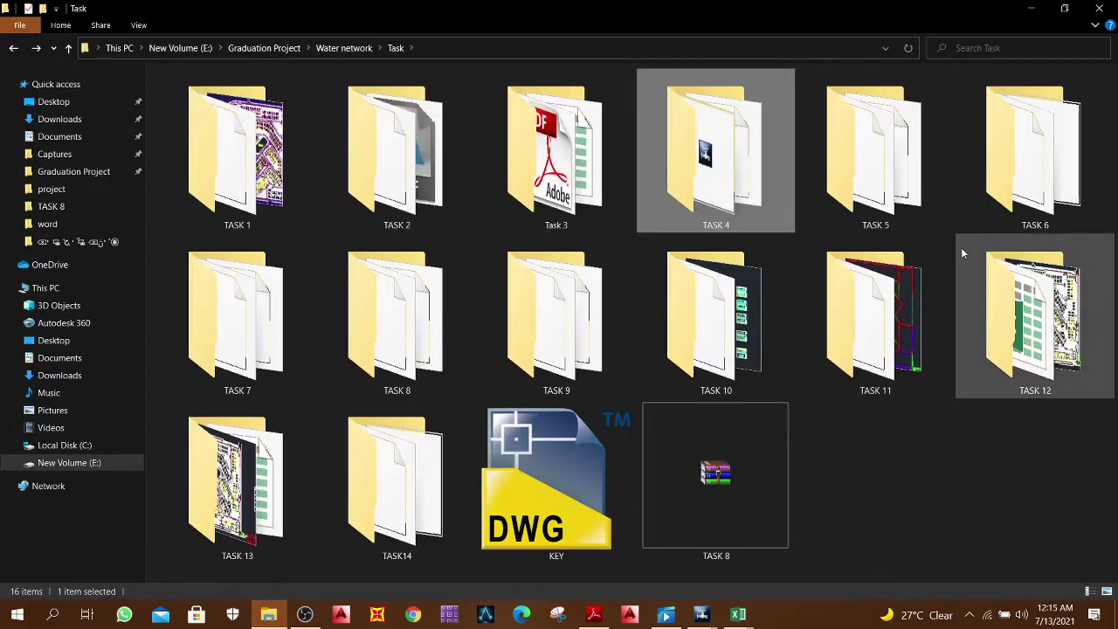
double_click(898, 201)
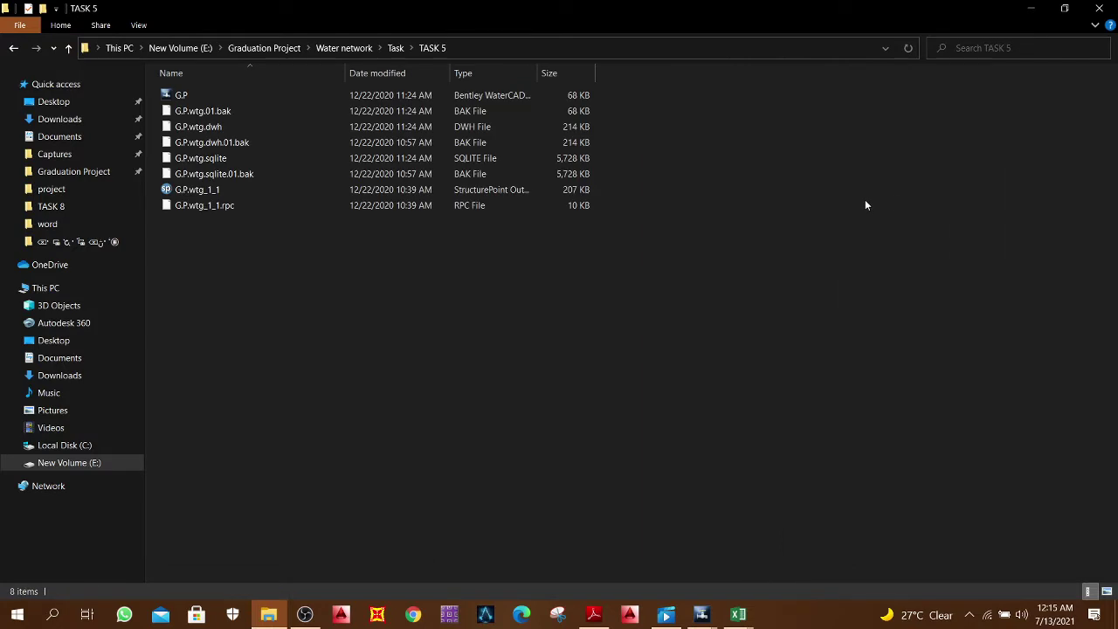
click(14, 48)
double_click(727, 156)
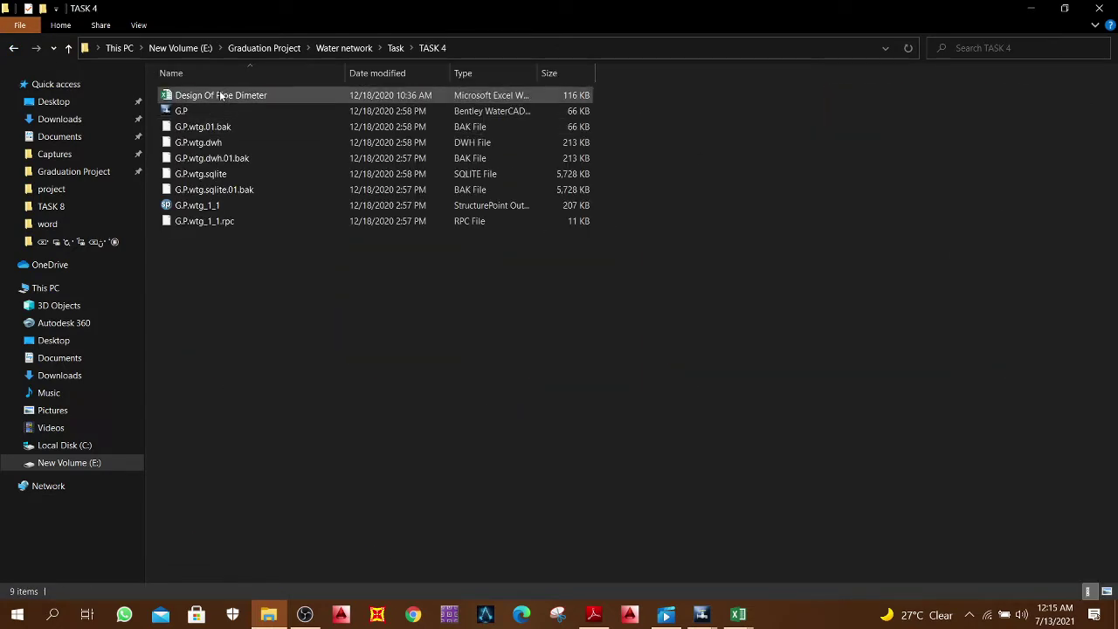
click(14, 48)
double_click(601, 211)
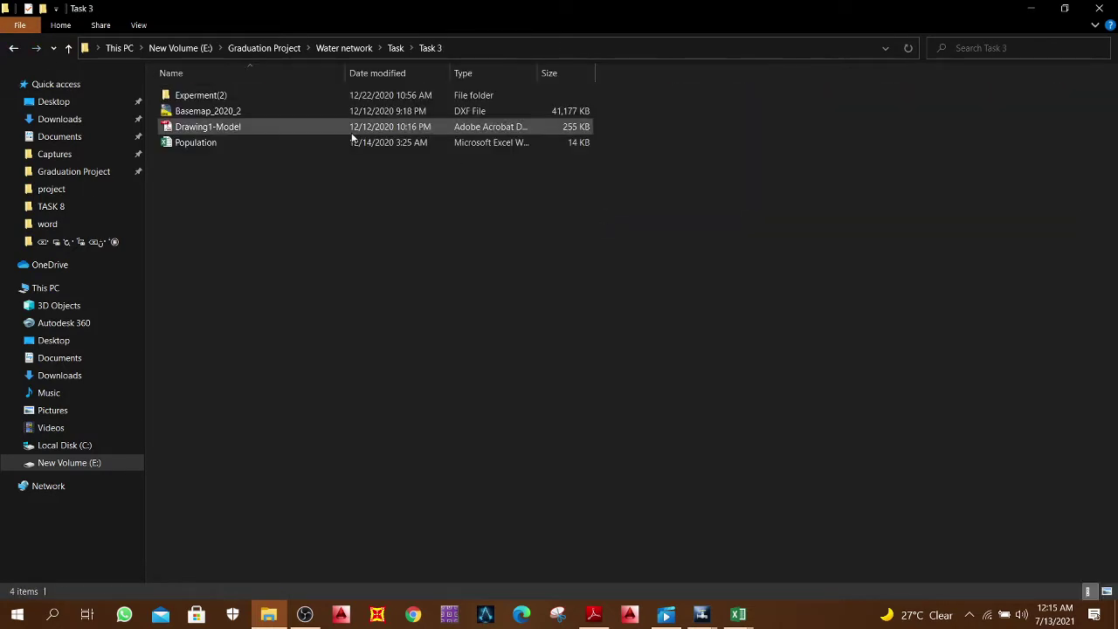
double_click(280, 93)
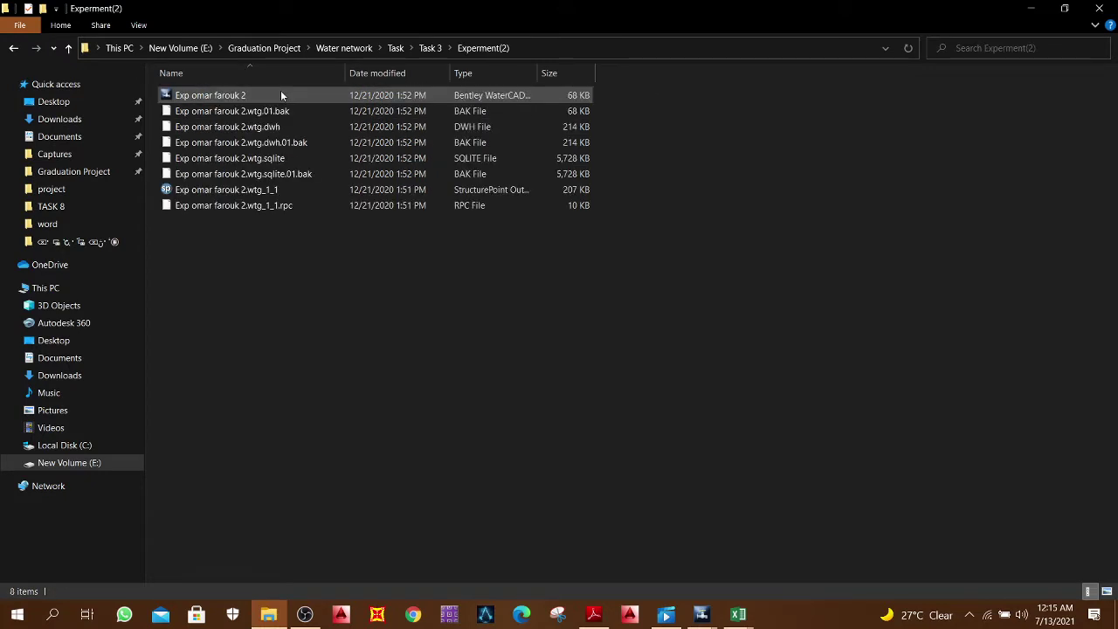
click(13, 49)
click(12, 49)
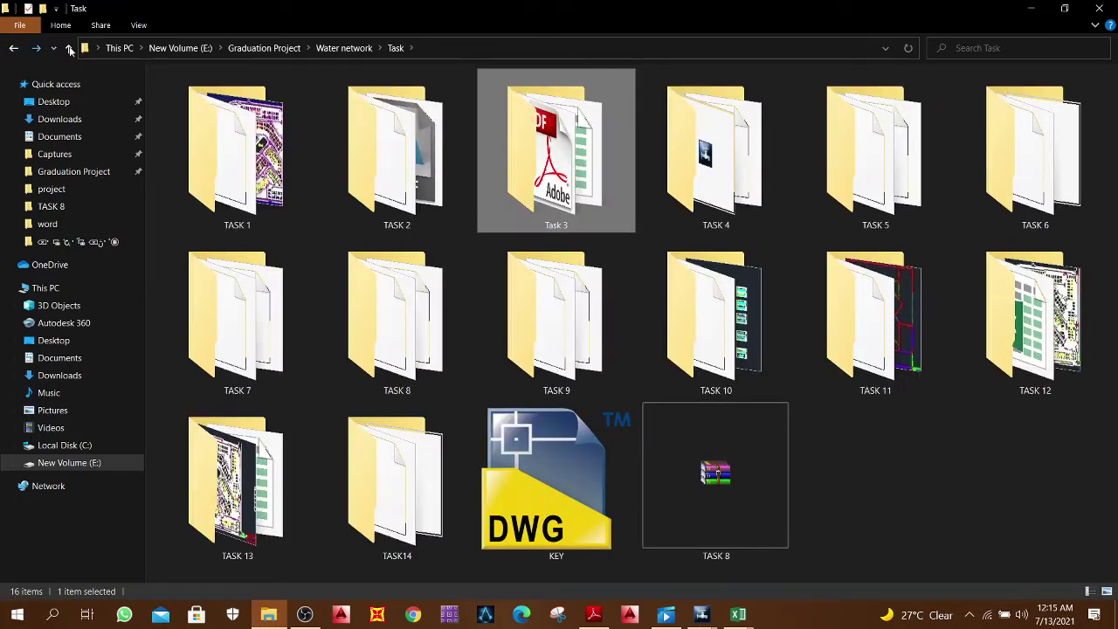
Step: Look through the TASK 5, TASK 6 and TASK 7 folders for the earlier model files, and return to the Water network folder
double_click(878, 179)
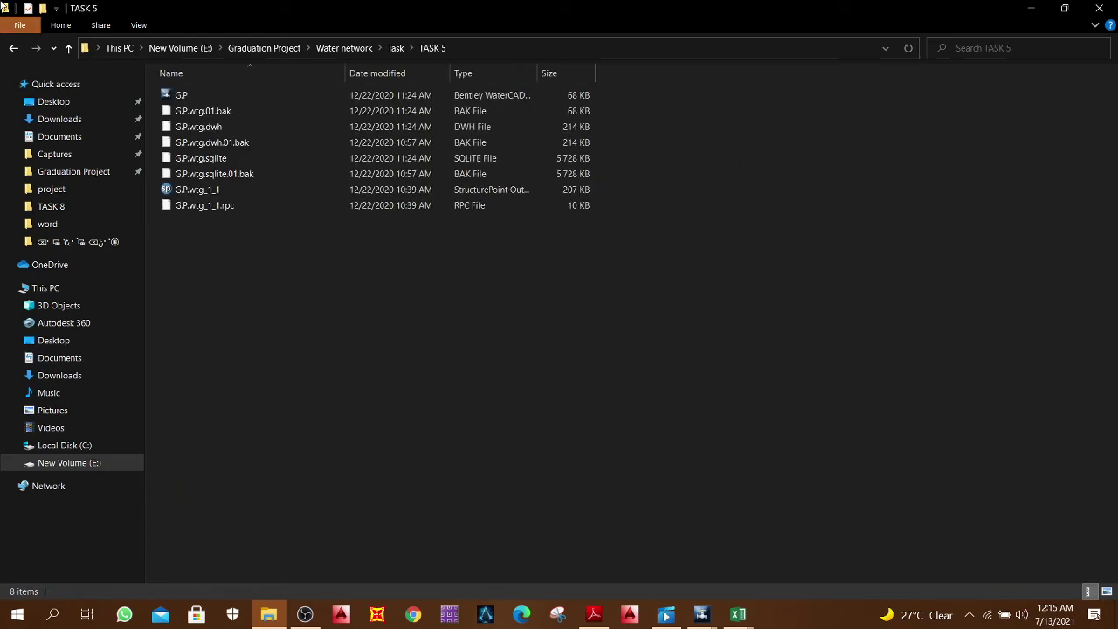
click(13, 48)
double_click(1037, 184)
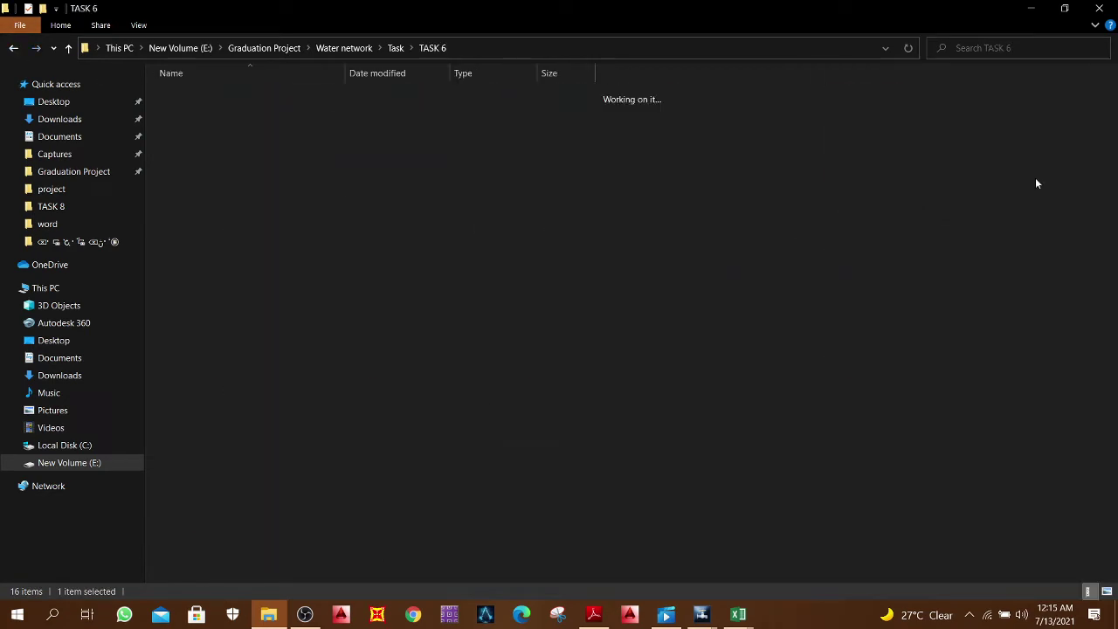
click(19, 50)
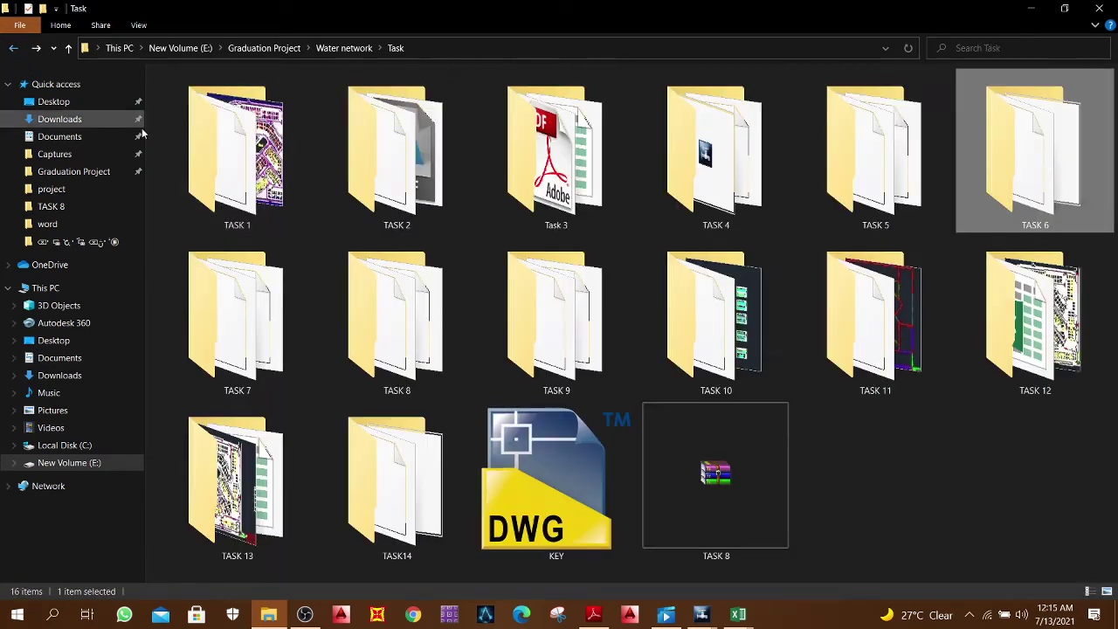
double_click(283, 322)
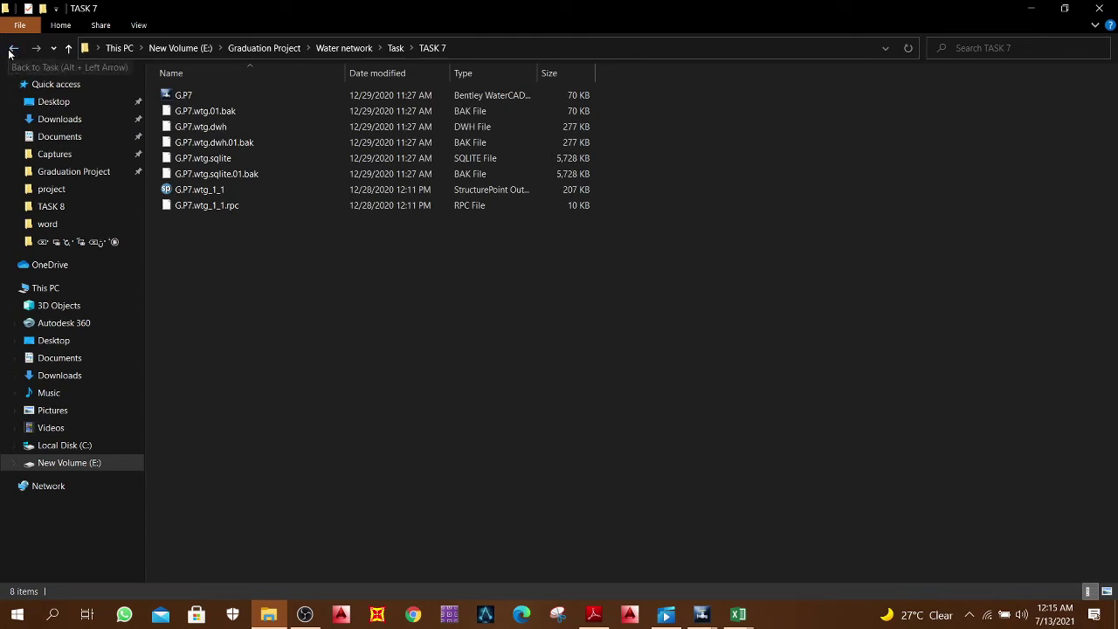
click(13, 49)
click(13, 49)
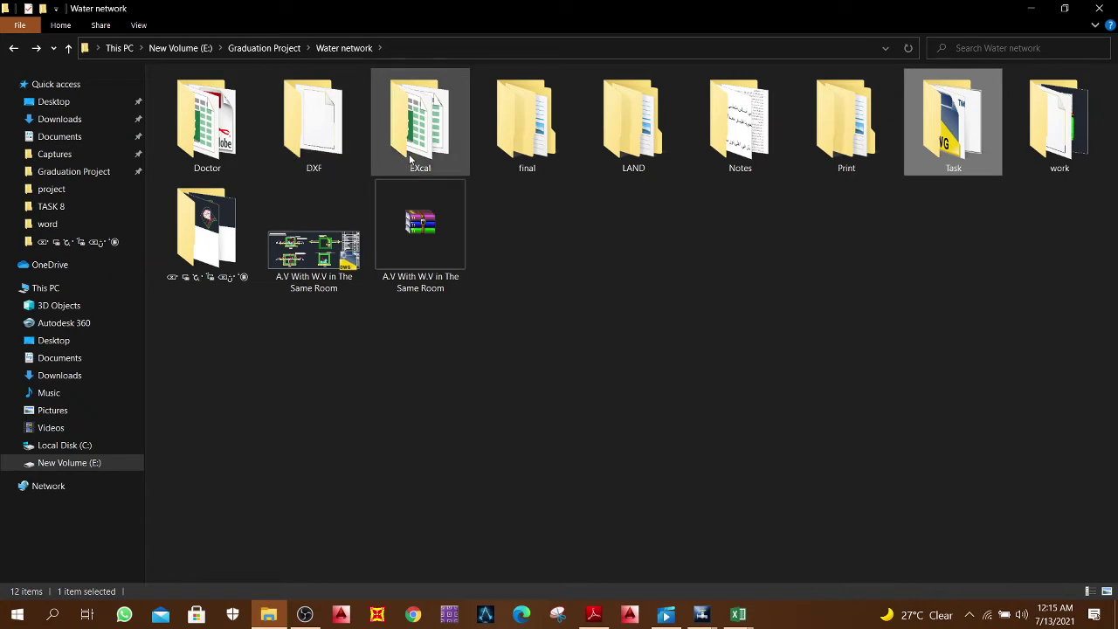
Step: Check the contents of the Doctor, DXF and EXcal folders in Water network, and return to it
click(228, 156)
double_click(228, 157)
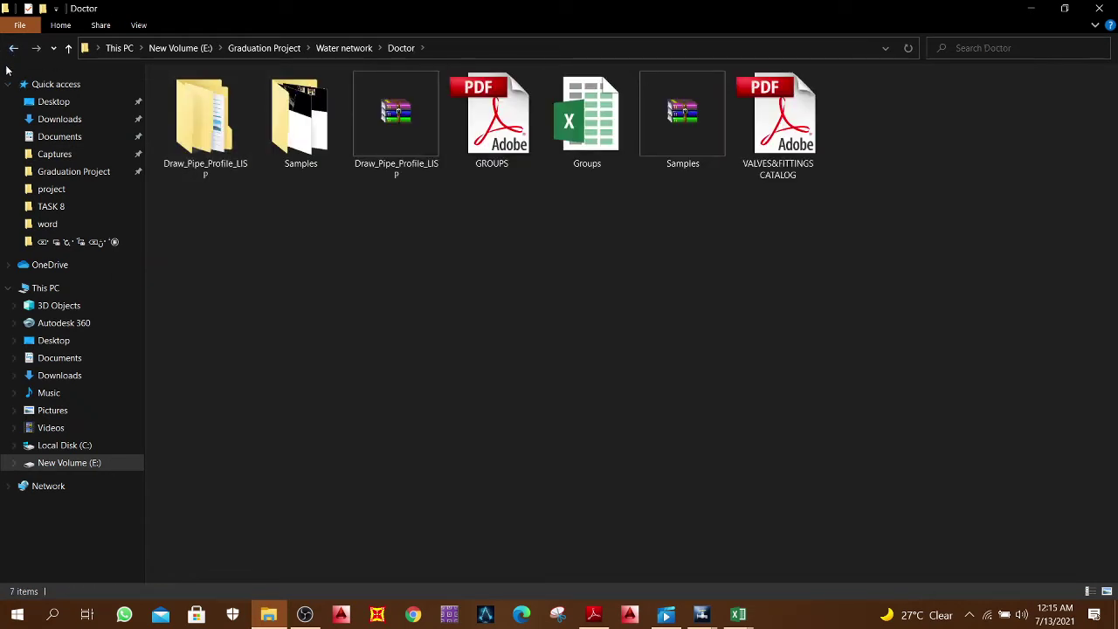
click(14, 49)
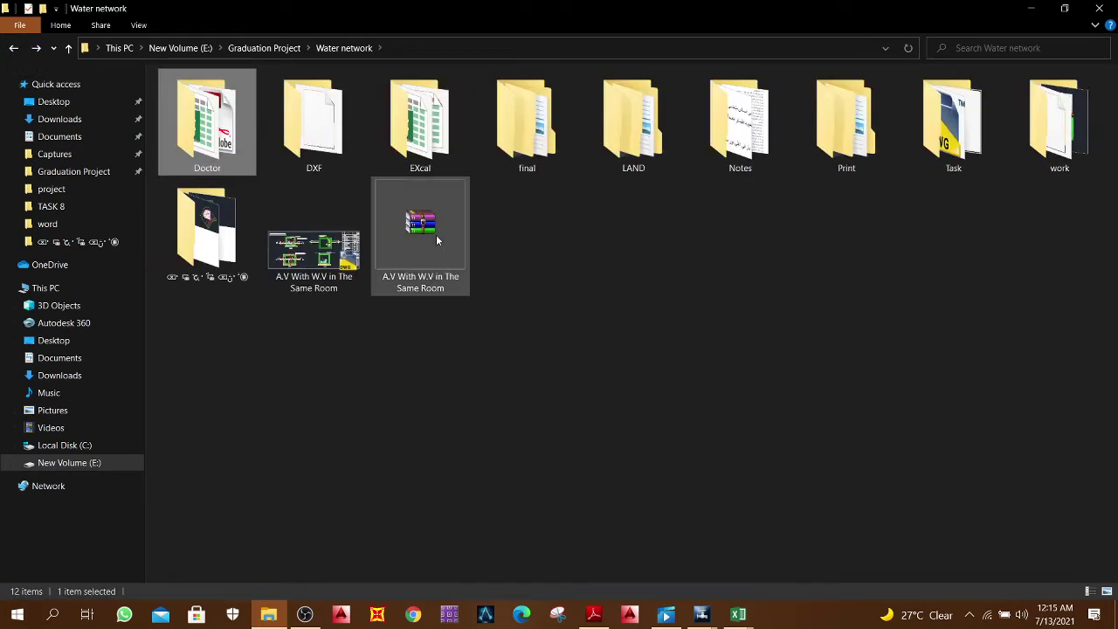
double_click(312, 112)
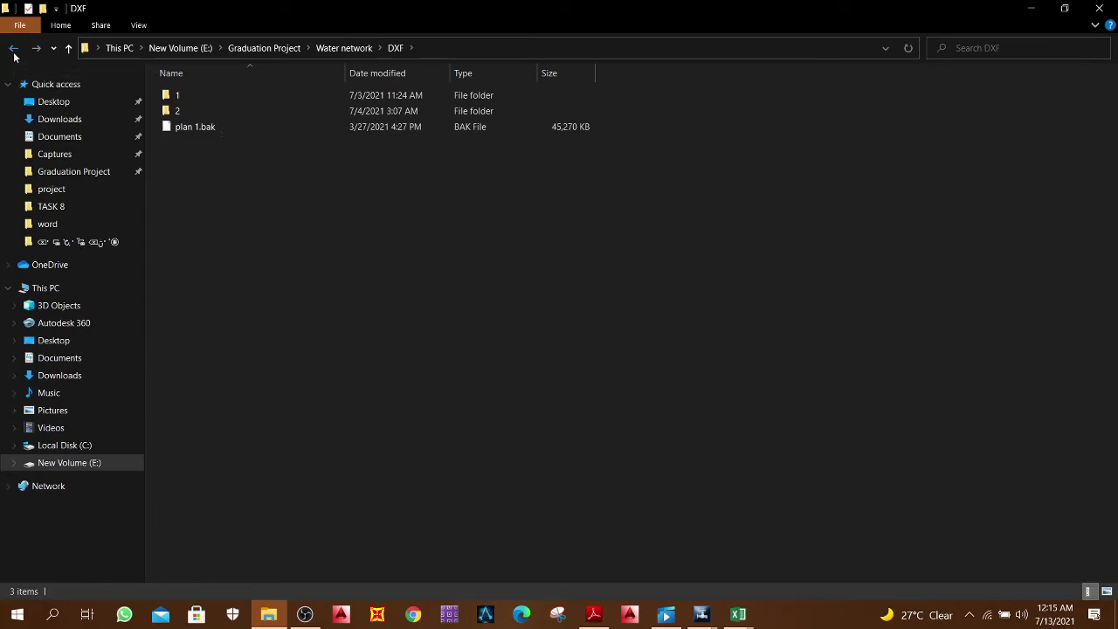
click(14, 52)
double_click(456, 166)
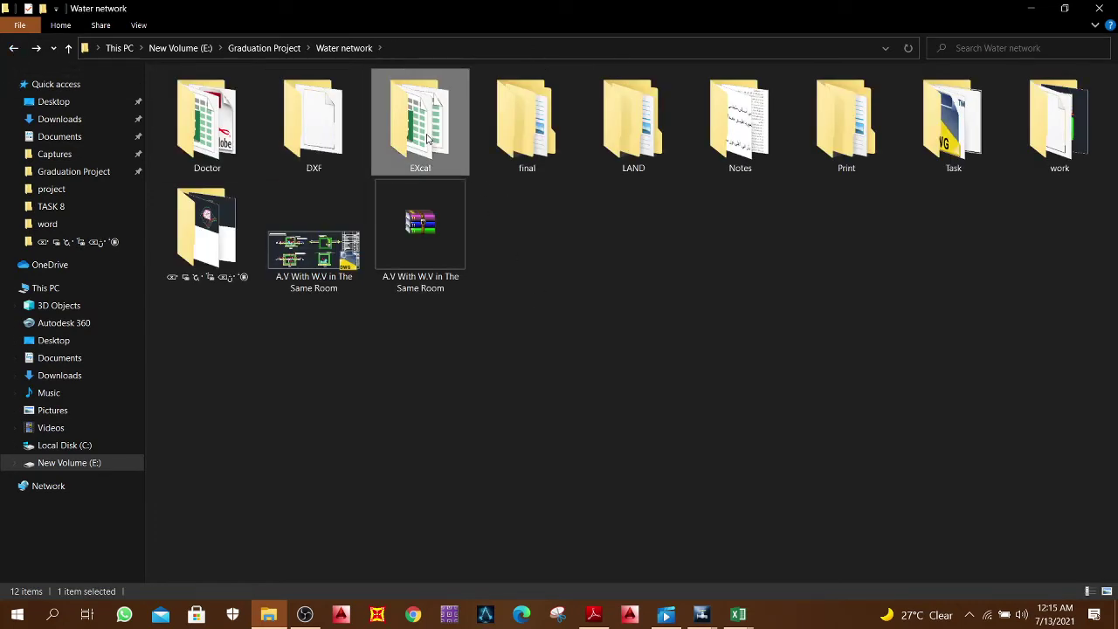
click(11, 51)
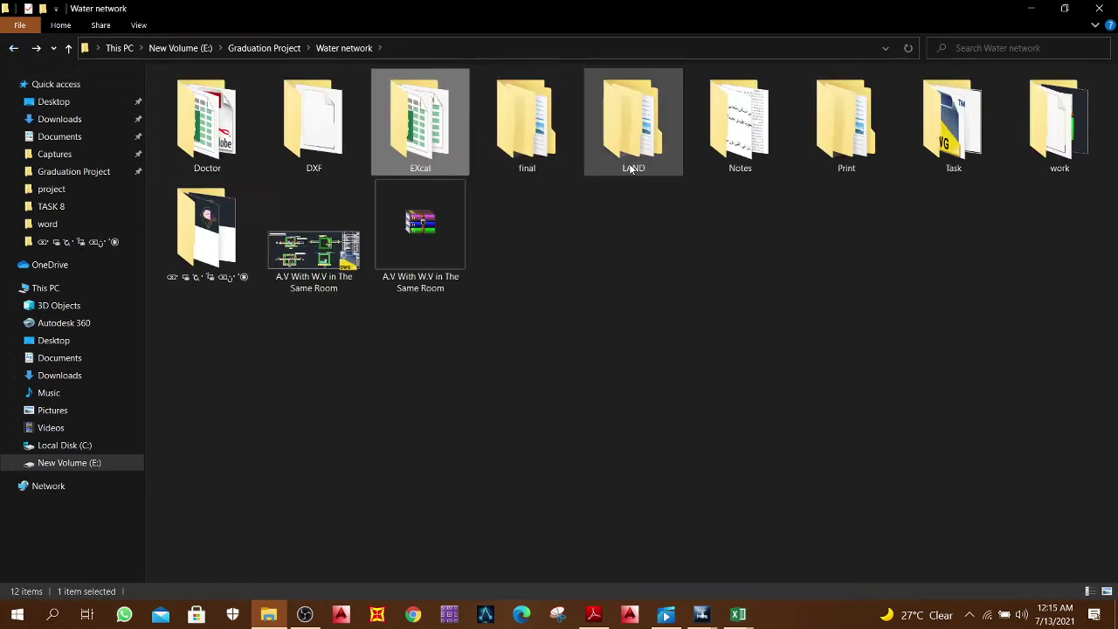
Step: Check the contents of the final, LAND and Notes folders, and return to the Water network folder
double_click(563, 158)
click(13, 48)
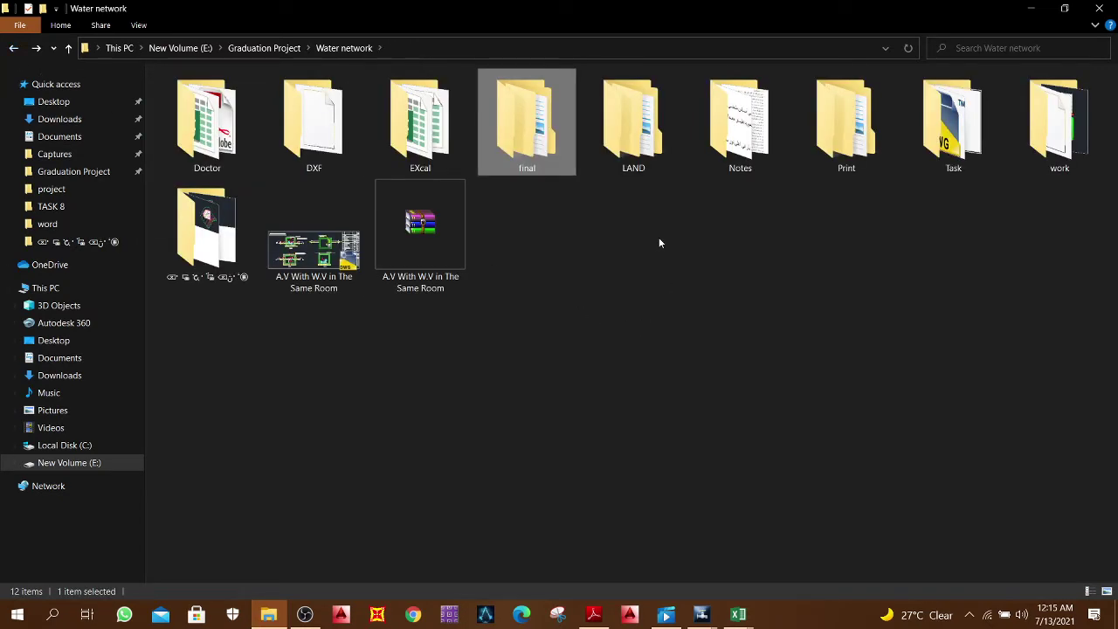
click(668, 167)
double_click(668, 167)
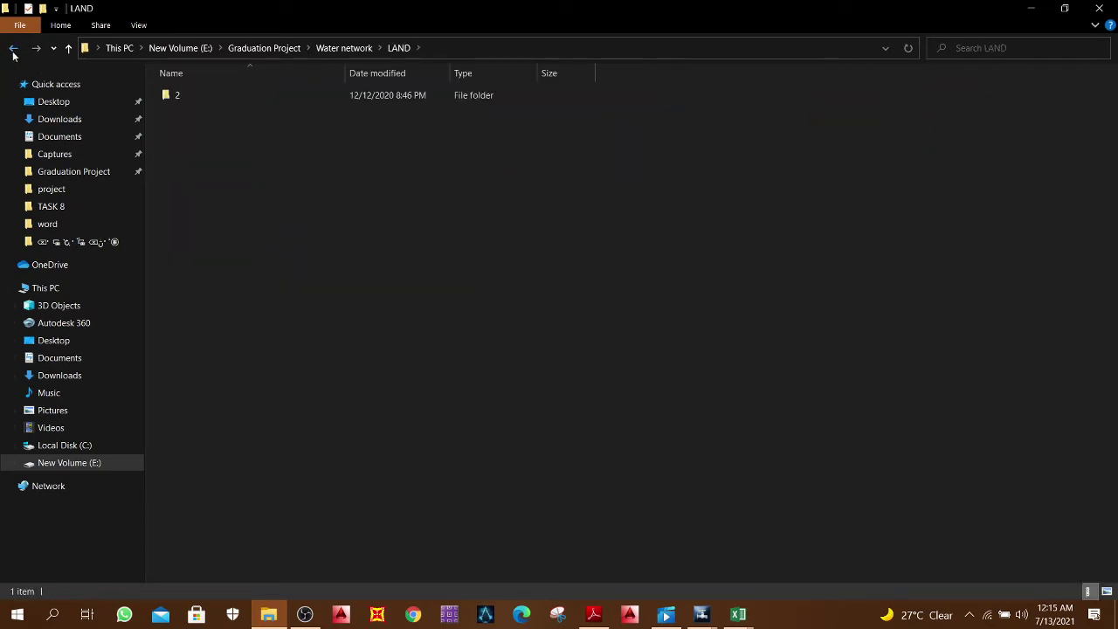
click(13, 52)
double_click(775, 154)
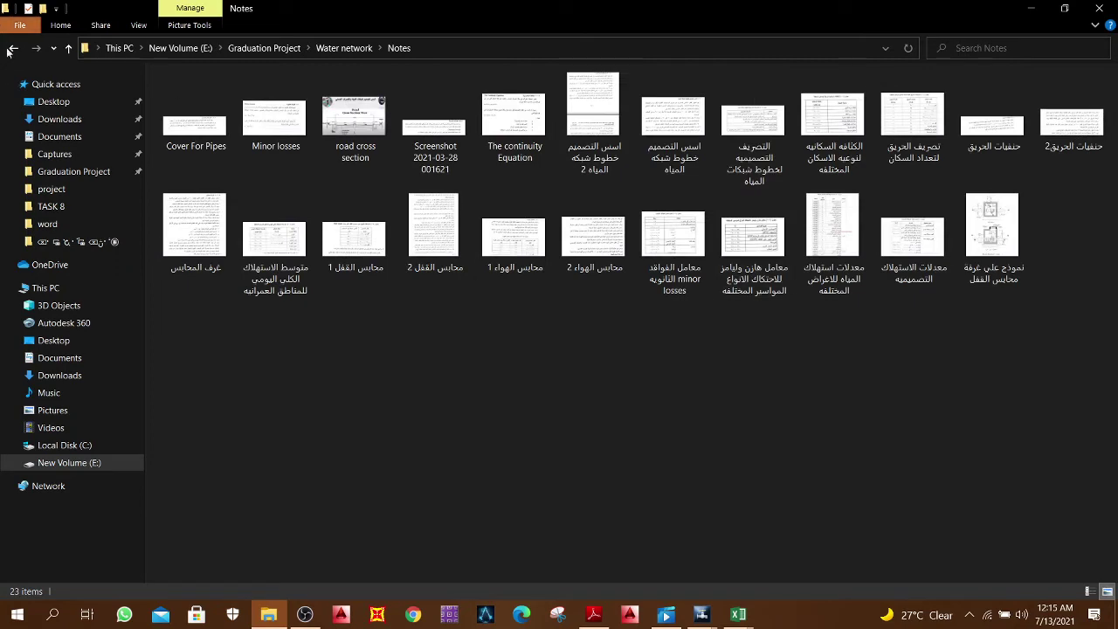
click(7, 50)
Step: Check the contents of the Print and Task folders, and return to the Water network folder
key(Right)
key(Return)
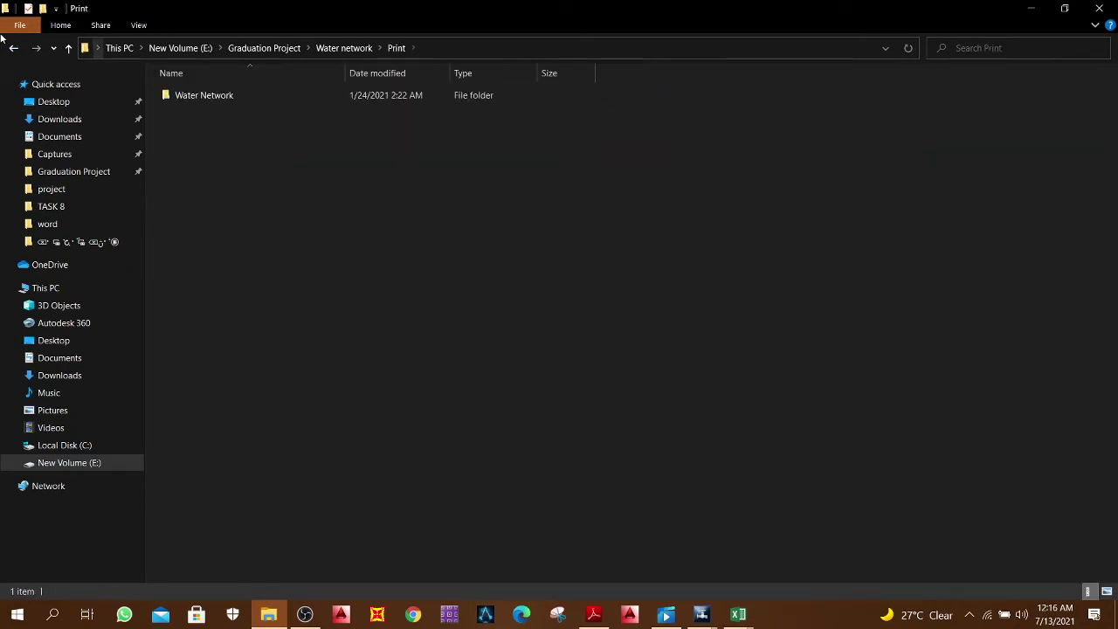
click(13, 48)
key(Right)
key(Return)
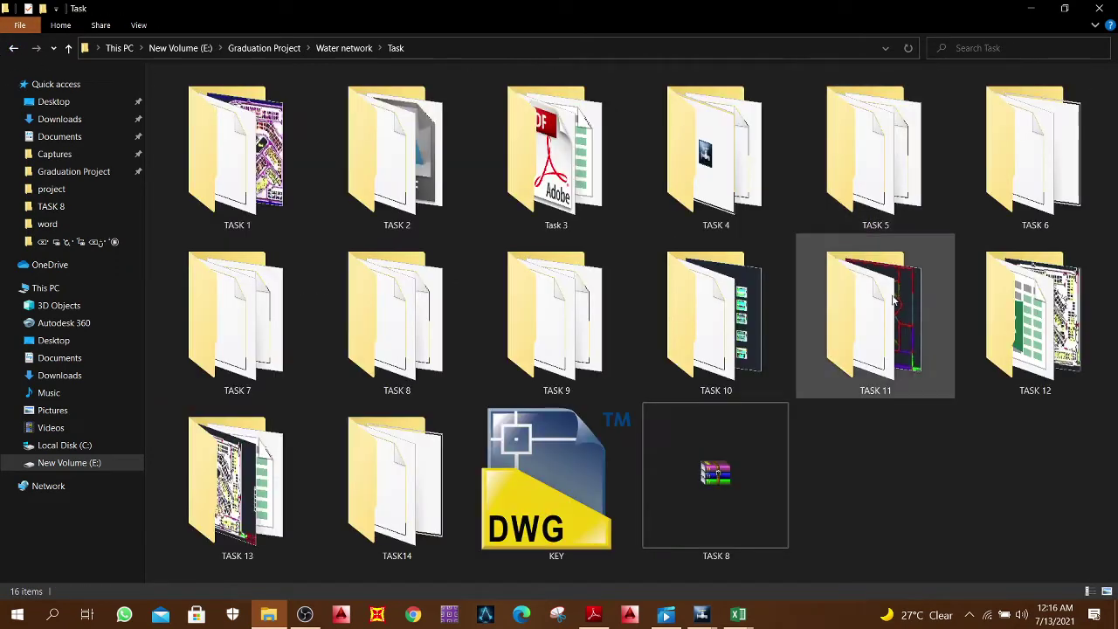
click(14, 48)
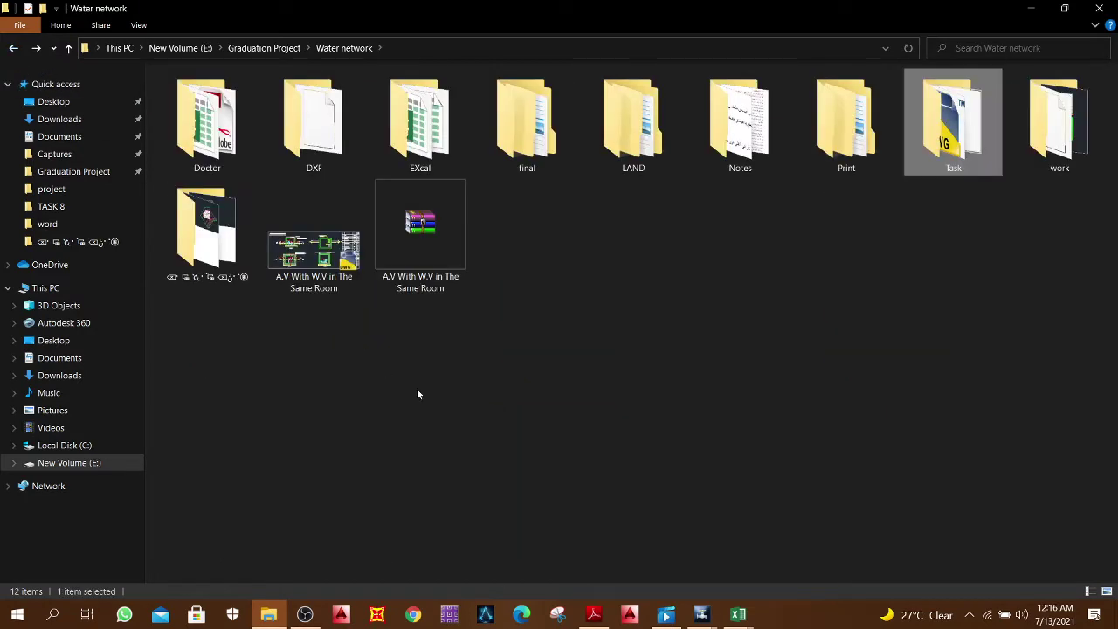
Step: View the zone tables in the POPULATION PDF from the work folder, and leave the document for the desktop
click(1078, 170)
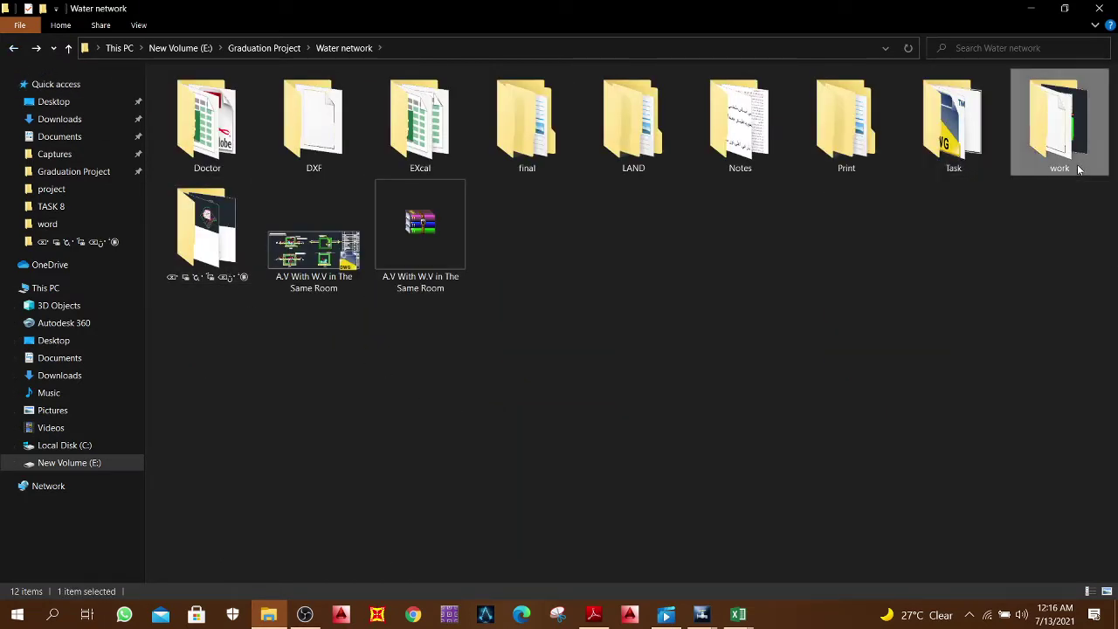
double_click(1077, 170)
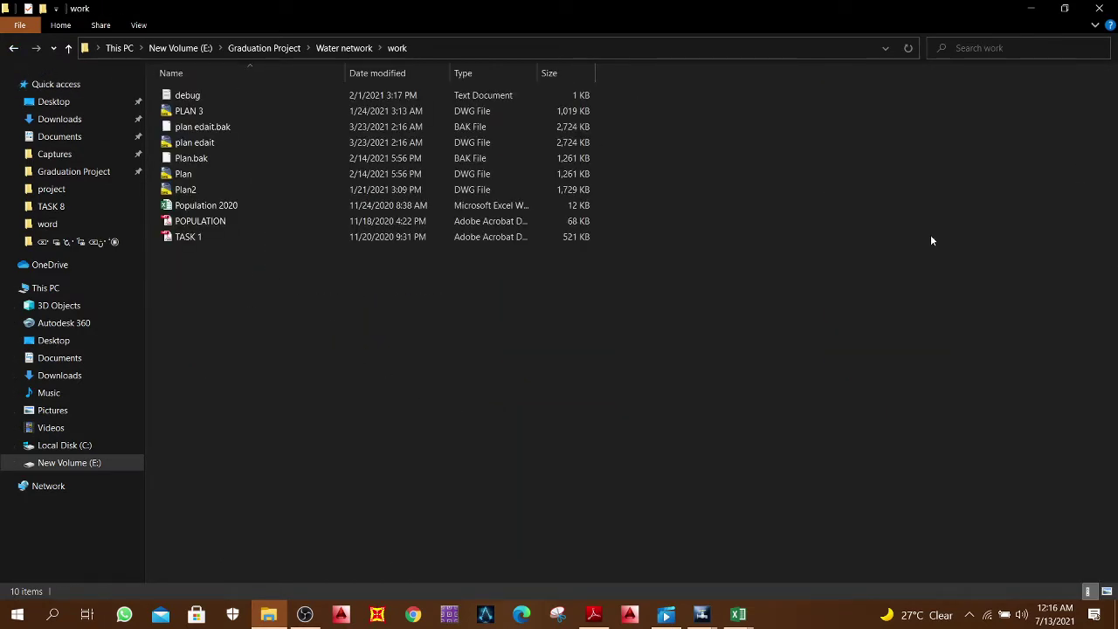
double_click(260, 223)
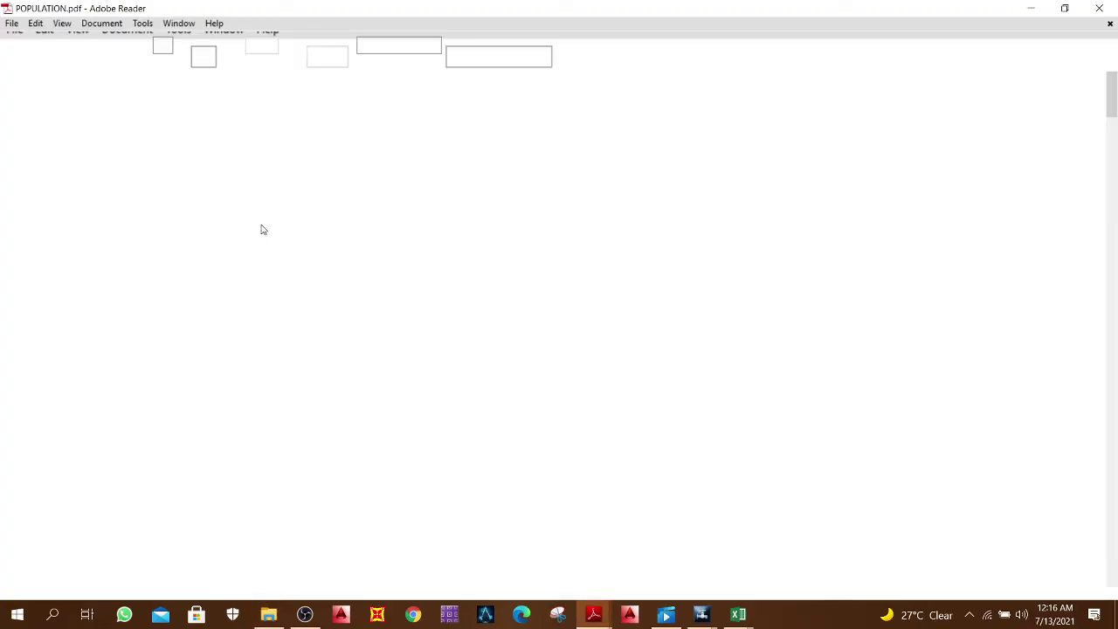
key(ctrl+p)
click(754, 115)
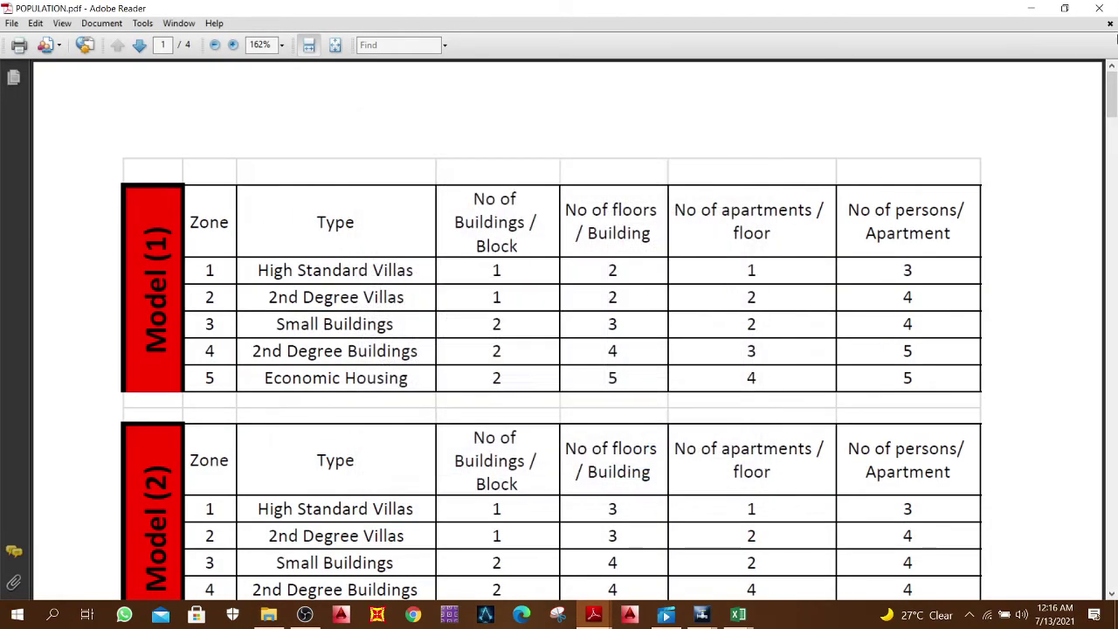
click(1064, 8)
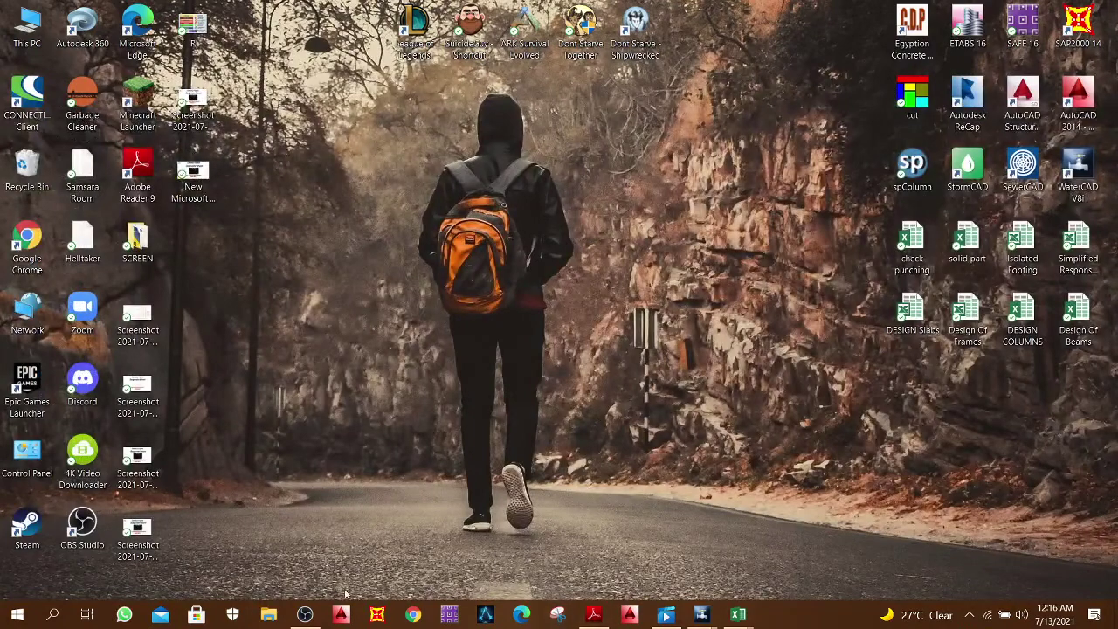
Step: Switch to the Untitled1.wtg model in WaterCAD and examine the pipes and junctions laid beside the water source
mouse_move(701, 615)
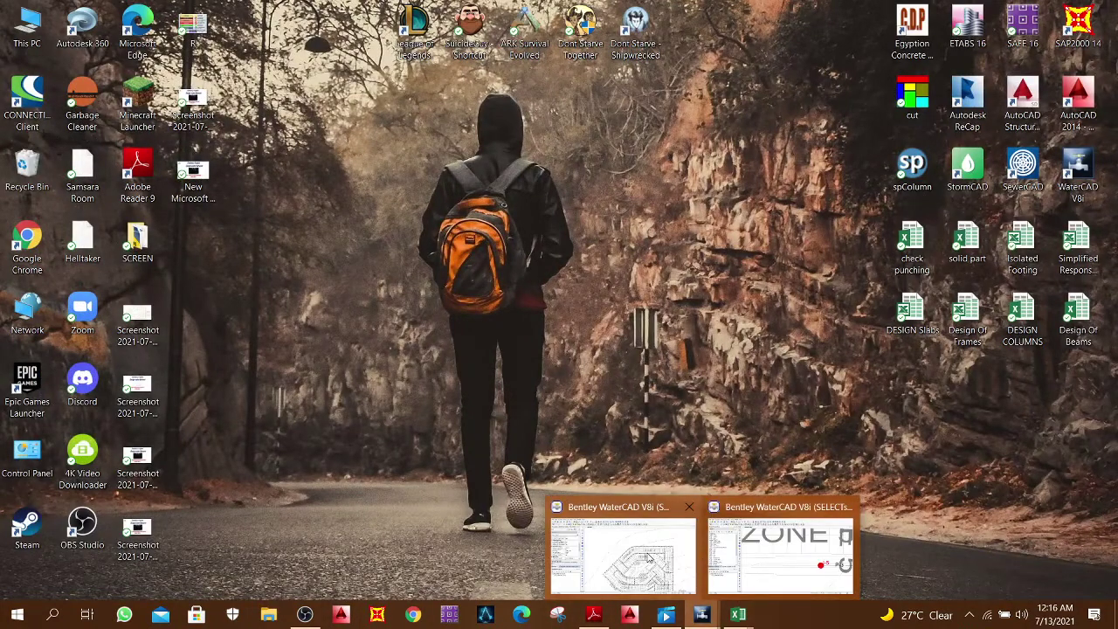
click(760, 550)
scroll(925, 383, down, 5)
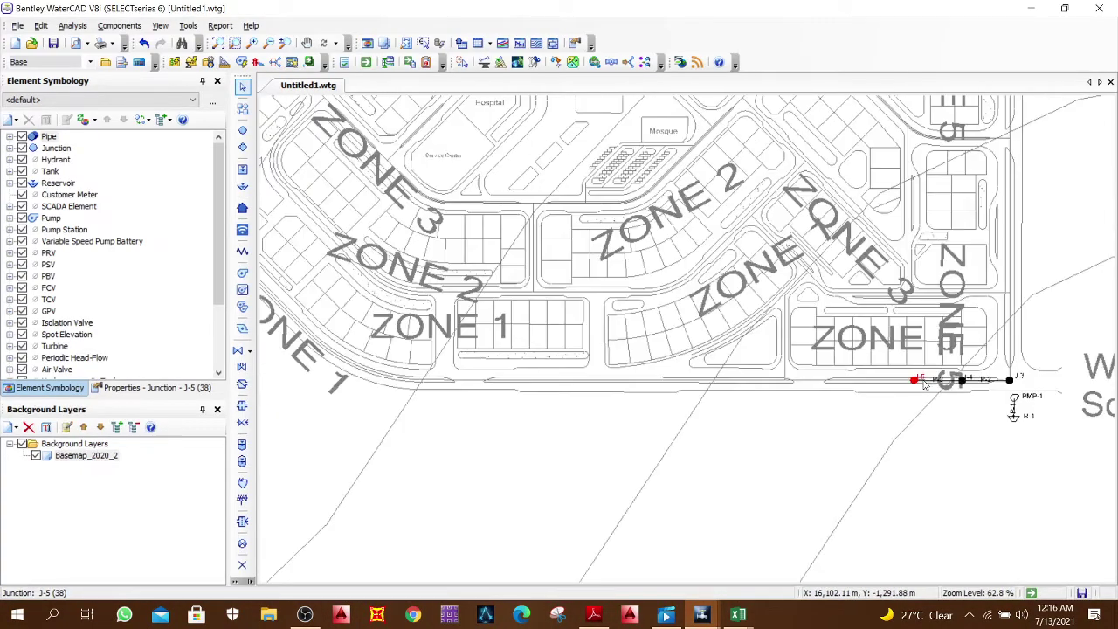
scroll(714, 422, up, 5)
key(Escape)
scroll(715, 422, up, 3)
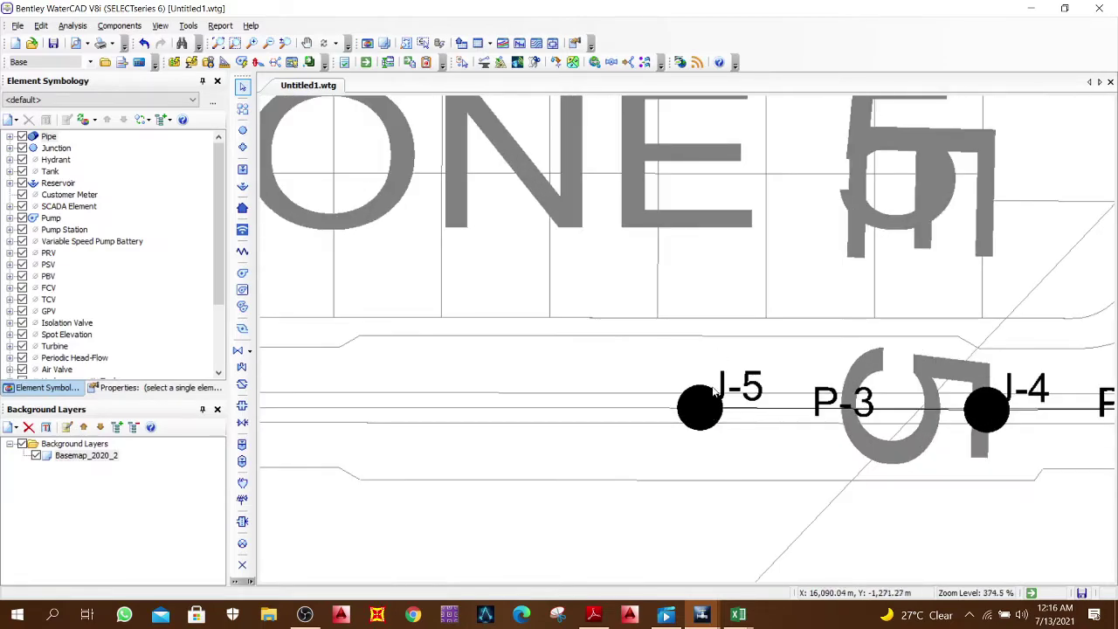
scroll(663, 234, down, 4)
scroll(550, 181, up, 6)
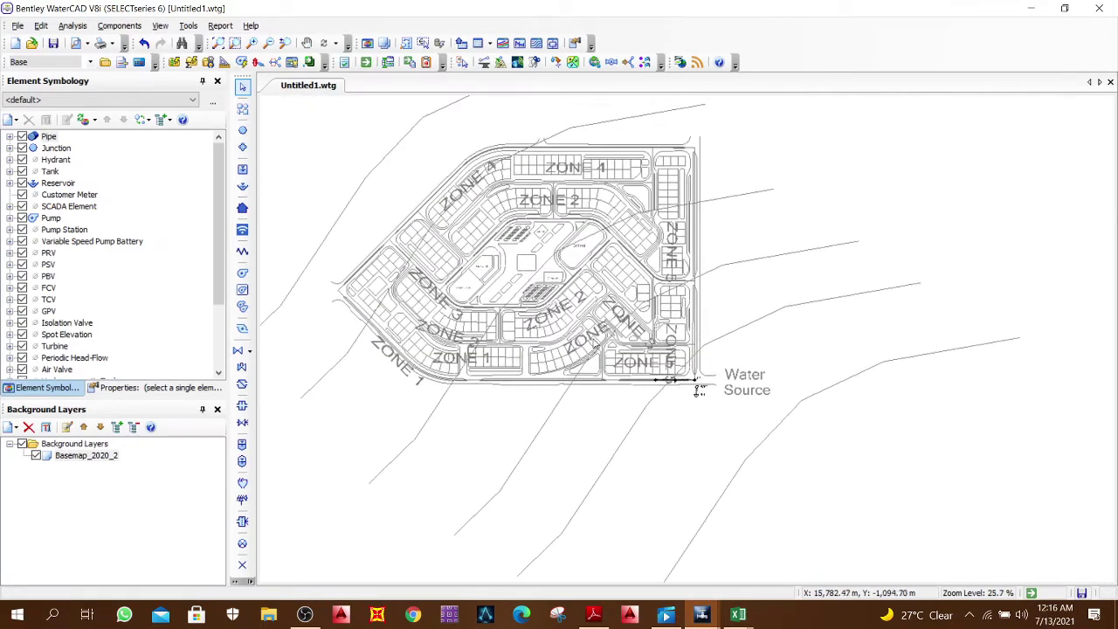
scroll(851, 506, up, 5)
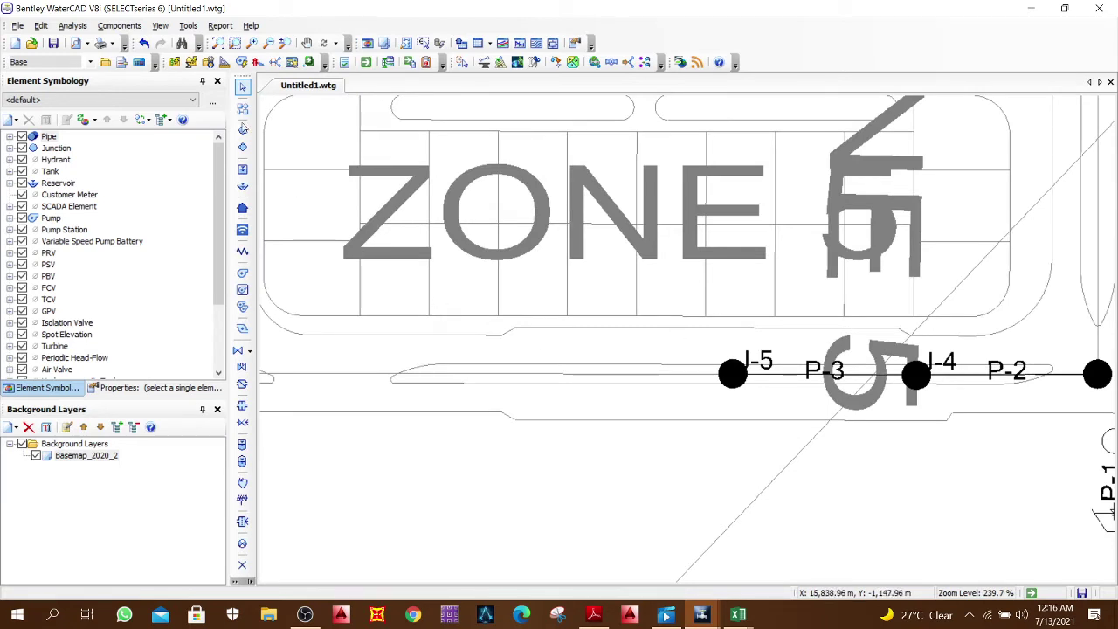
click(244, 130)
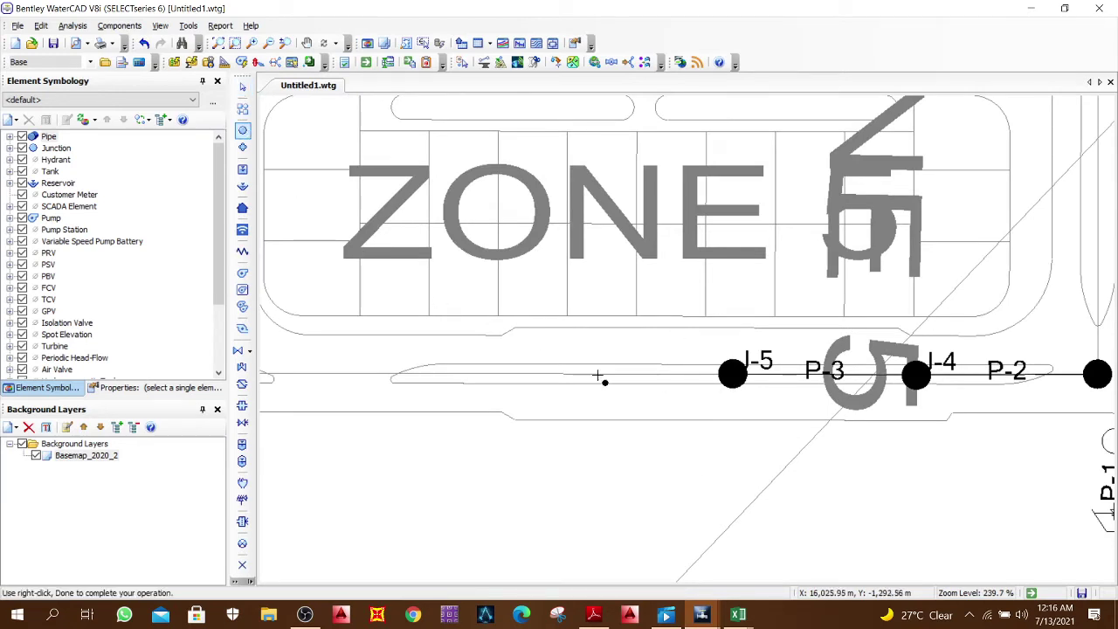
key(Escape)
click(742, 376)
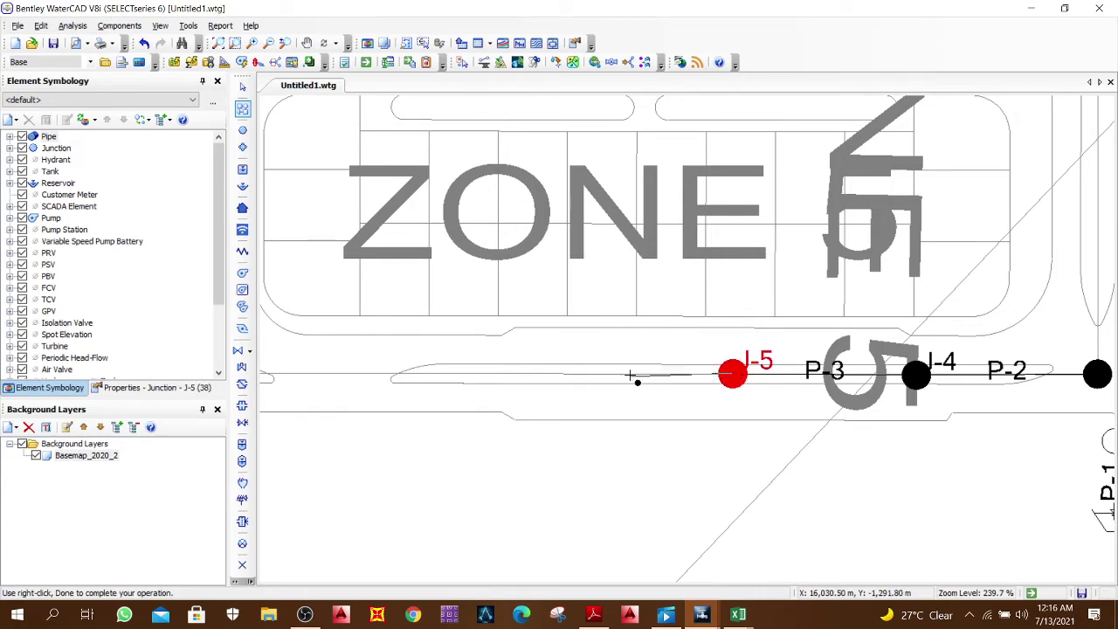
scroll(677, 392, down, 1)
Step: Start a separate pipe run at the road corner by the triangular island, laying two pipes with junctions along the curved road
mouse_move(692, 387)
mouse_down()
mouse_move(664, 432)
mouse_move(511, 309)
mouse_up()
scroll(786, 337, up, 2)
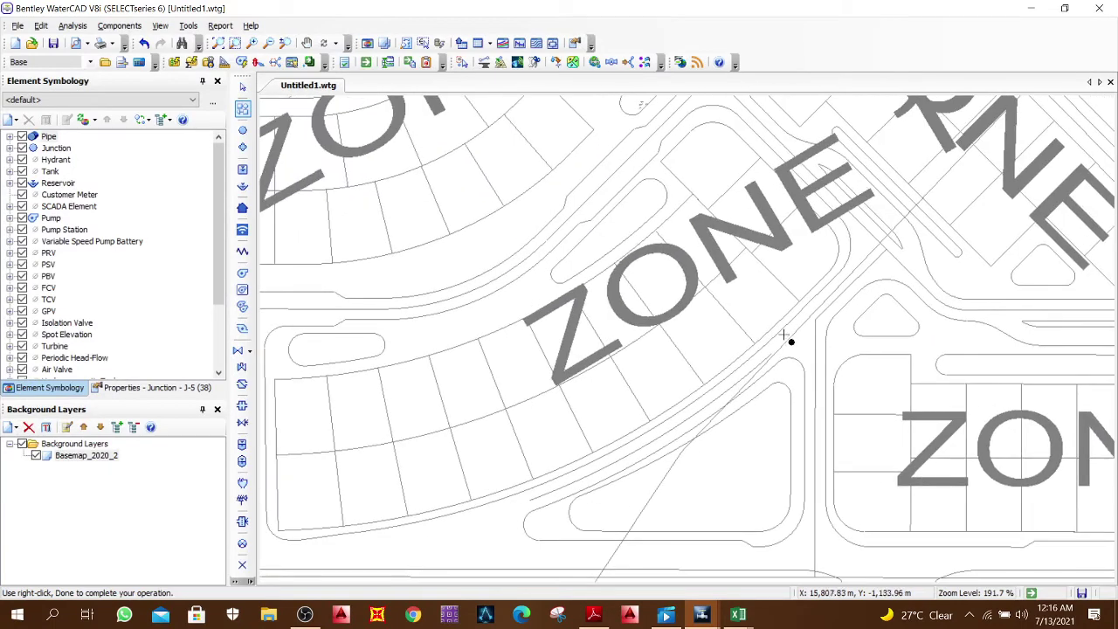
click(833, 312)
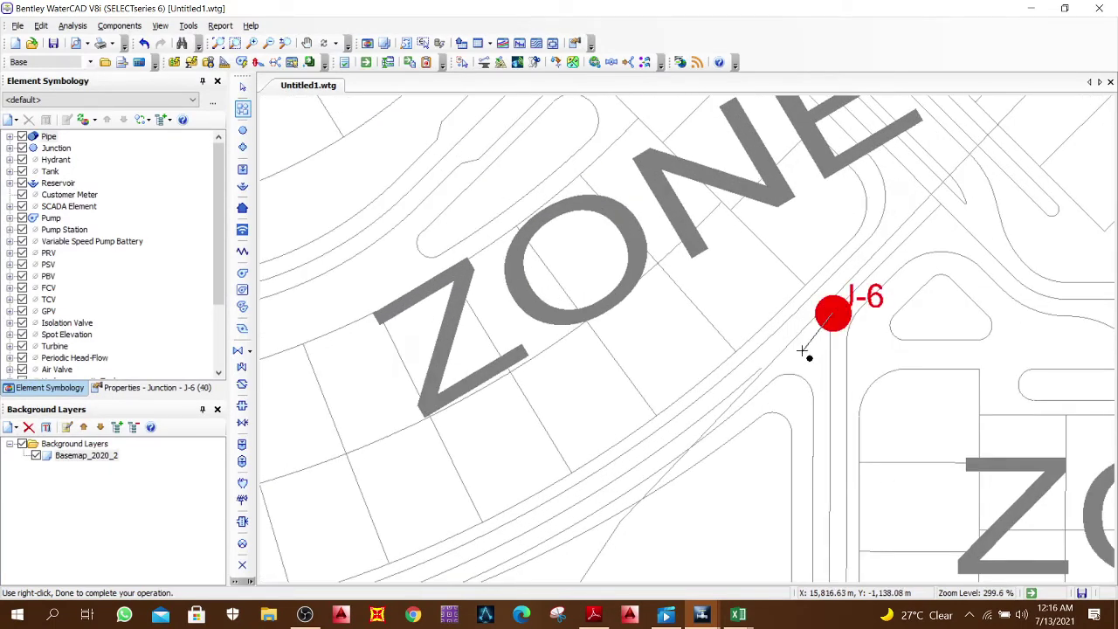
drag(739, 381, 831, 195)
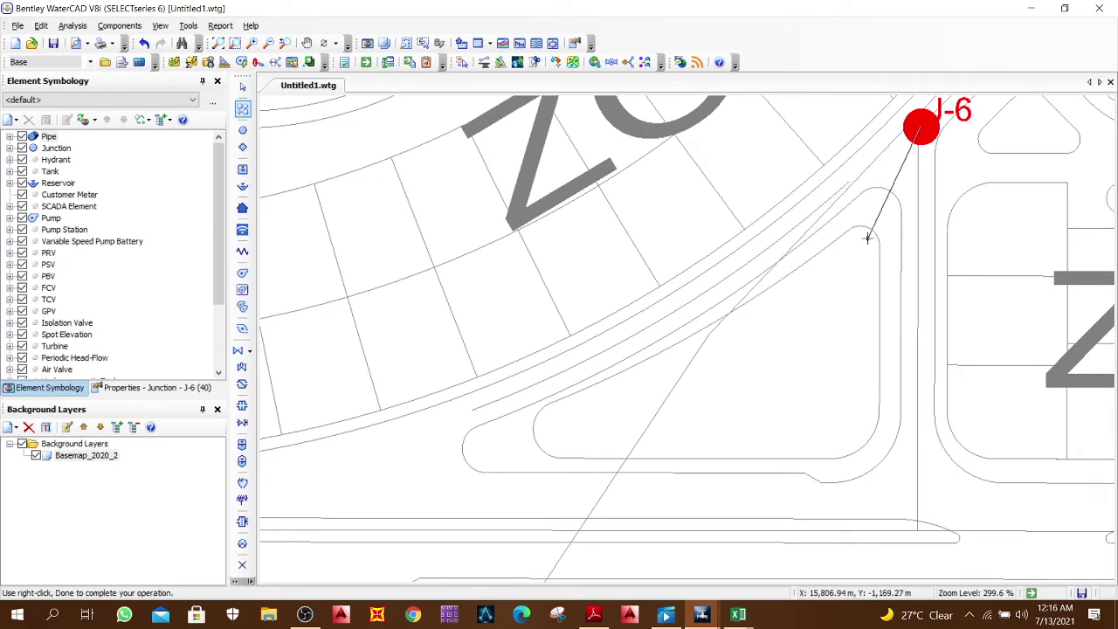
key(Escape)
click(790, 231)
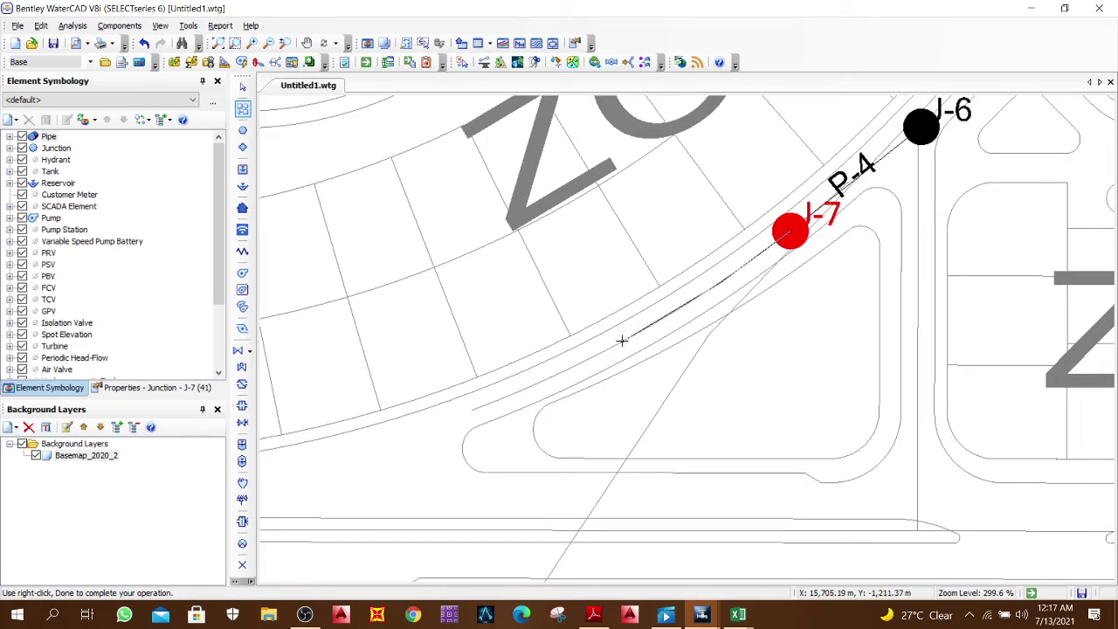
click(549, 377)
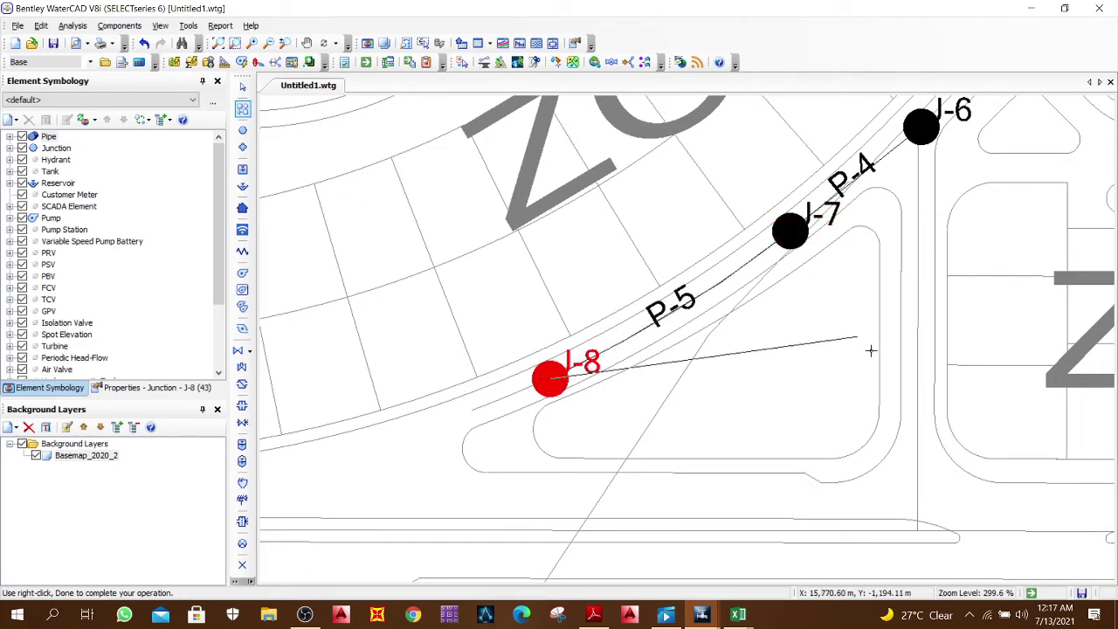
Step: Extend the curved-road run with a bent pipe to a junction near the main road and finish the layout
scroll(485, 509, down, 2)
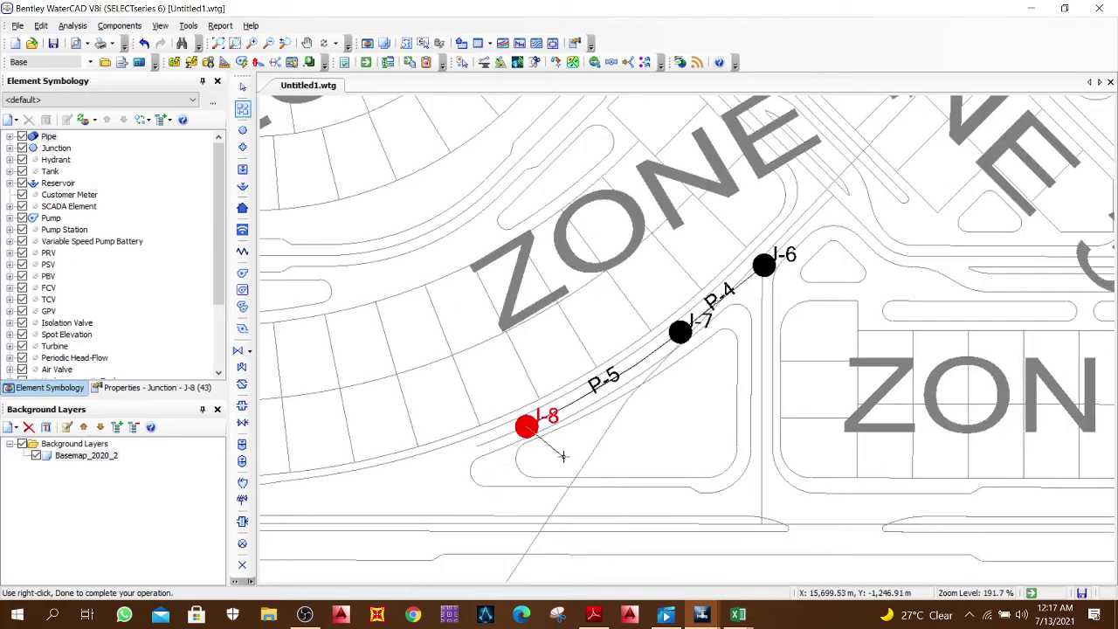
drag(566, 449, 924, 394)
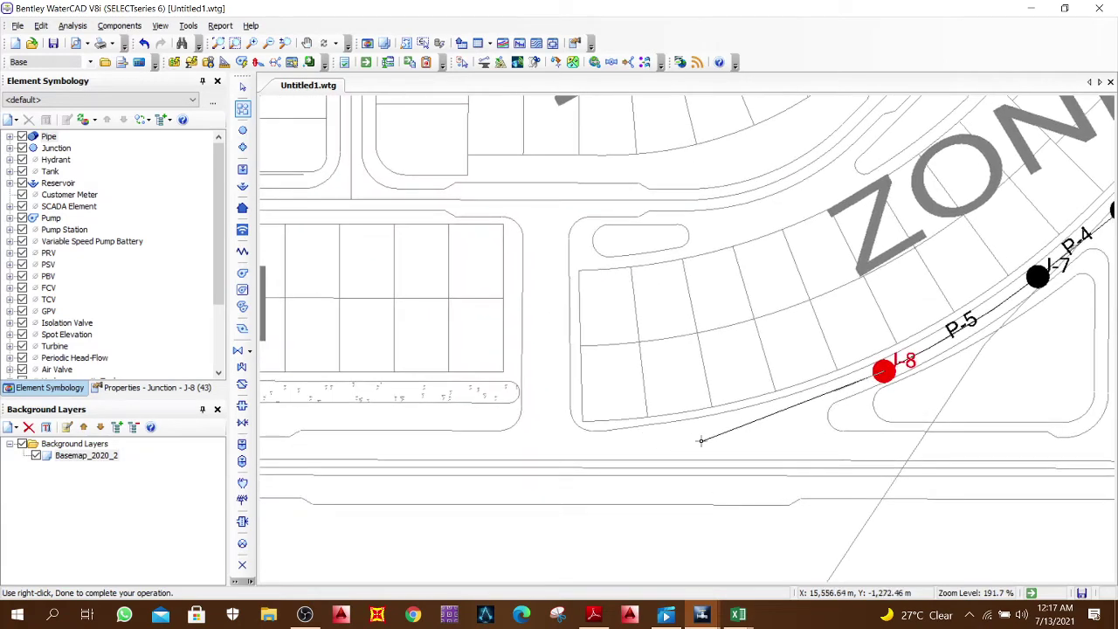
scroll(838, 395, up, 1)
scroll(837, 394, up, 1)
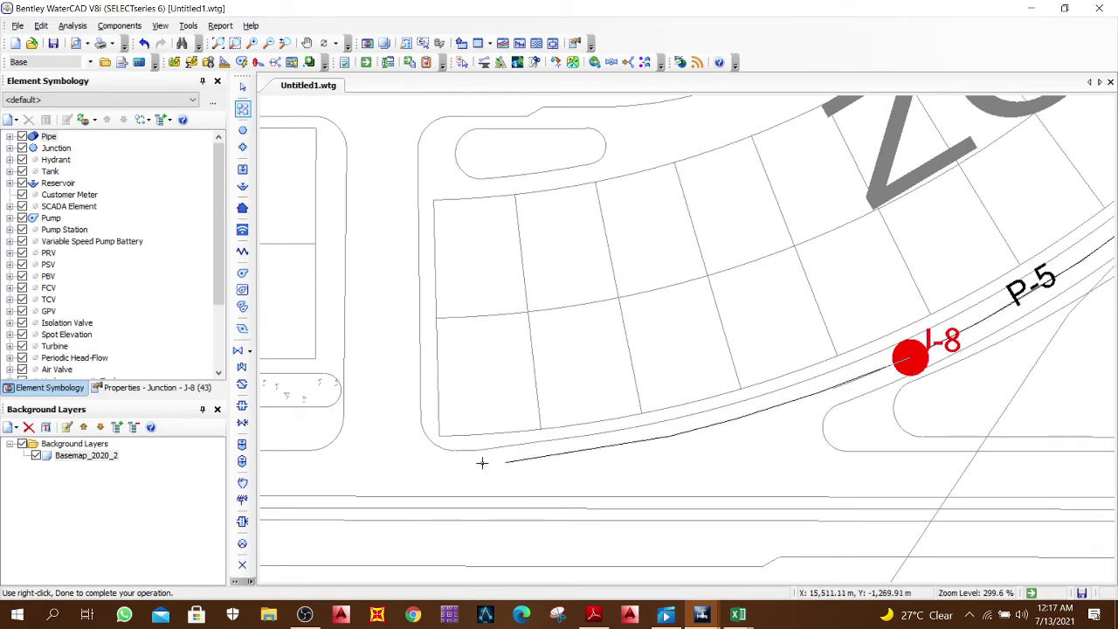
click(557, 485)
key(Escape)
scroll(710, 446, down, 10)
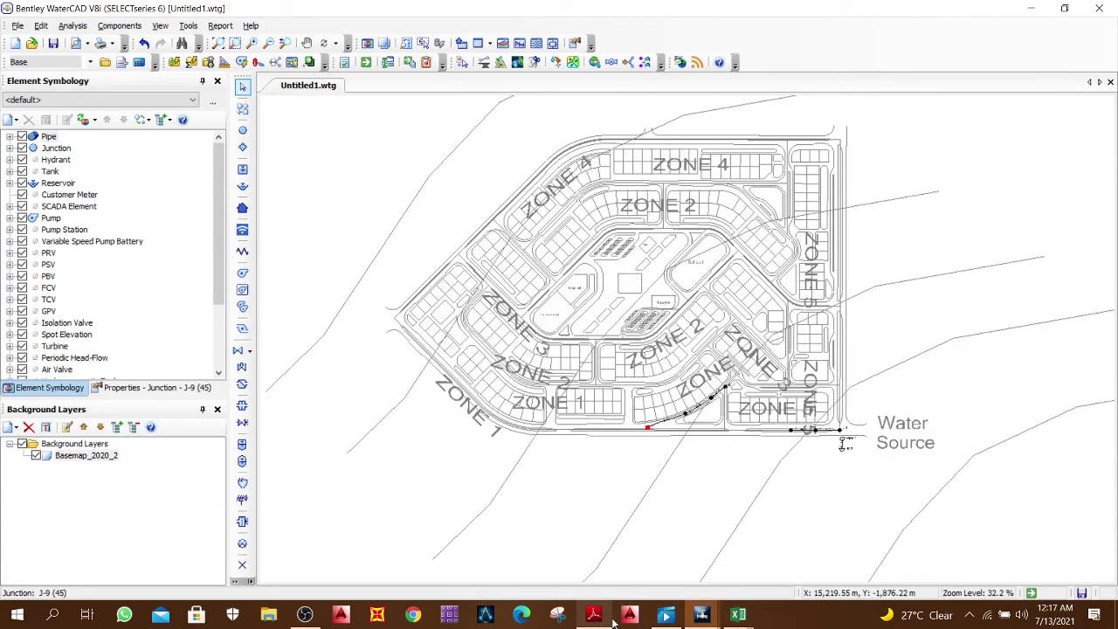
Step: Switch to the G.P8.wtg model and examine how its pipes and junctions run around Zone 5 and the water source
mouse_move(698, 613)
click(677, 569)
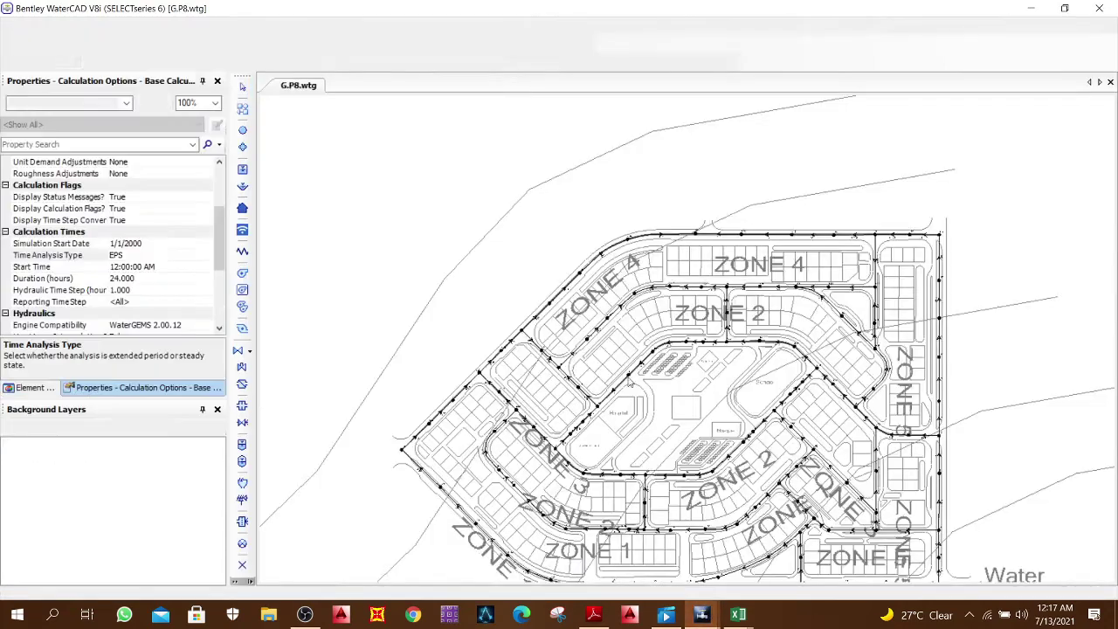
scroll(561, 293, up, 2)
scroll(798, 382, up, 7)
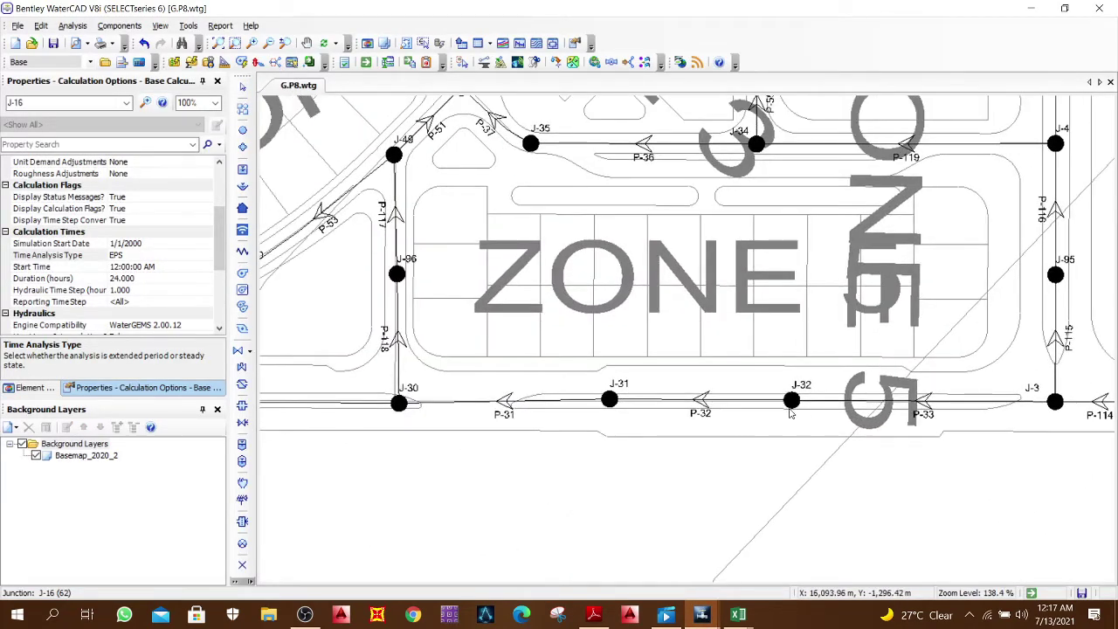
scroll(797, 382, down, 3)
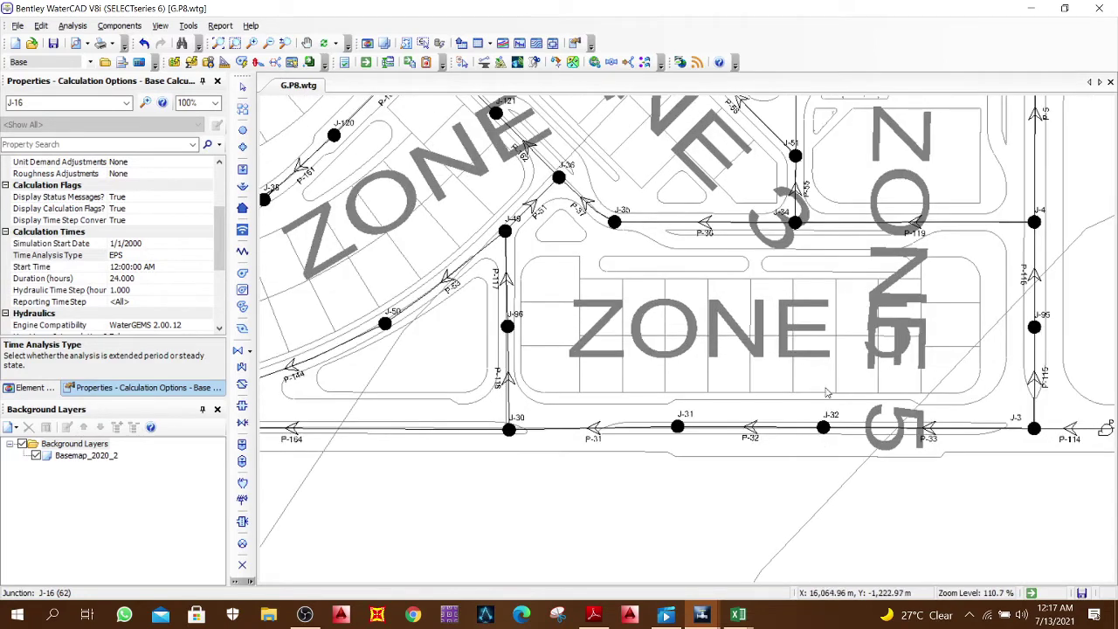
drag(601, 396, 782, 358)
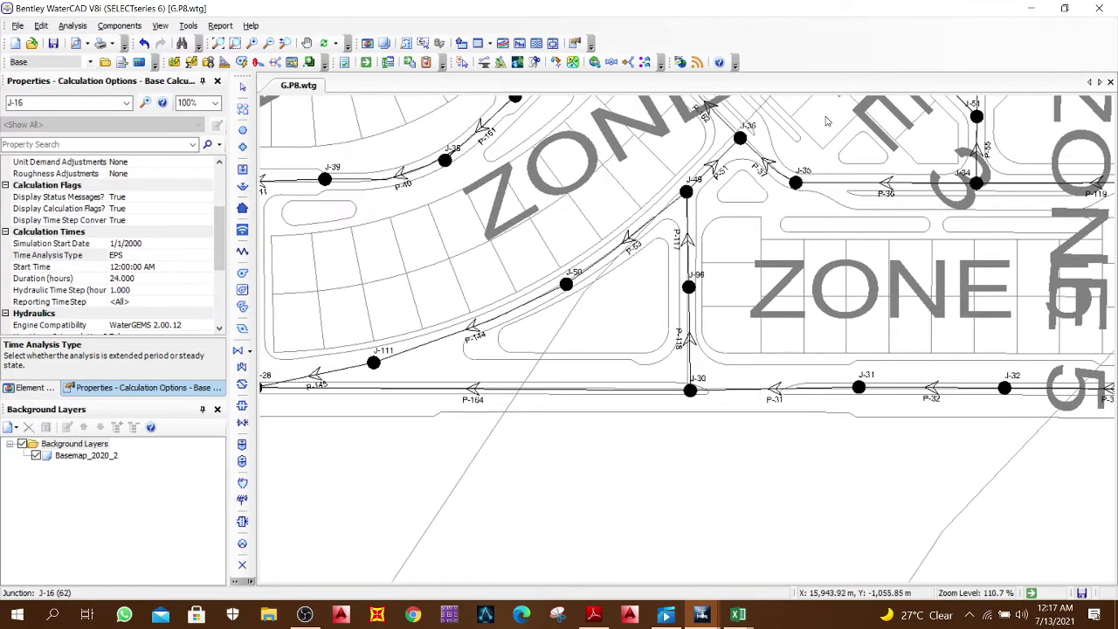
scroll(798, 367, down, 8)
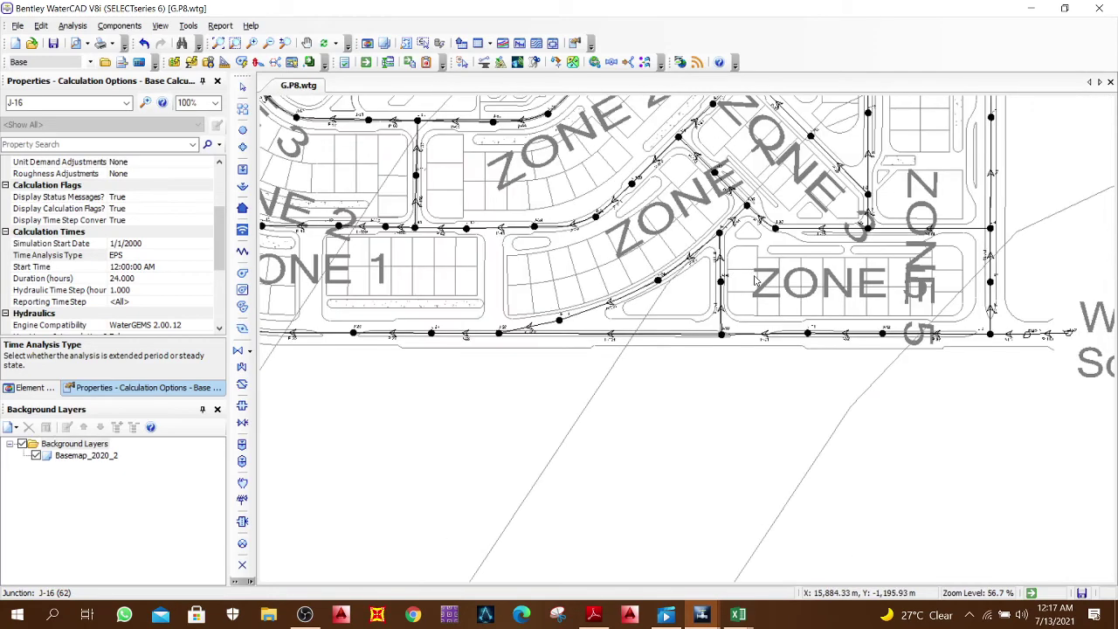
scroll(1024, 467, up, 2)
drag(1024, 467, 675, 371)
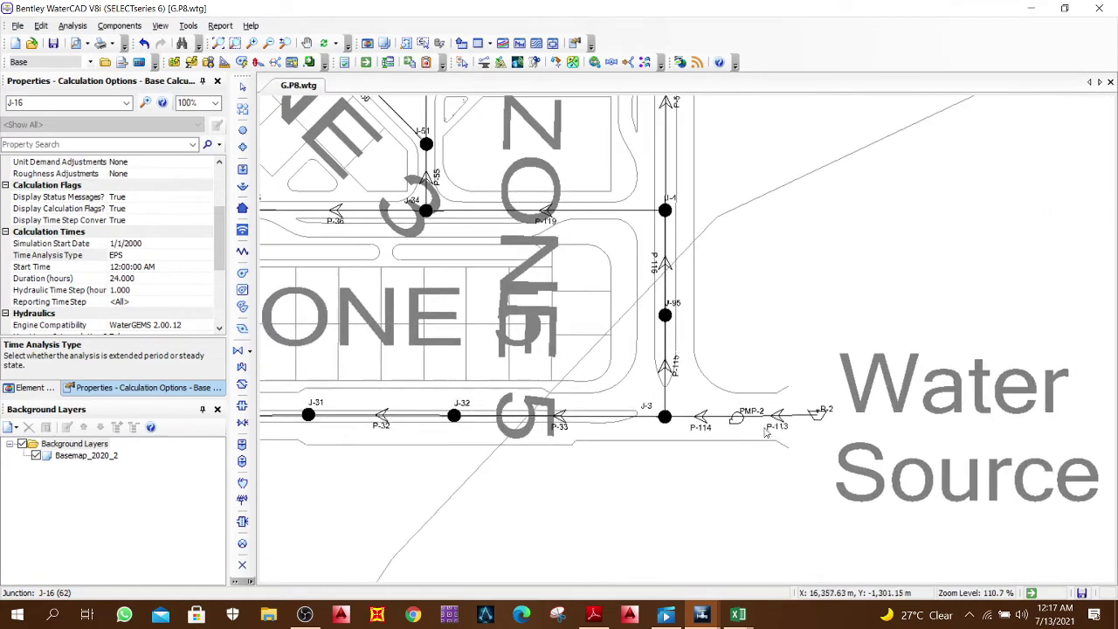
scroll(675, 372, down, 4)
drag(478, 424, 813, 395)
Step: Examine the pipe loops through Zones 1, 2 and 3 and the branch around junctions J-30, J-96, J-49 and J-50
scroll(456, 358, down, 2)
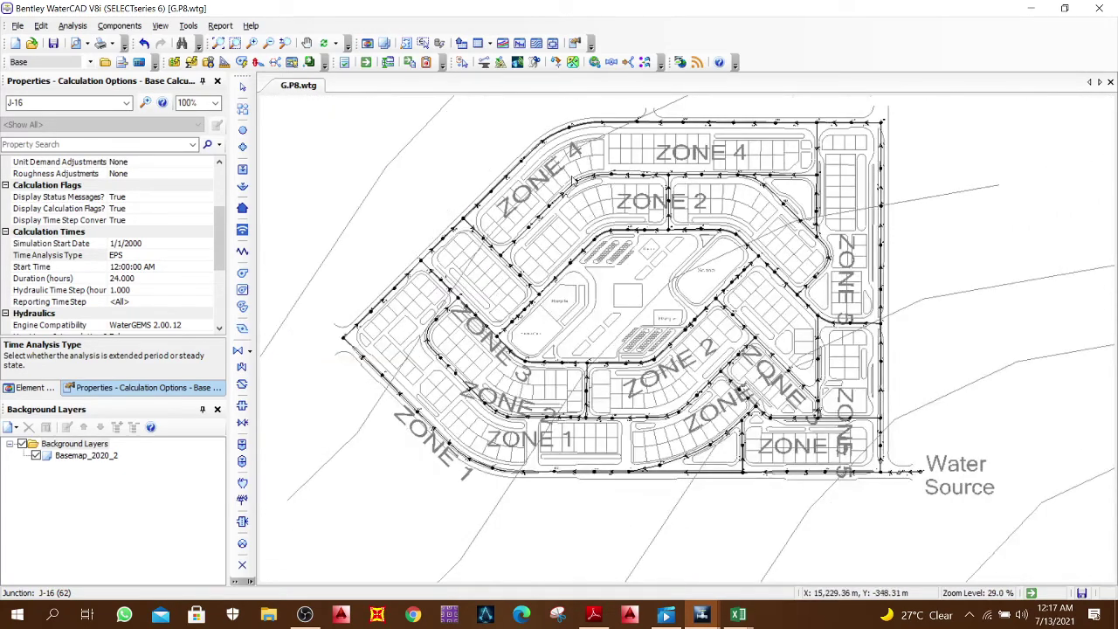
scroll(456, 358, up, 2)
scroll(457, 358, up, 3)
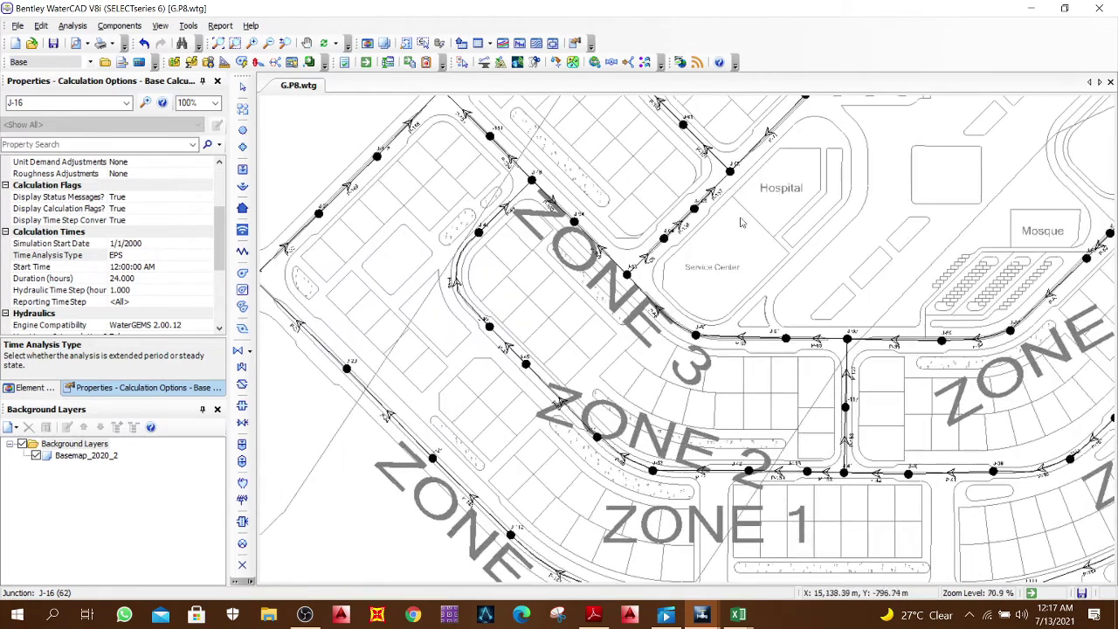
drag(882, 350, 826, 251)
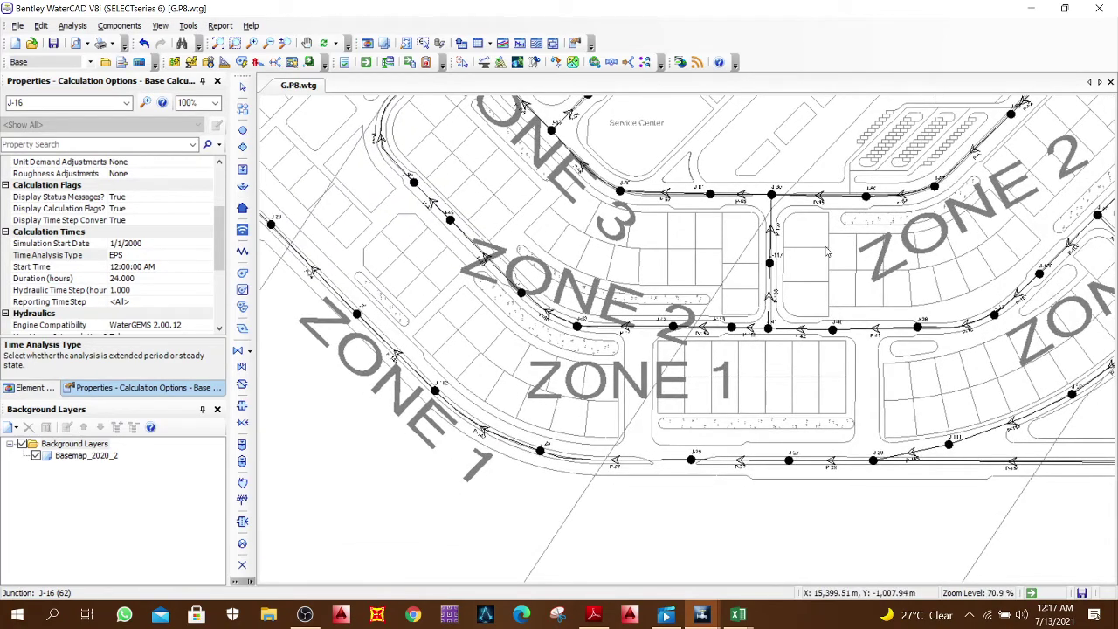
scroll(829, 271, down, 3)
drag(817, 300, 481, 359)
scroll(472, 358, down, 1)
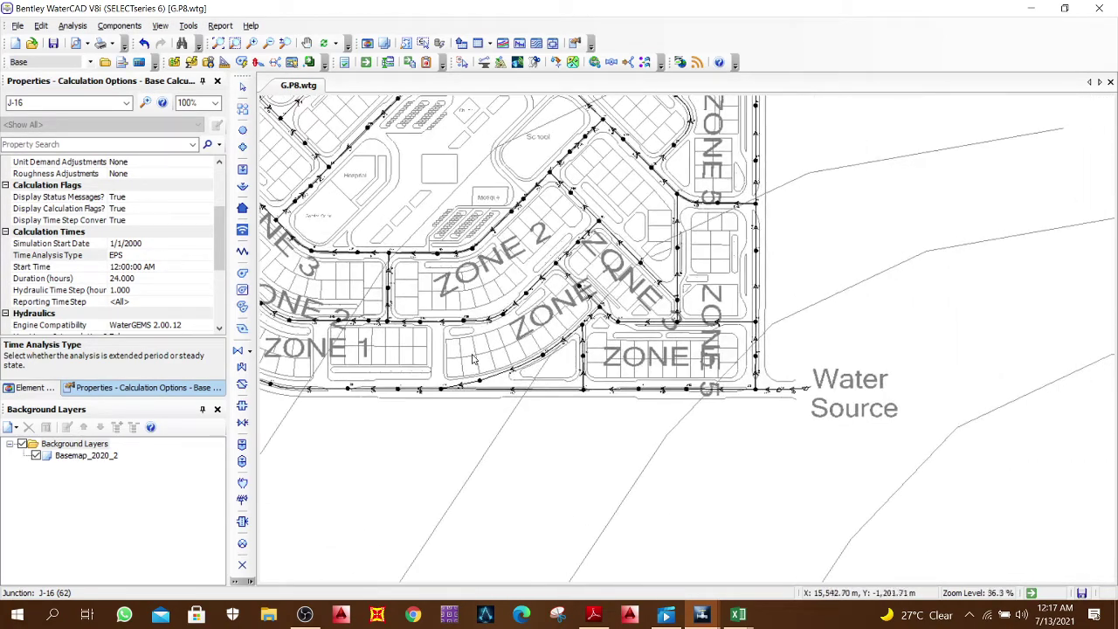
scroll(472, 358, up, 8)
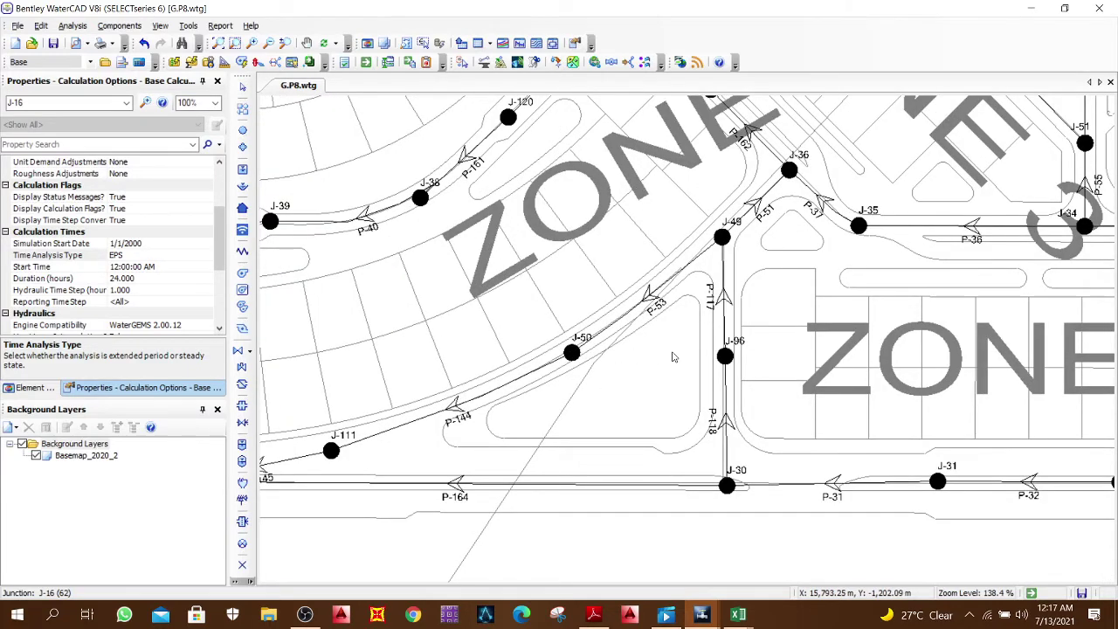
scroll(707, 360, up, 3)
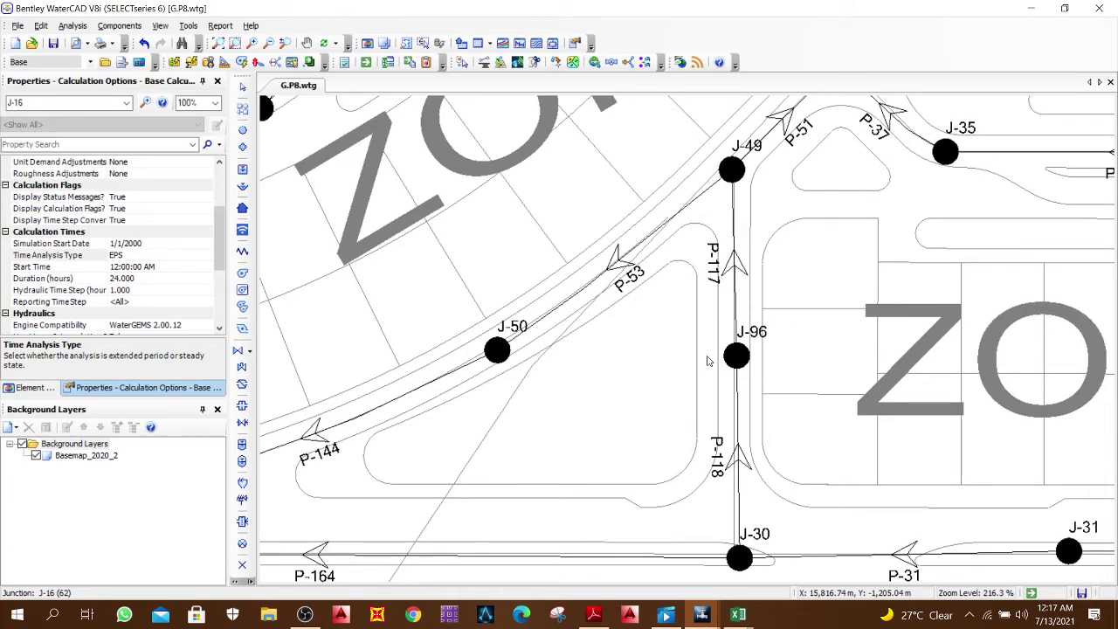
scroll(611, 434, down, 10)
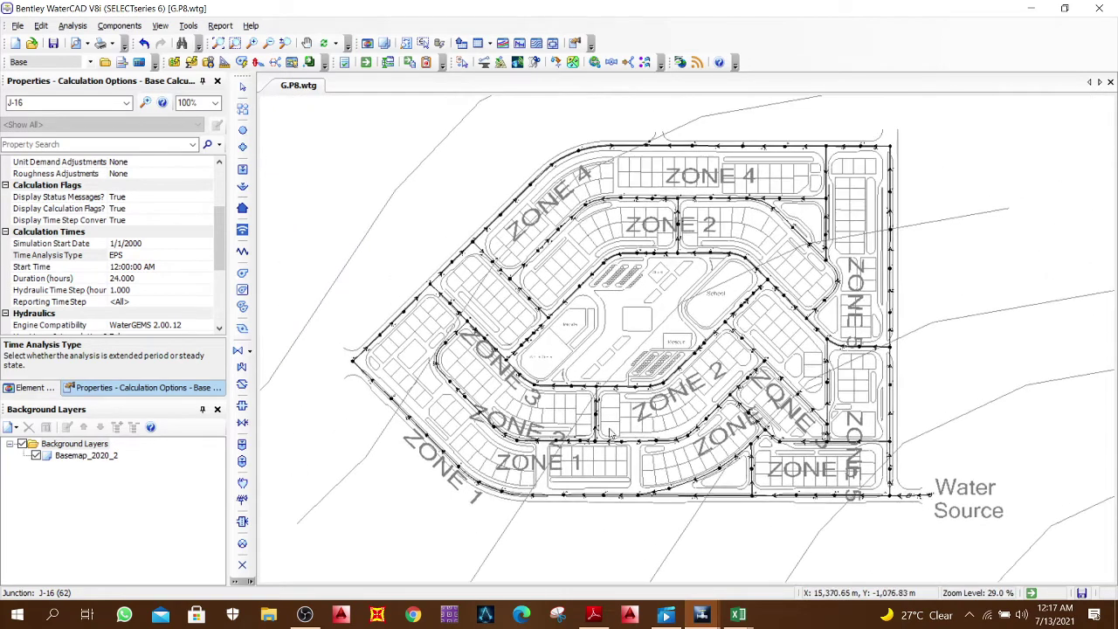
Step: Trace the network from reservoir R-2 through pump PMP-2 and junction J-3 to the branches toward Zones 1, 2 and 3
scroll(542, 373, up, 1)
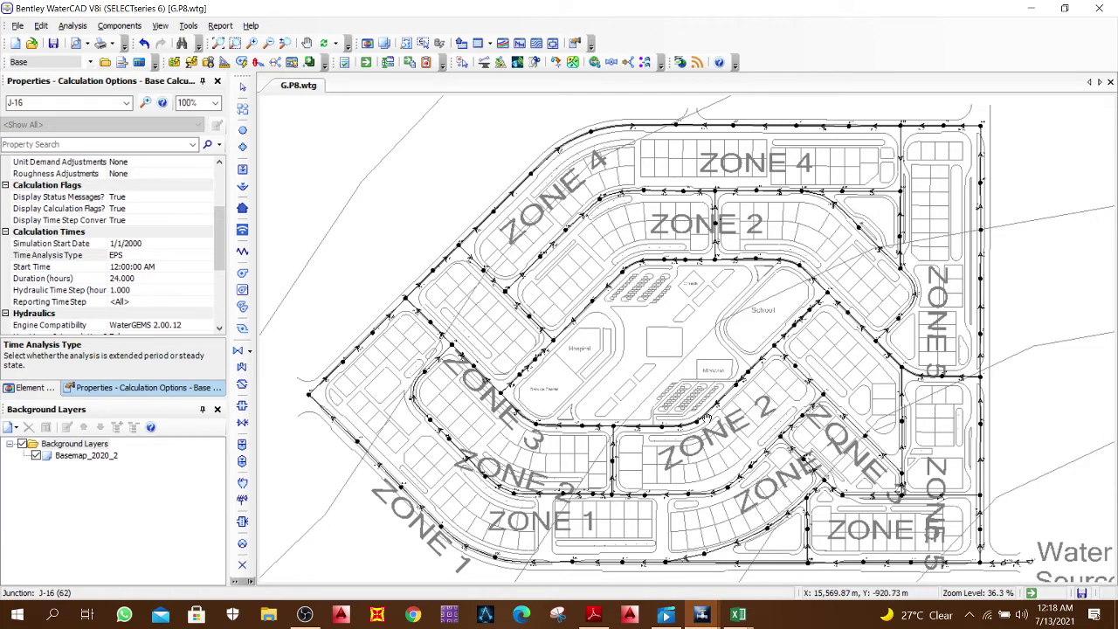
drag(1000, 567, 974, 489)
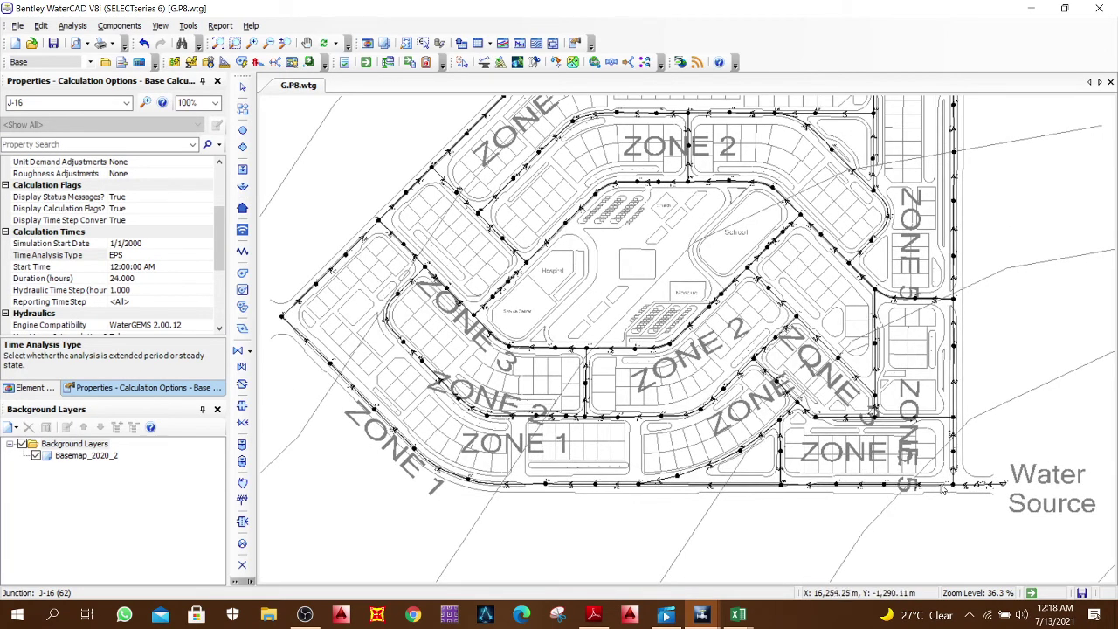
scroll(943, 489, up, 6)
drag(1075, 491, 848, 476)
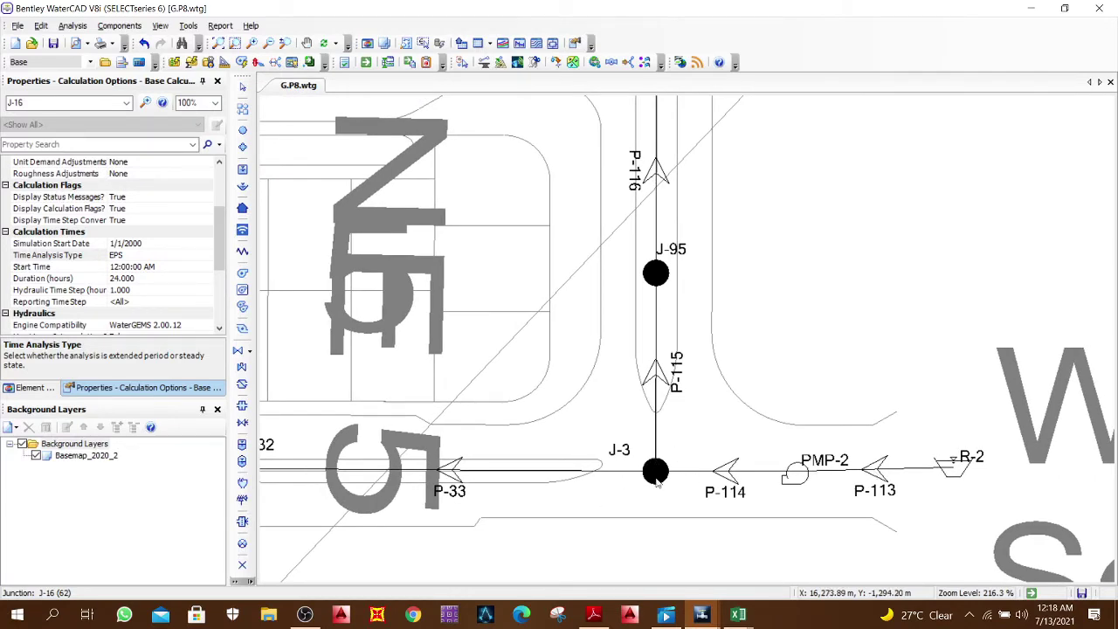
scroll(659, 483, down, 1)
scroll(767, 483, down, 3)
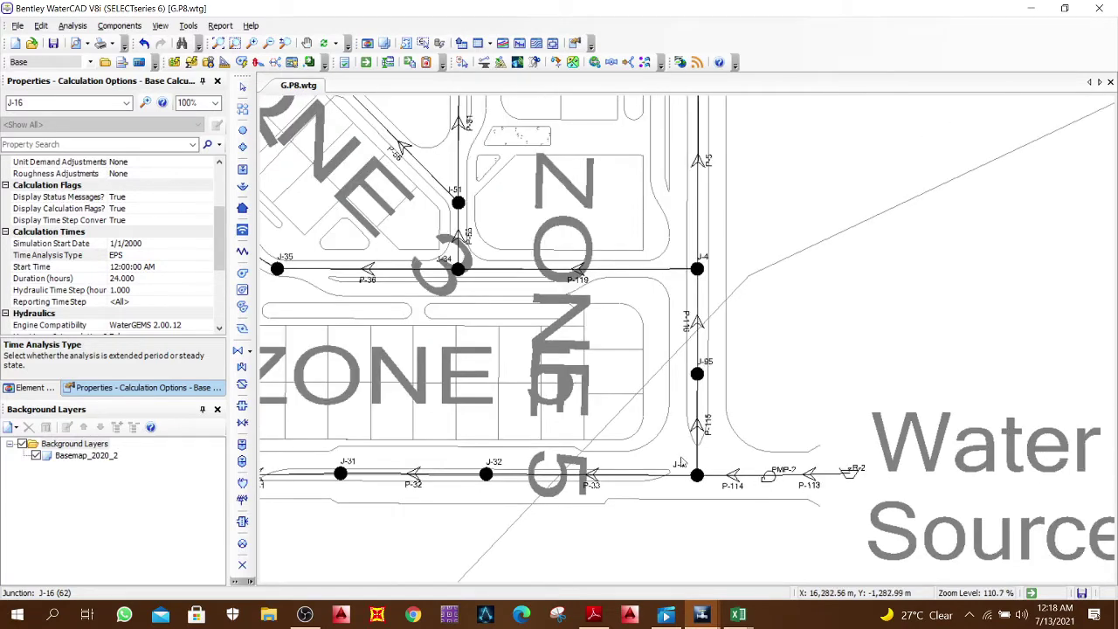
scroll(503, 418, up, 1)
drag(502, 418, 748, 443)
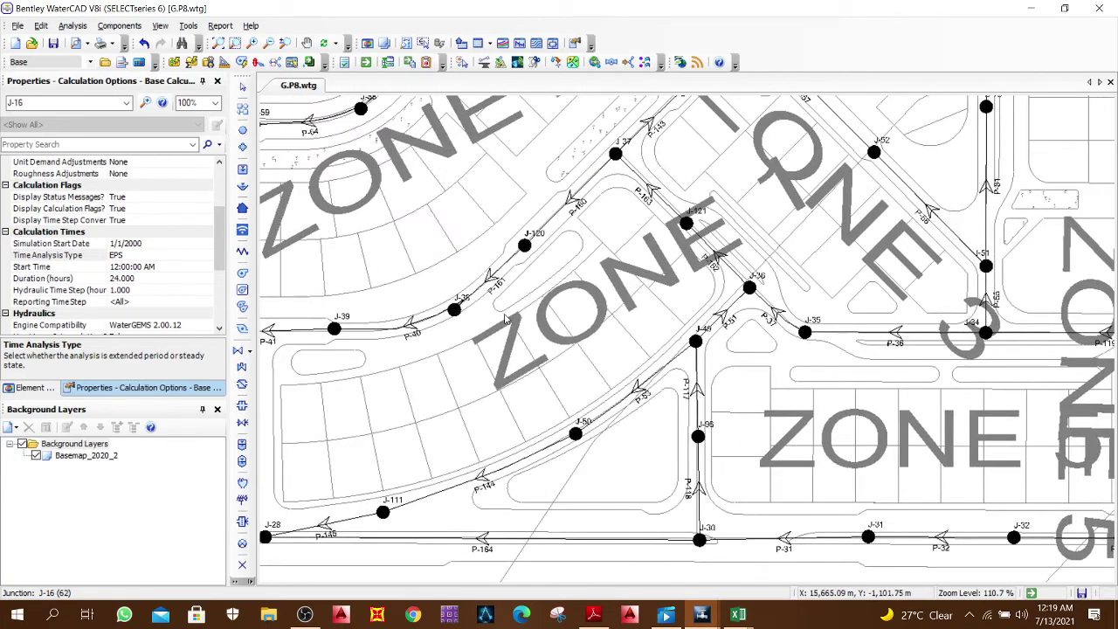
drag(504, 317, 616, 385)
scroll(568, 375, down, 3)
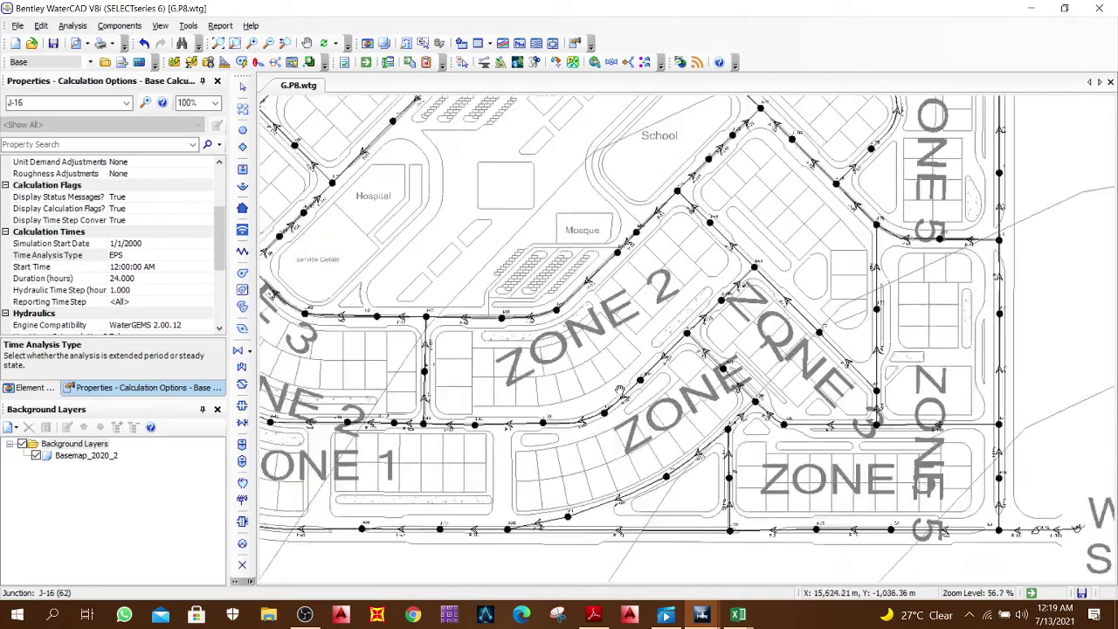
Step: Inspect the properties of junction J-16 on the outer curve of Zone 4
scroll(697, 422, up, 1)
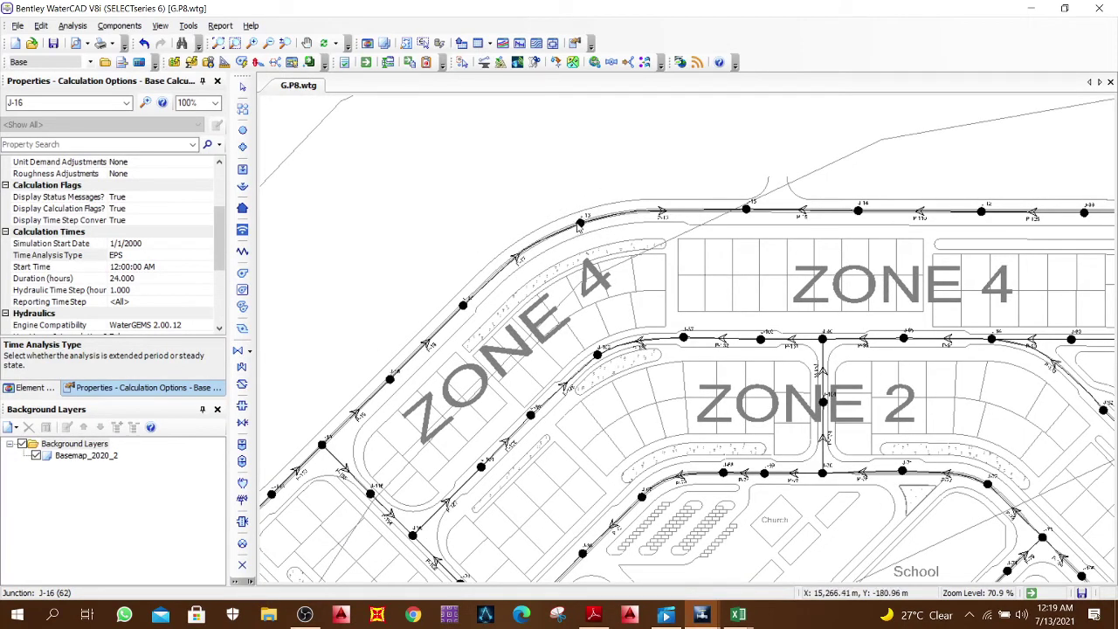
click(579, 224)
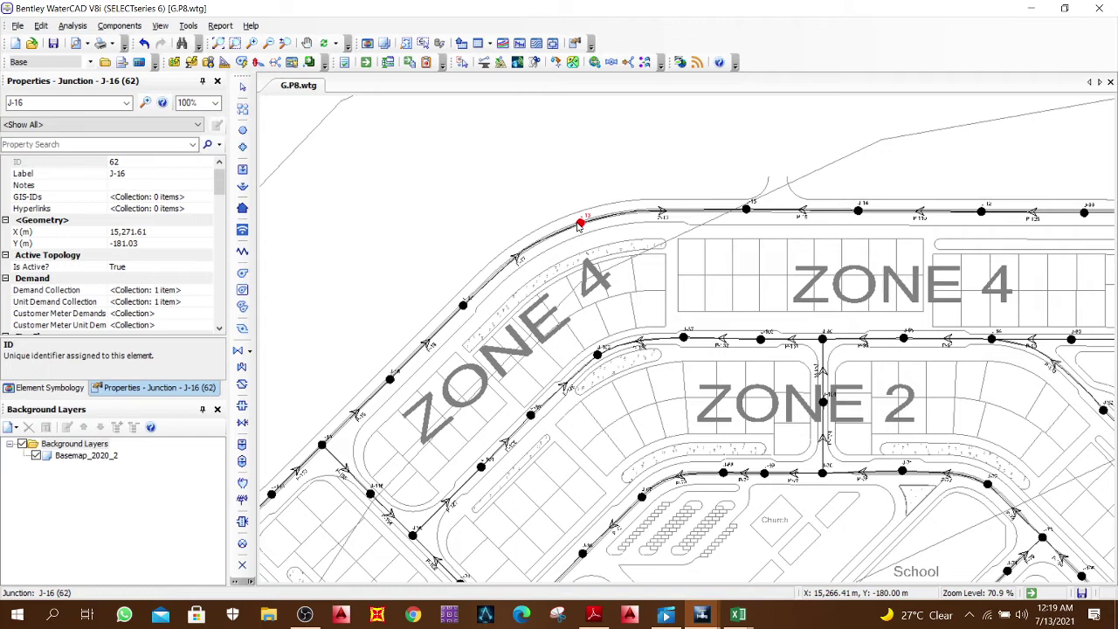
scroll(579, 225, up, 1)
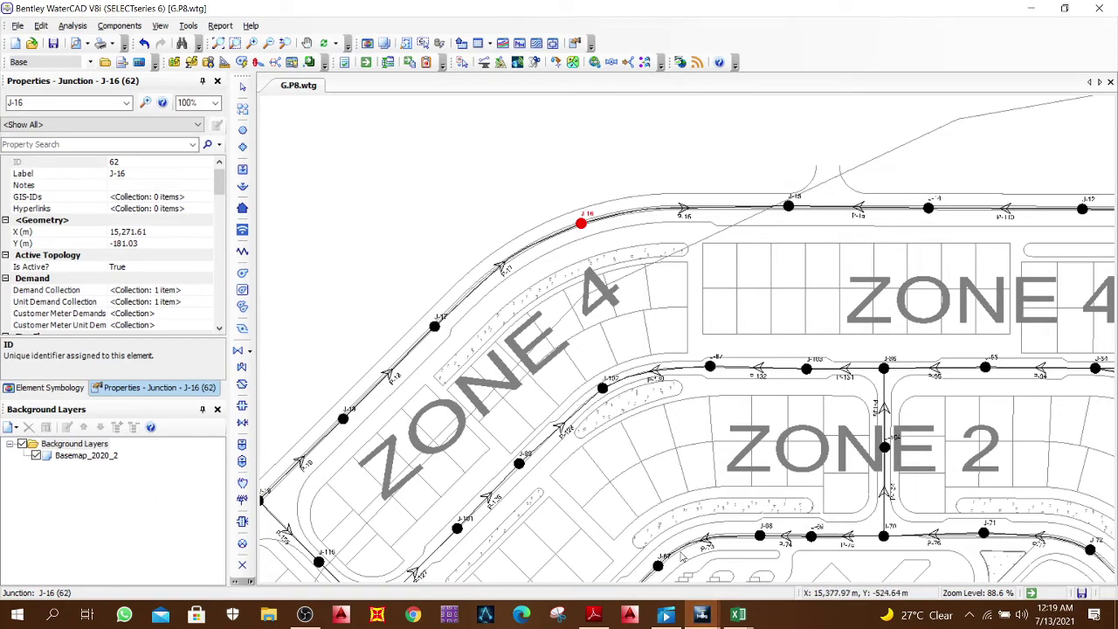
Step: Switch to the Untitled1.wtg model and view the pipes laid between the water source and Zone 1
mouse_move(703, 617)
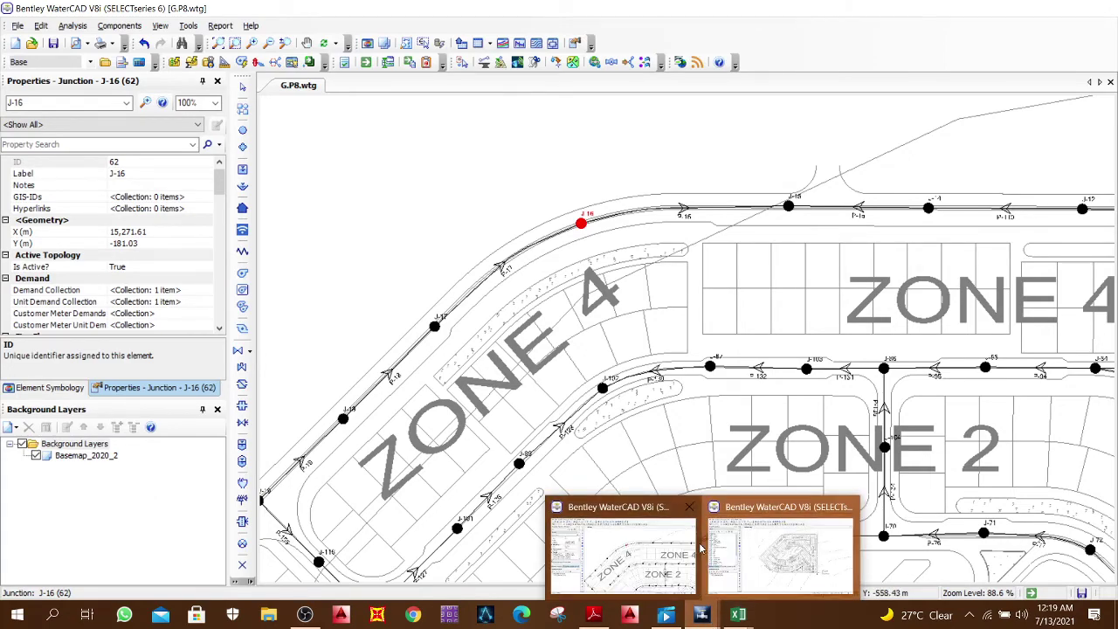
click(765, 552)
scroll(830, 420, up, 7)
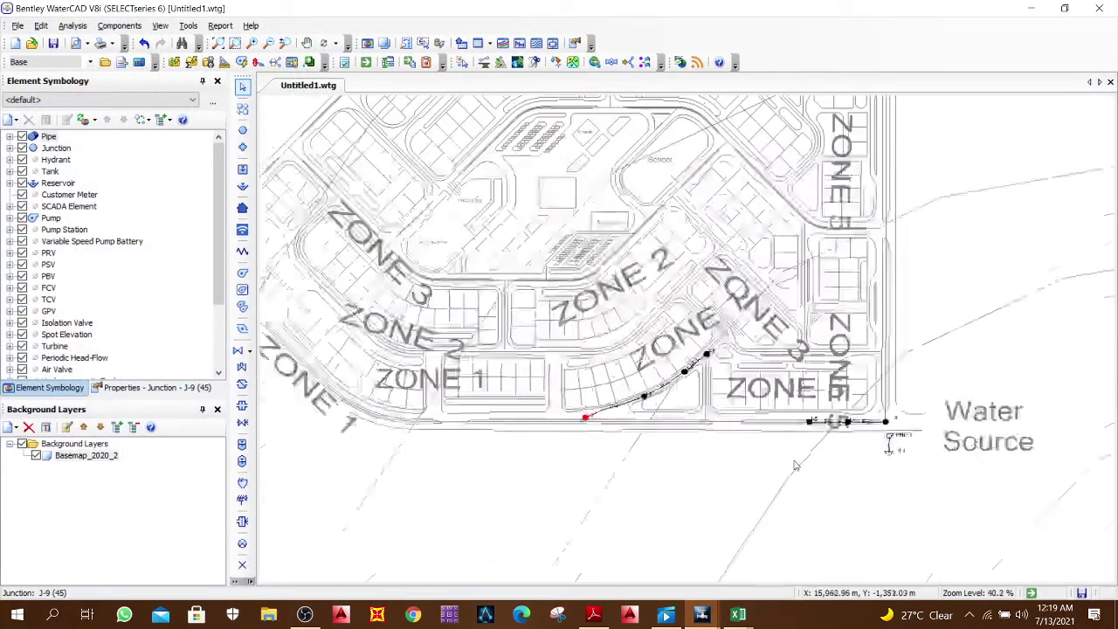
scroll(1005, 415, down, 4)
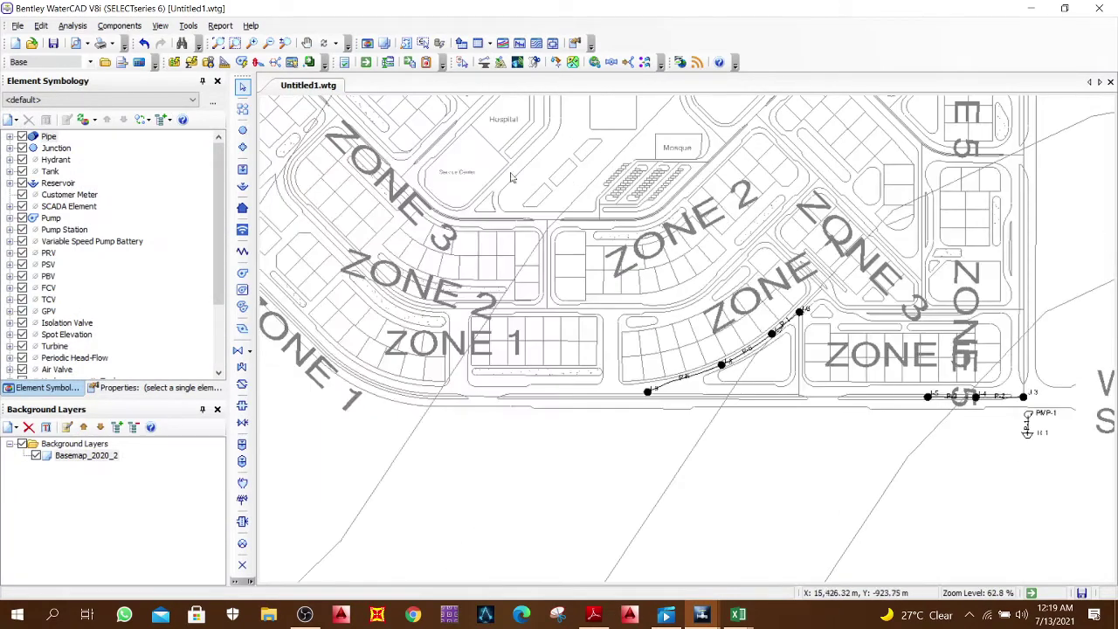
click(122, 26)
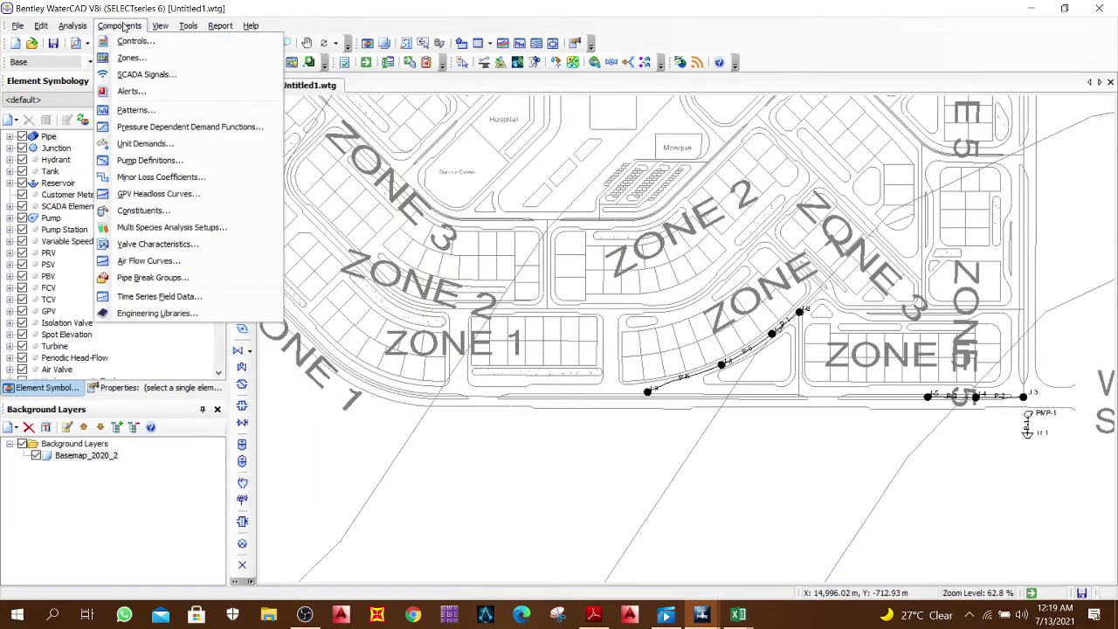
click(148, 144)
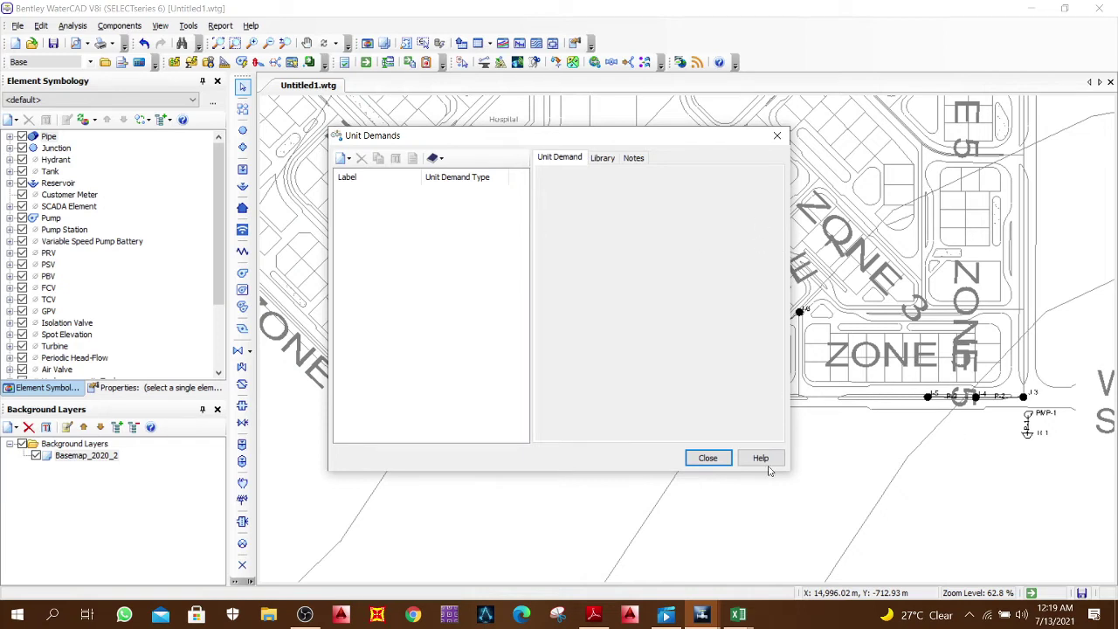
click(707, 457)
Step: Examine junctions J-3 to J-9 and their connecting pipes along the roads below Zones 5 and 1
scroll(892, 358, up, 5)
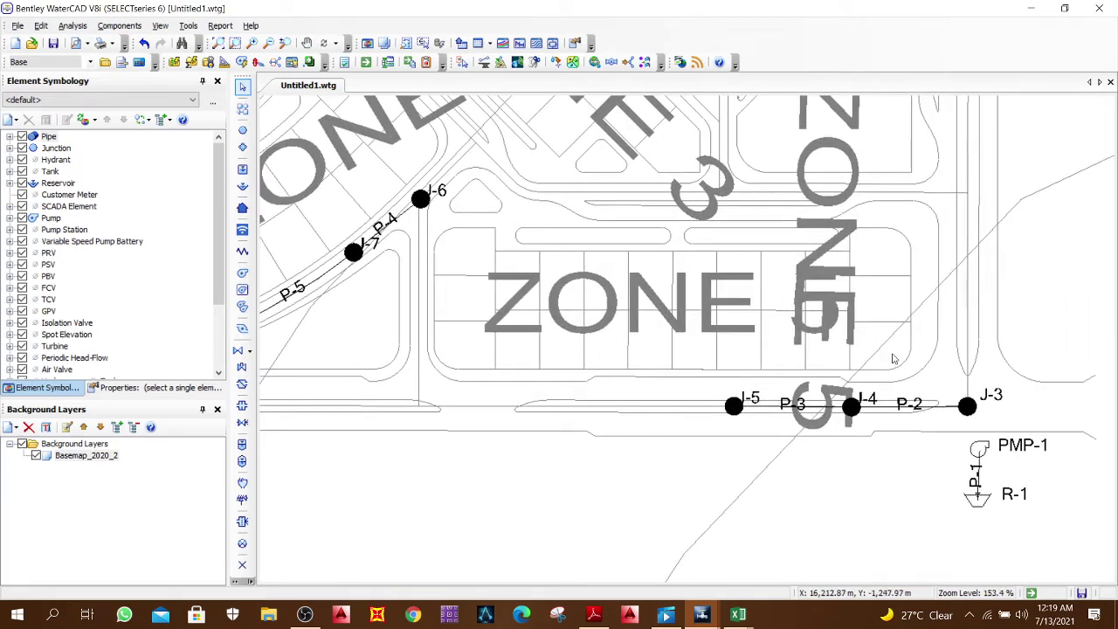
scroll(896, 360, up, 4)
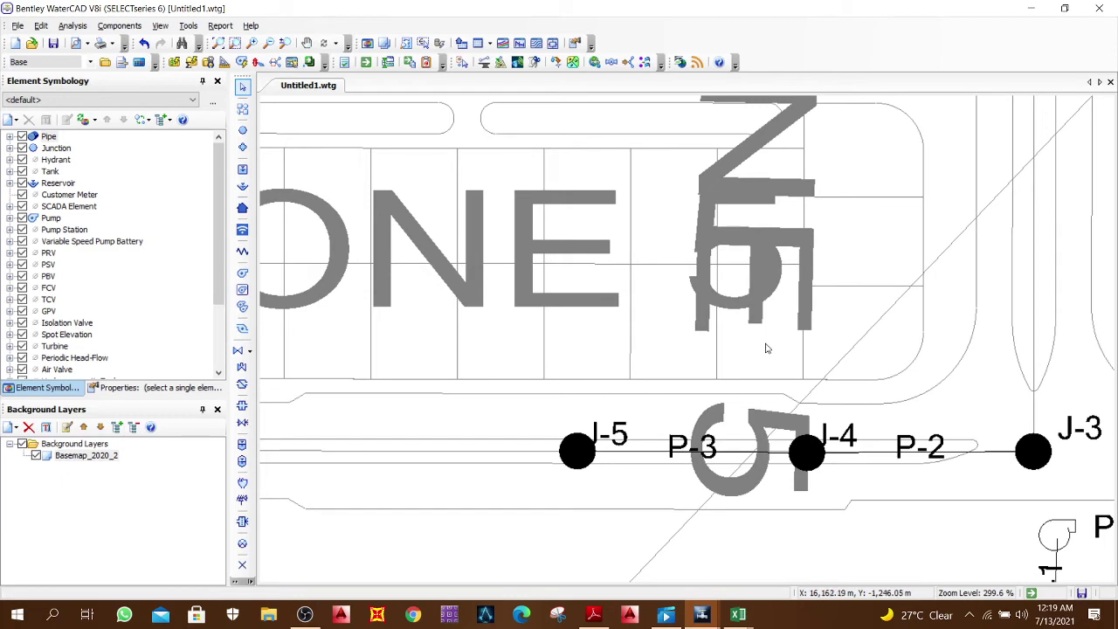
scroll(896, 331, down, 4)
scroll(647, 369, up, 4)
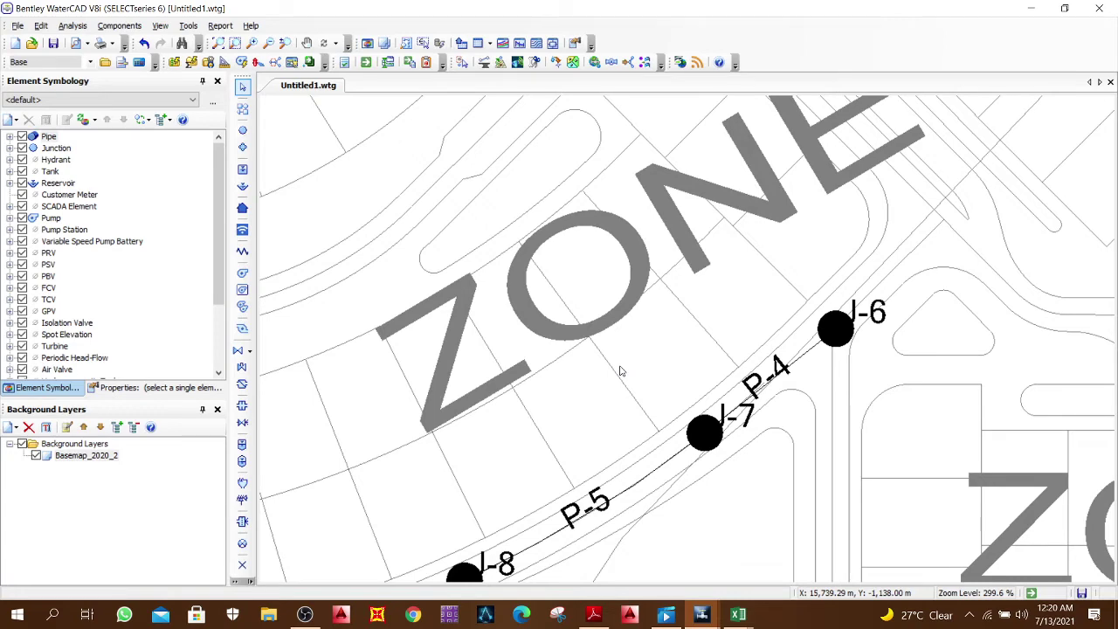
scroll(620, 371, down, 4)
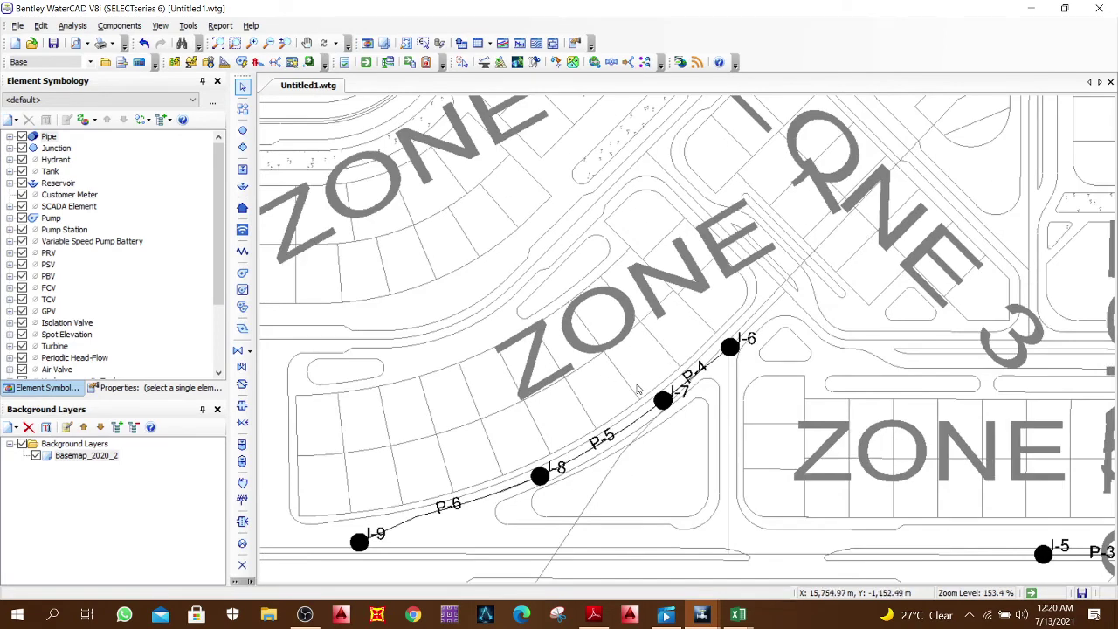
drag(674, 365, 379, 289)
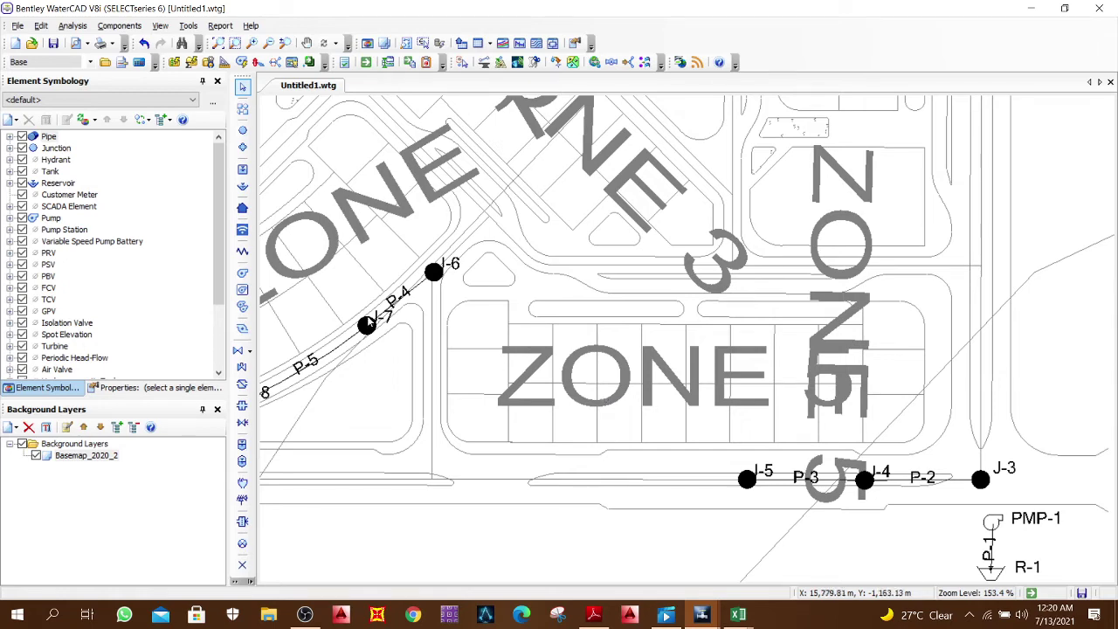
Step: Add a count-type unit demand named zone 1 and open its unit demand value for editing
click(123, 30)
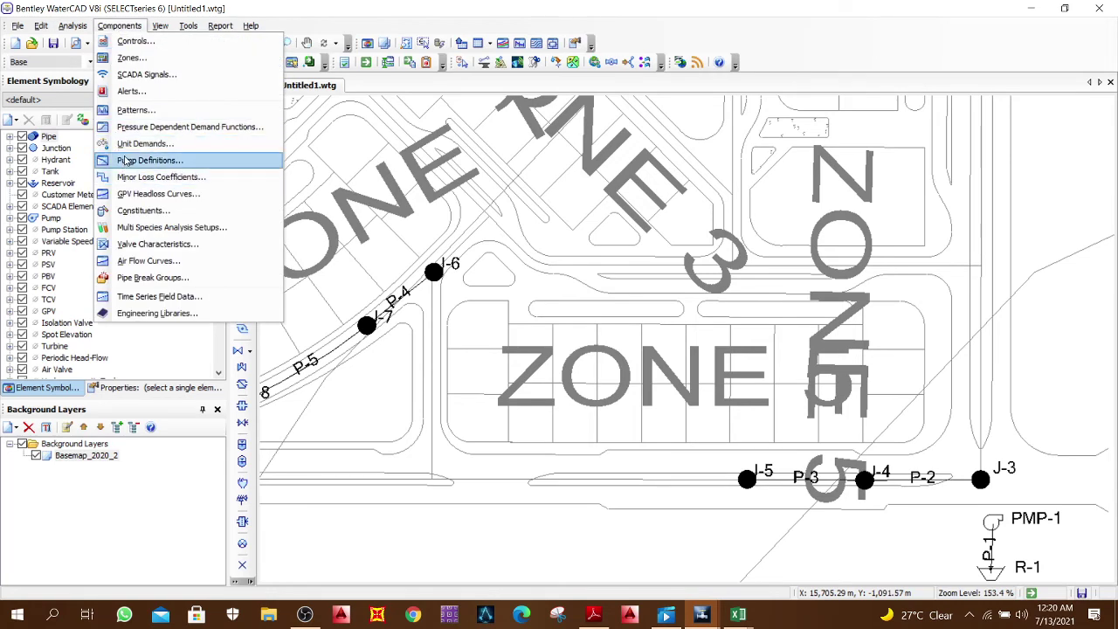
click(124, 144)
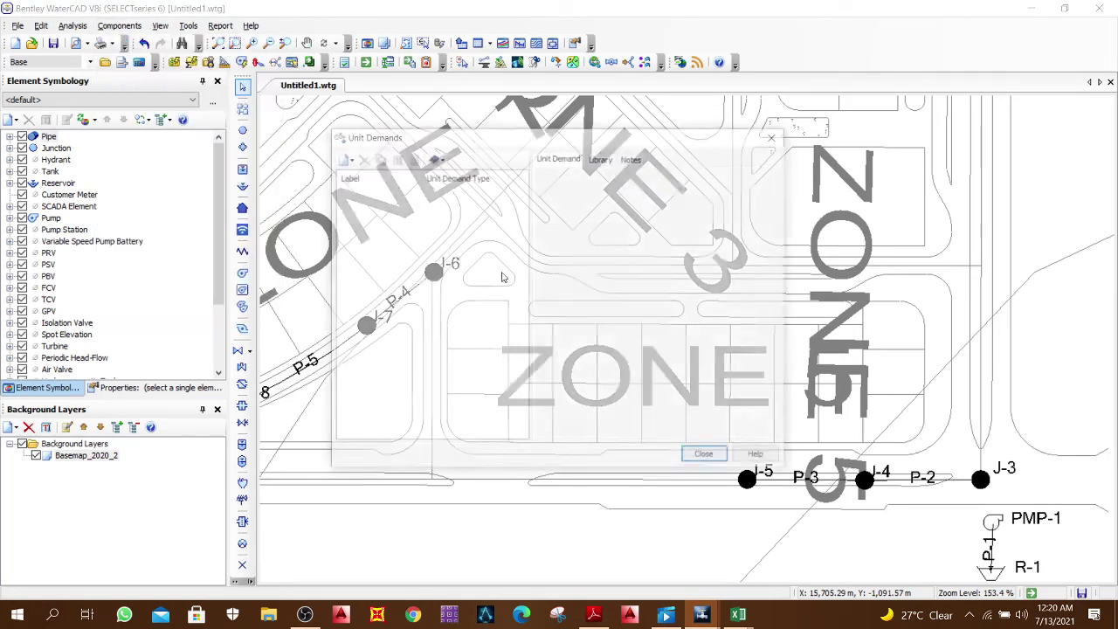
click(347, 159)
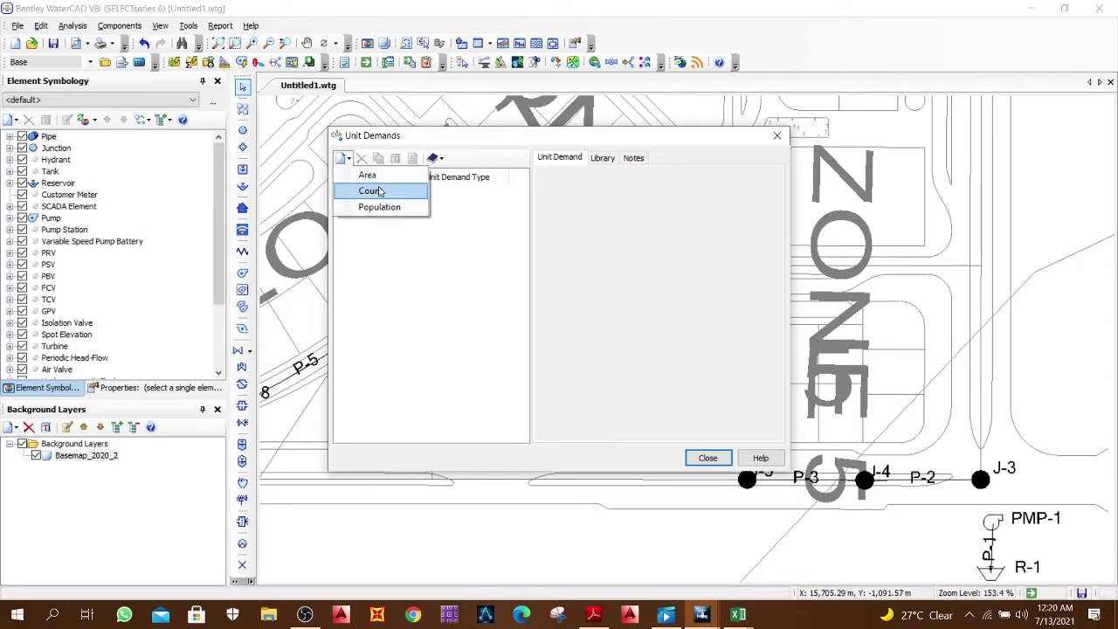
click(380, 191)
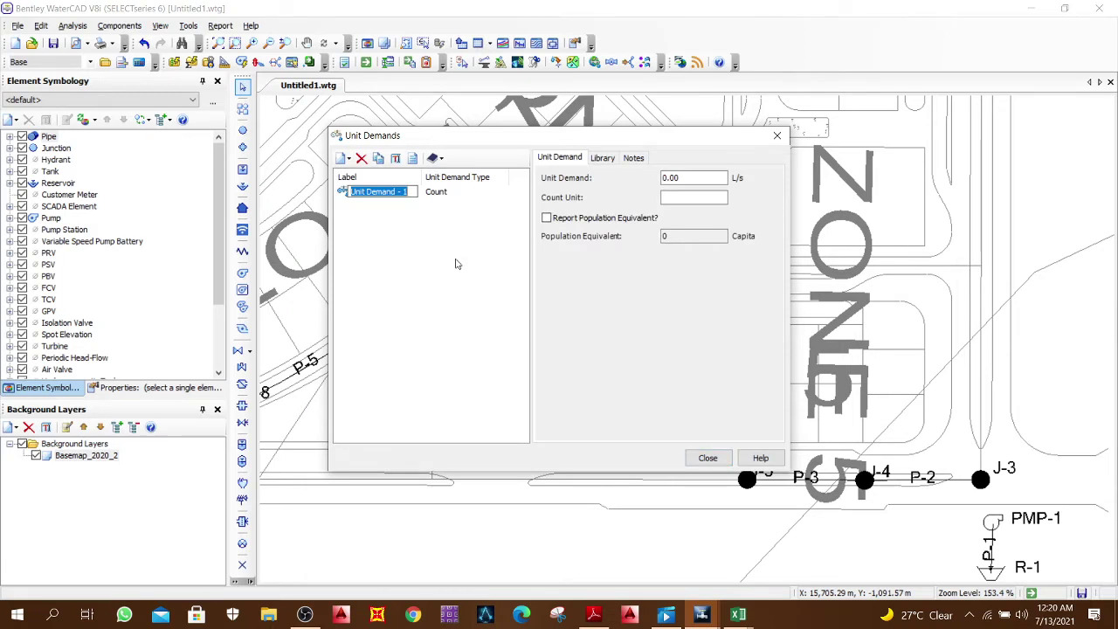
text(zo)
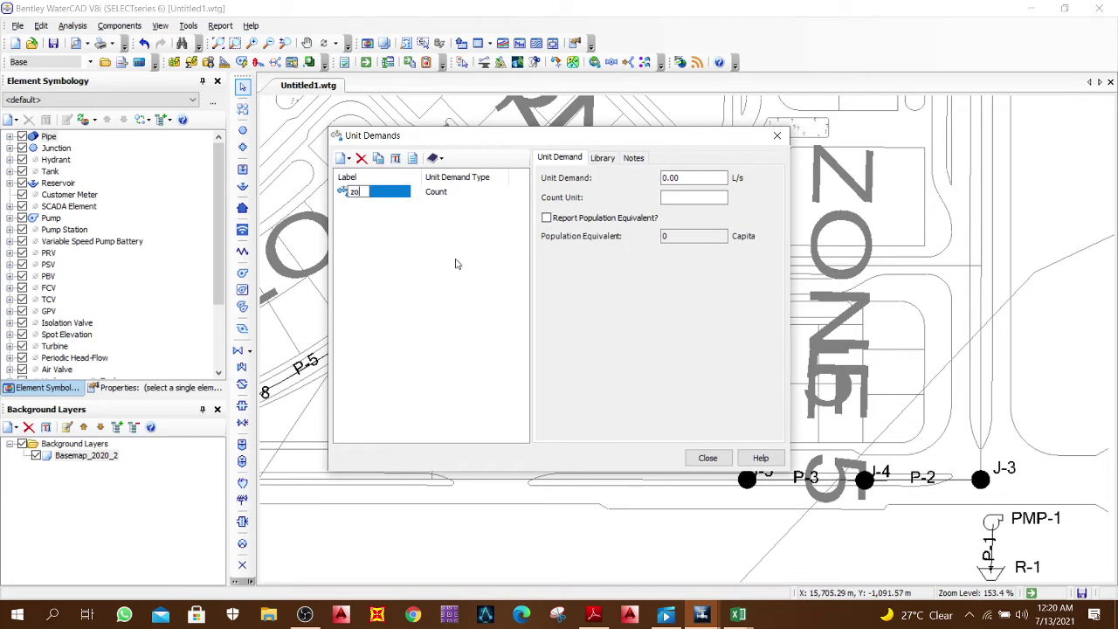
text(ne 1)
click(707, 175)
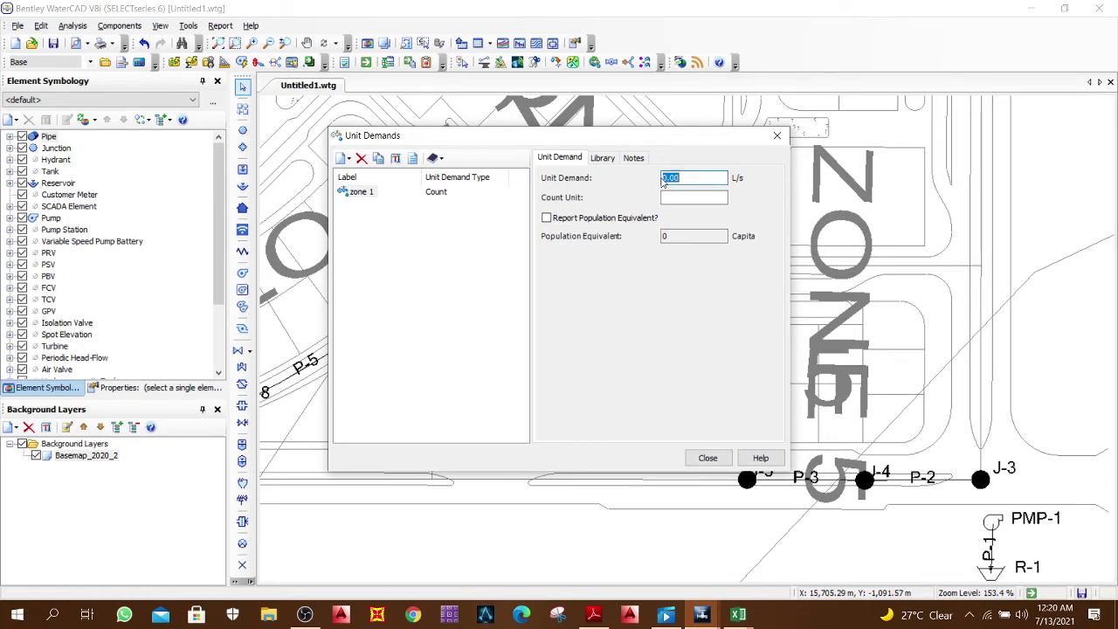
Step: Switch to the Population workbook in Excel and examine the residential building table for the per-zone figures
mouse_move(749, 620)
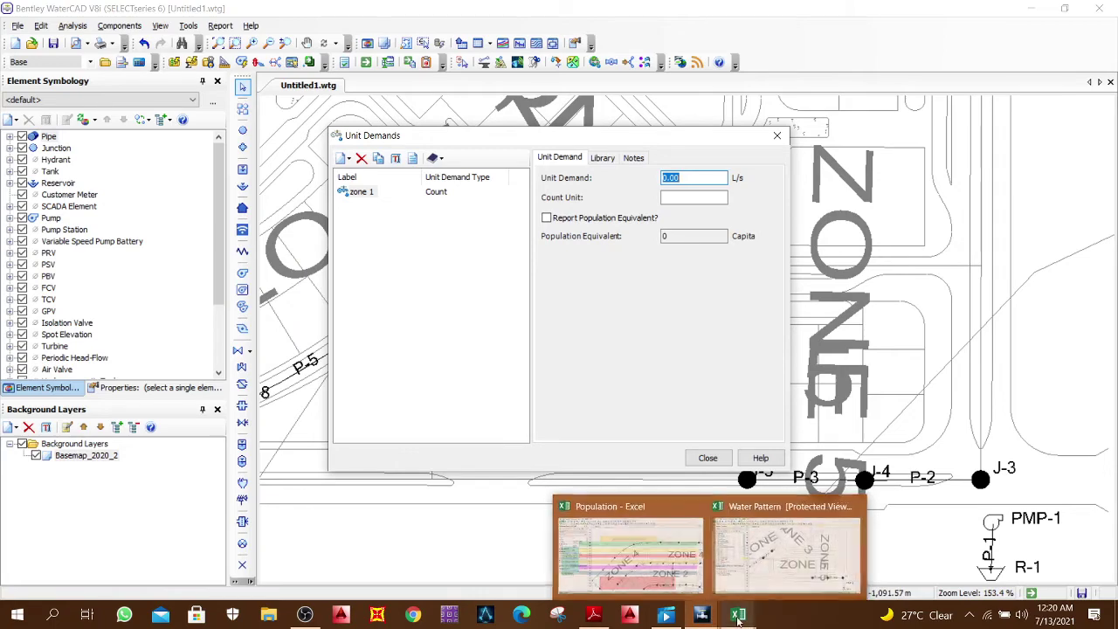
click(738, 615)
click(669, 566)
scroll(629, 384, down, 3)
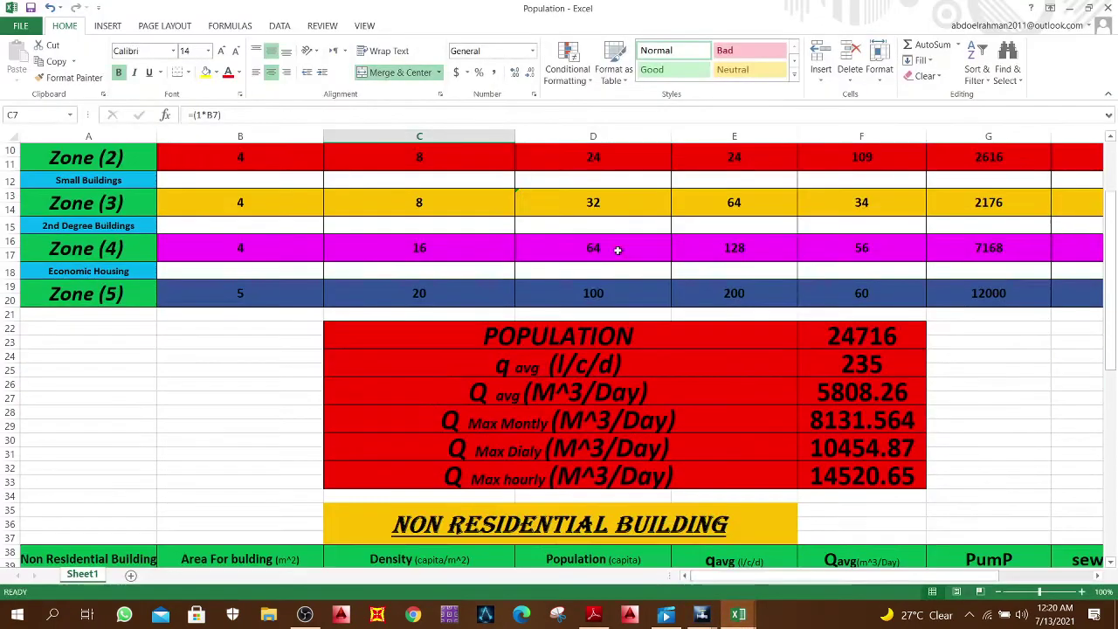
scroll(603, 385, up, 3)
drag(832, 575, 801, 575)
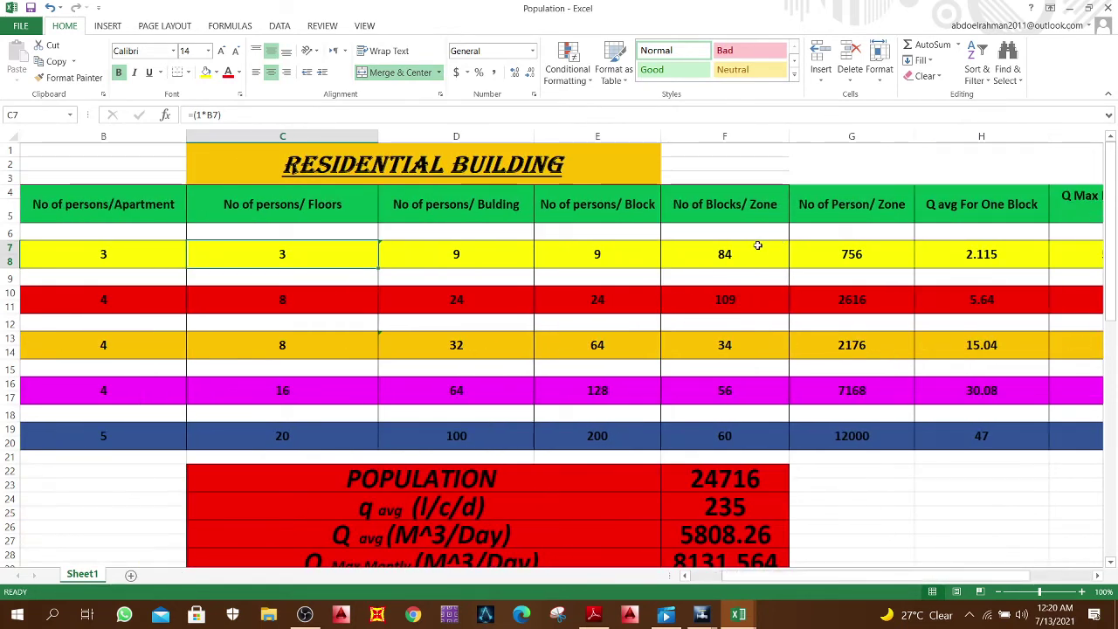
Step: Check Zone 1's persons per zone and persons per block against the average consumption q avg (l/c/d)
click(800, 250)
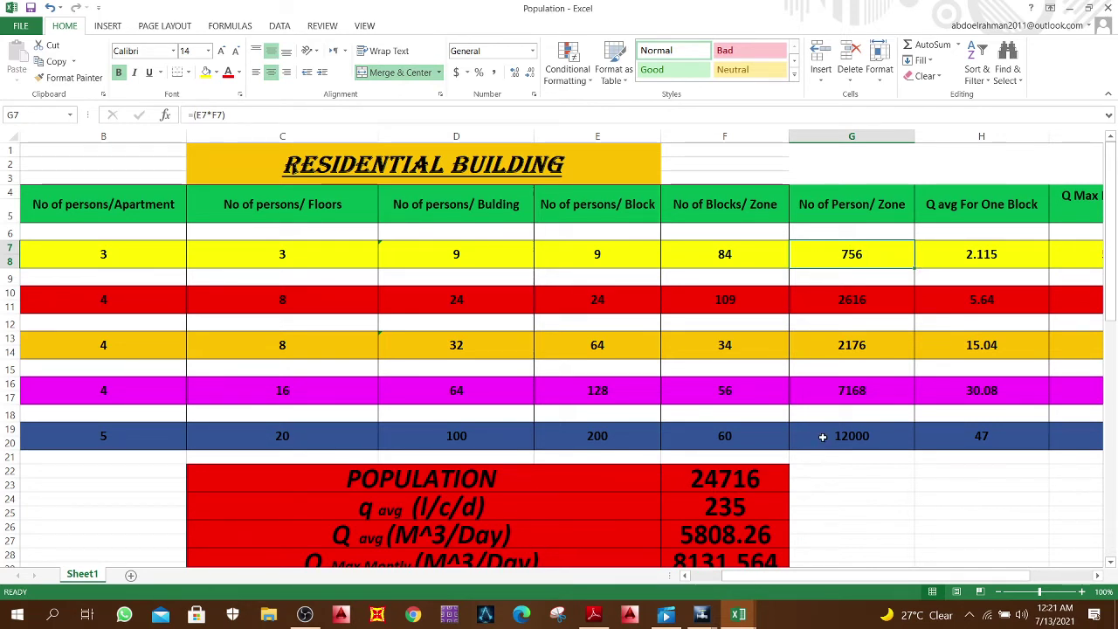
click(713, 507)
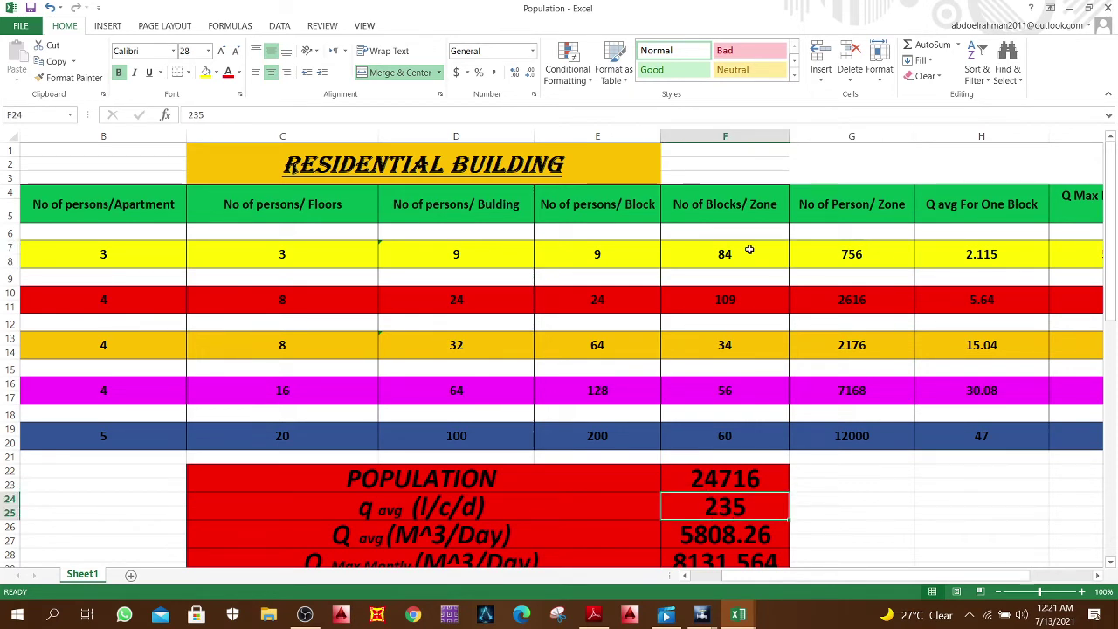
click(601, 250)
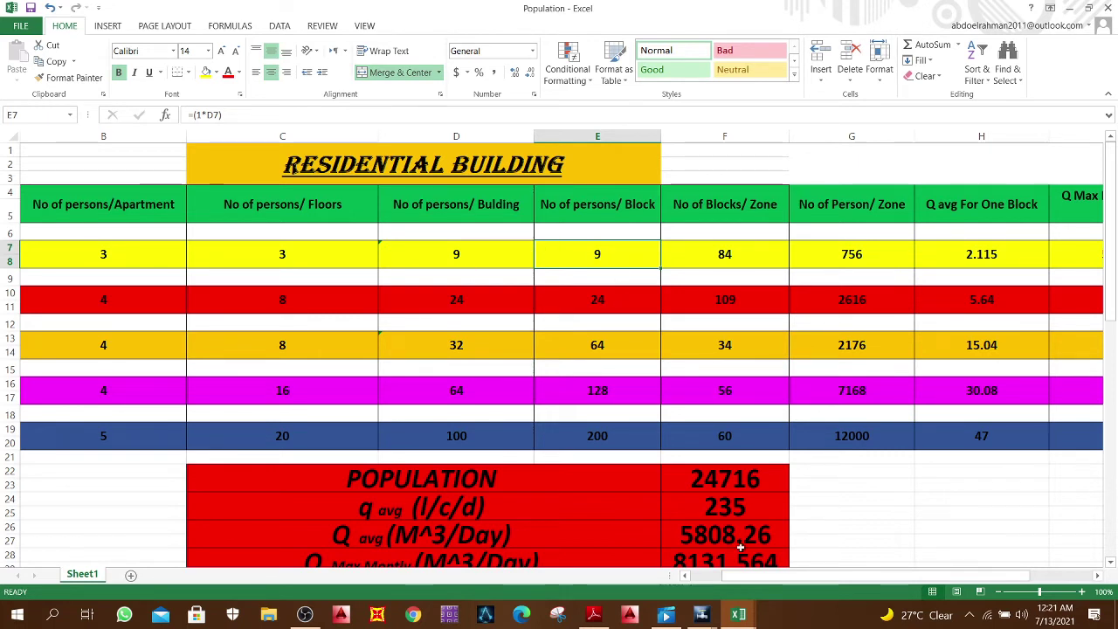
click(738, 511)
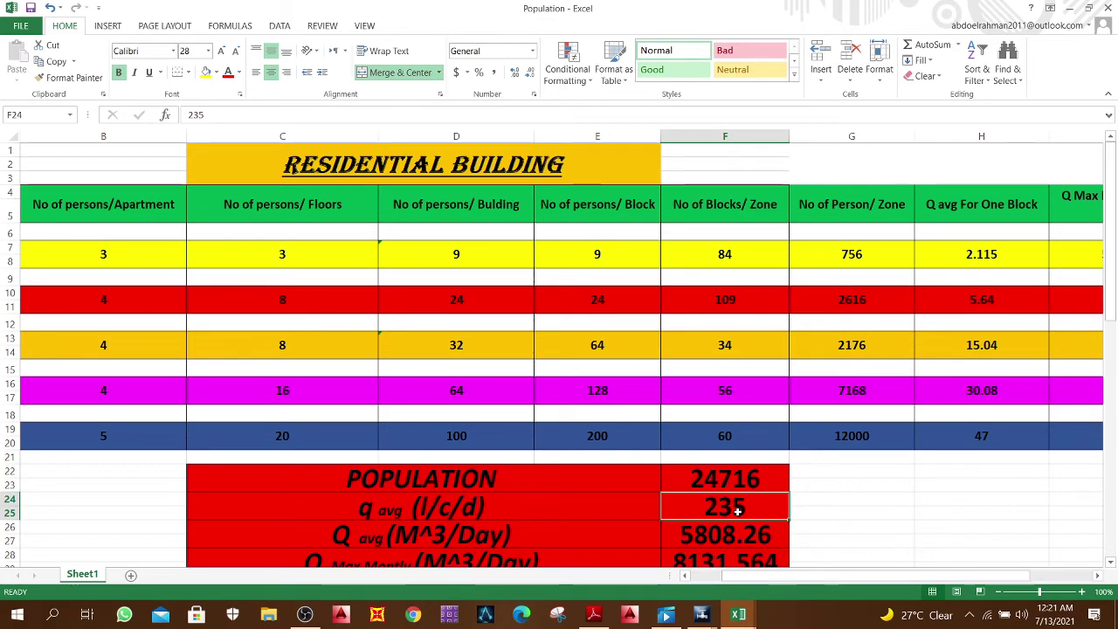
click(642, 262)
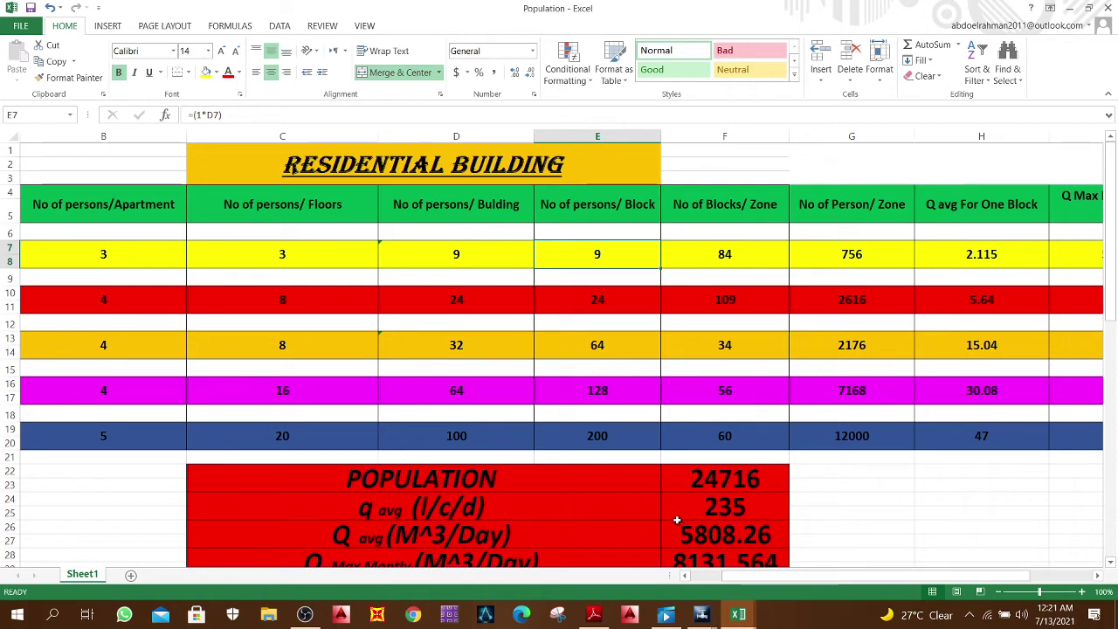
click(729, 518)
click(619, 255)
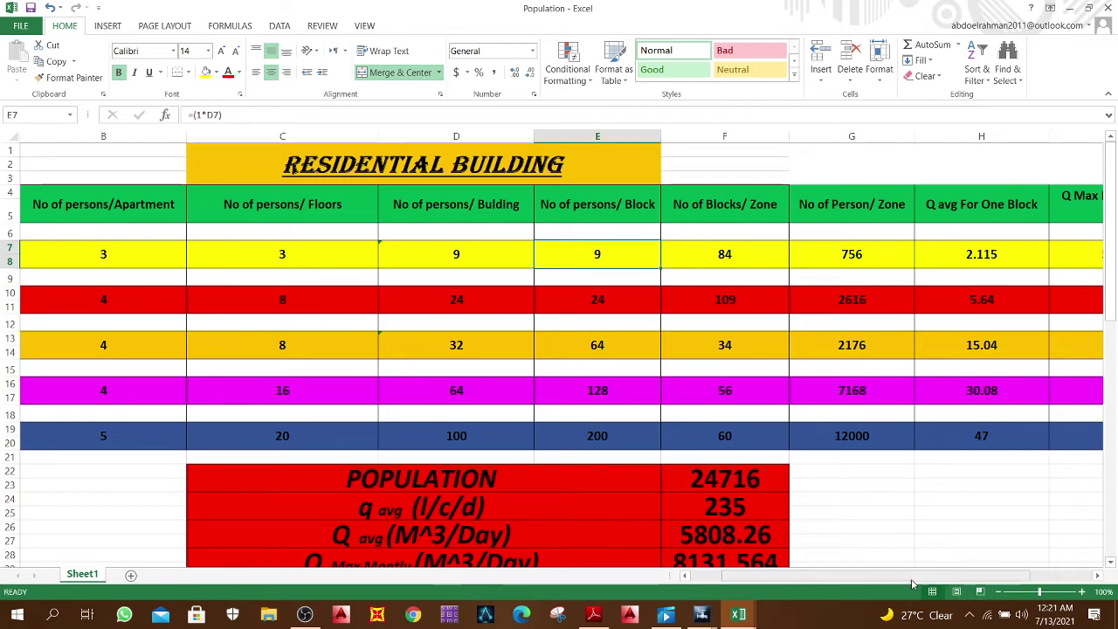
Step: Inspect the formula behind Zone 1's average flow for one block in cell H7
drag(913, 578, 946, 580)
click(815, 252)
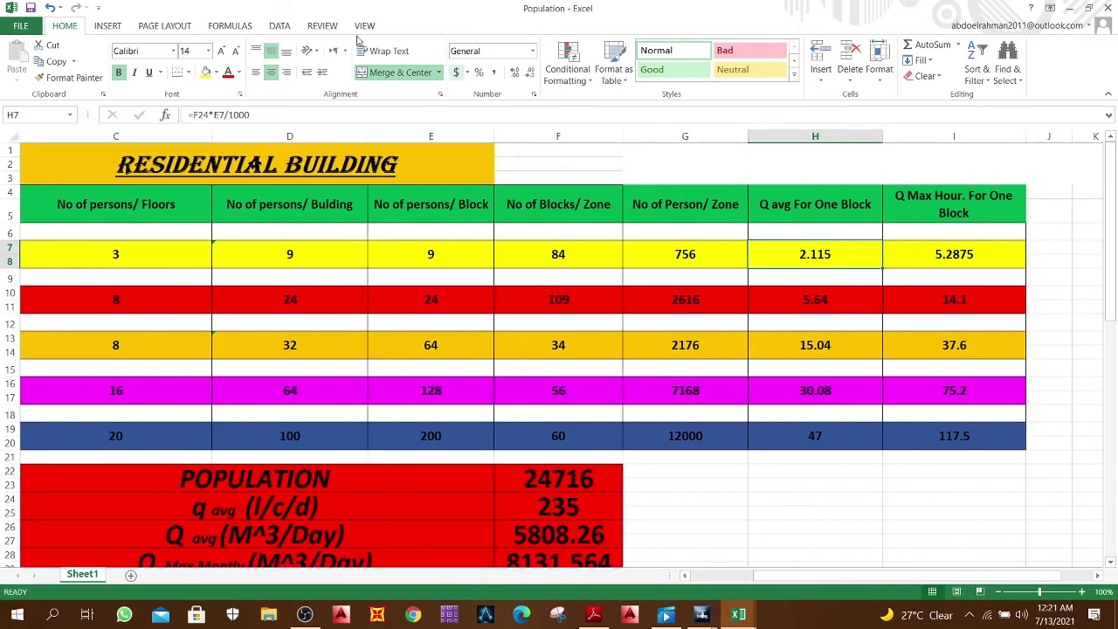
key(F2)
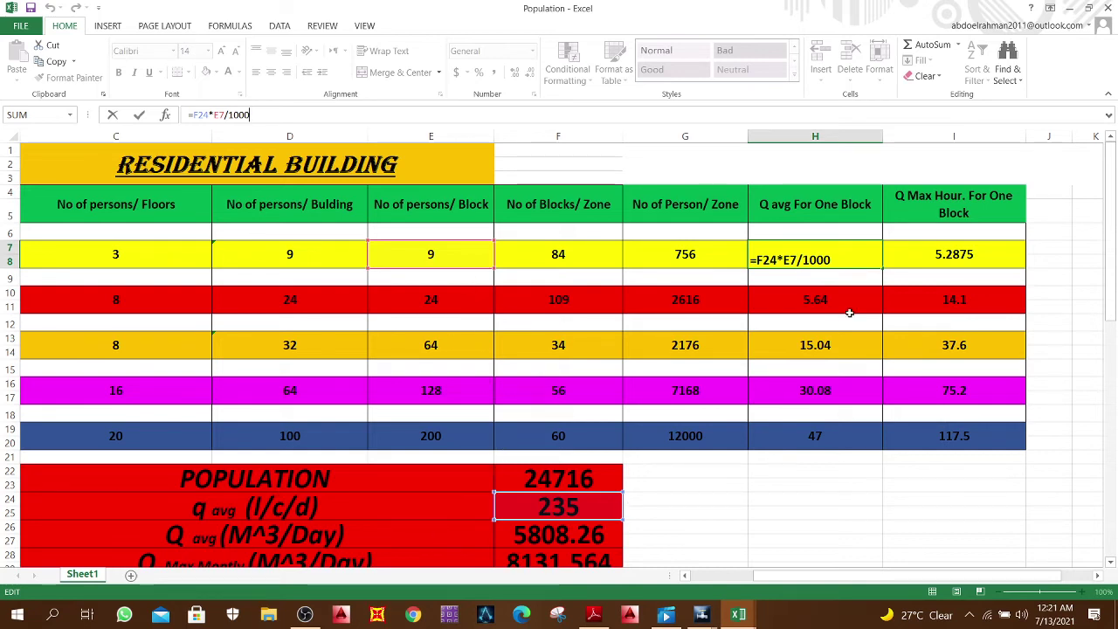
click(854, 481)
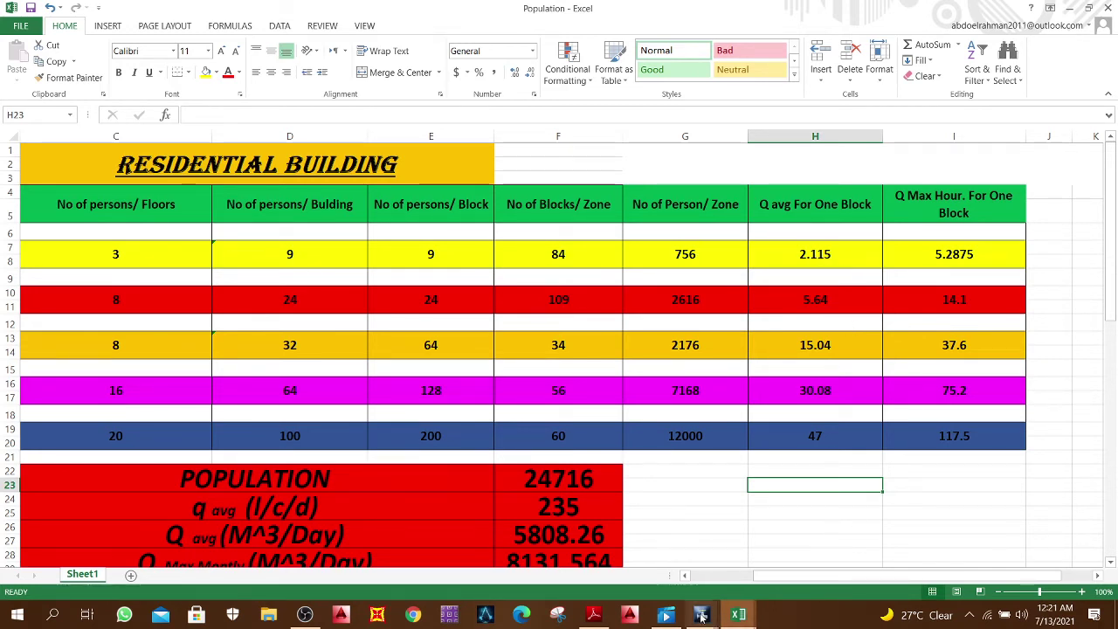
Step: Switch to the G.P8.wtg model in WaterCAD and inspect its unit demands for zone 1 and zone2
mouse_move(701, 614)
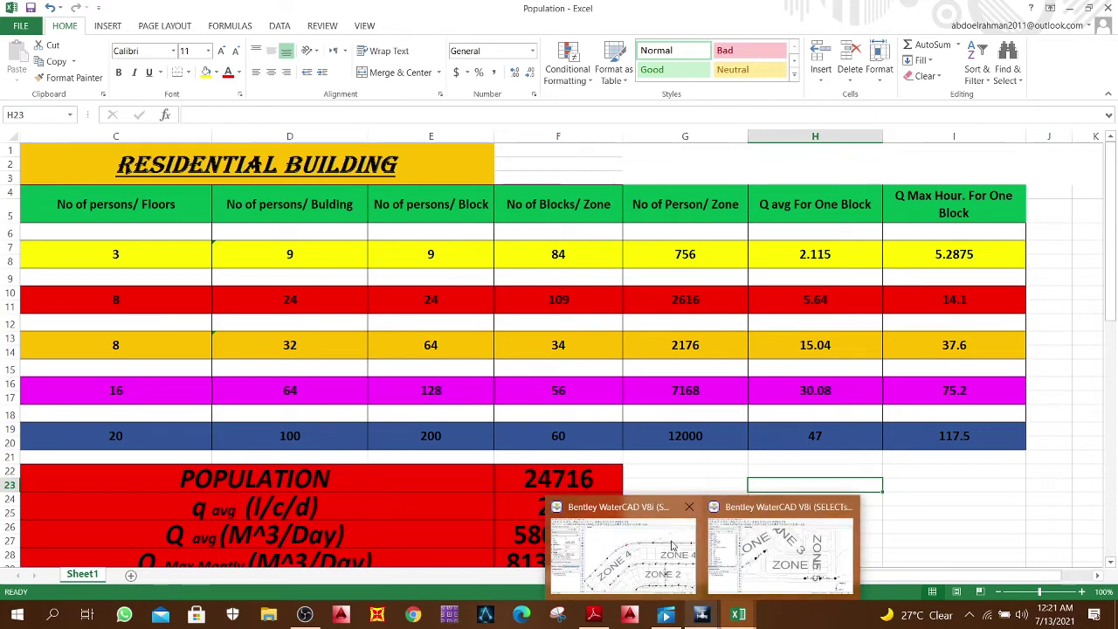
click(622, 548)
click(576, 345)
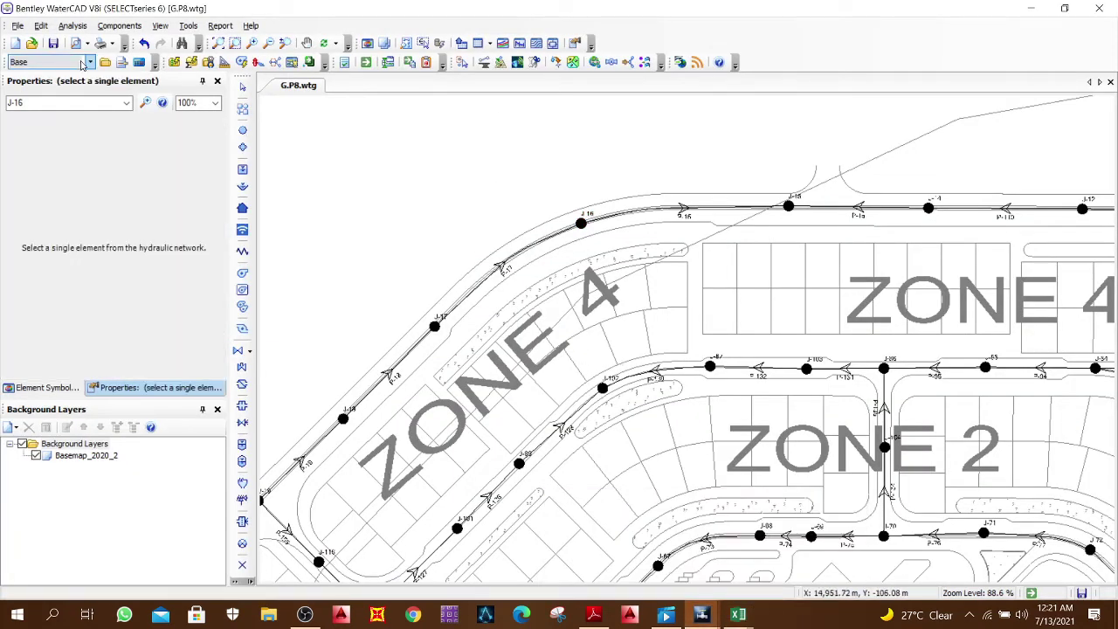
click(108, 26)
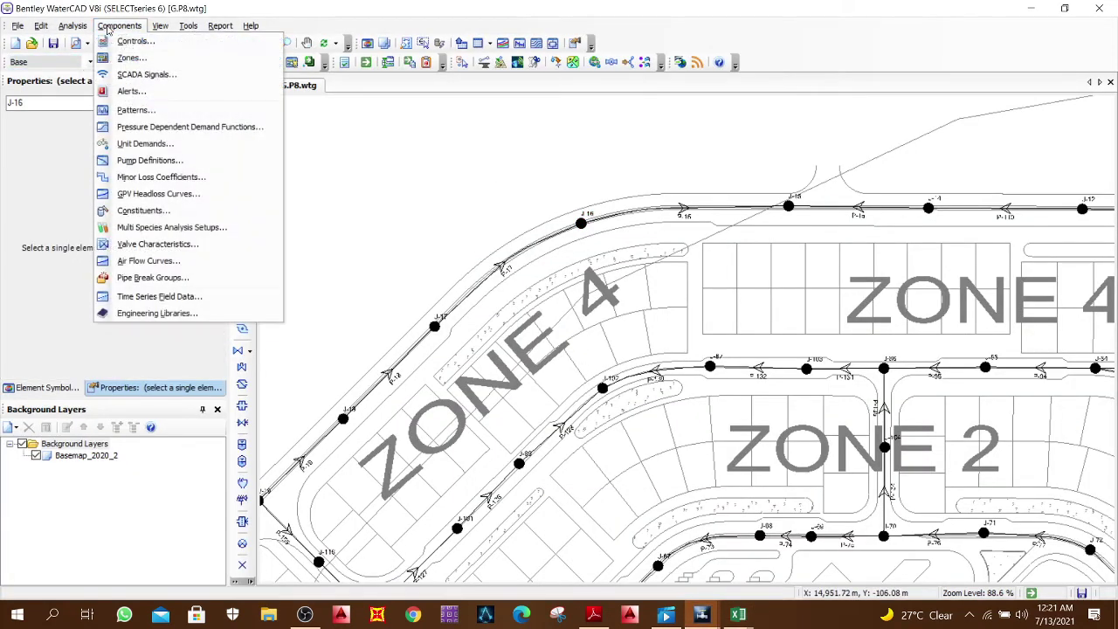
click(145, 143)
click(353, 191)
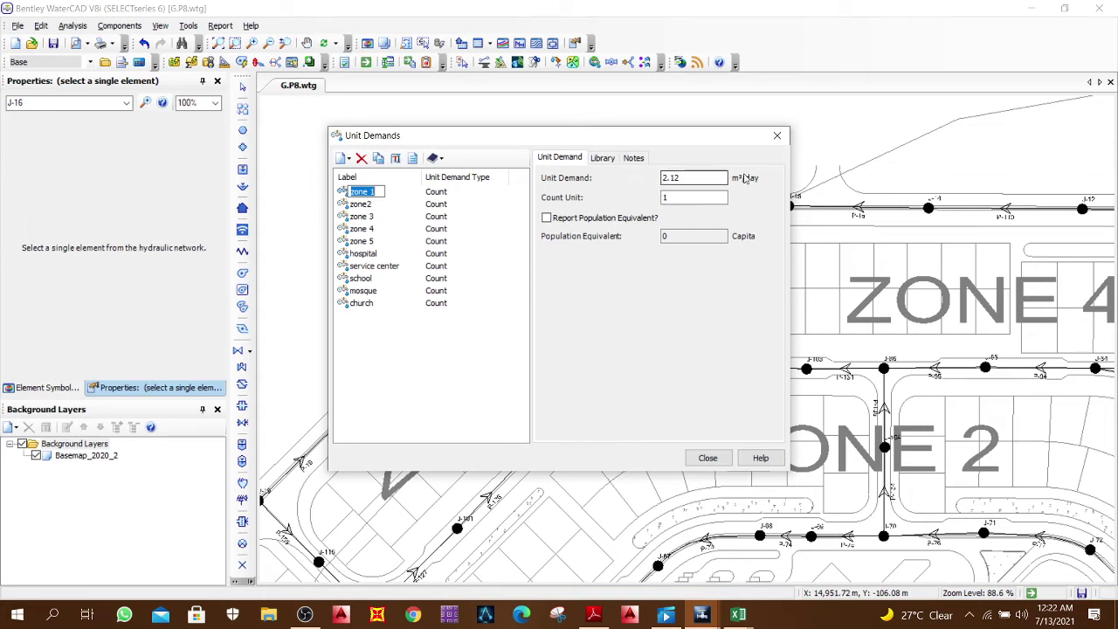
click(413, 207)
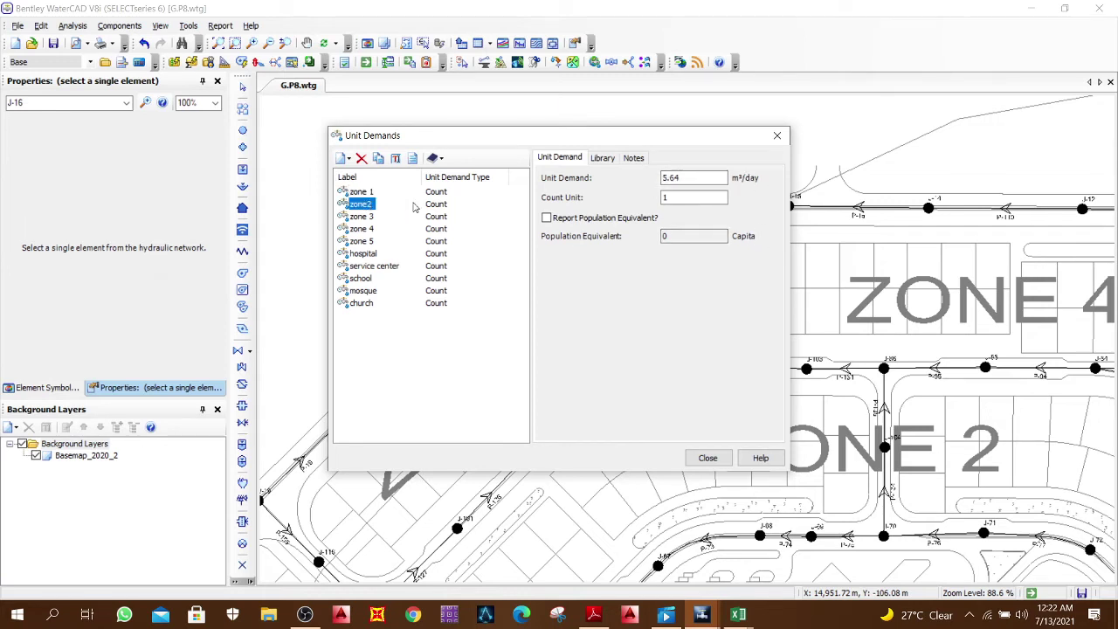
Step: Switch to the Population workbook in Excel and inspect how Zone 2's average flow for one block derives from persons per block and q avg
click(738, 614)
click(711, 567)
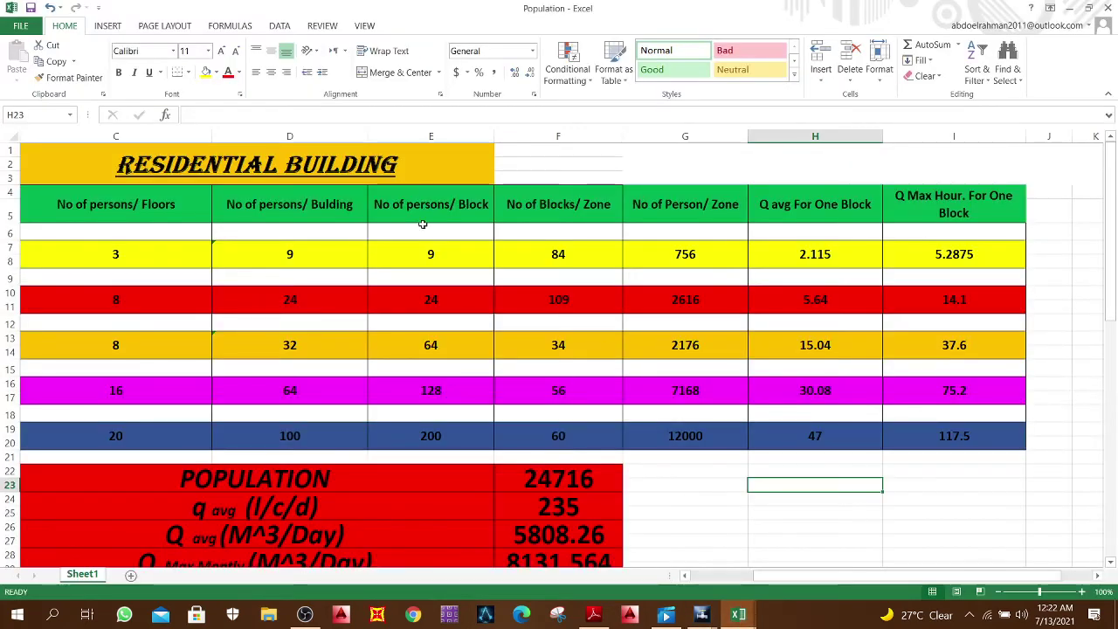
click(420, 309)
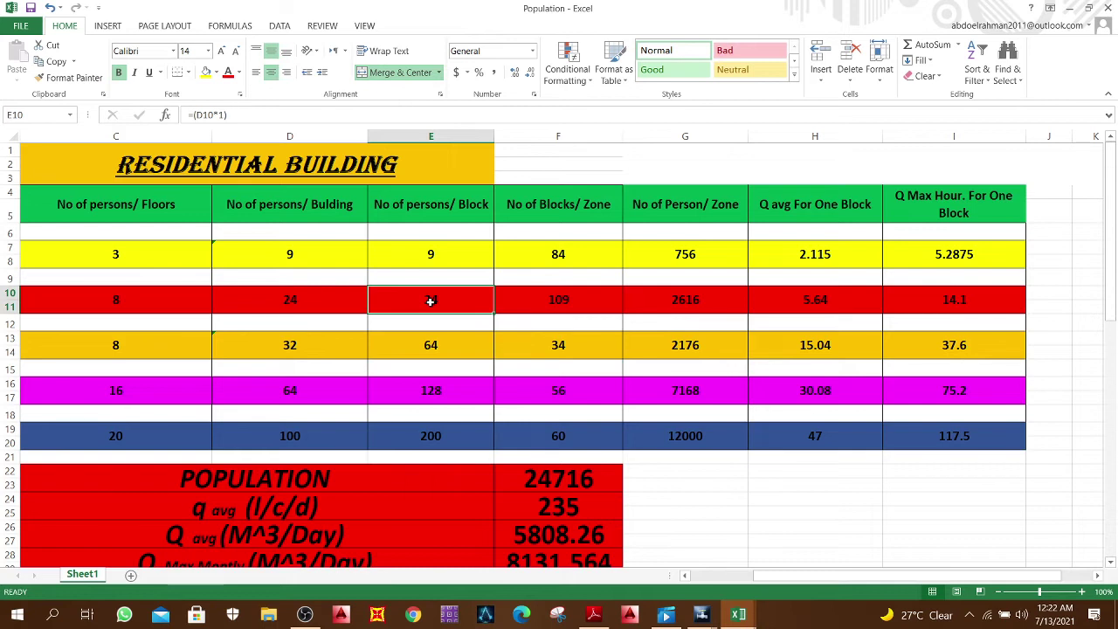
click(564, 507)
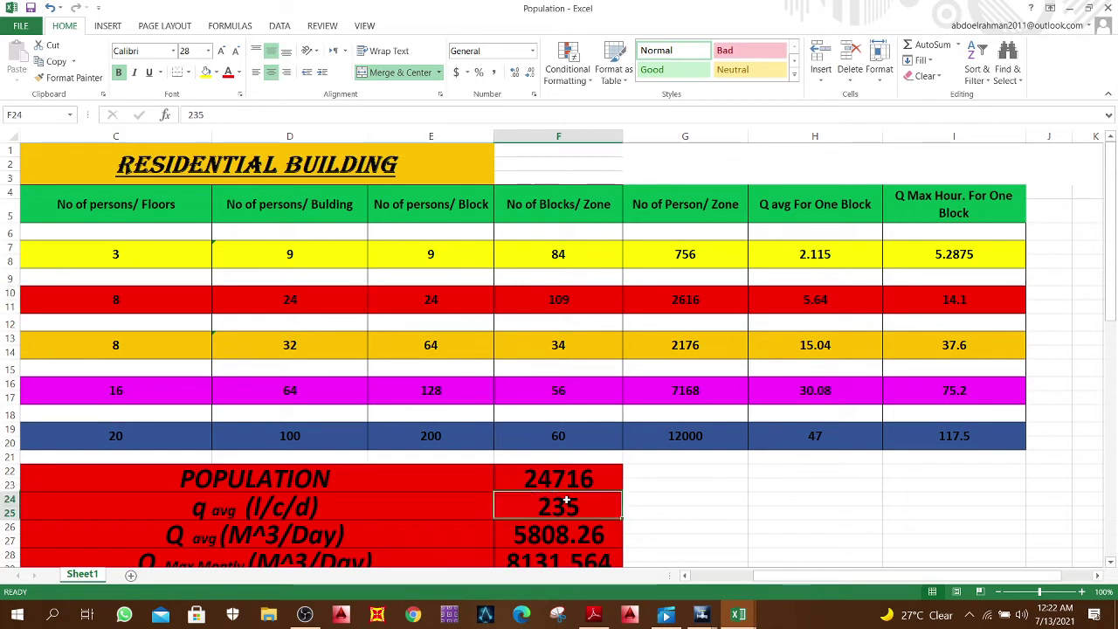
click(474, 305)
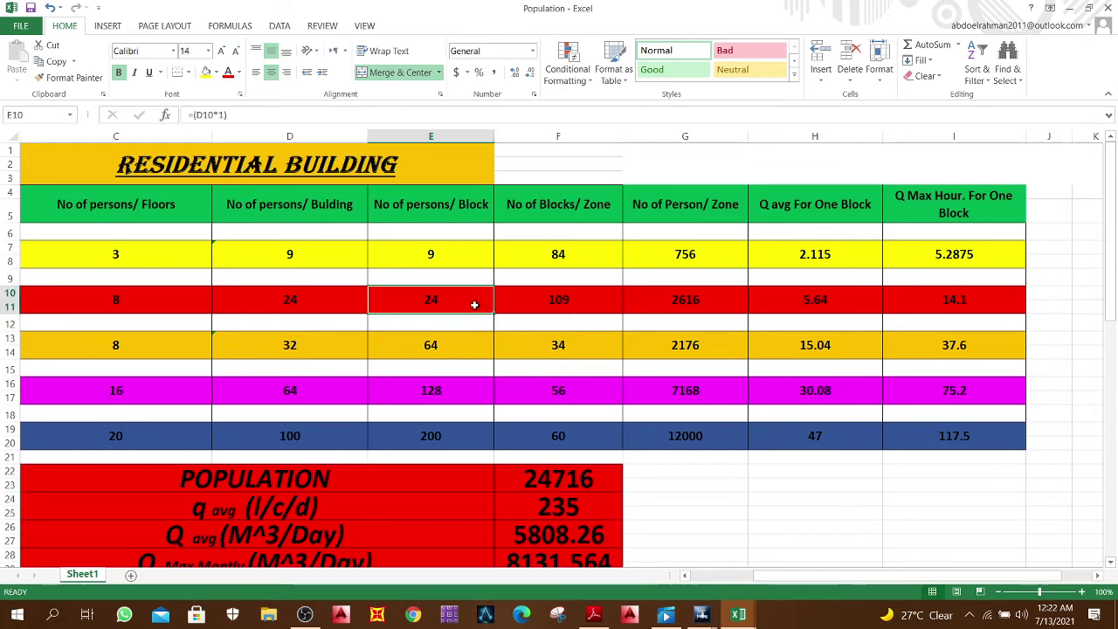
click(828, 316)
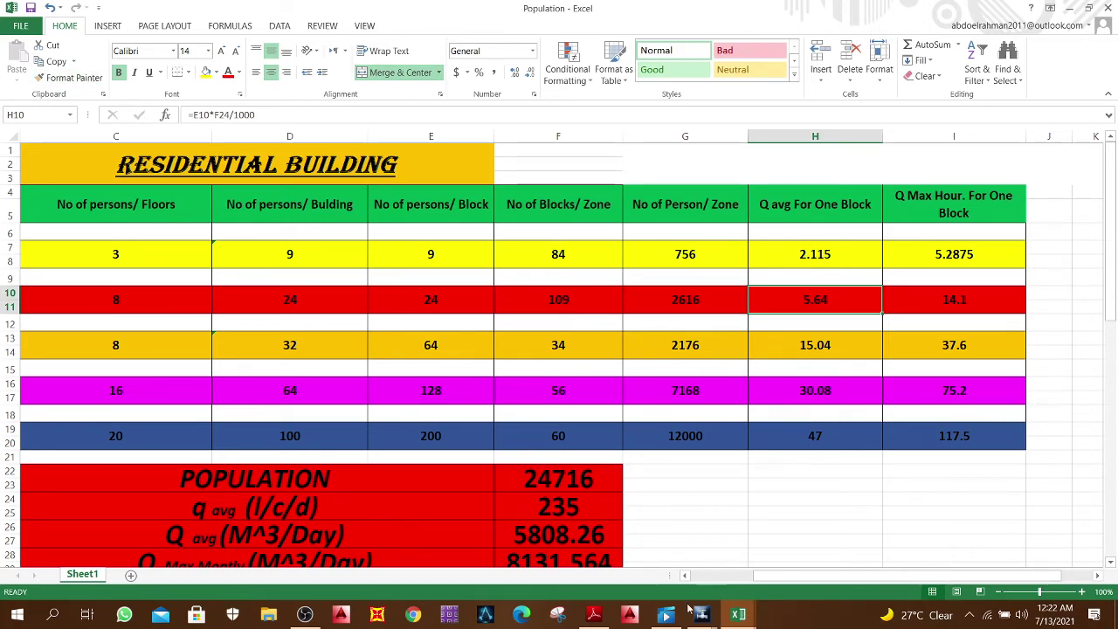
Step: Switch to the G.P8.wtg model in WaterCAD and inspect its unit demands for zone 3, zone 4, zone 5 and hospital
mouse_move(697, 616)
click(642, 511)
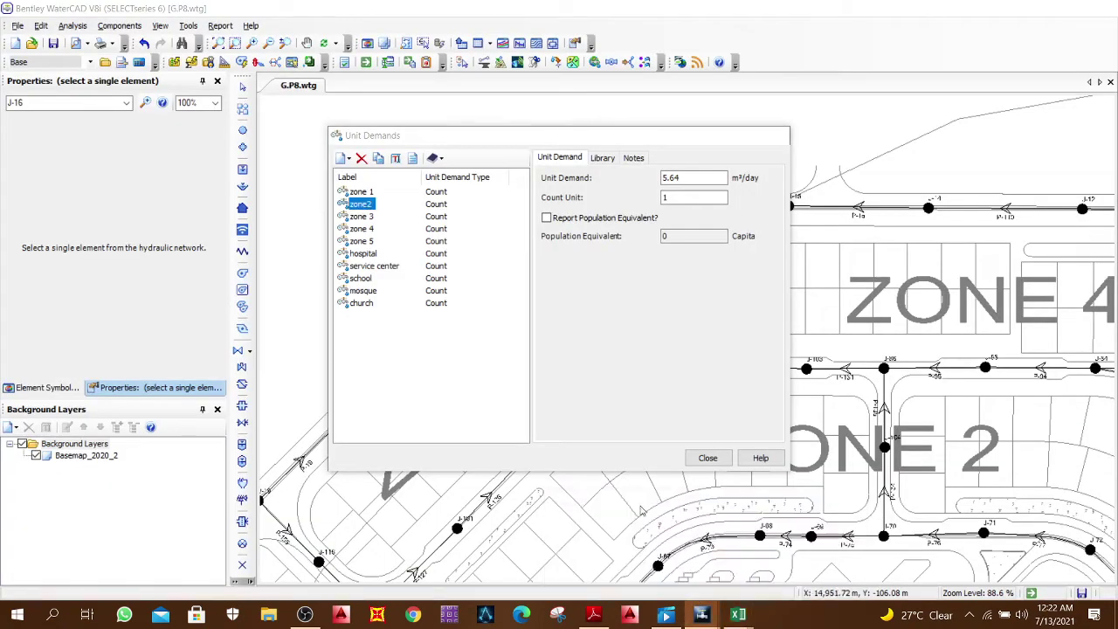
click(368, 215)
click(368, 229)
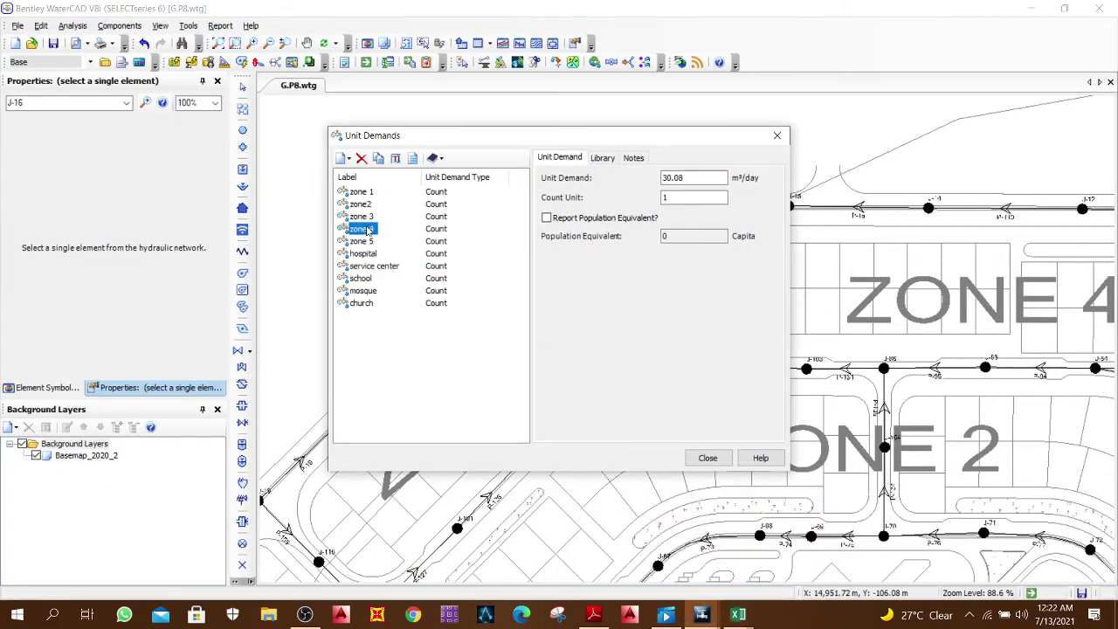
click(367, 241)
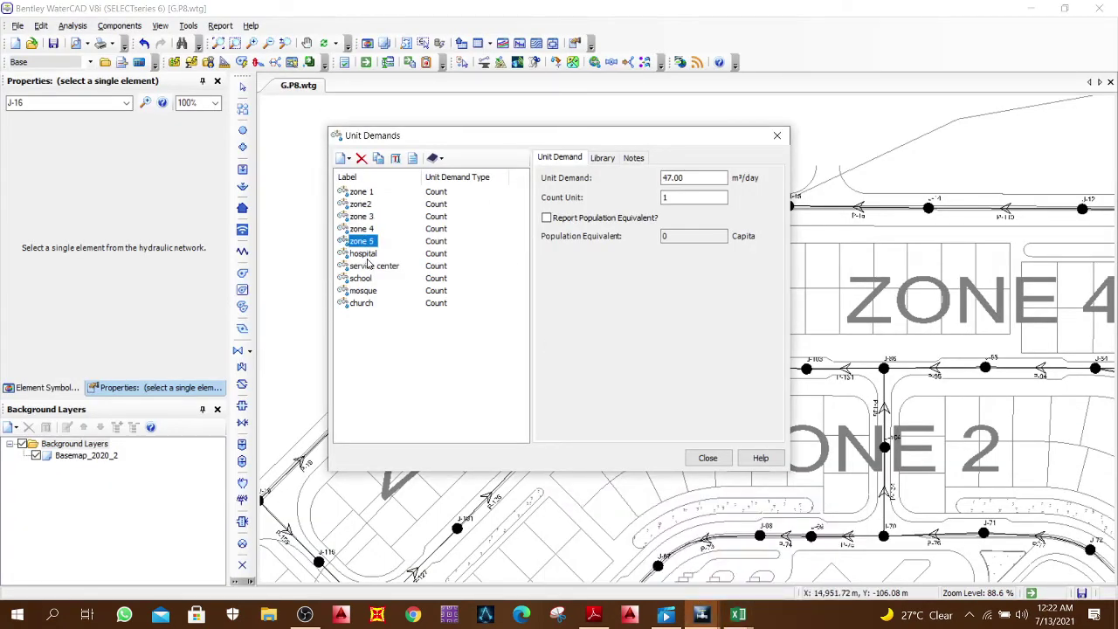
click(368, 254)
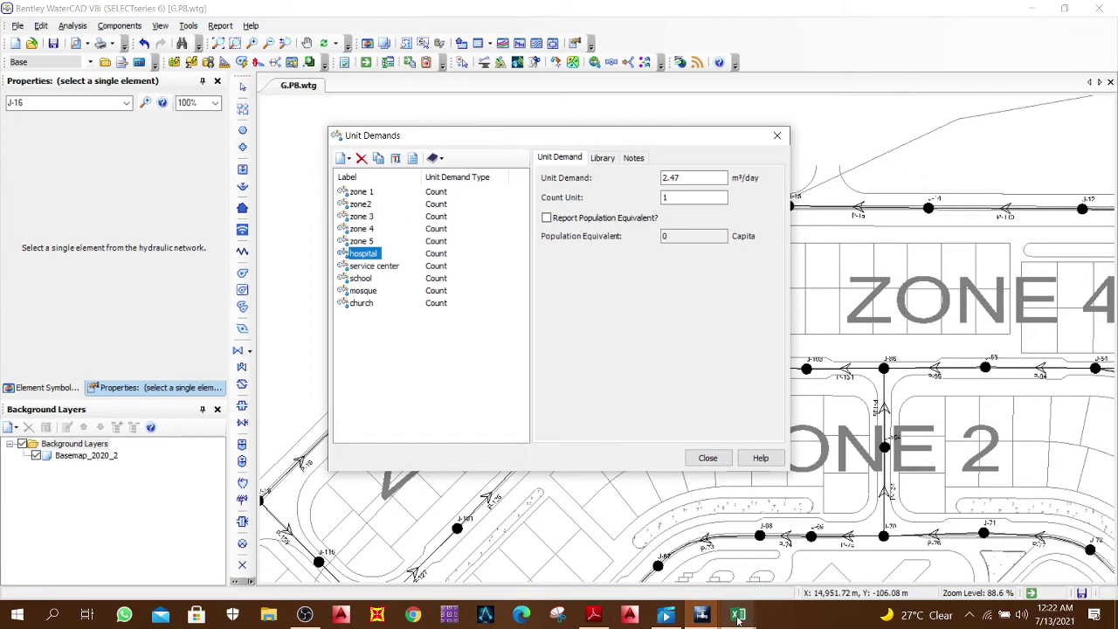
Step: Switch to the Population workbook in Excel and examine the population column of the non-residential building table
mouse_move(737, 618)
click(660, 550)
scroll(468, 261, down, 8)
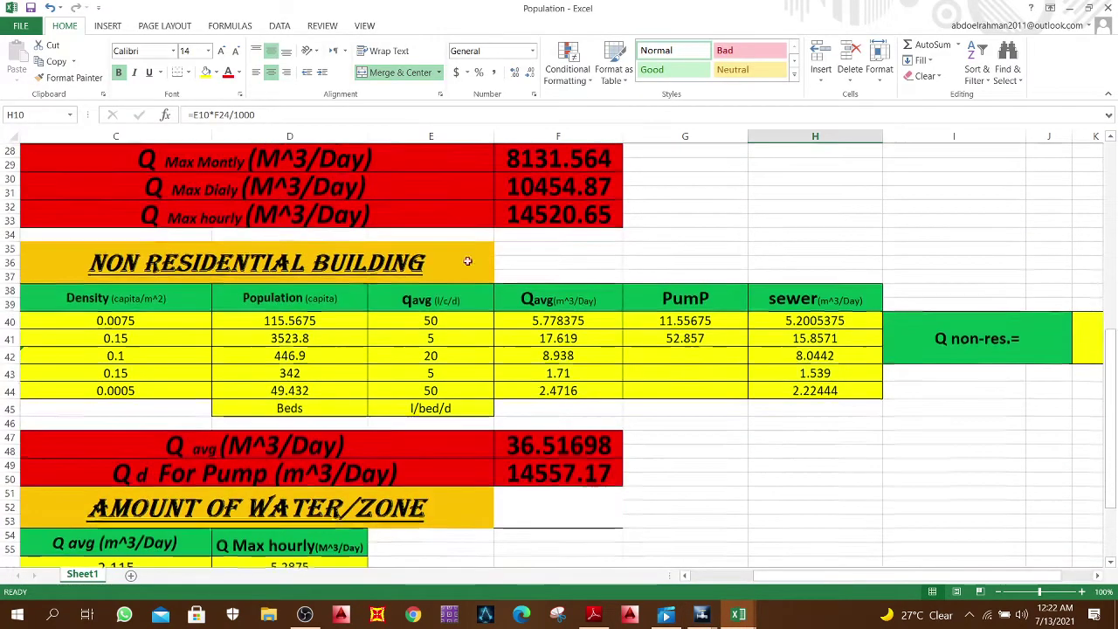
click(319, 325)
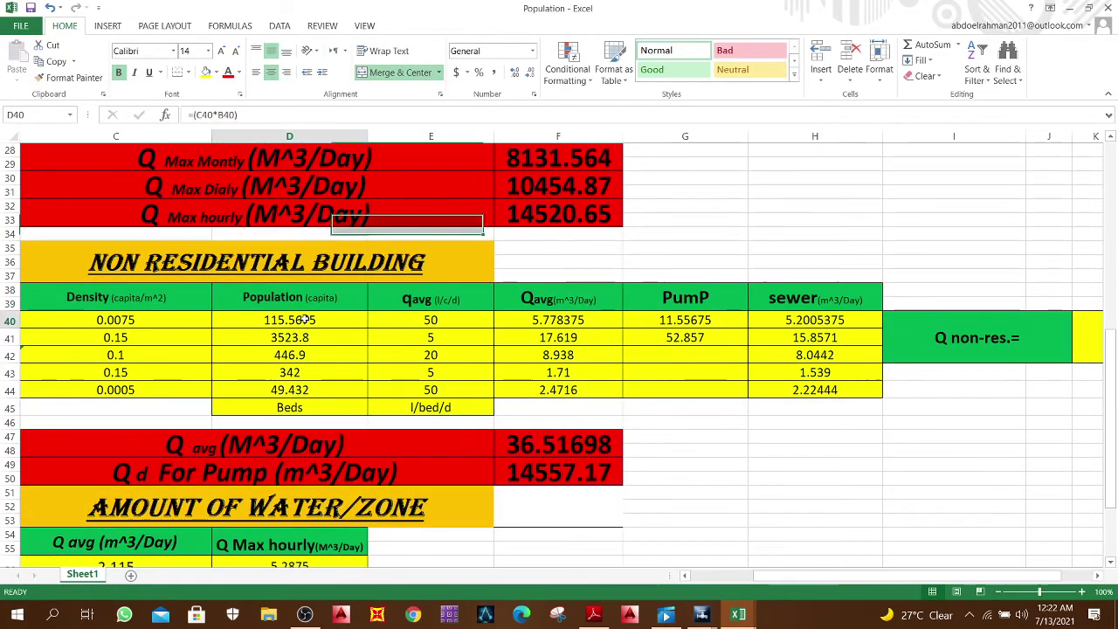
click(293, 341)
click(291, 354)
click(290, 372)
click(313, 335)
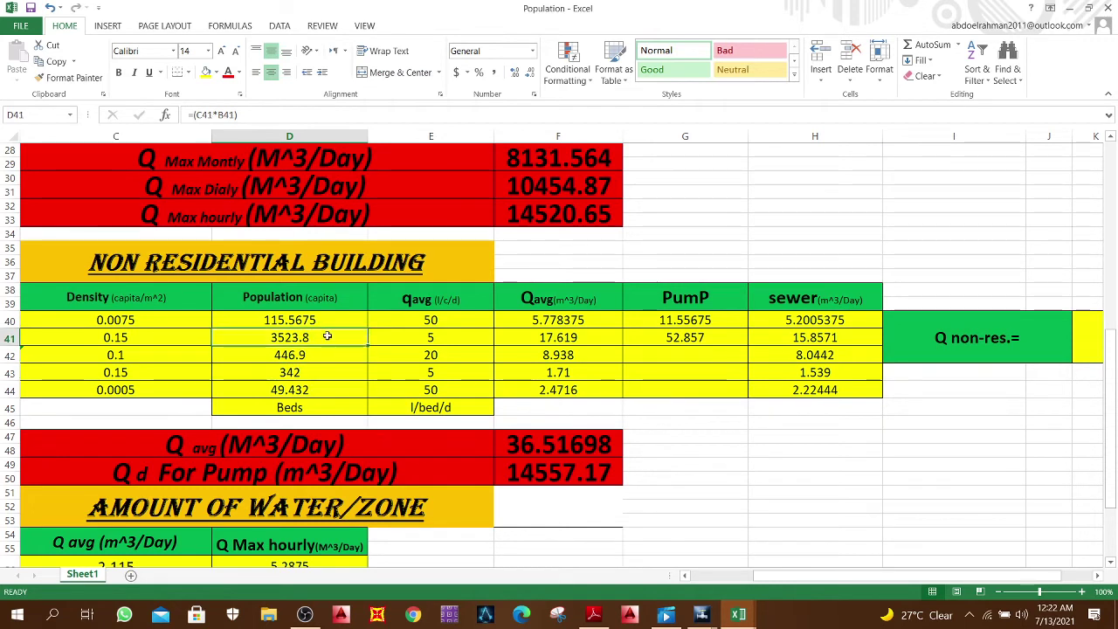
click(328, 324)
click(328, 356)
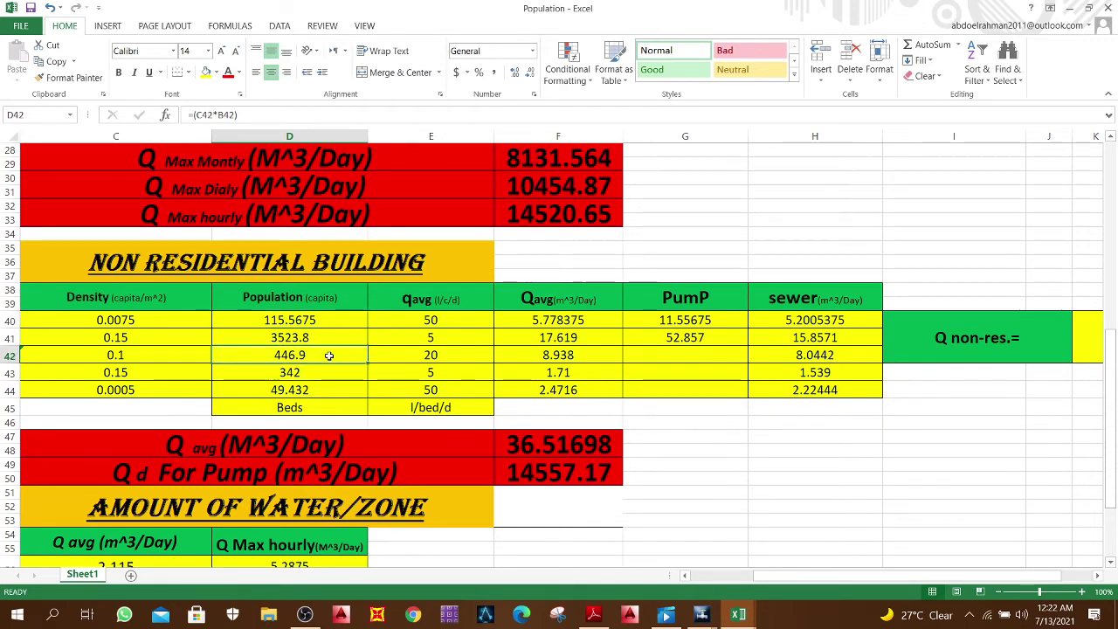
Step: Check the services centers' population and qavg (l/c/d), and inspect the formula behind their Qavg in cell F40
click(304, 320)
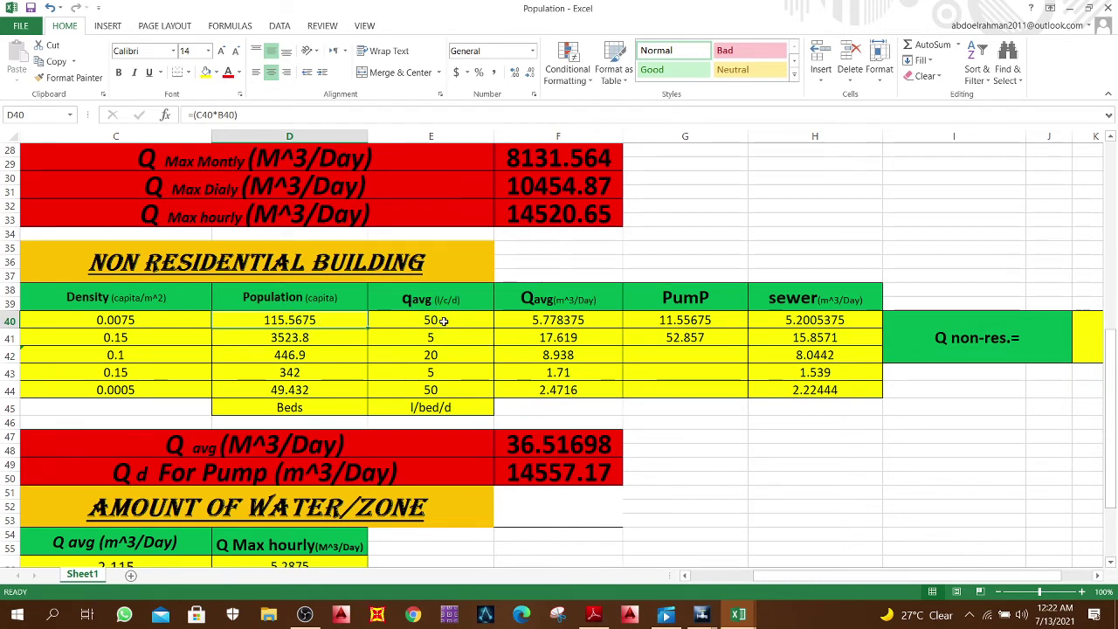
click(417, 316)
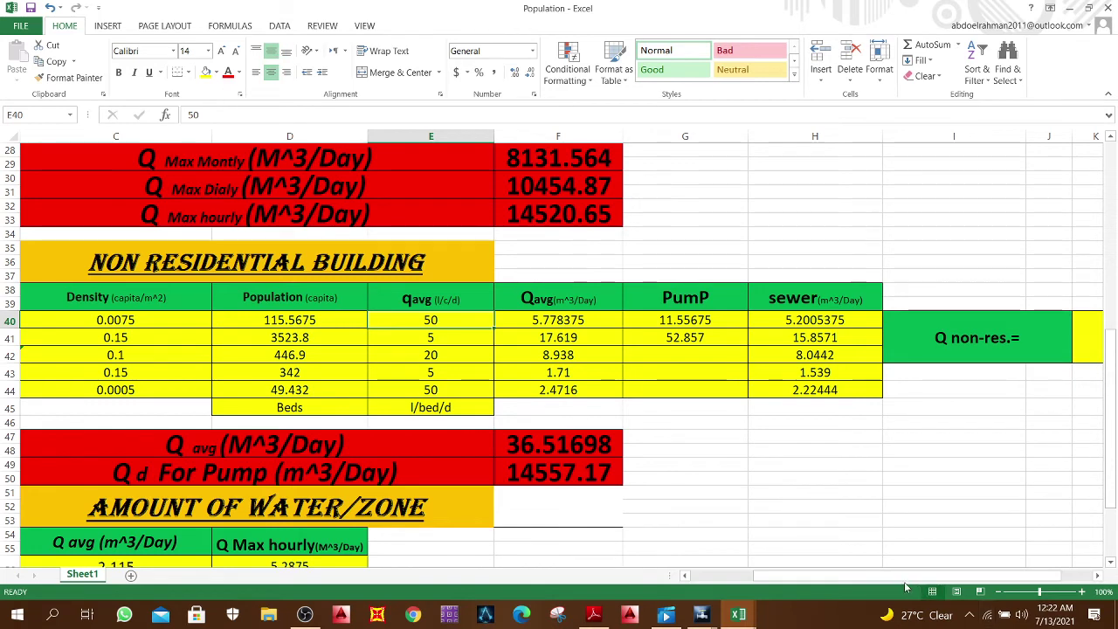
scroll(396, 406, left, 2)
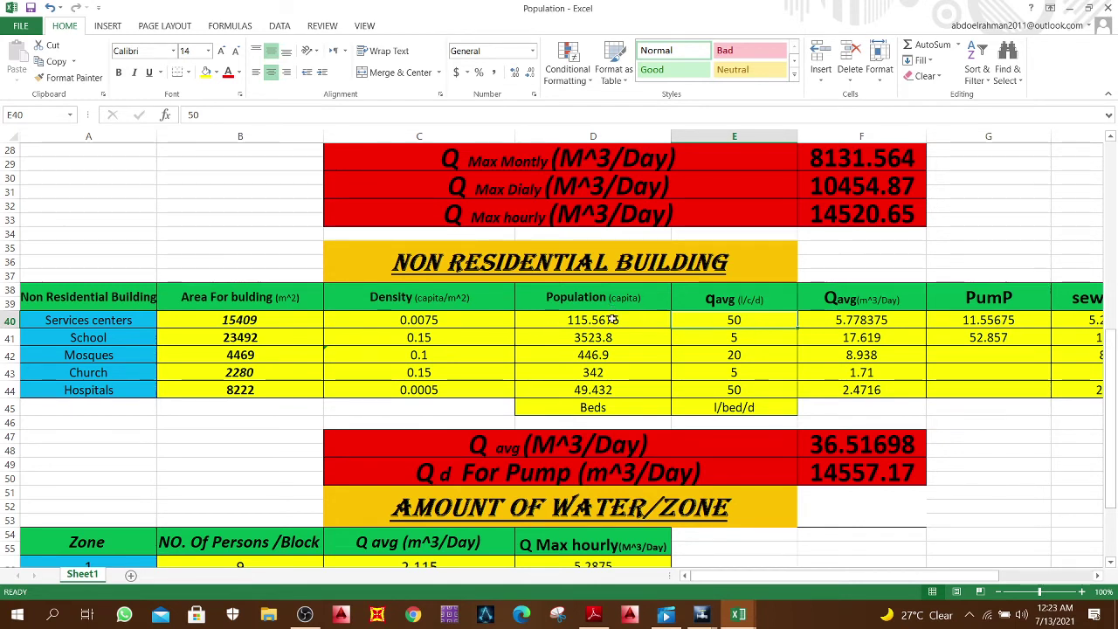
click(563, 323)
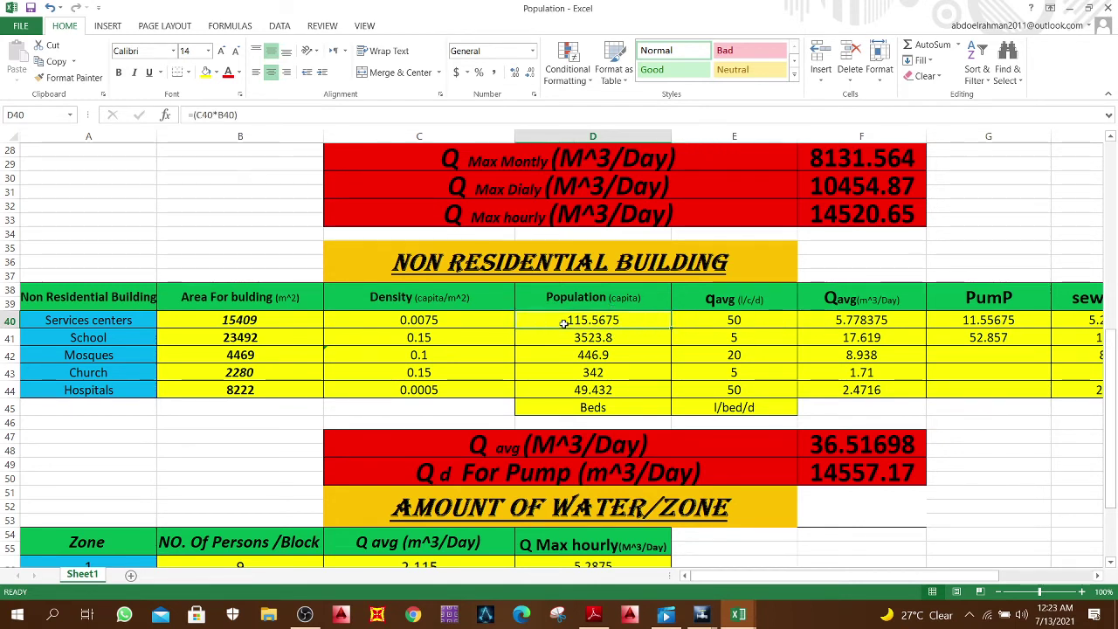
click(825, 323)
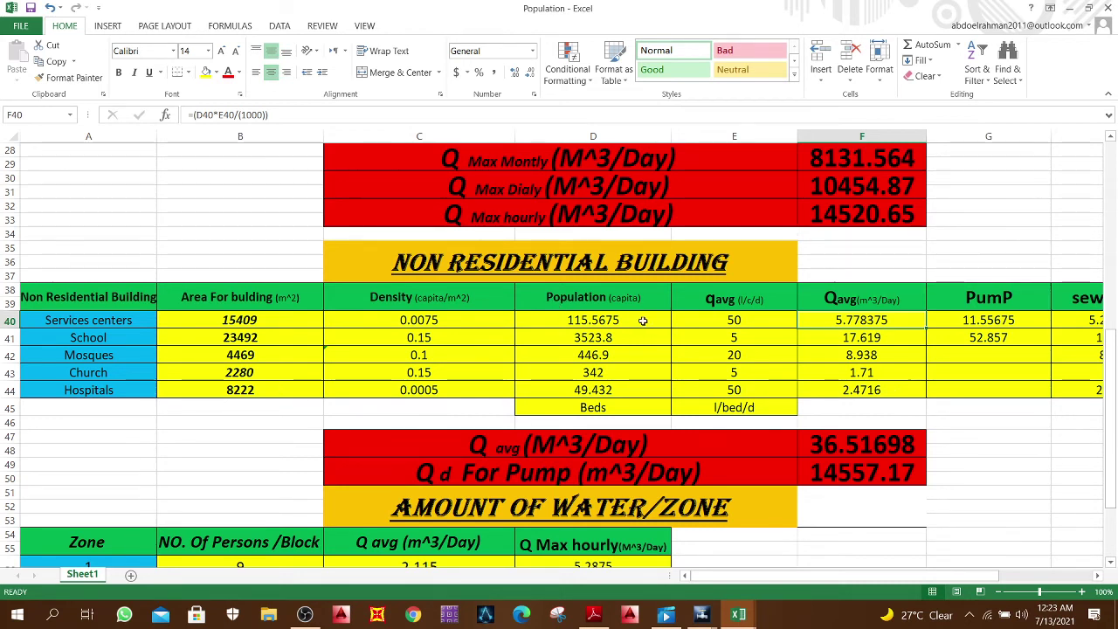
click(559, 318)
click(765, 325)
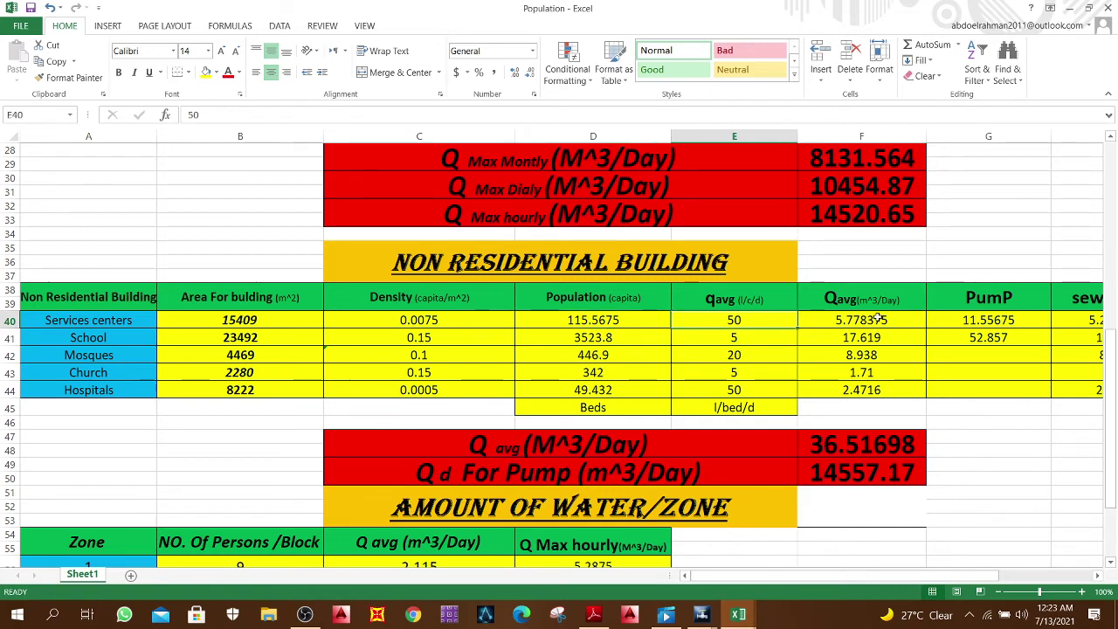
click(875, 321)
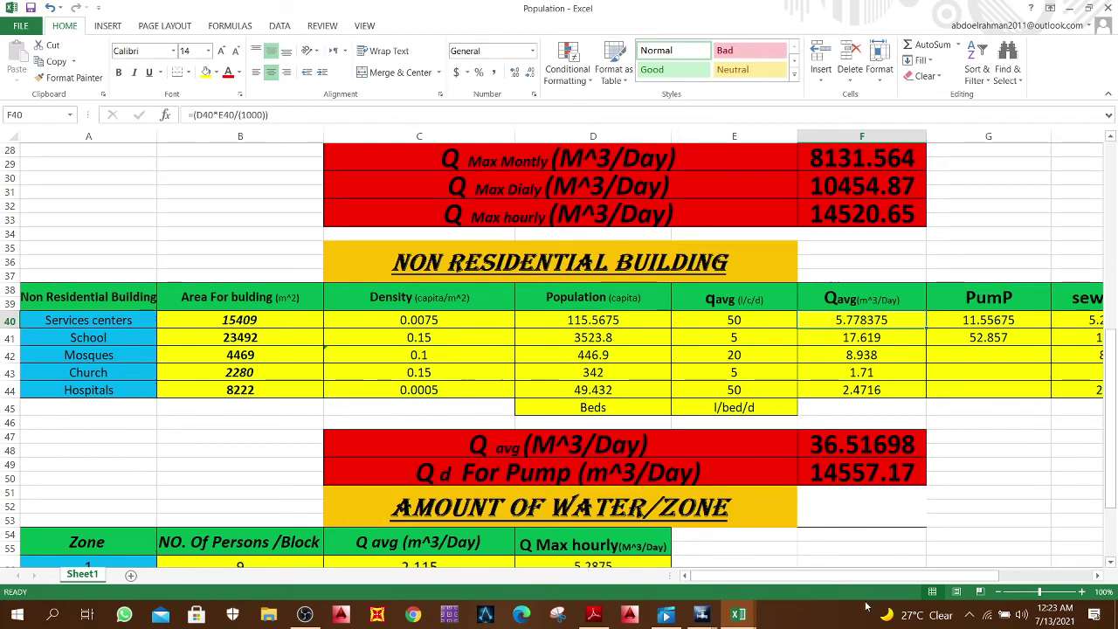
Step: Switch to the G.P8.wtg model in WaterCAD, inspect the unit demands for service center, school, mosque and church, and close the unit demands
mouse_move(716, 619)
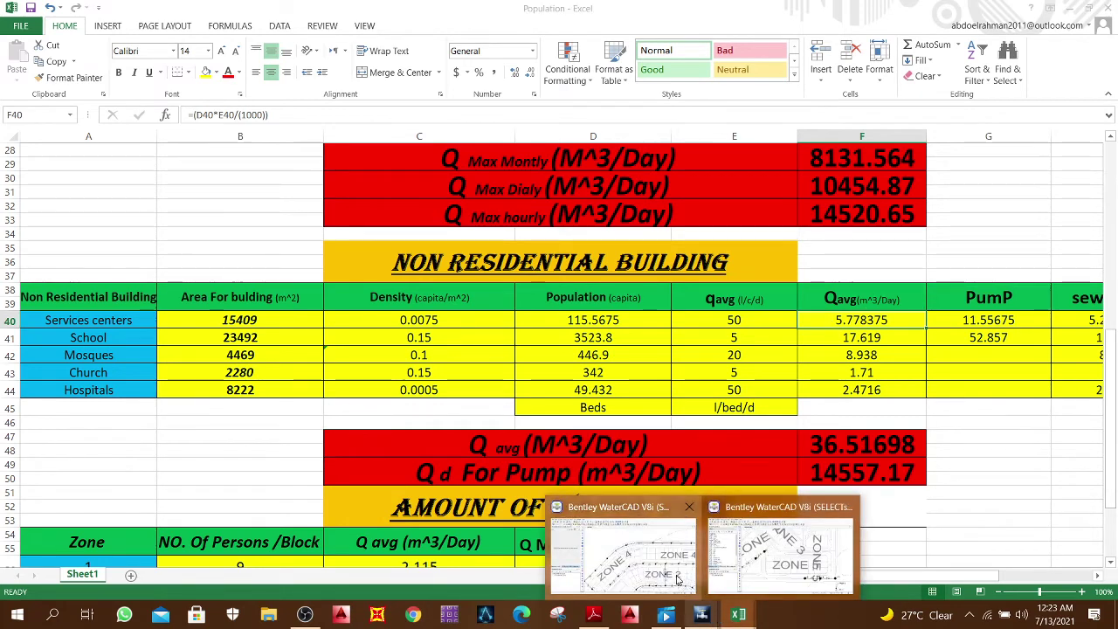
click(777, 585)
click(369, 266)
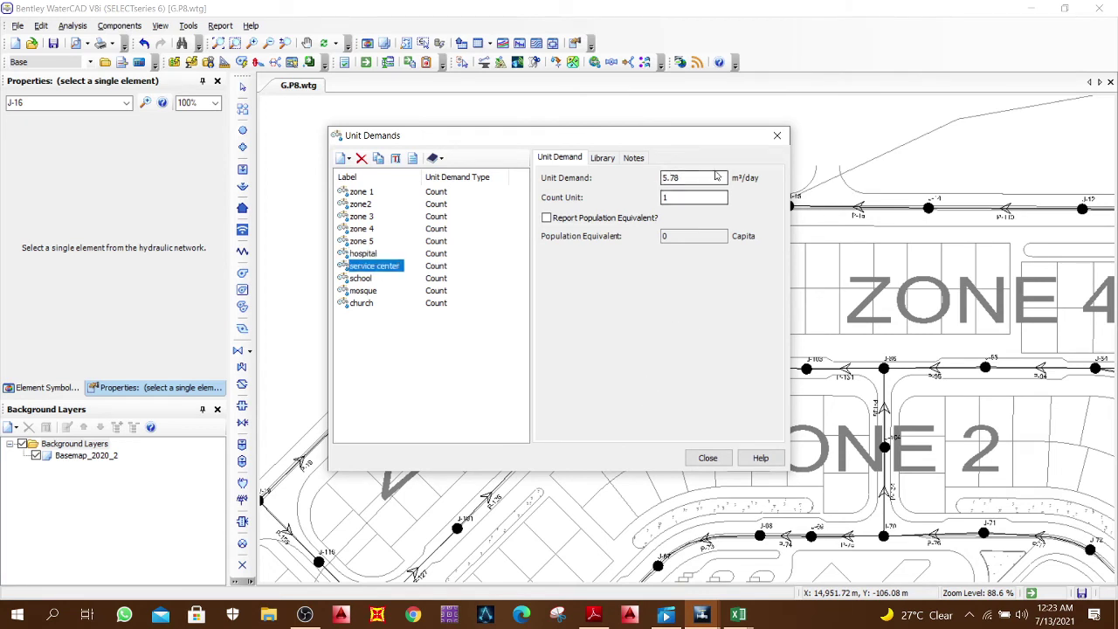
click(379, 278)
click(369, 290)
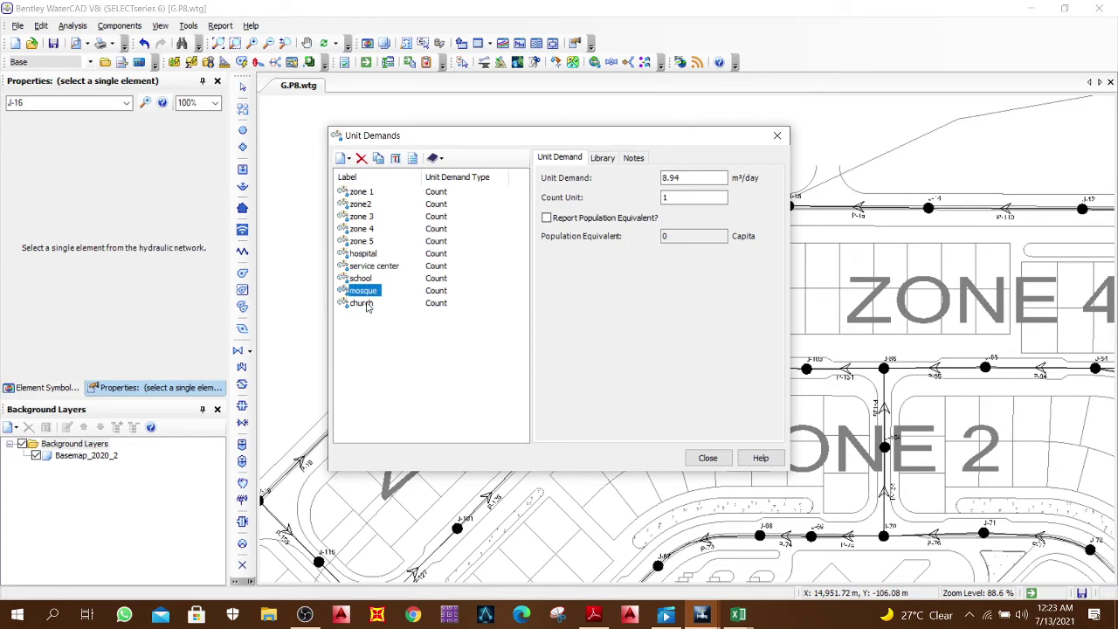
click(363, 303)
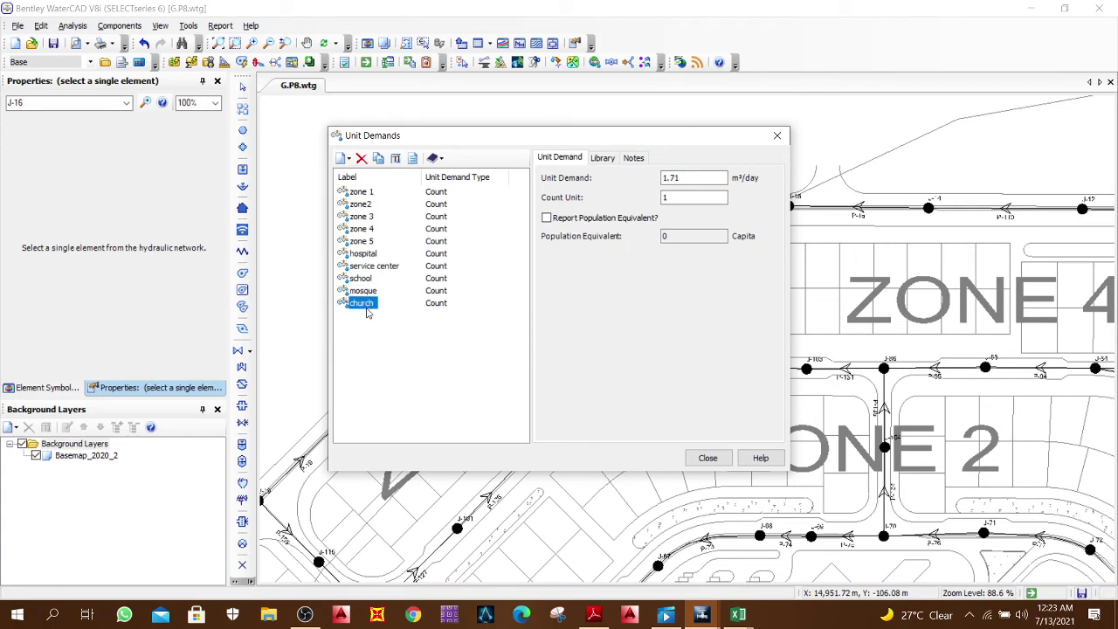
click(708, 459)
Step: Open the pattern definitions and compare the Resdantion hydraulic pattern with the multiplier table in the Water Pattern workbook in Excel
scroll(630, 367, down, 5)
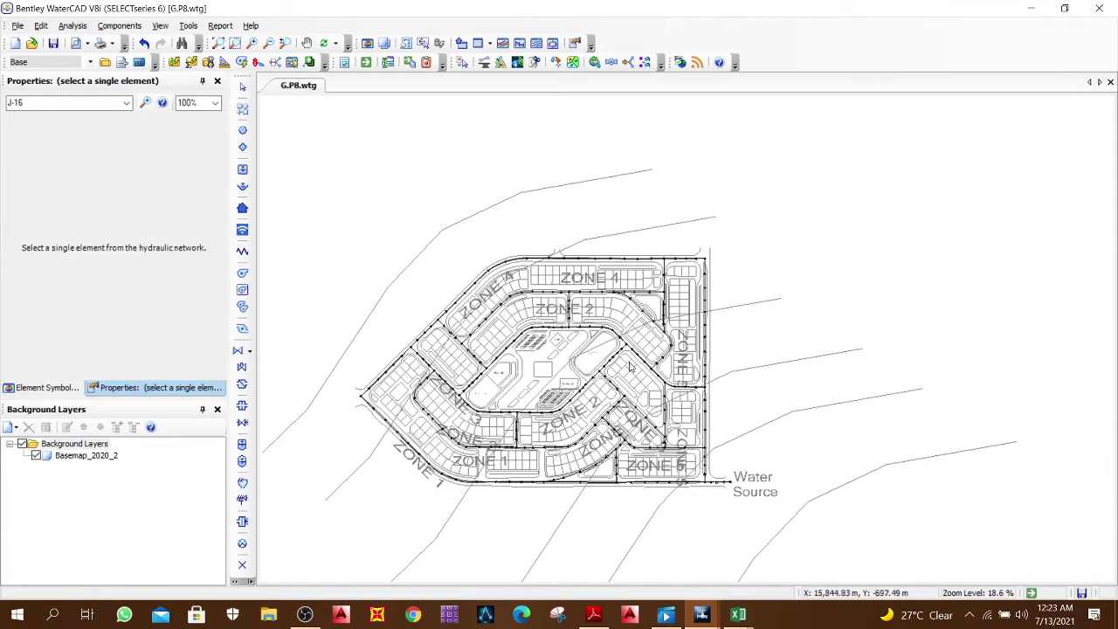
click(119, 25)
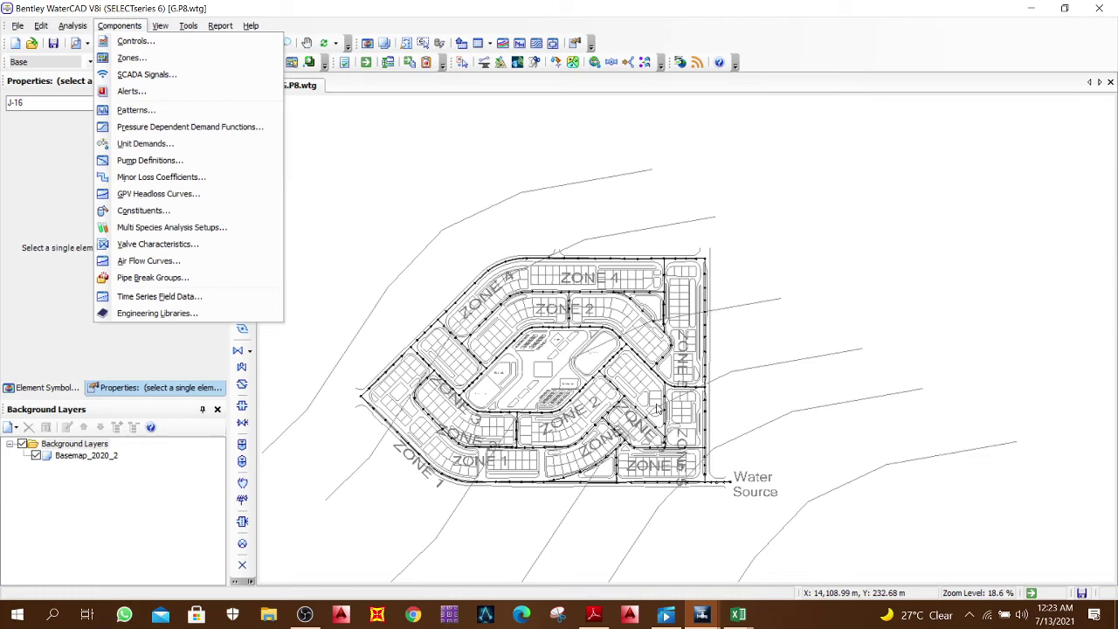
click(575, 378)
click(17, 26)
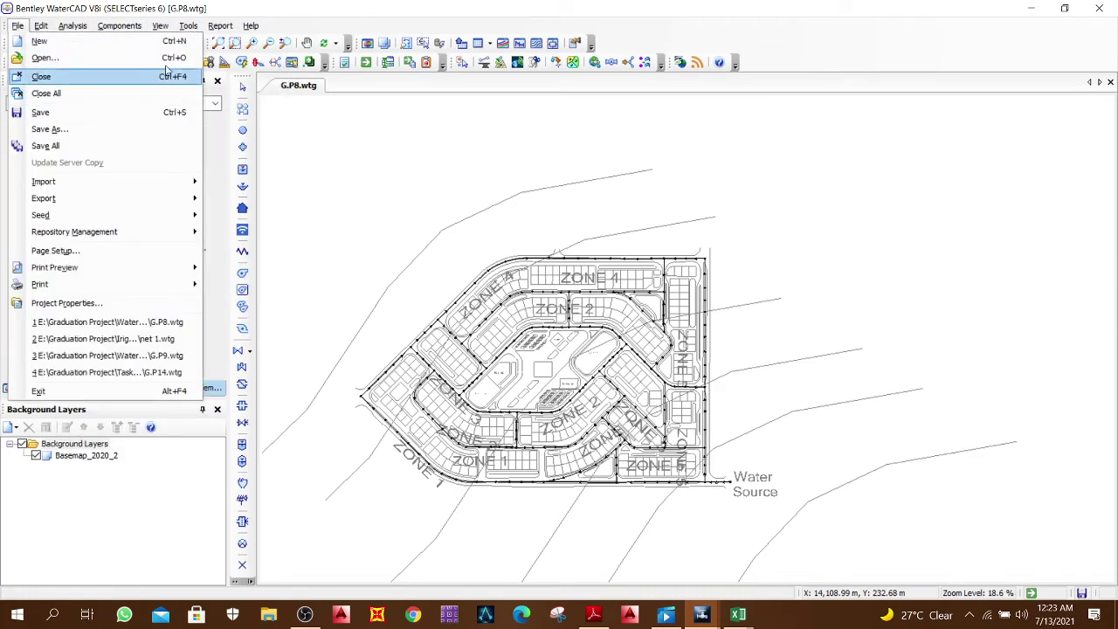
mouse_move(126, 32)
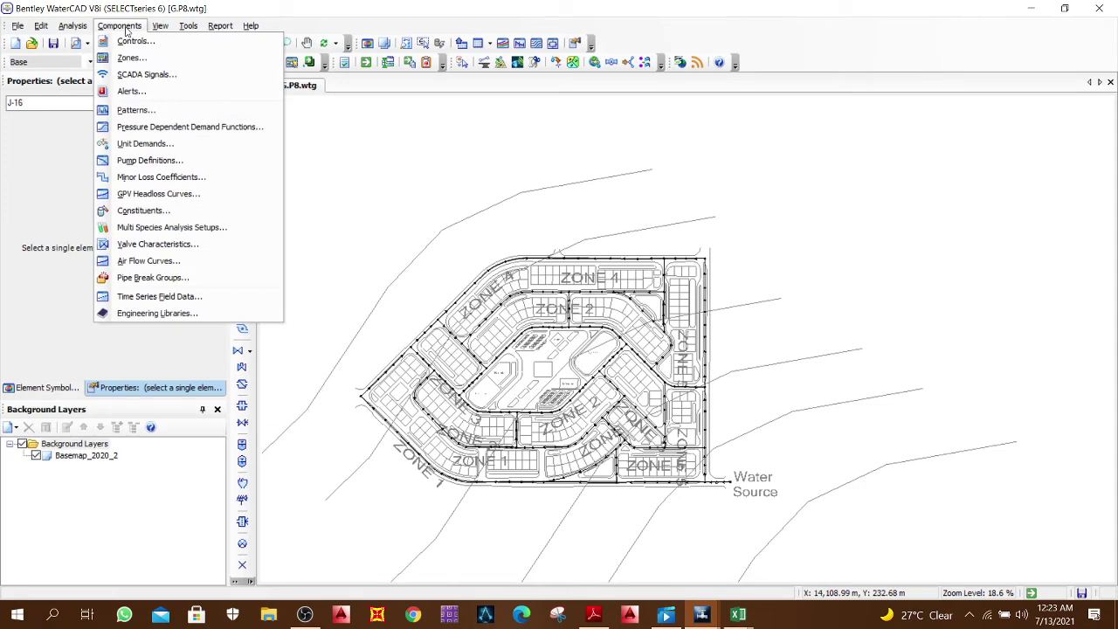
click(133, 110)
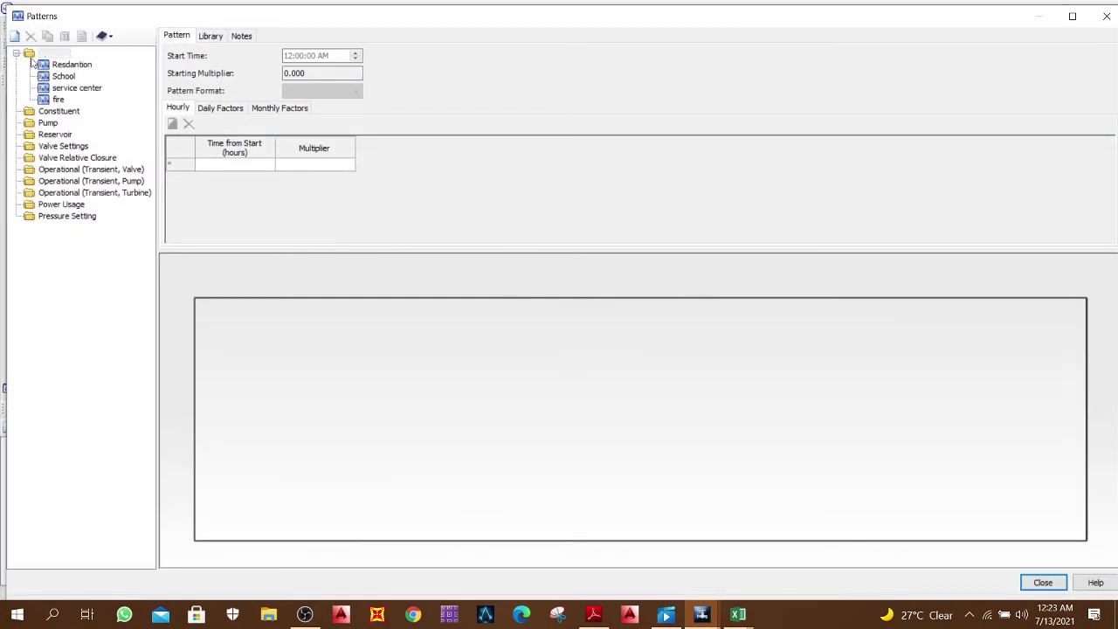
click(56, 67)
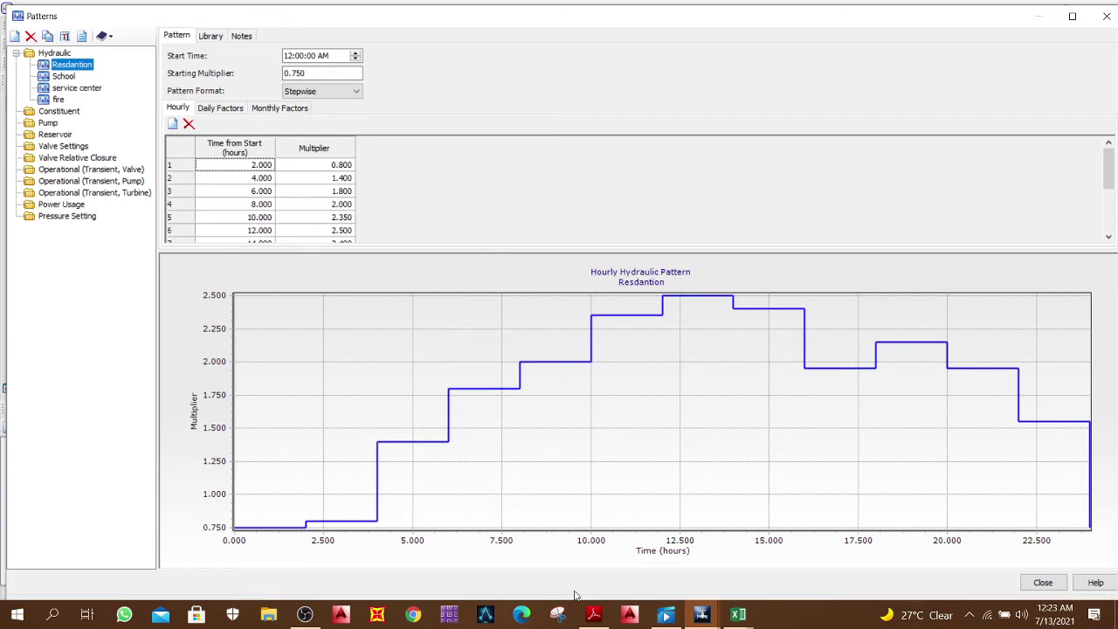
mouse_move(736, 616)
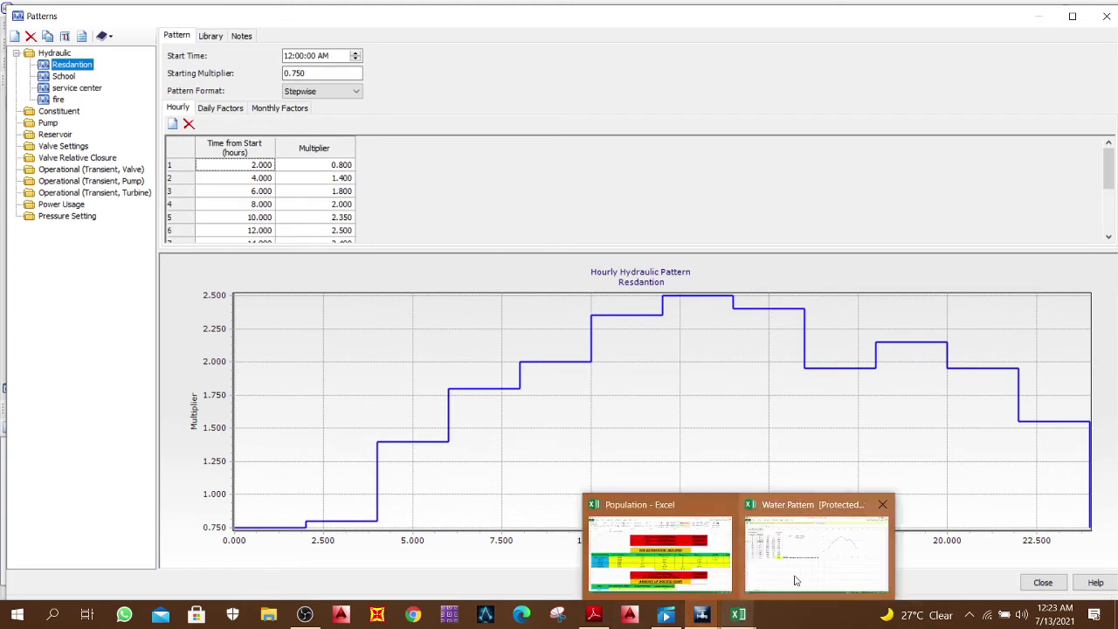
click(793, 578)
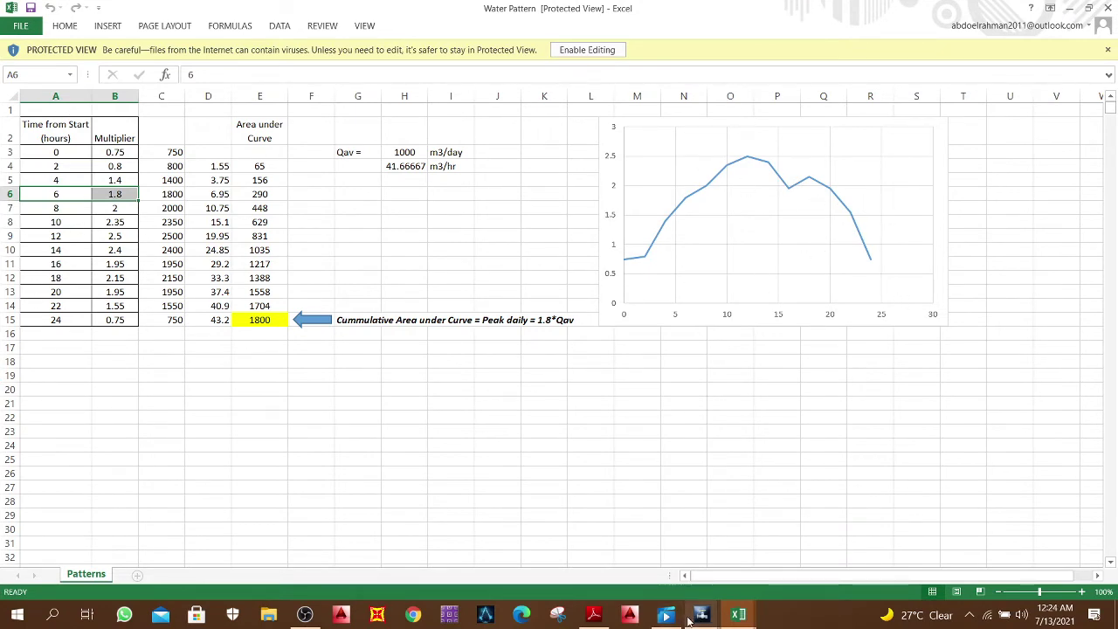
Step: Switch to the G.P8 model's patterns in WaterCAD and add a new hydraulic pattern named uybvruyb
mouse_move(701, 617)
click(765, 565)
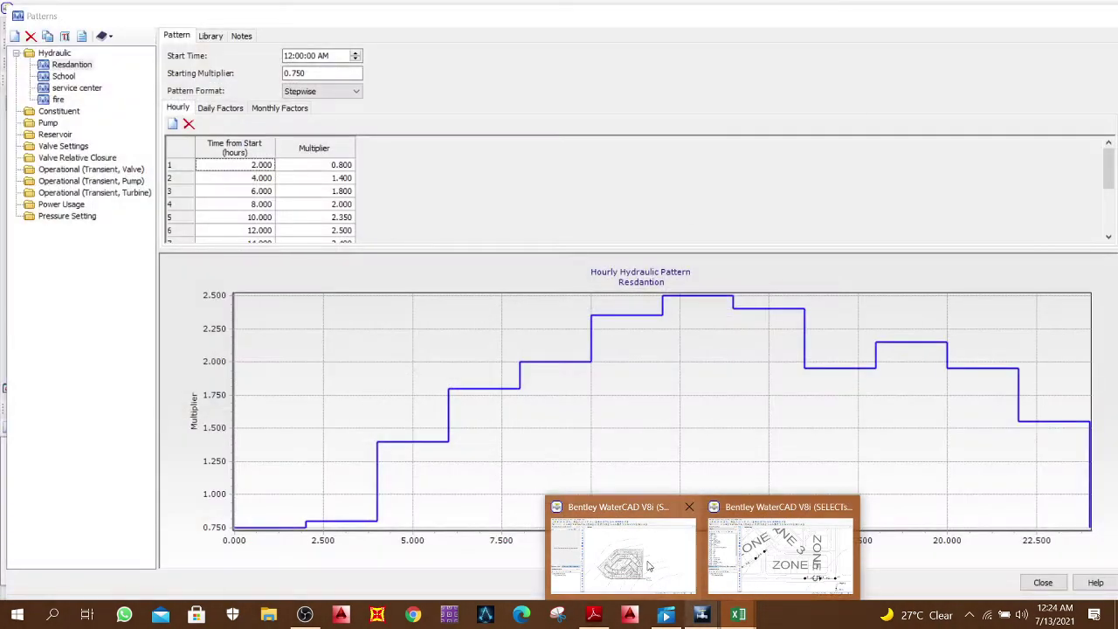
click(648, 566)
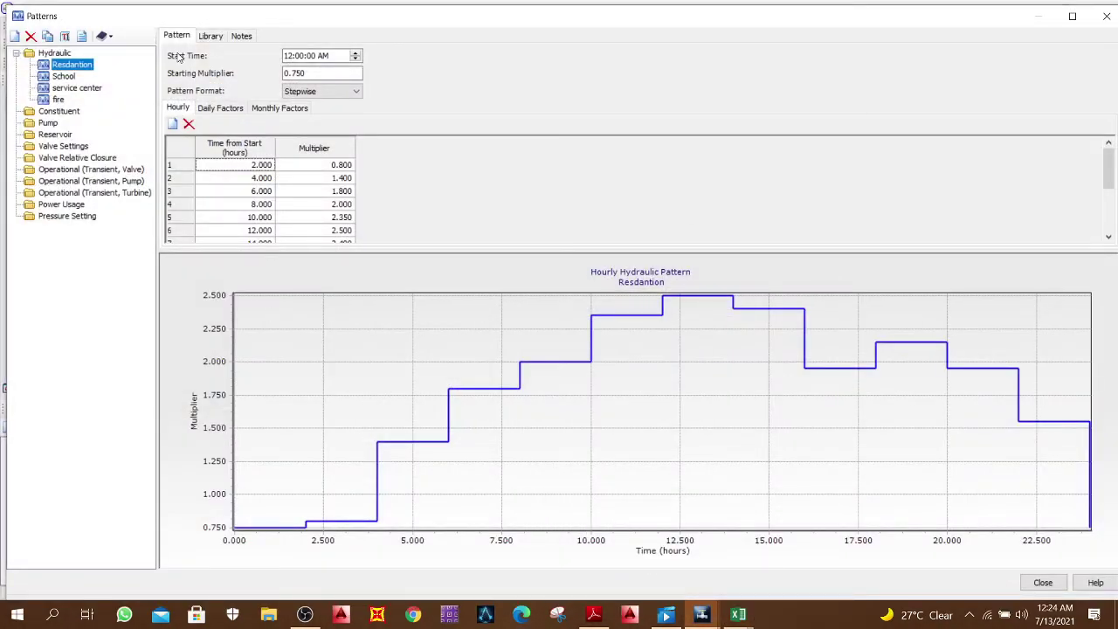
click(14, 36)
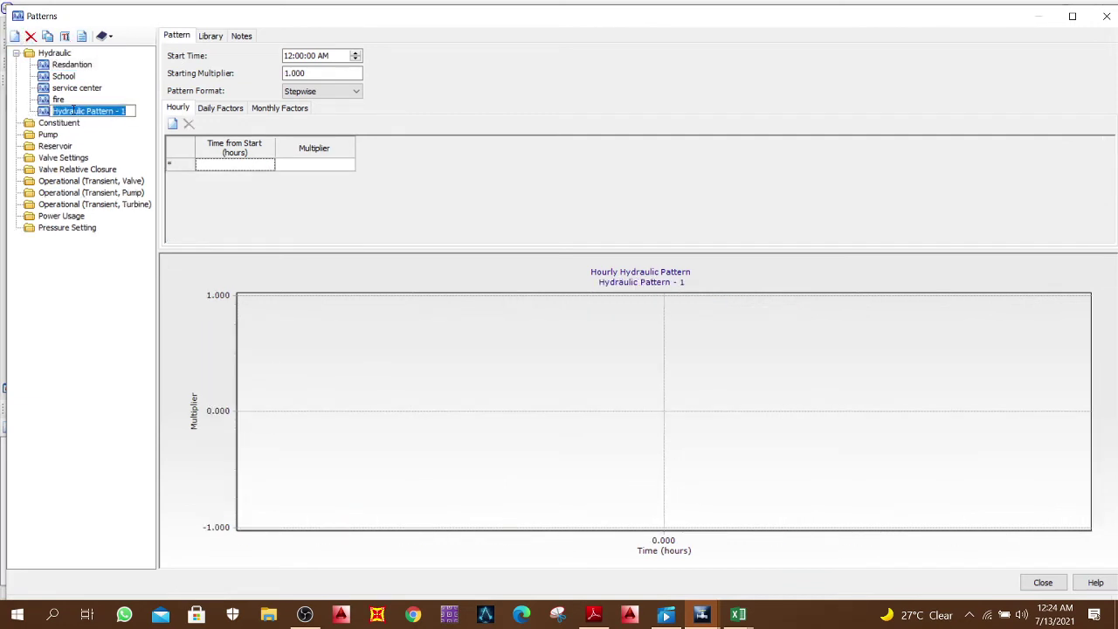
text(uybvruyb)
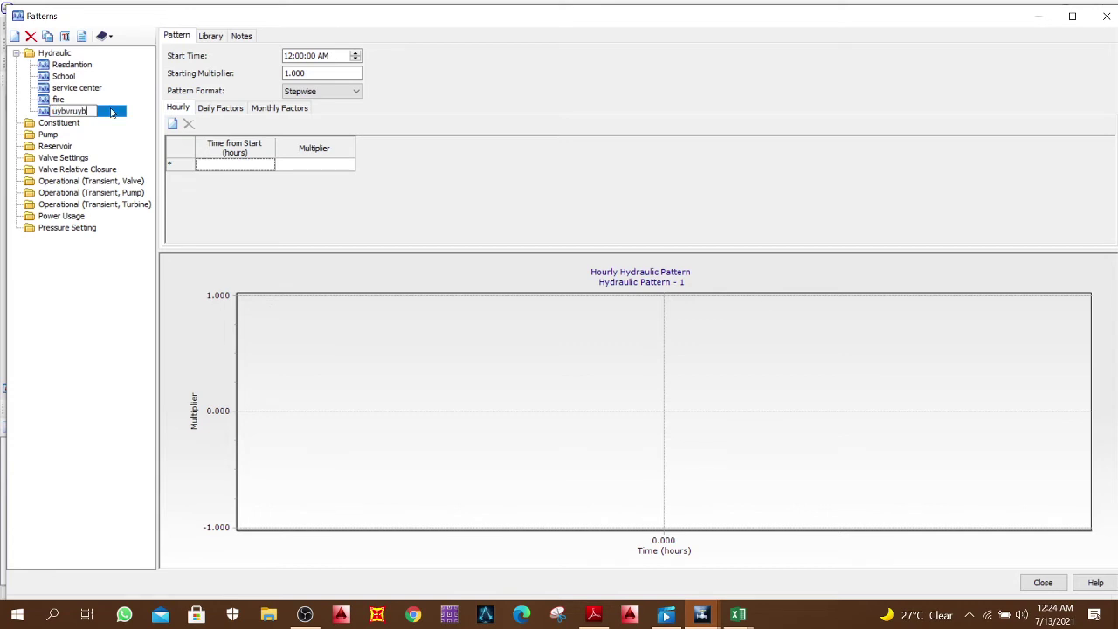
click(79, 342)
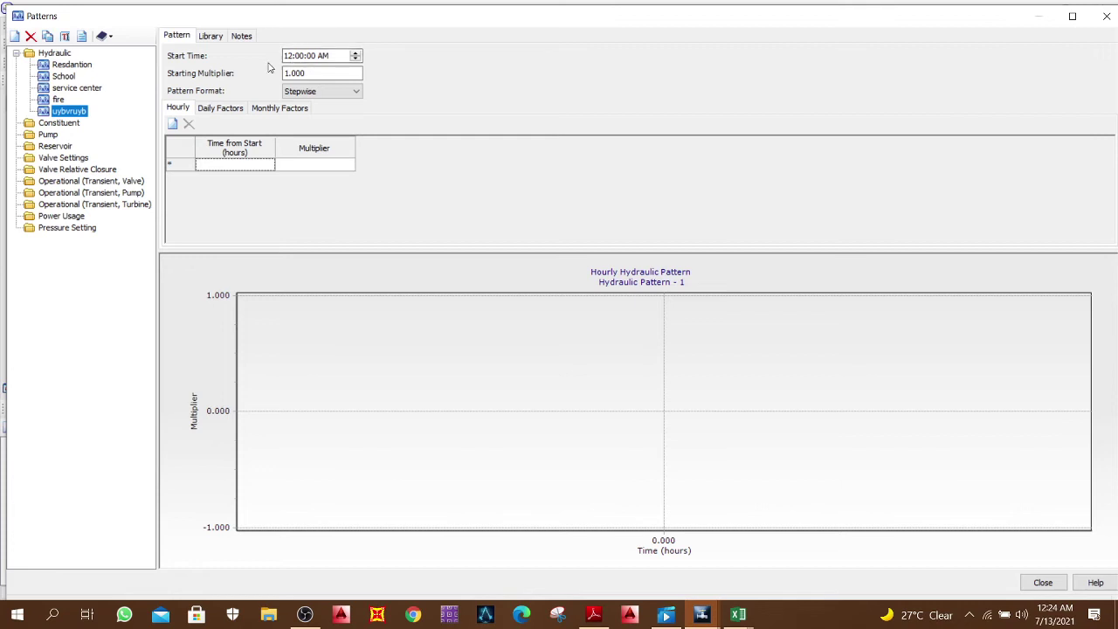
Step: Check the hour 0 multiplier in the Water Pattern workbook and set the uybvruyb pattern's starting multiplier to 0.75 in WaterCAD
mouse_move(738, 619)
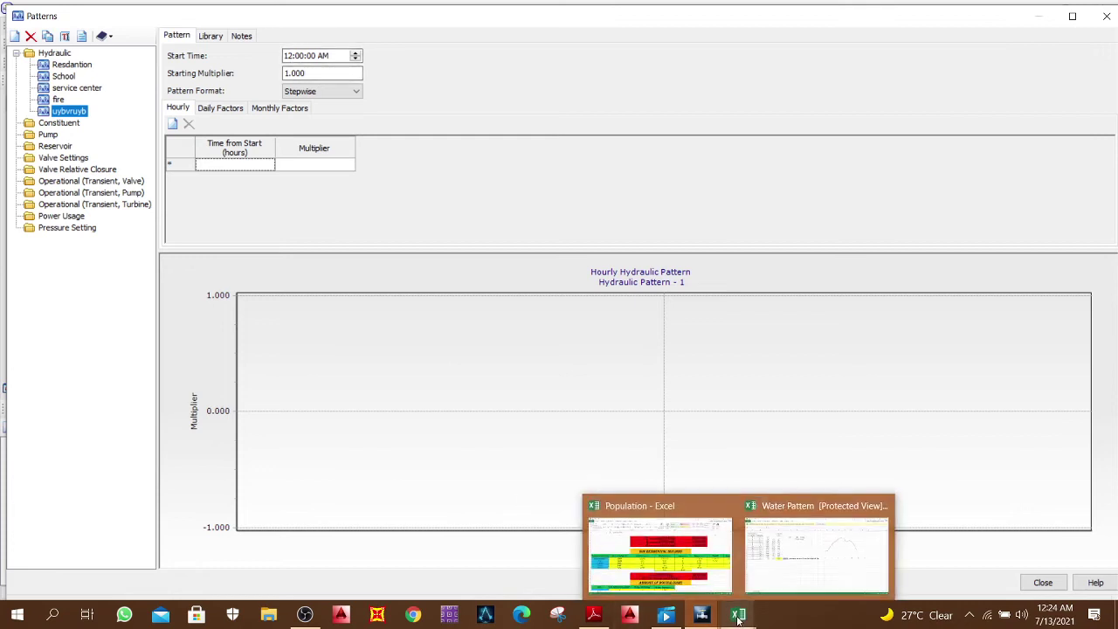
click(791, 579)
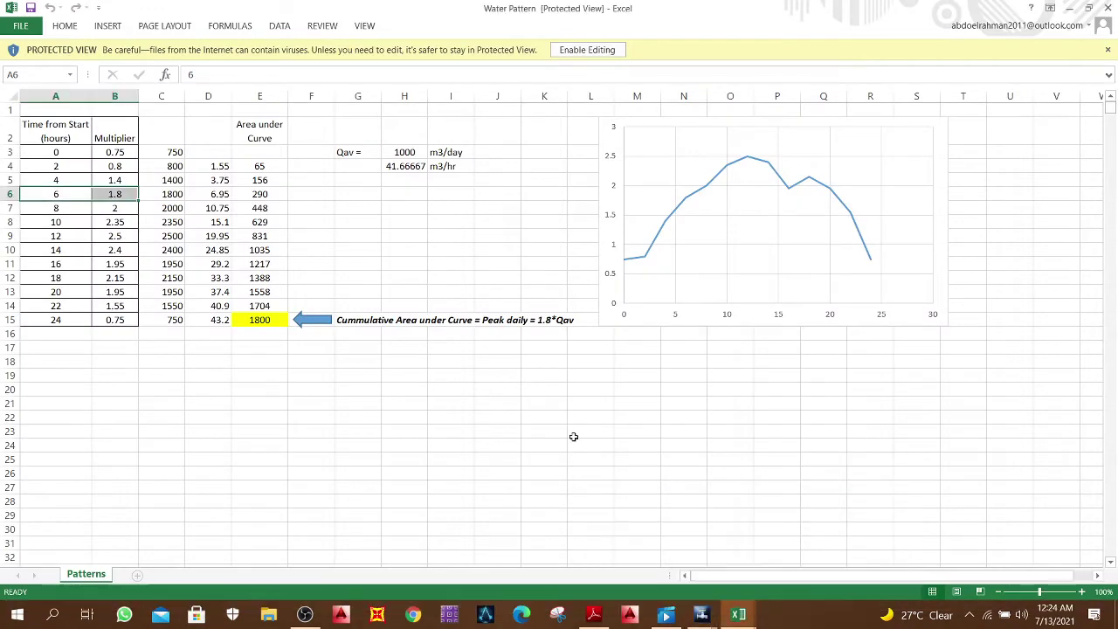
click(121, 155)
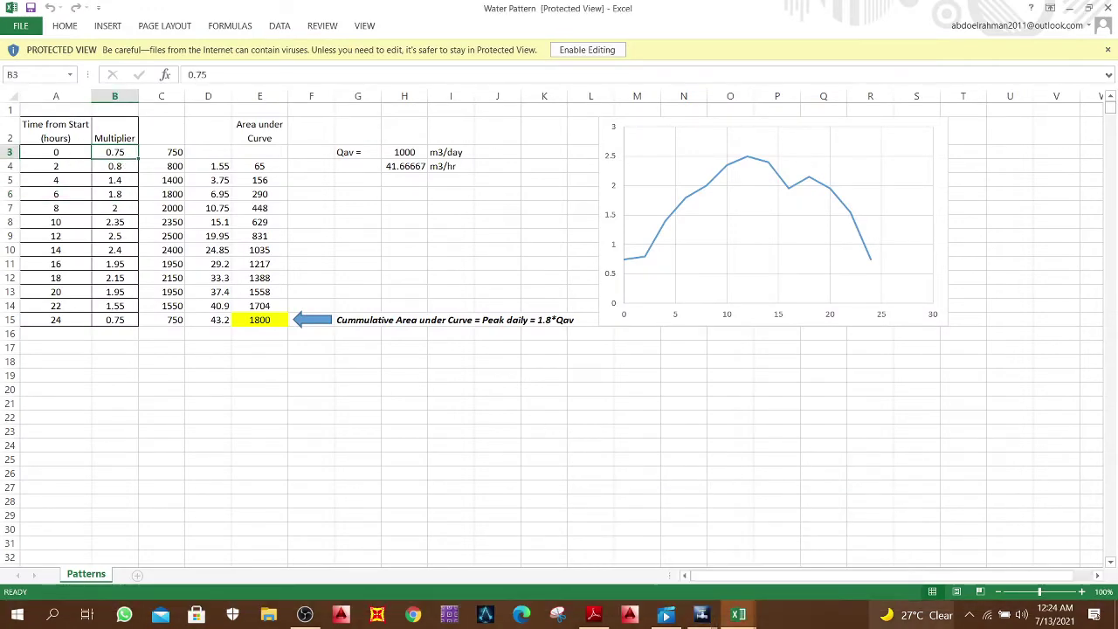
mouse_move(702, 616)
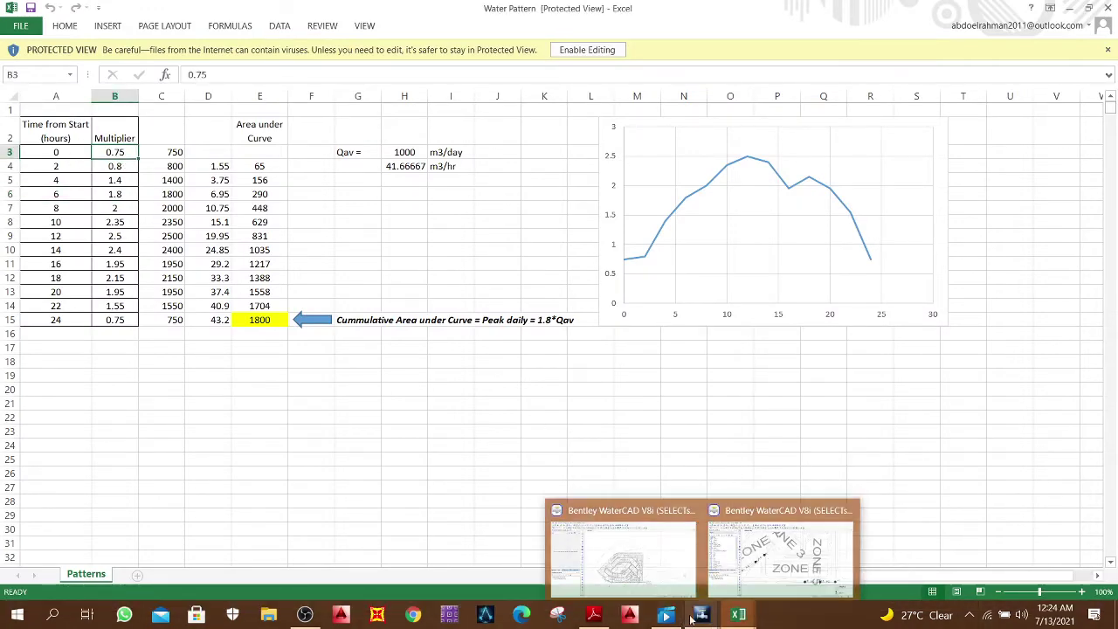
click(772, 569)
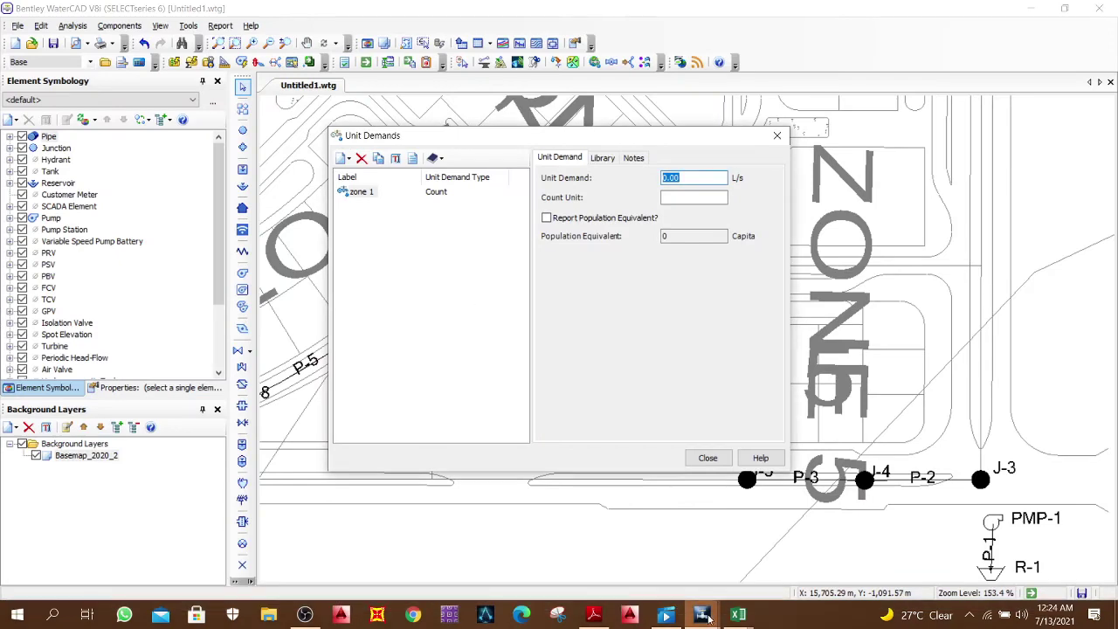
mouse_move(701, 615)
click(619, 558)
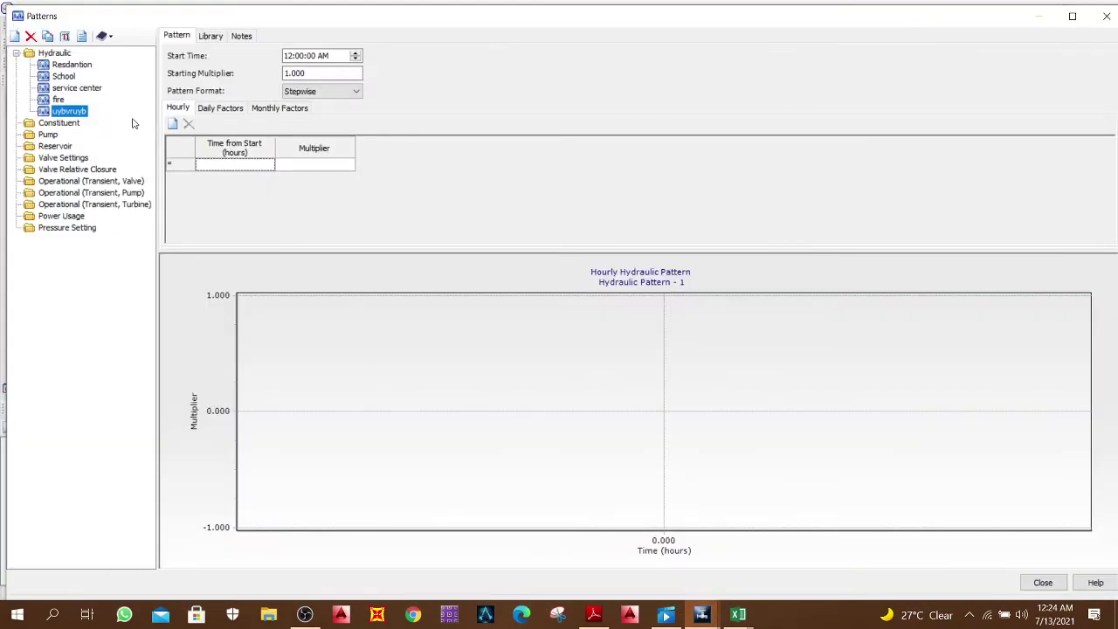
click(321, 75)
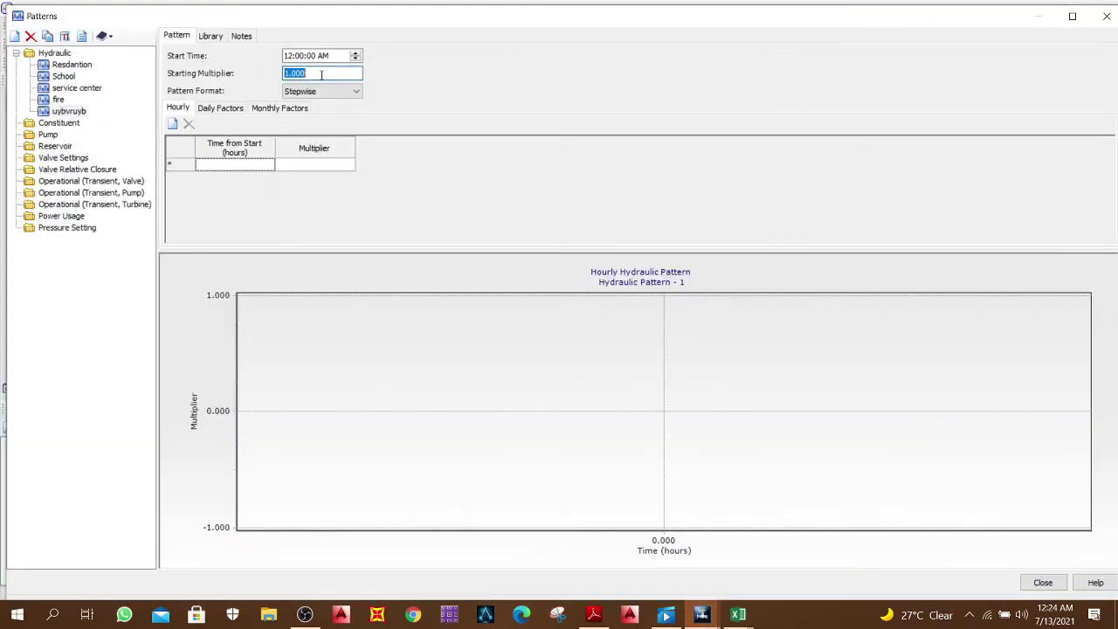
text(0.75)
click(242, 168)
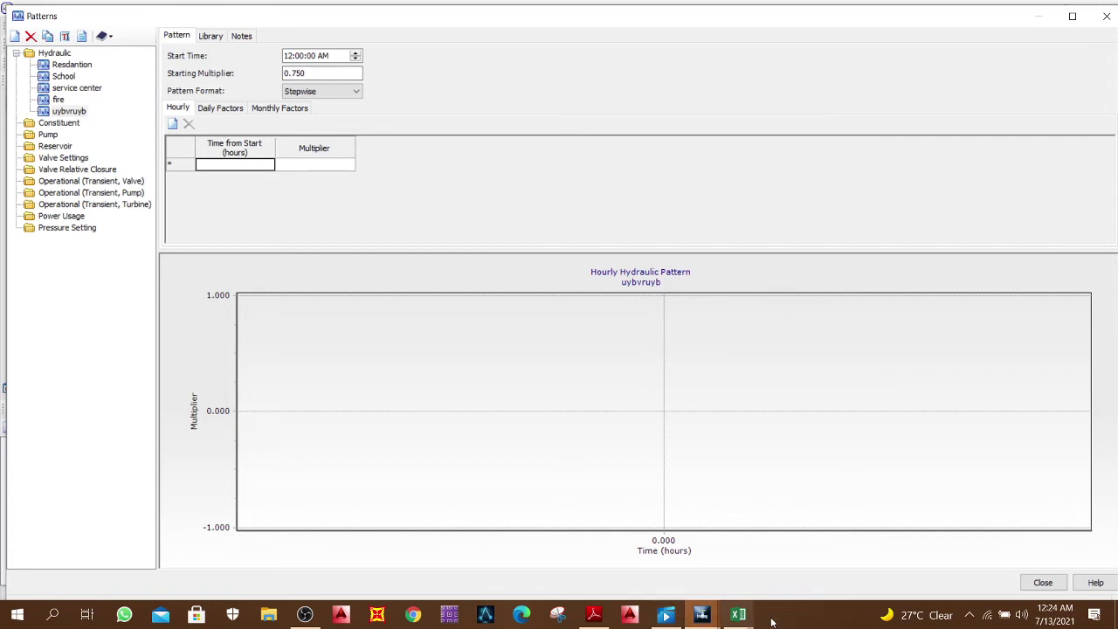
Step: Fill the uybvruyb pattern's hourly time-from-start column with 2 to 24 hours in 2-hour increments
mouse_move(738, 615)
mouse_move(788, 576)
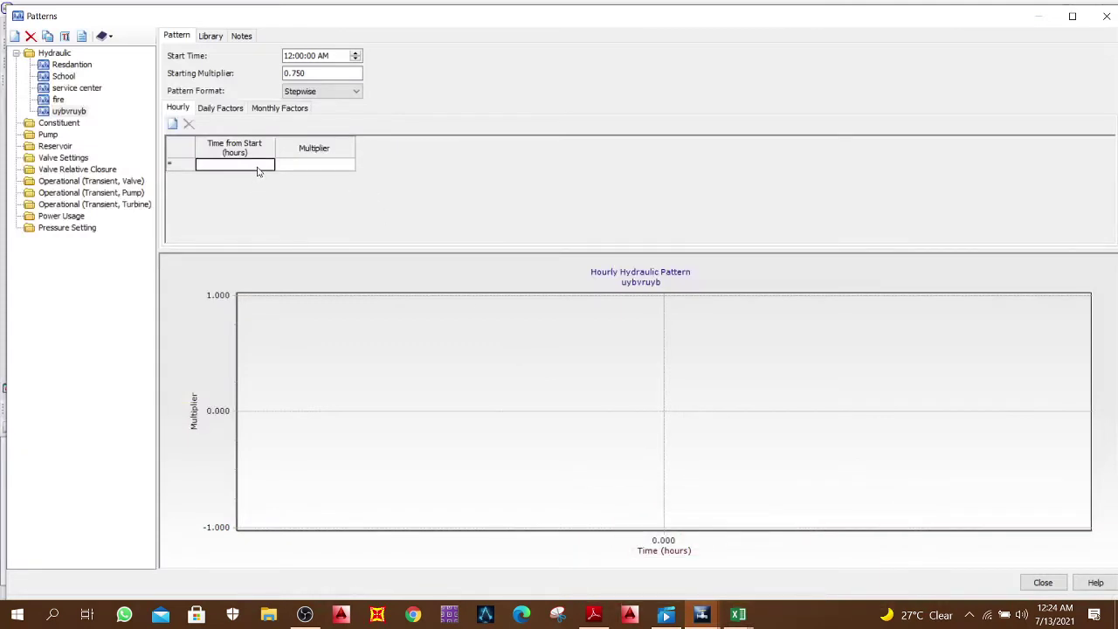
click(260, 165)
text(2)
key(Return)
text(4)
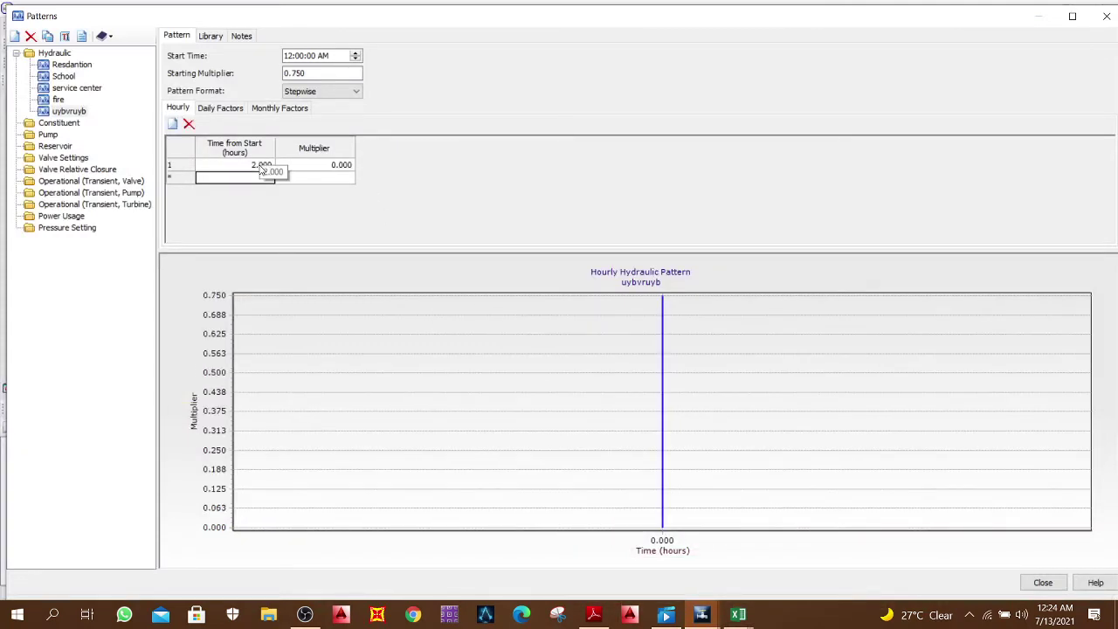
key(Return)
text(6)
key(Return)
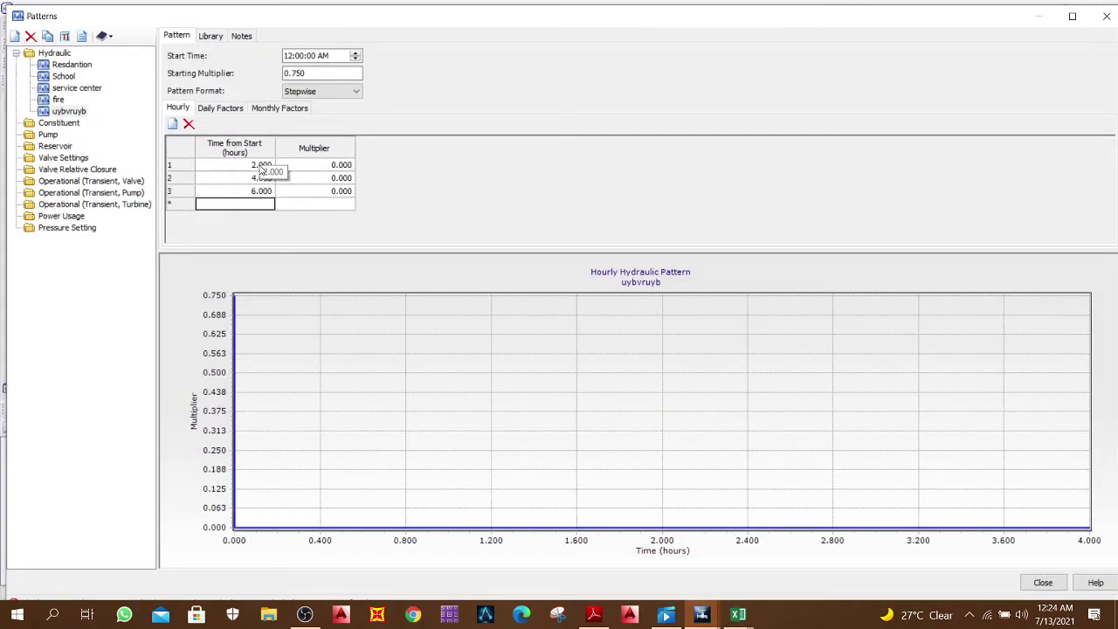
text(8)
key(Return)
text(1)
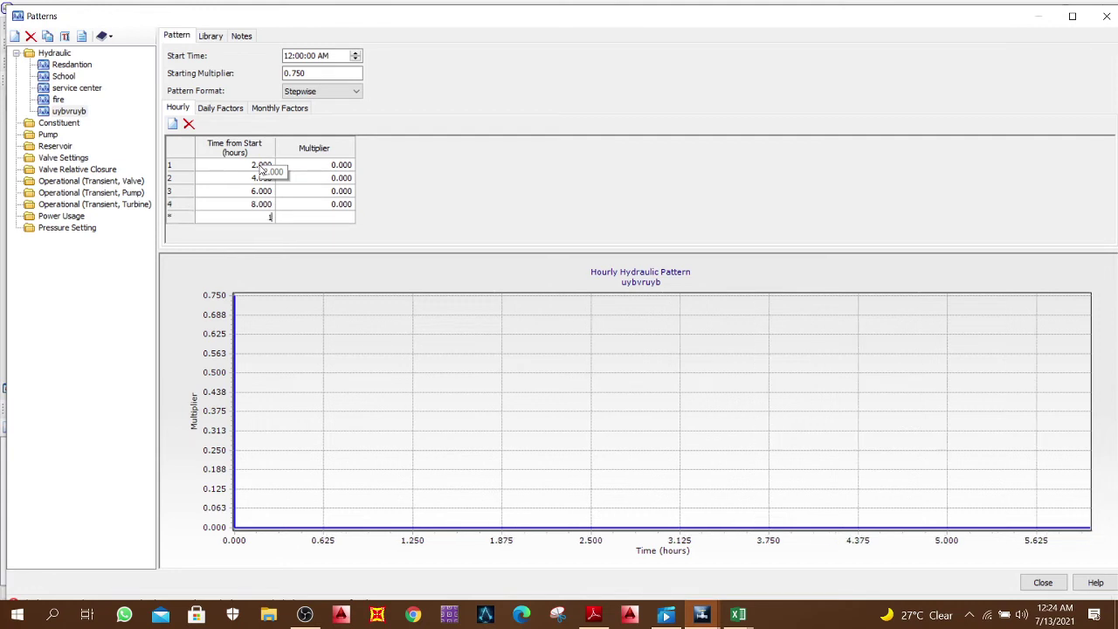
text(0)
key(Return)
text(12)
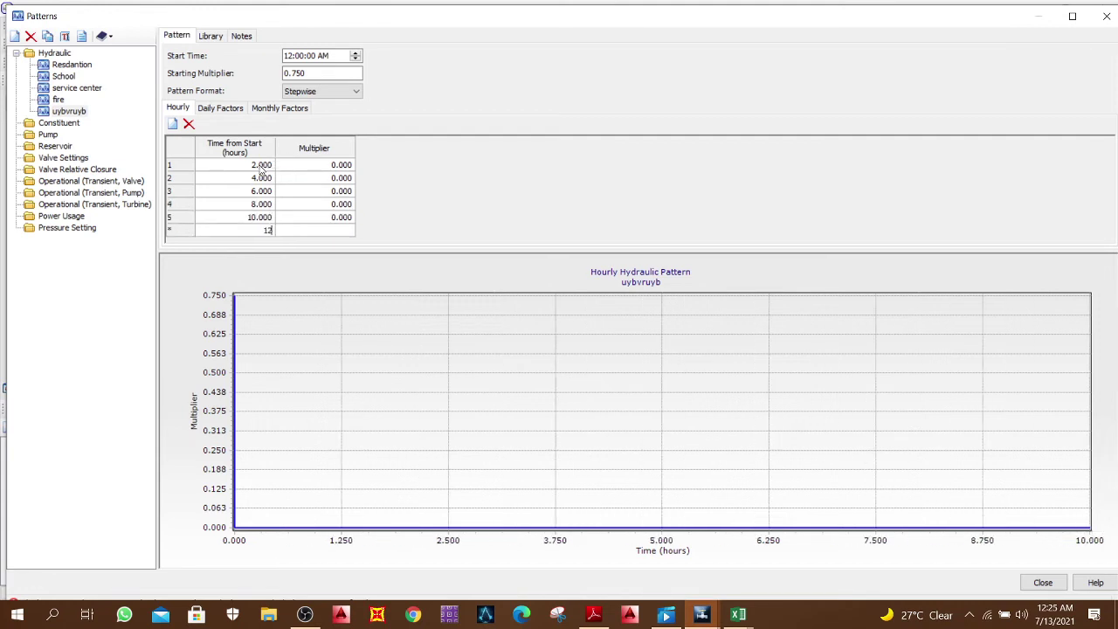
key(Return)
text(14.16)
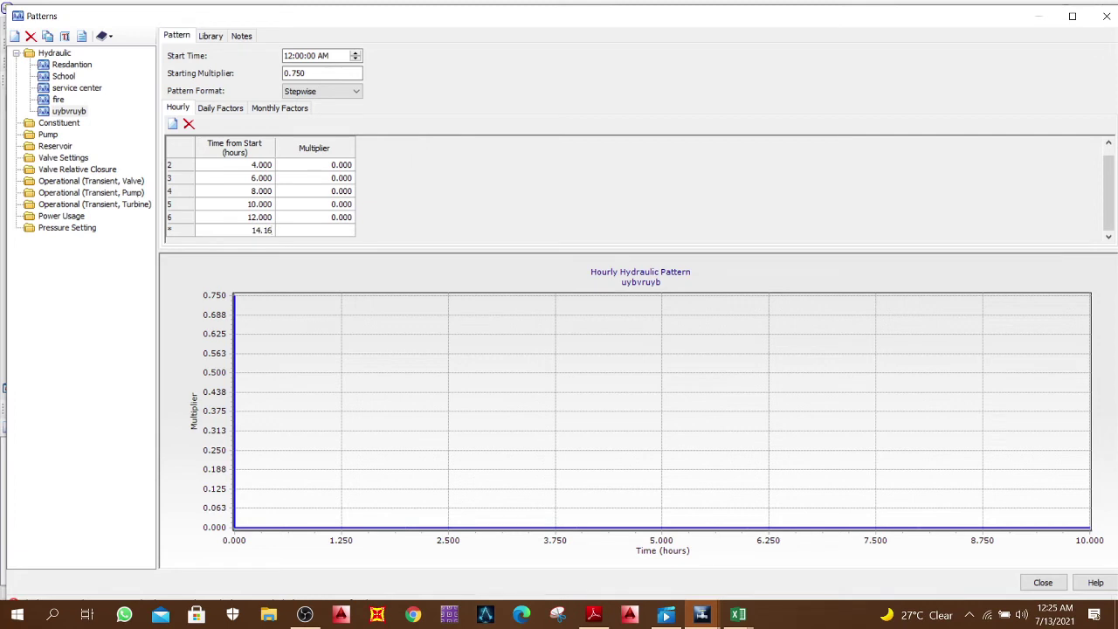
key(BackSpace)
key(Return)
text(16)
key(Return)
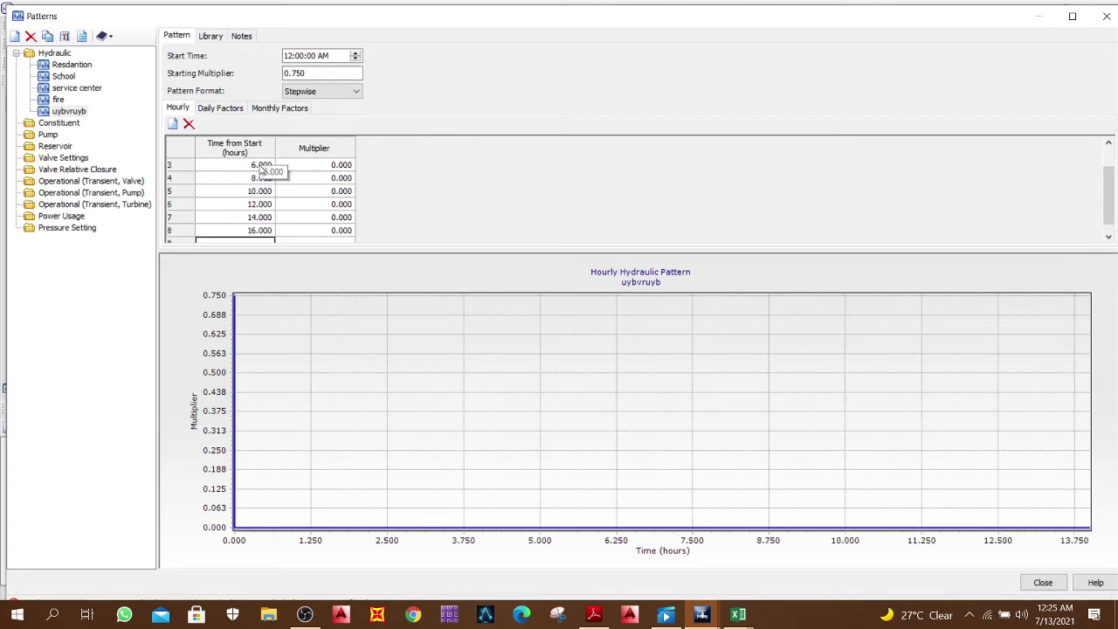
text(18)
key(Return)
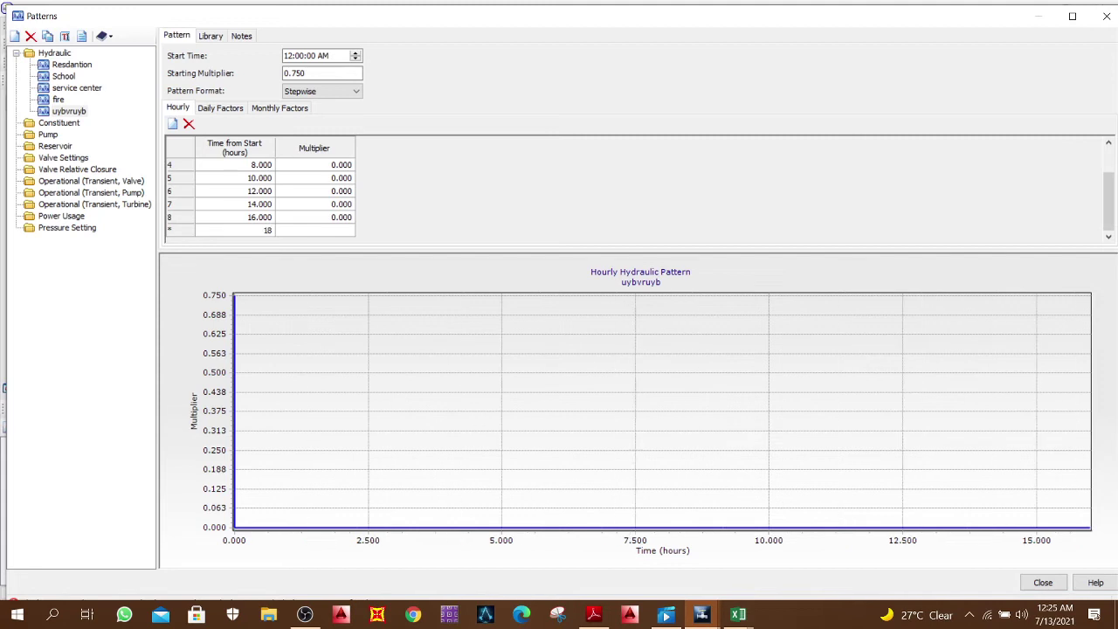
text(20.)
key(Return)
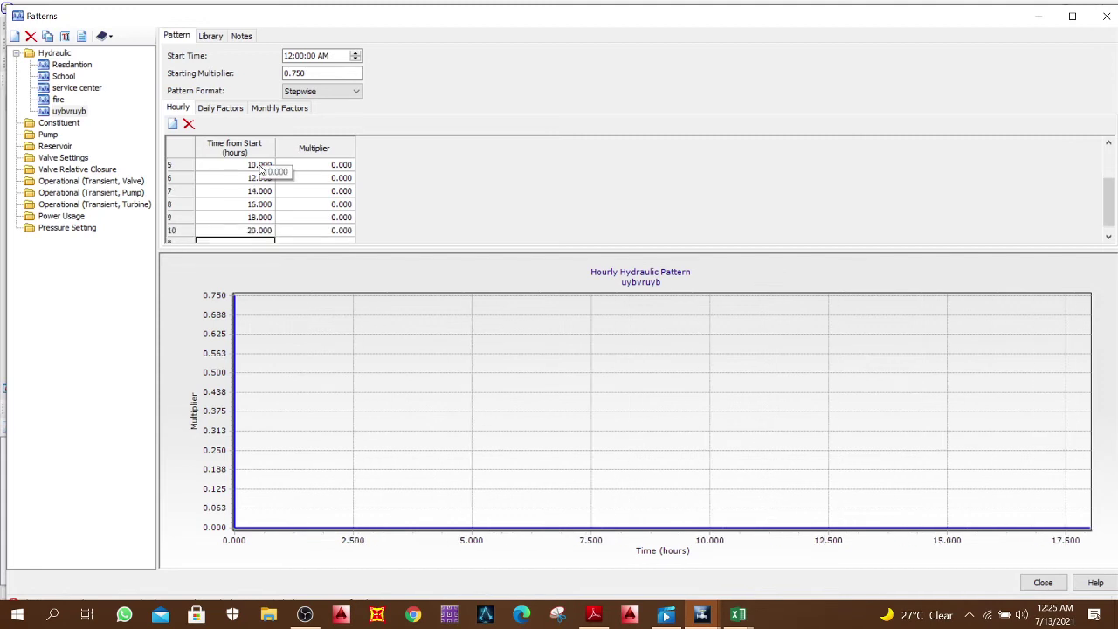
text(22)
key(Return)
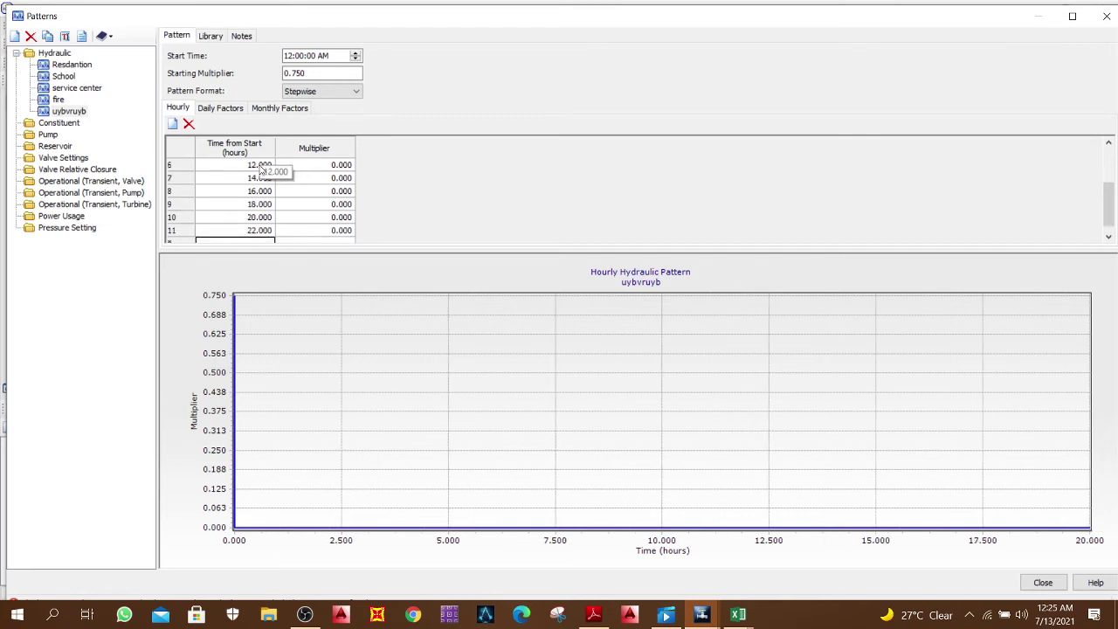
text(24)
key(Return)
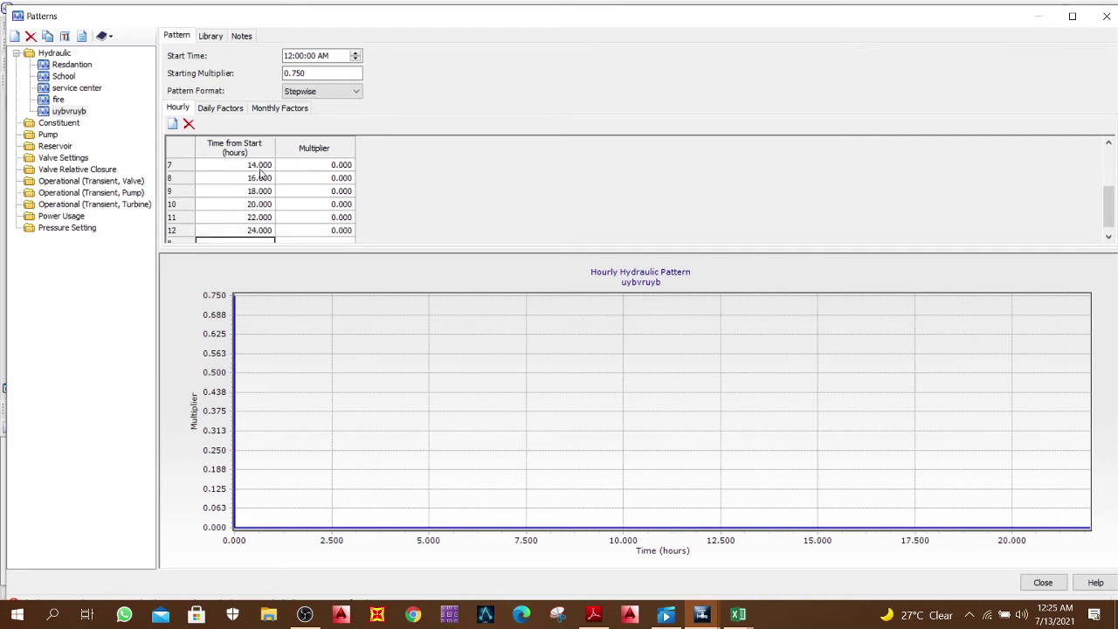
scroll(255, 201, up, 2)
scroll(251, 197, down, 3)
scroll(249, 190, up, 3)
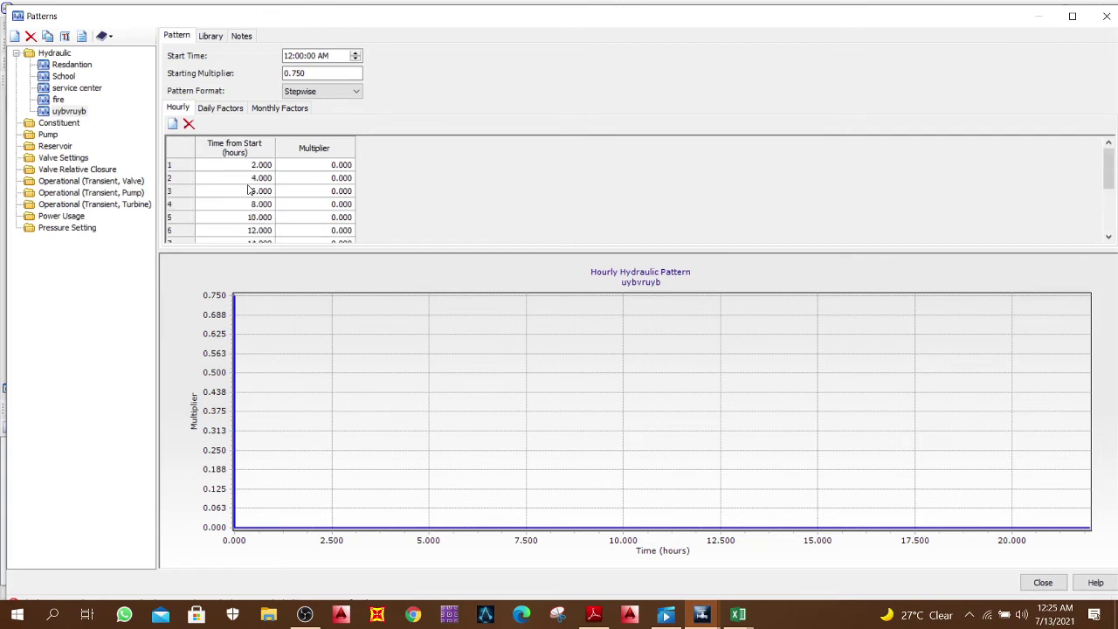
Step: Switch to the Water Pattern workbook in Excel and examine the multiplier column for the new pattern's time steps
click(325, 165)
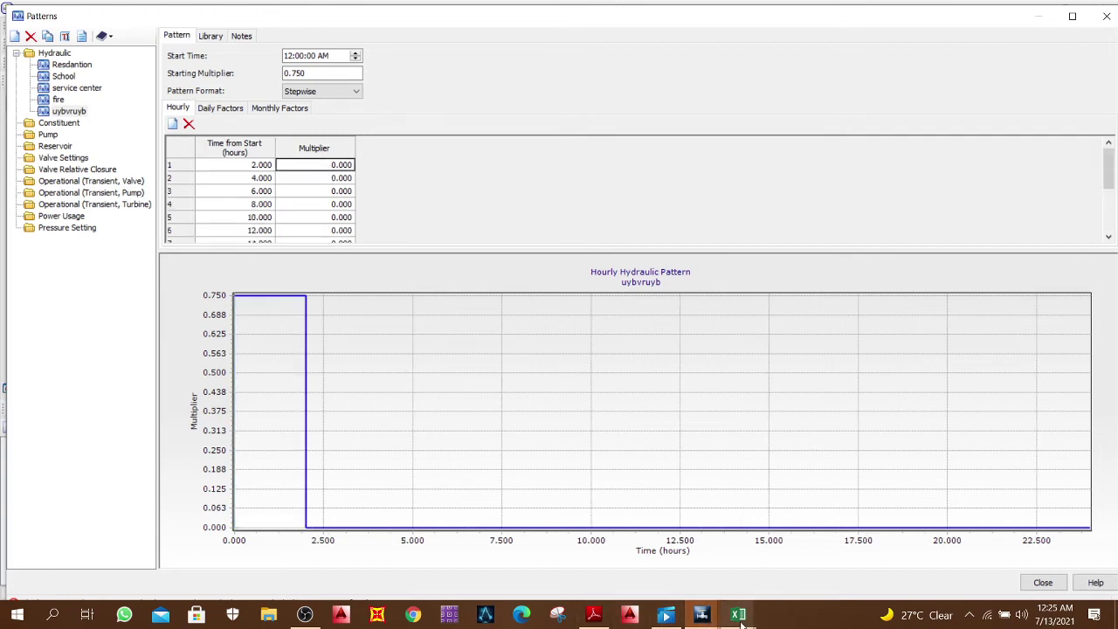
mouse_move(738, 614)
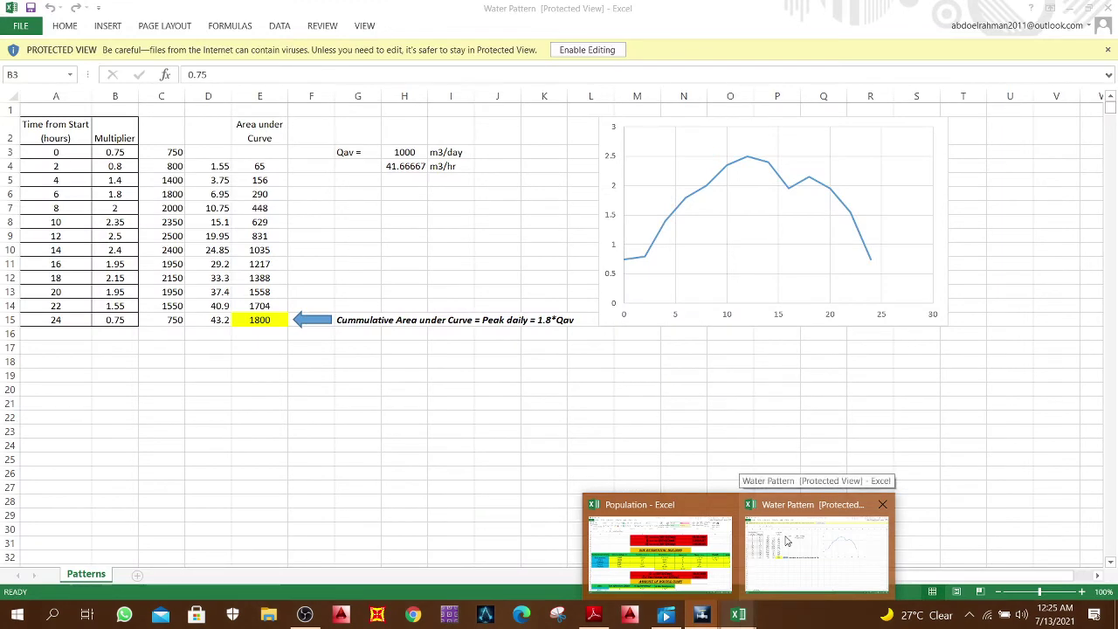
click(786, 541)
click(115, 193)
drag(114, 250, 115, 264)
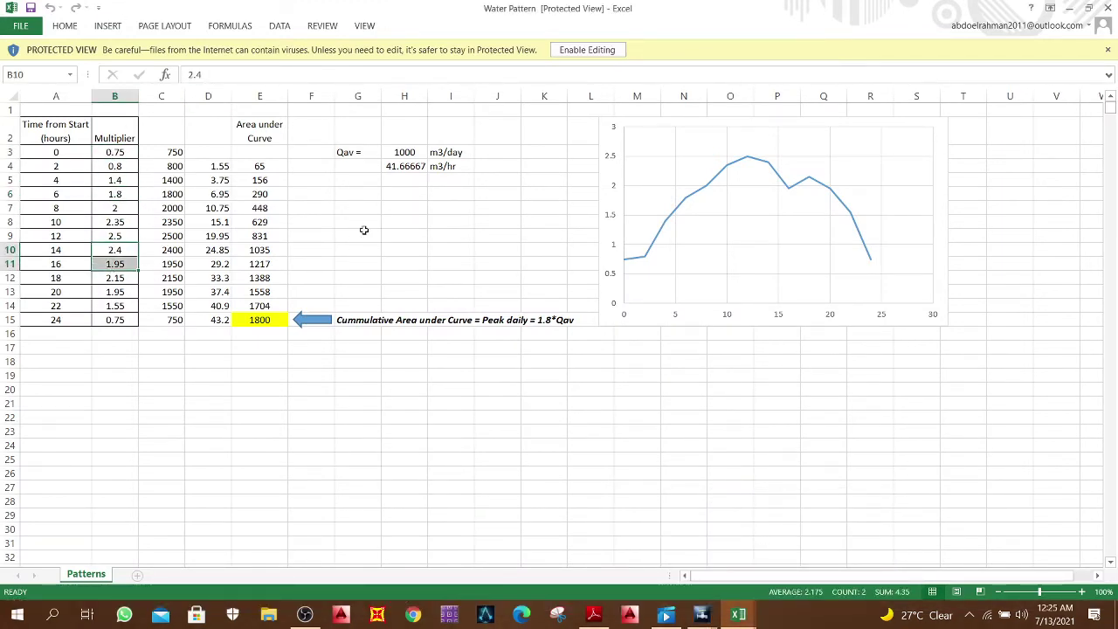
Step: Return to WaterCAD and review the Resdantion pattern's hourly multipliers and stepwise curve
mouse_move(702, 615)
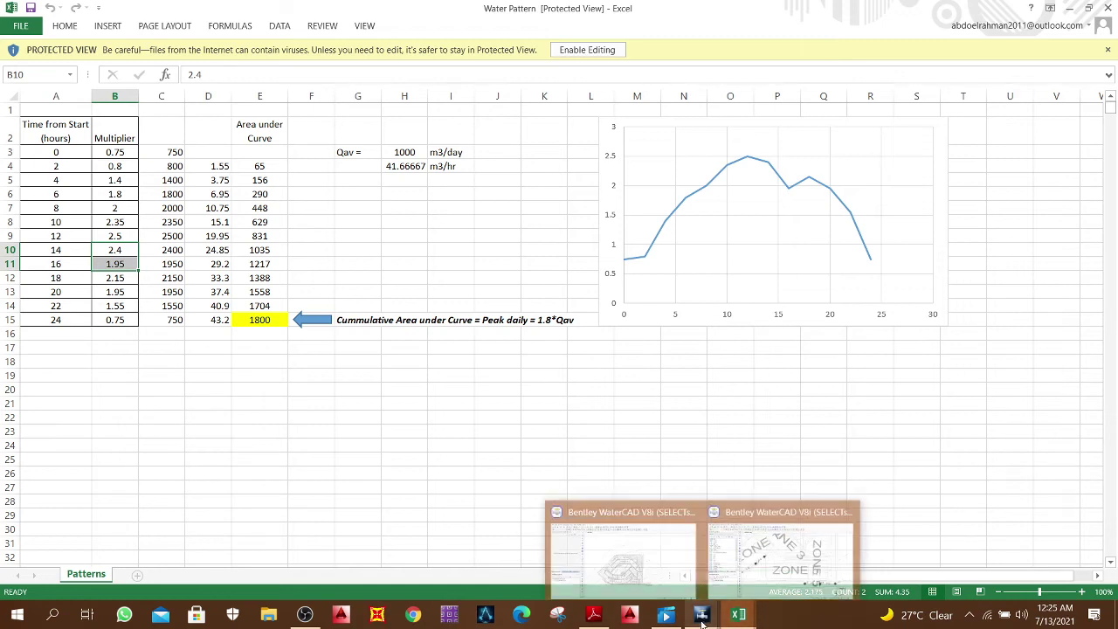
click(623, 524)
click(70, 65)
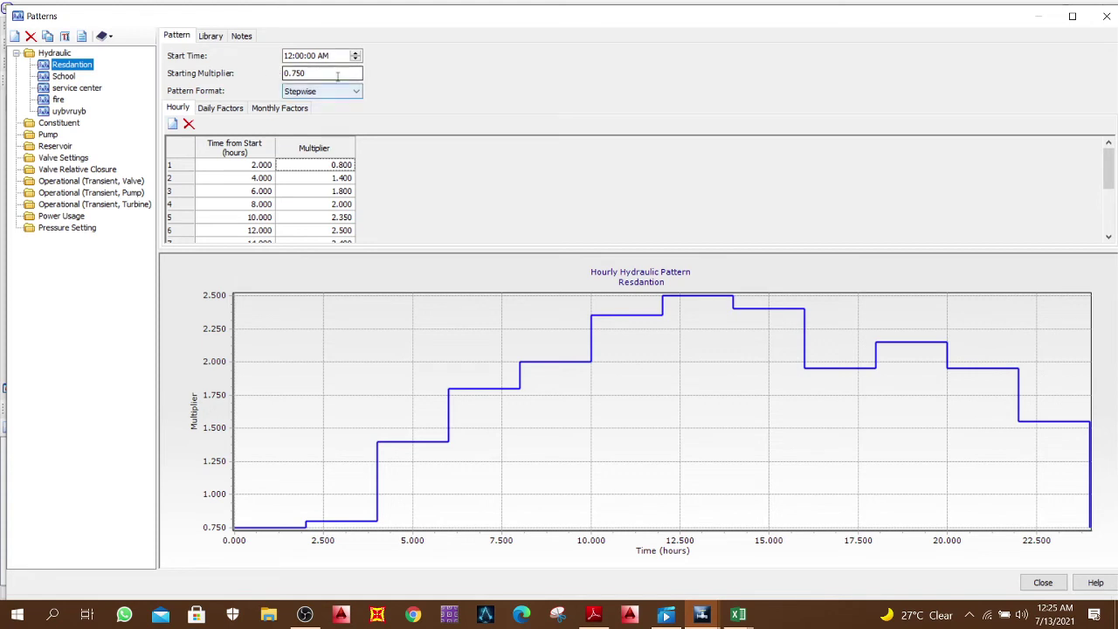
scroll(262, 187, down, 3)
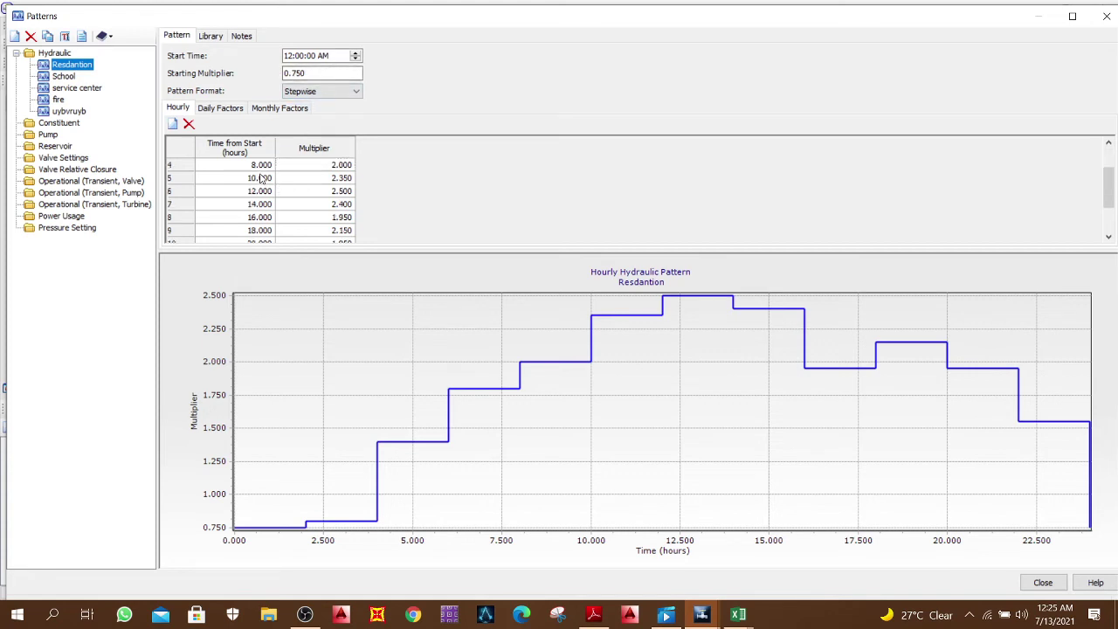
scroll(262, 196, up, 2)
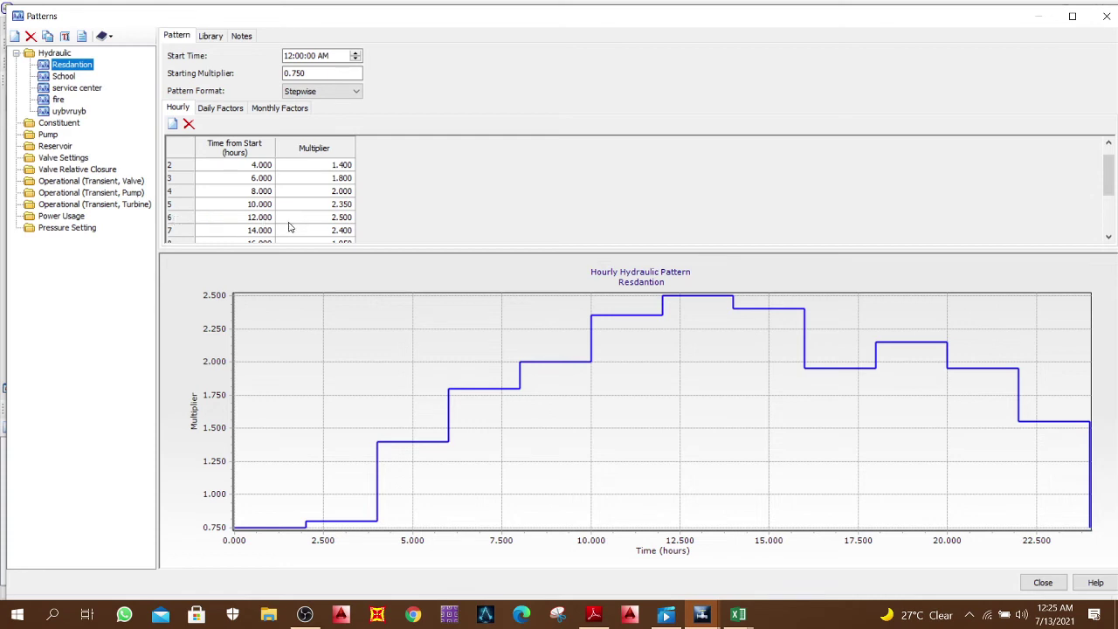
scroll(347, 225, up, 1)
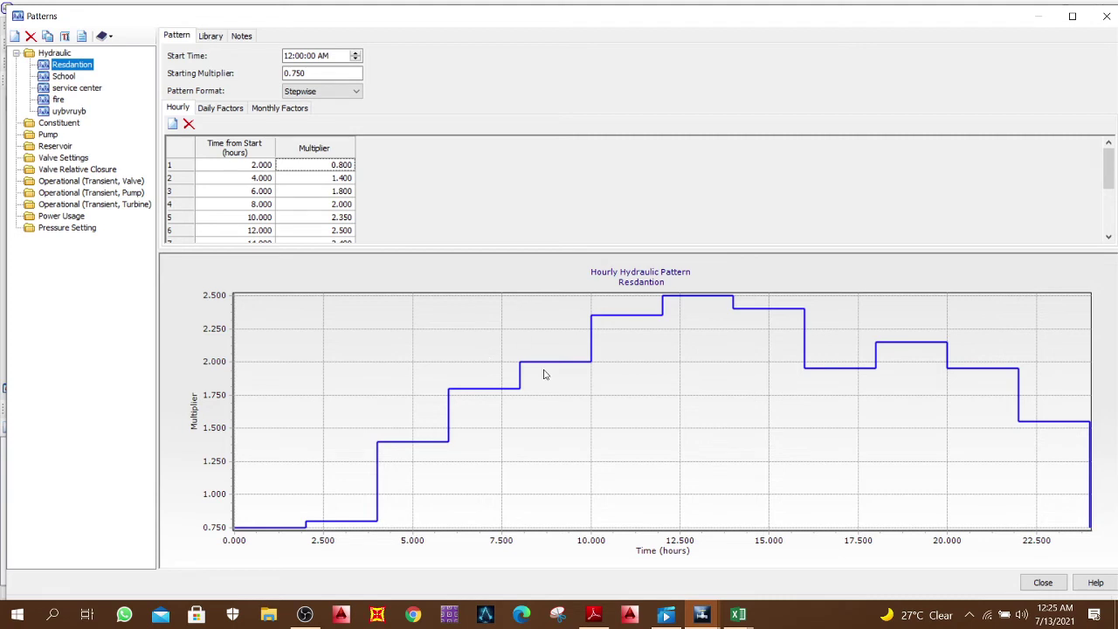
Step: Inspect the School hydraulic pattern and switch to the non-residential building table in the Population workbook in Excel
click(64, 76)
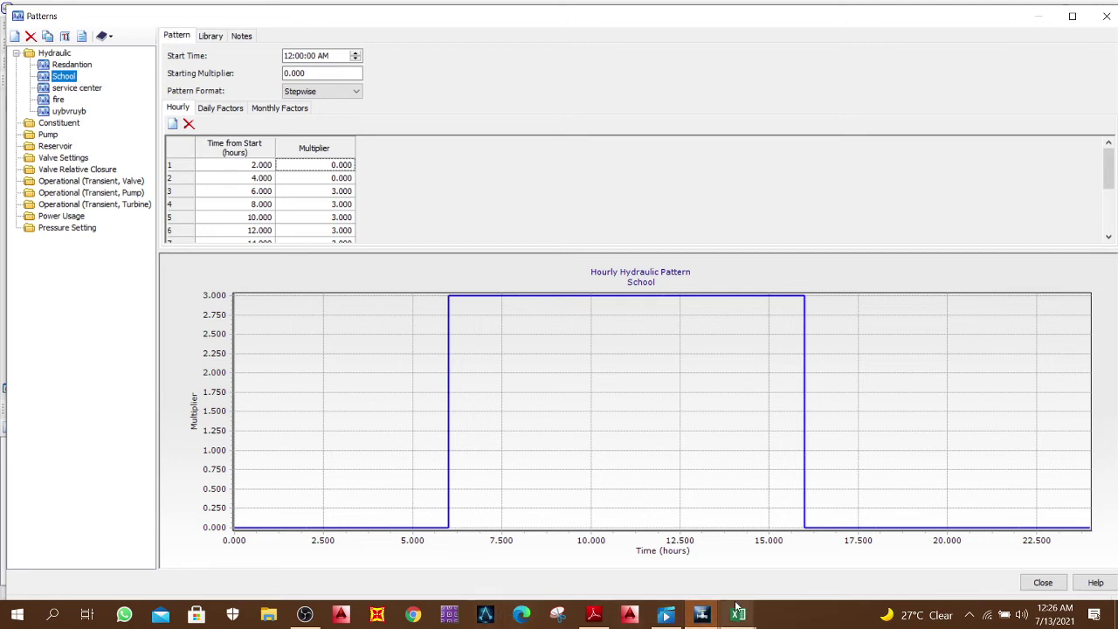
mouse_move(738, 615)
click(661, 546)
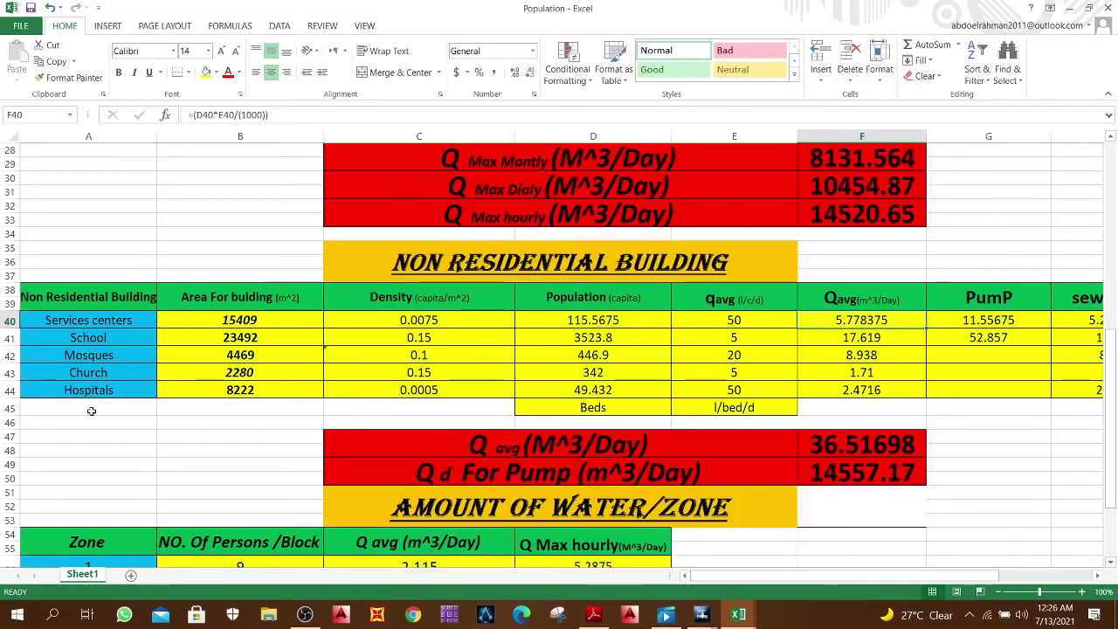
Step: Check the School row's average flow in the Population workbook, then review the School pattern's hourly multipliers in WaterCAD
drag(55, 344, 864, 340)
click(863, 340)
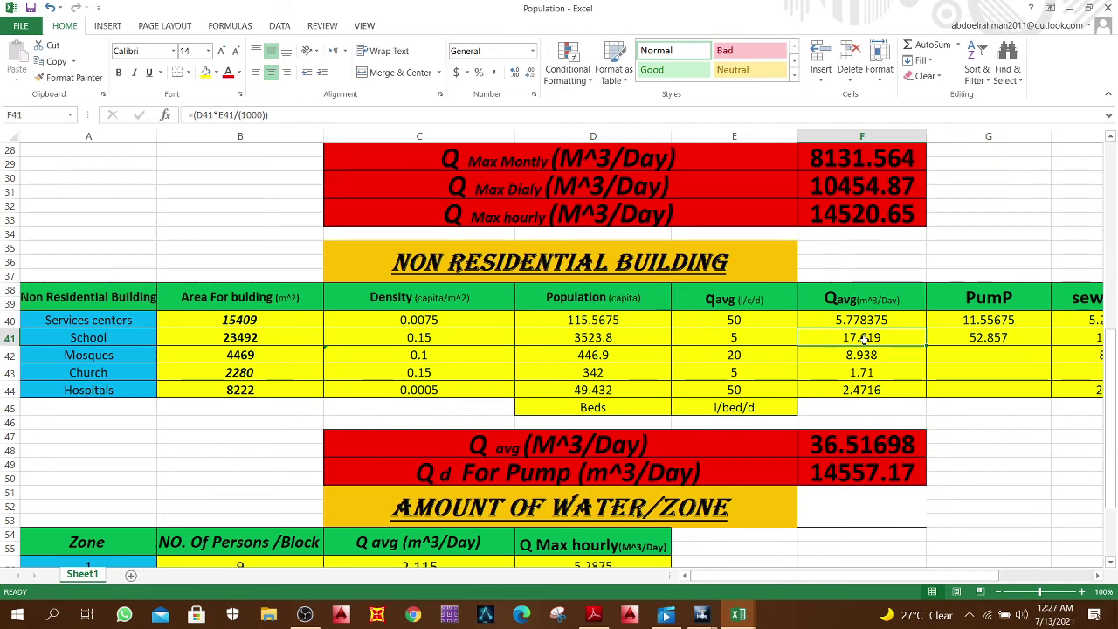
mouse_move(732, 611)
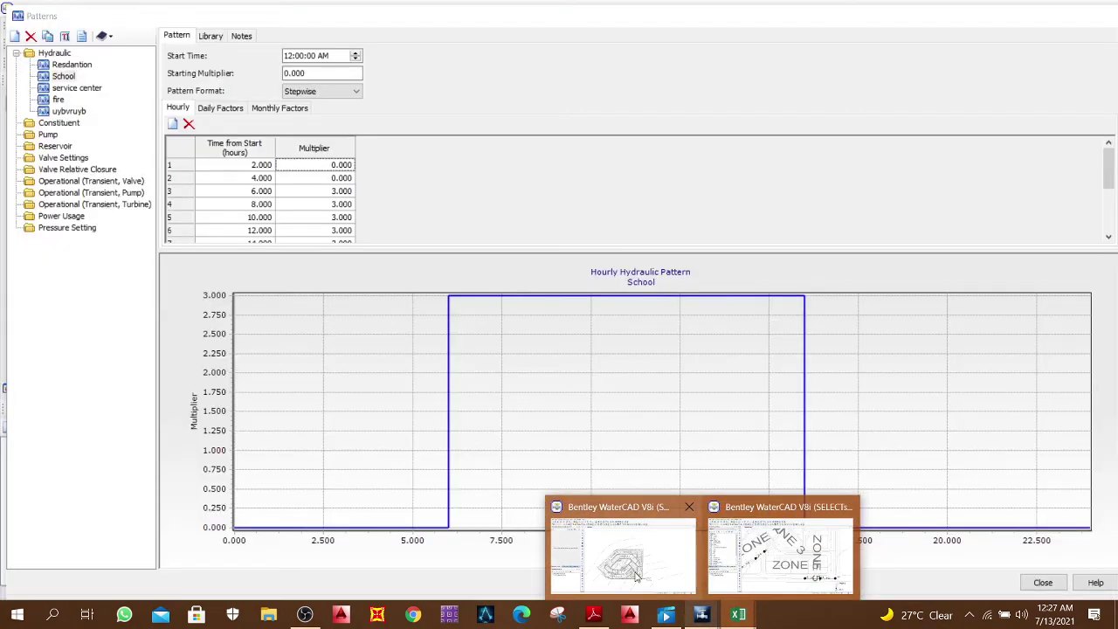
click(636, 573)
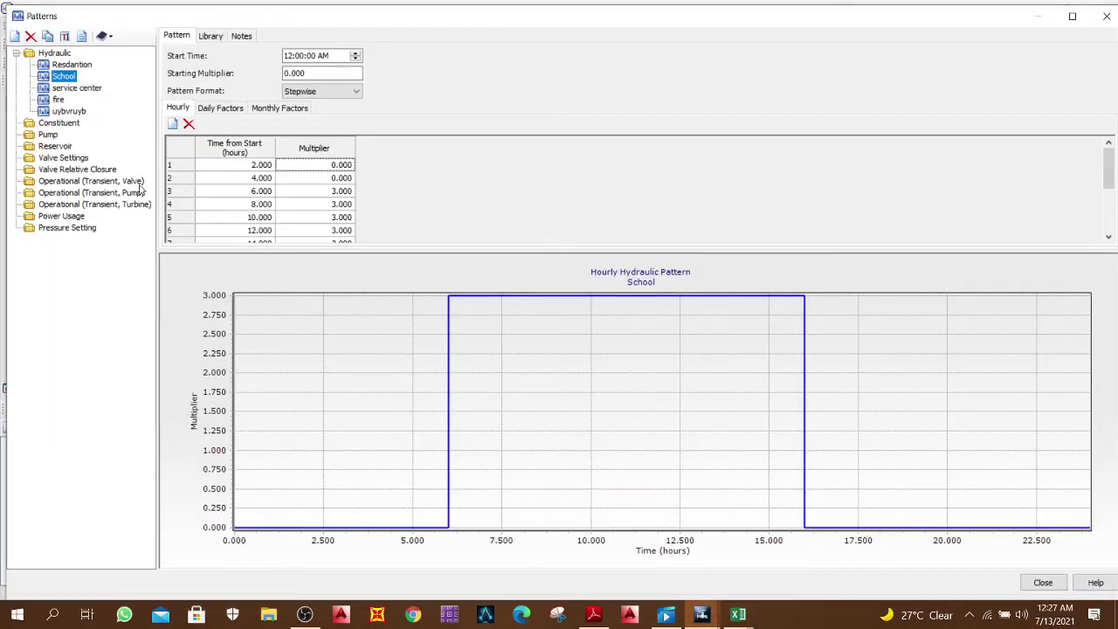
click(240, 190)
click(181, 194)
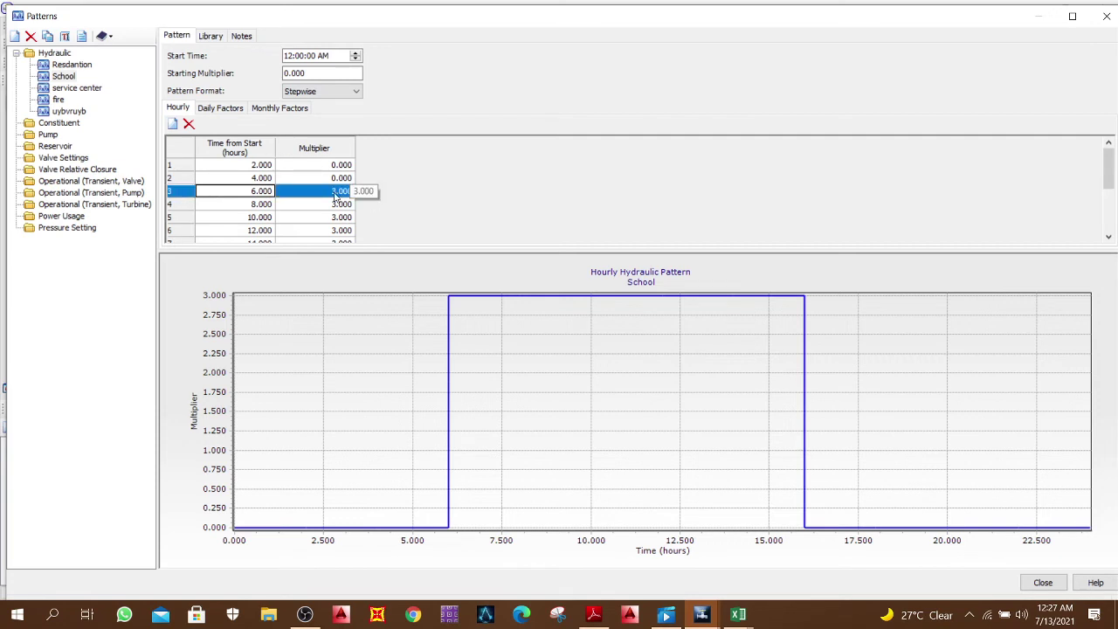
scroll(336, 201, down, 1)
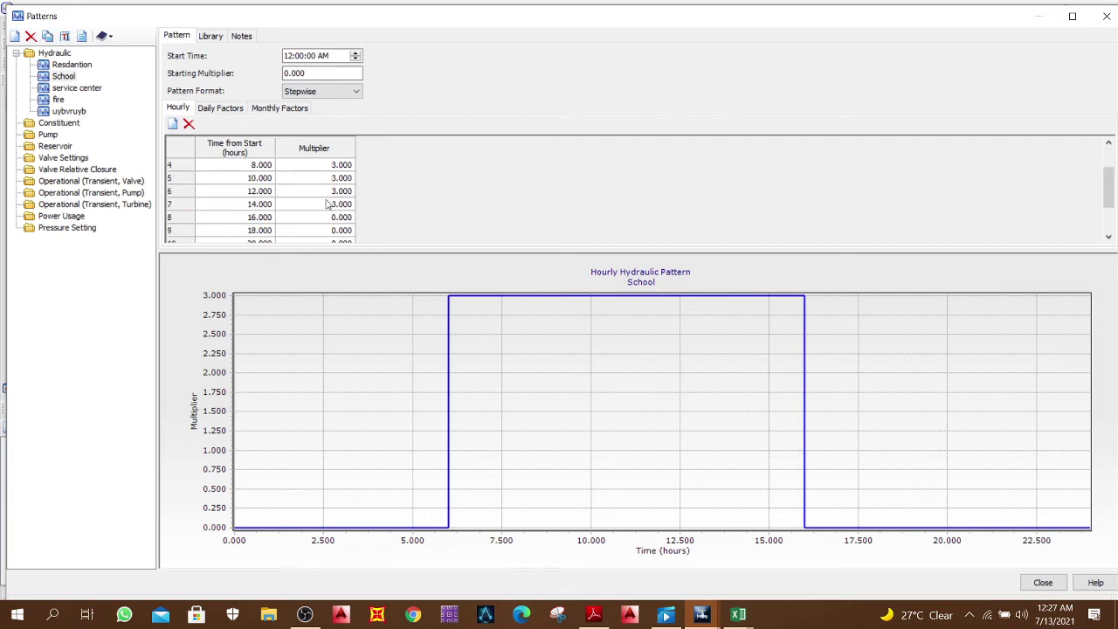
click(179, 208)
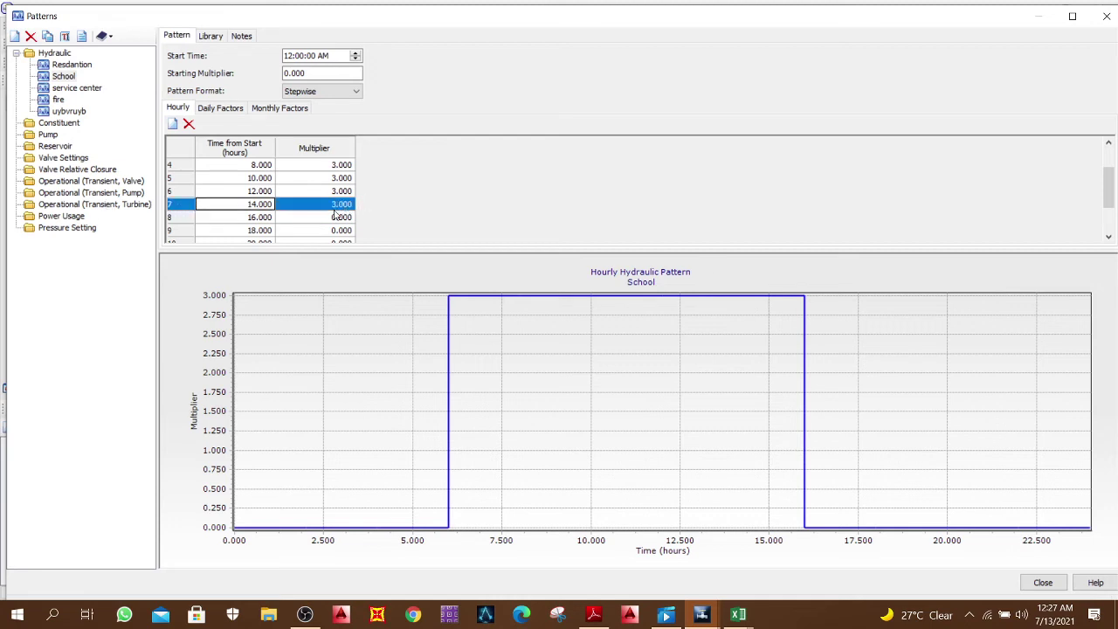
scroll(337, 214, down, 1)
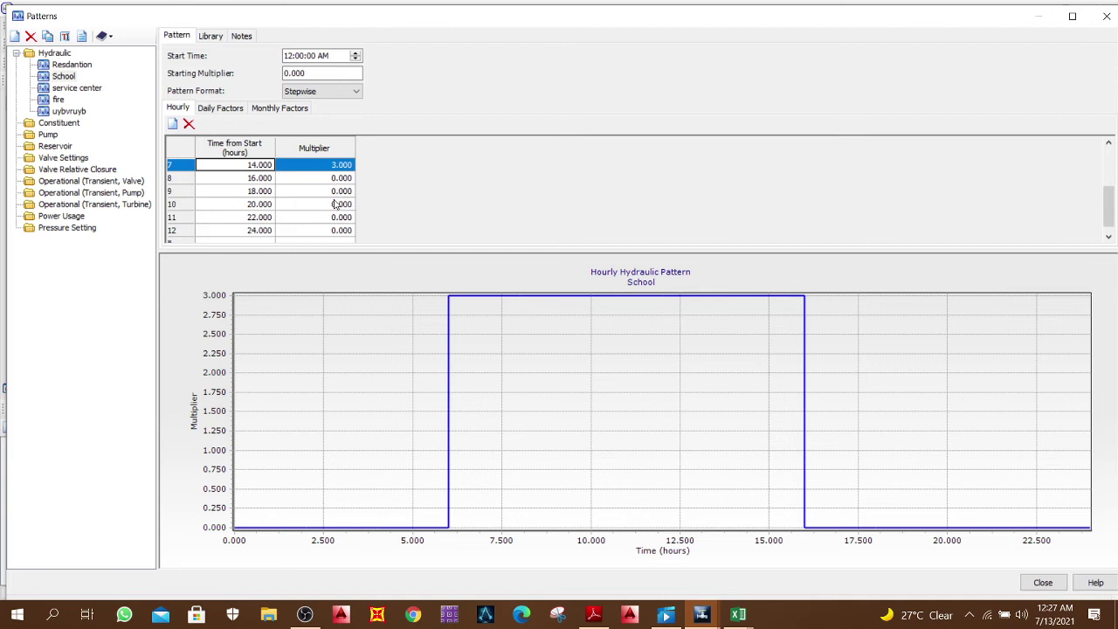
scroll(338, 232, up, 2)
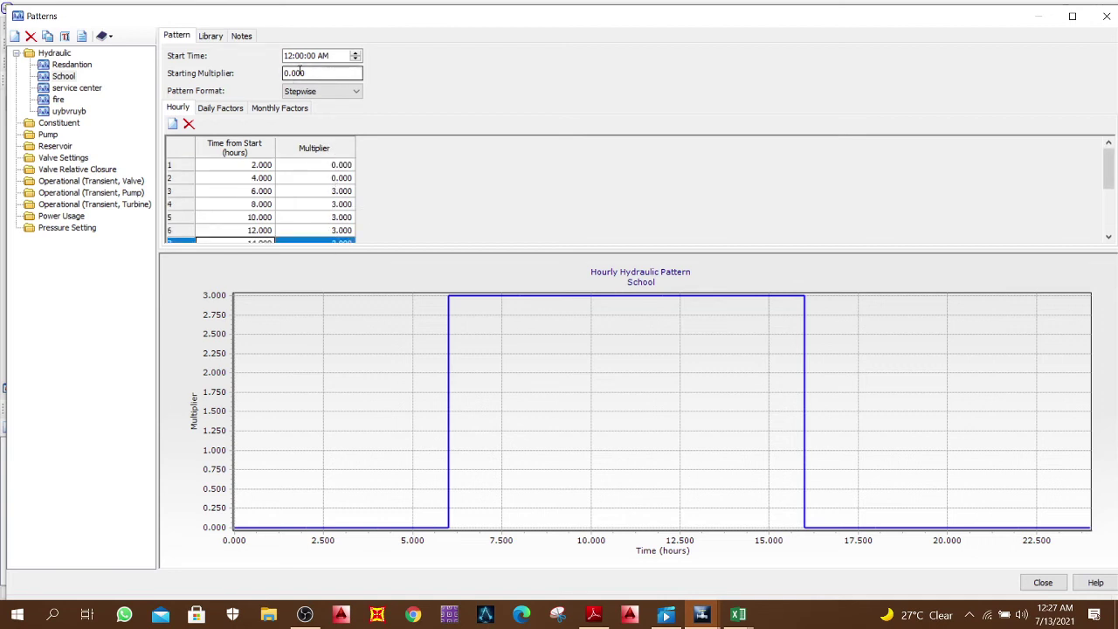
scroll(319, 180, down, 3)
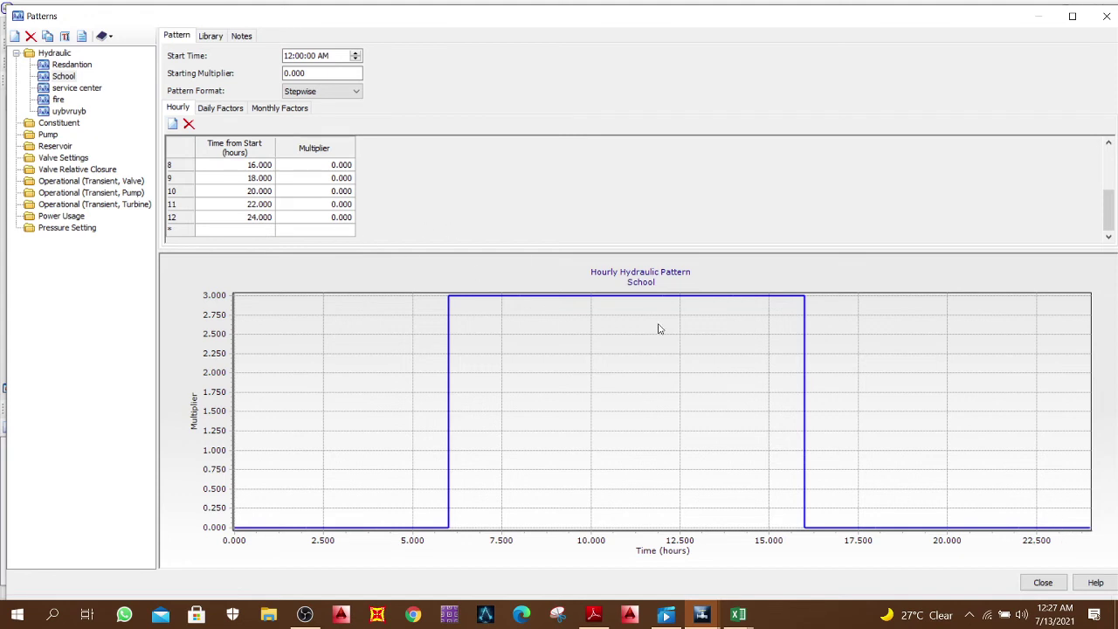
Step: Display the service center hydraulic pattern and examine the Services centers row's average flow in the Population workbook in Excel
click(98, 88)
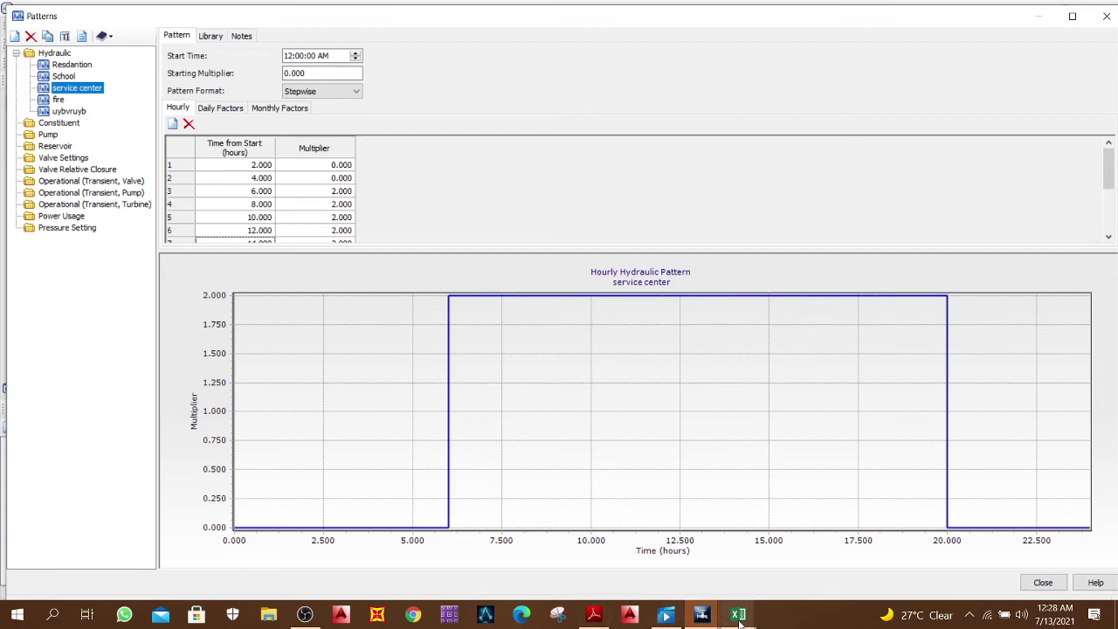
mouse_move(739, 621)
click(659, 550)
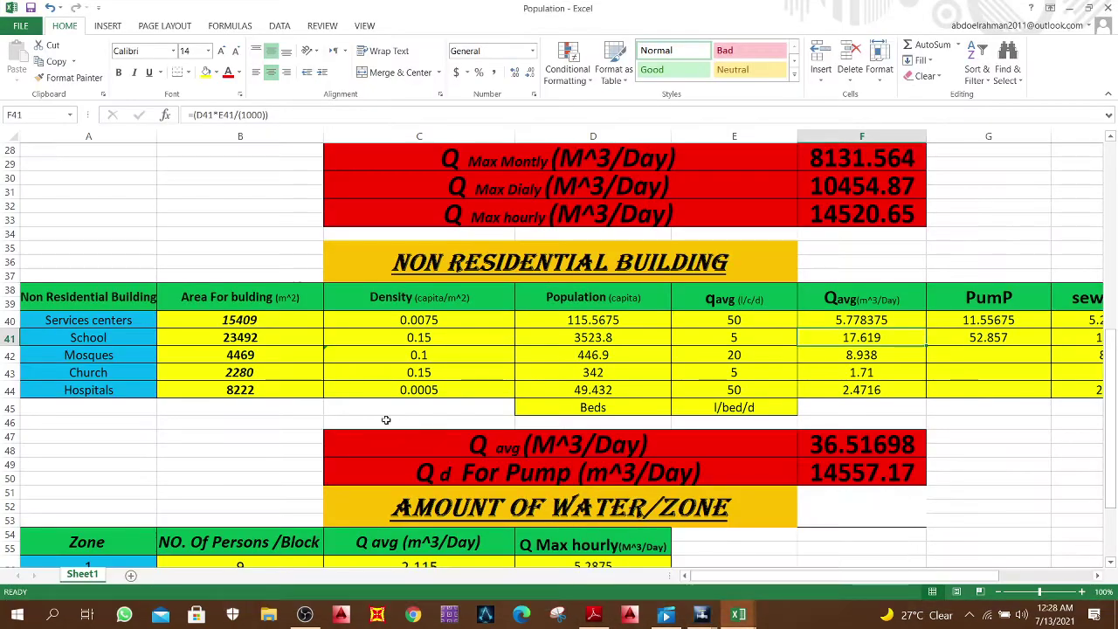
click(122, 323)
drag(123, 323, 943, 330)
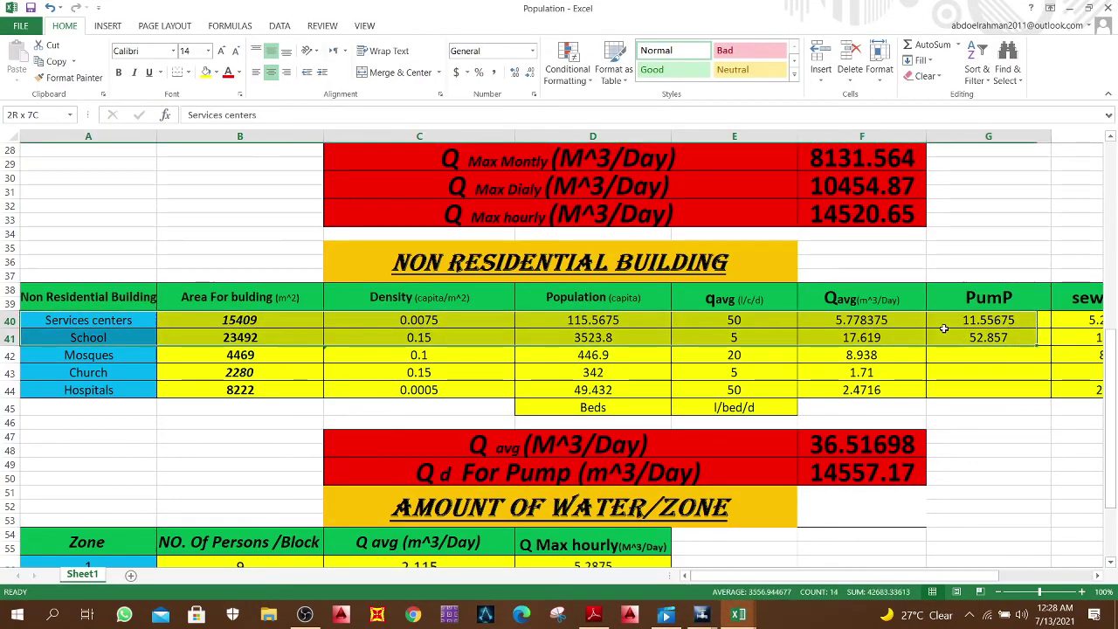
click(825, 329)
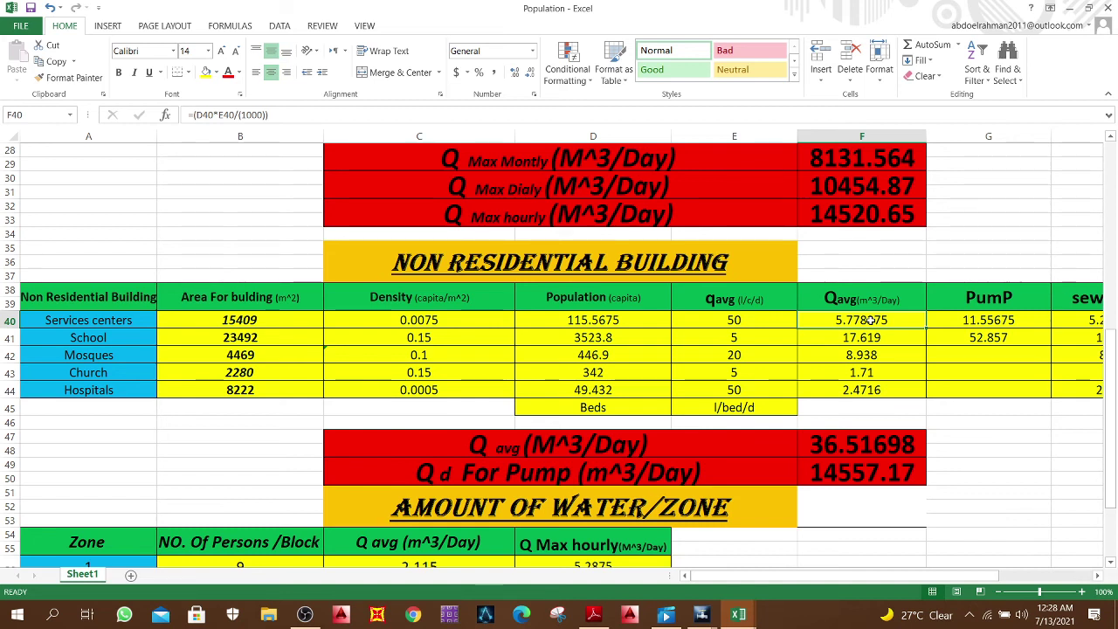
click(52, 318)
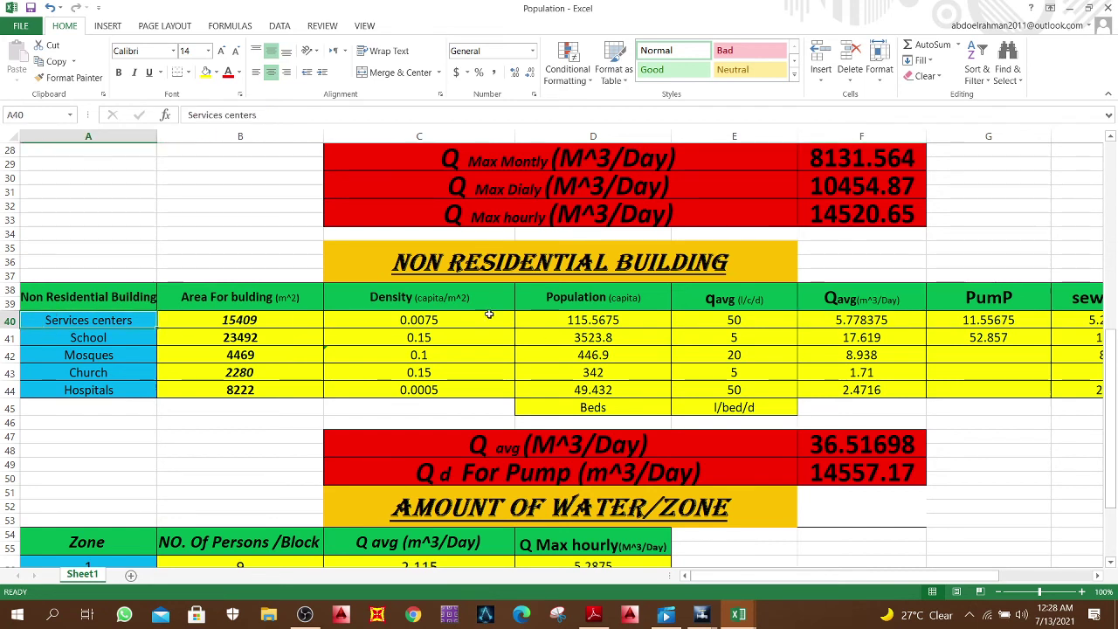
click(861, 323)
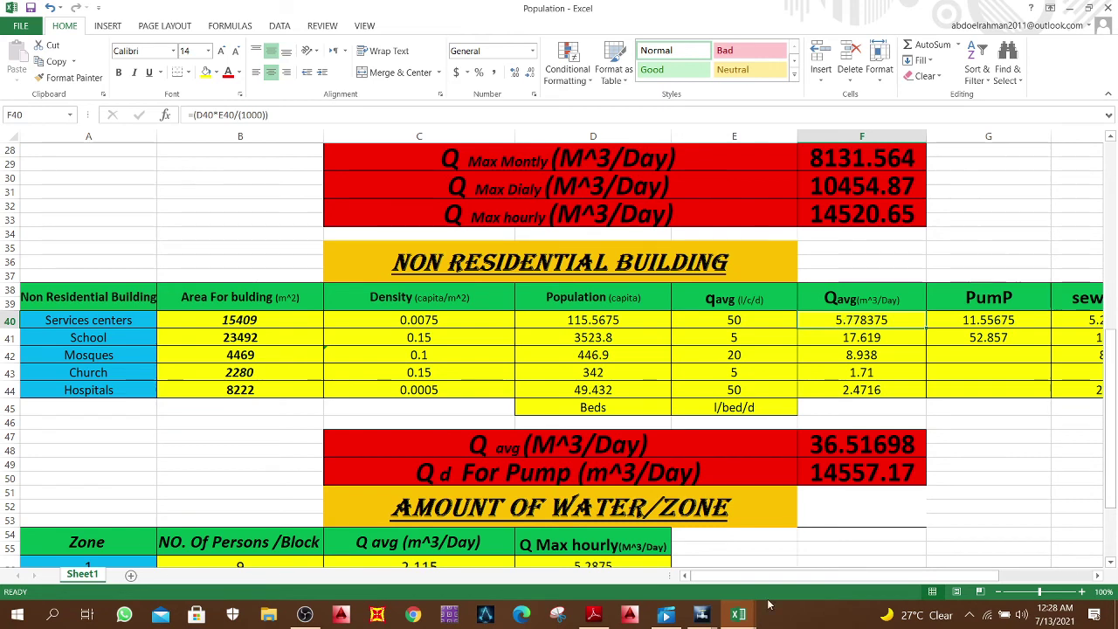
Step: Return to WaterCAD, review the service center pattern's hourly multipliers and close the Patterns manager
click(700, 615)
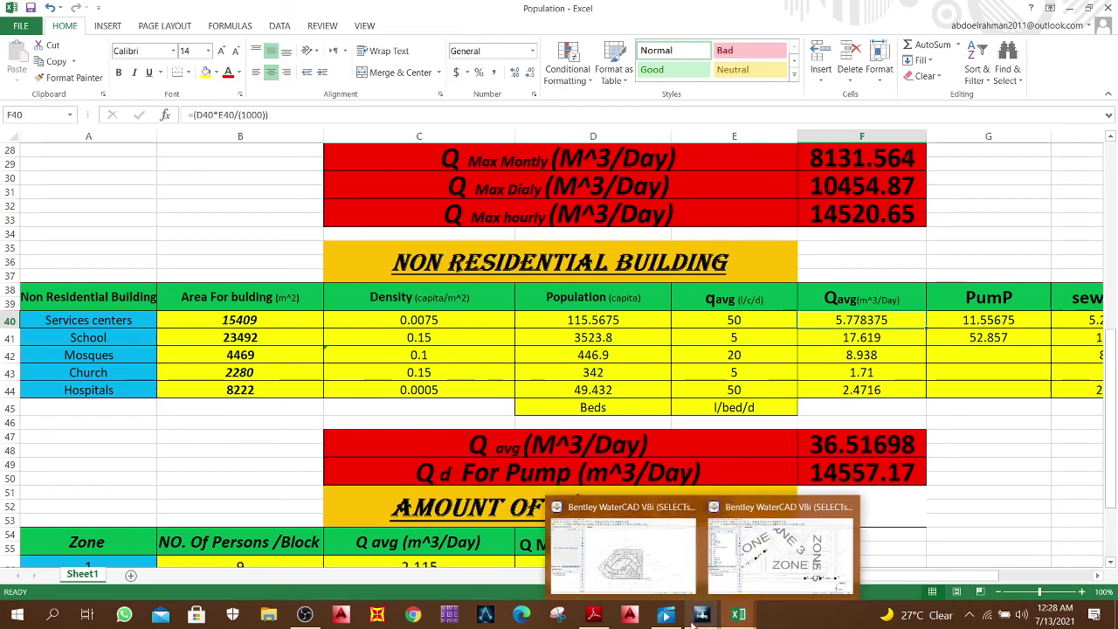
click(643, 580)
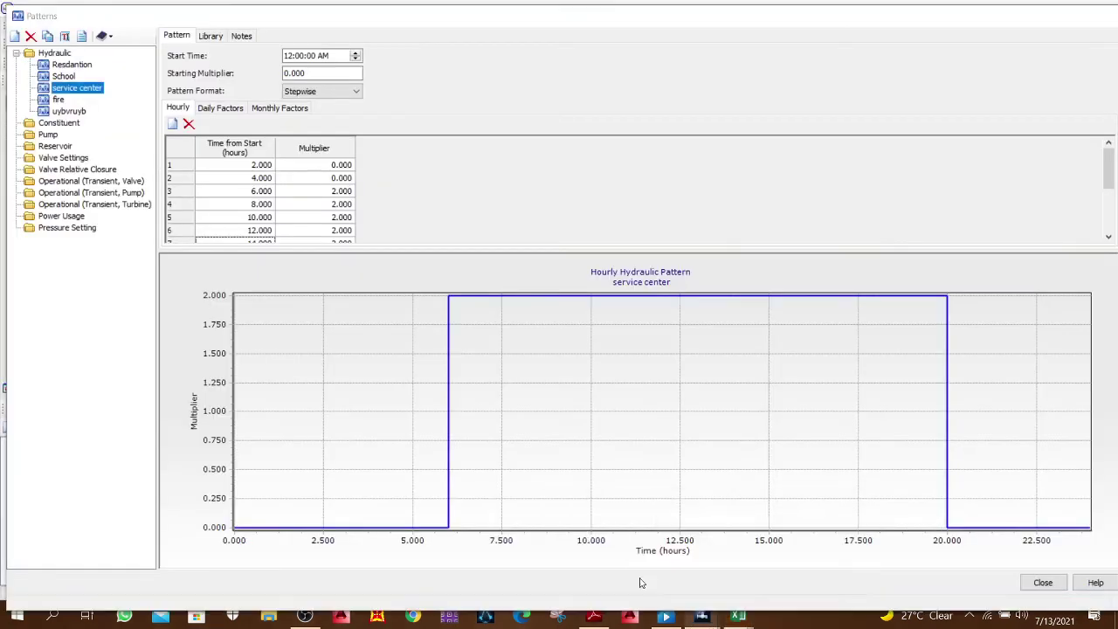
click(334, 190)
scroll(330, 209, down, 2)
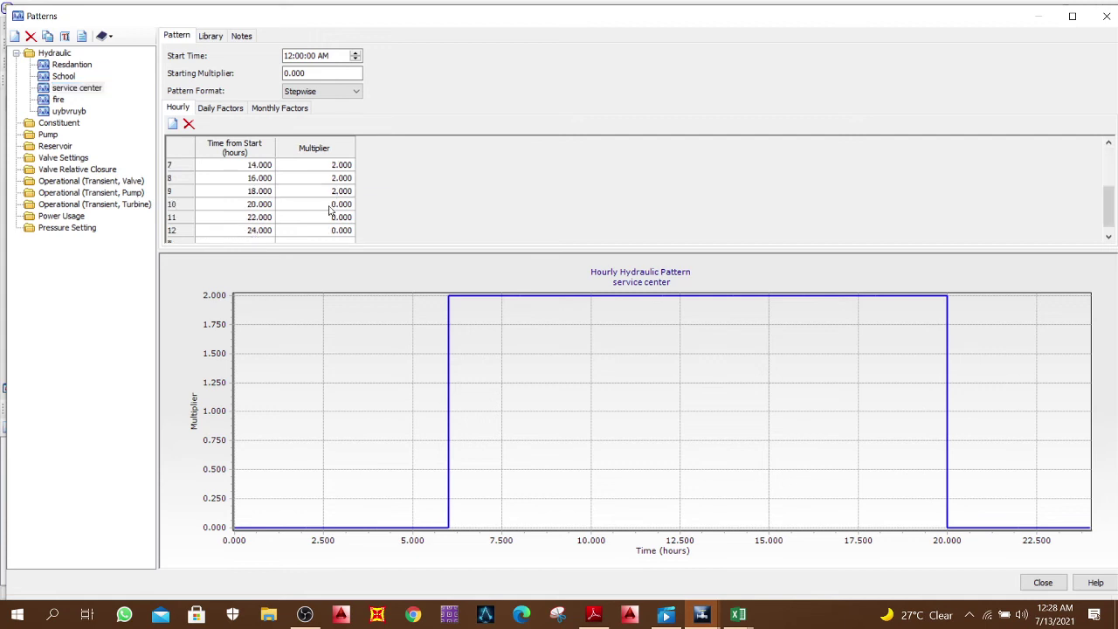
click(331, 208)
click(330, 192)
click(329, 165)
click(1109, 16)
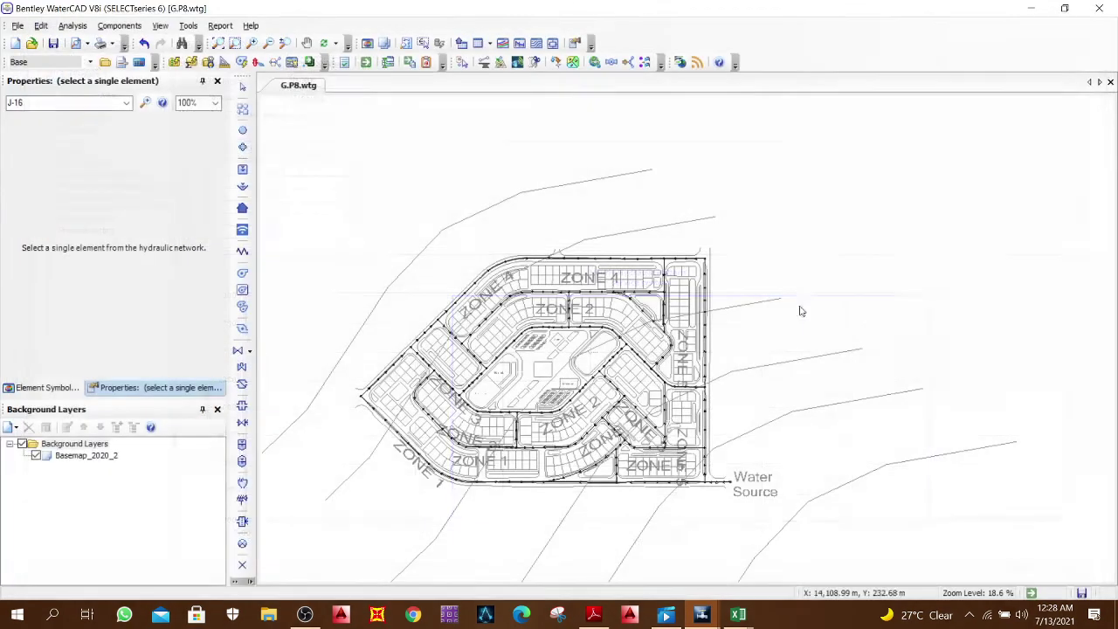
Step: Open the unit demand collection of junction J-32 below the Zone 5 blocks
scroll(635, 505, up, 5)
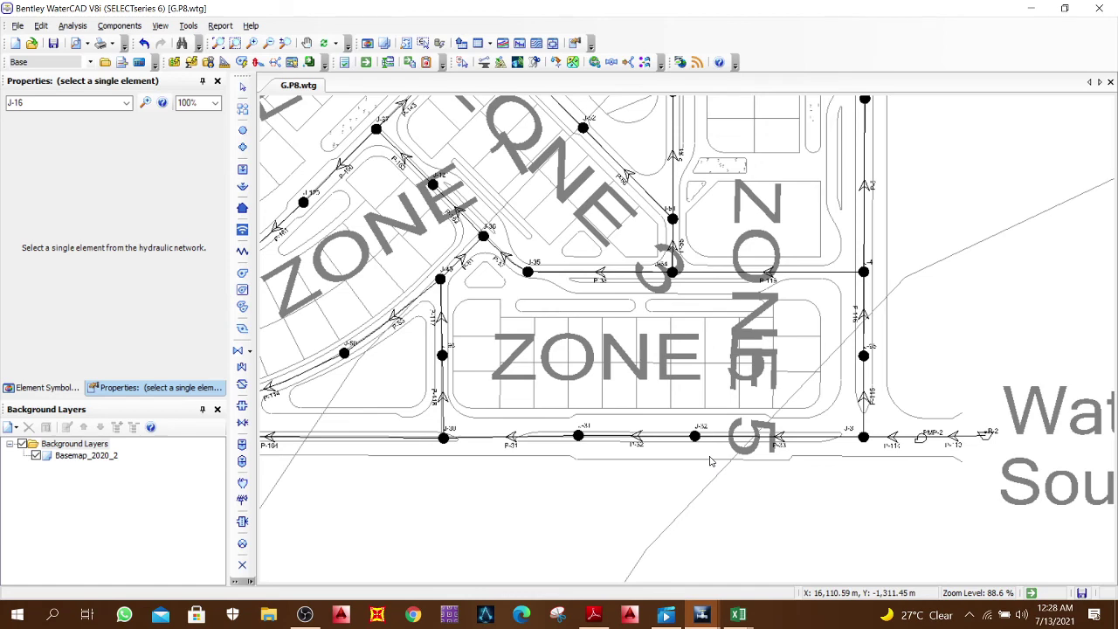
scroll(710, 462, up, 3)
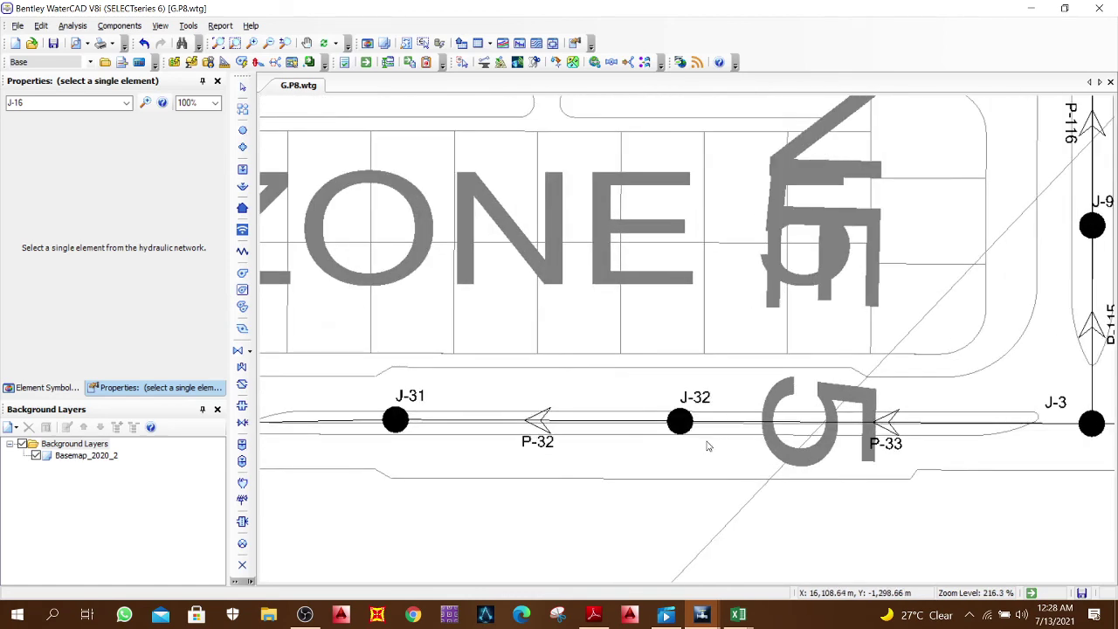
click(679, 422)
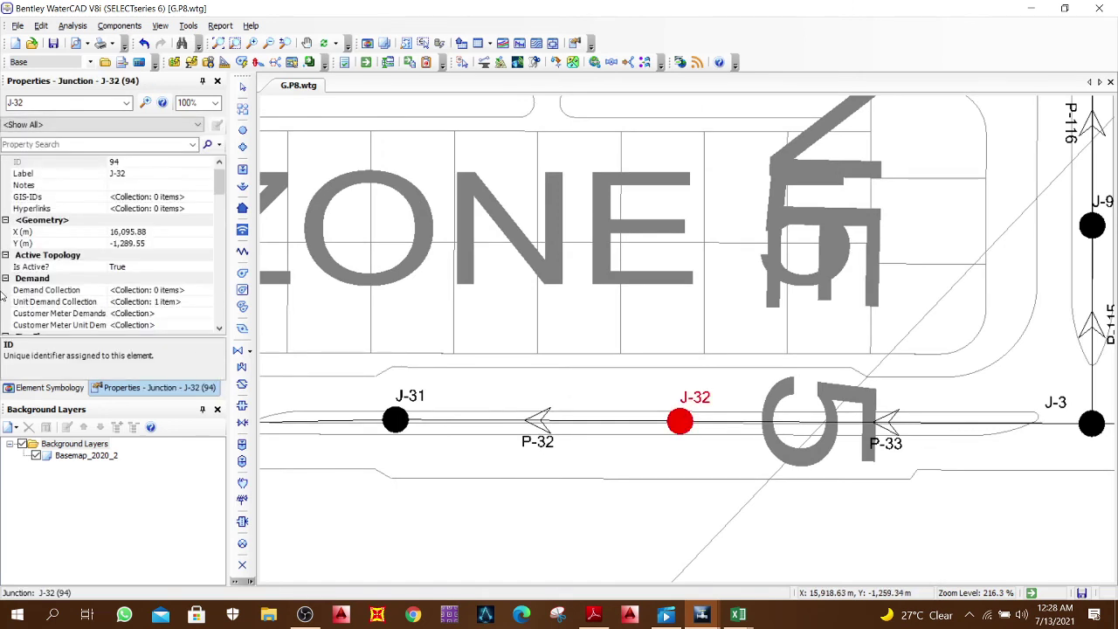
click(198, 304)
click(207, 301)
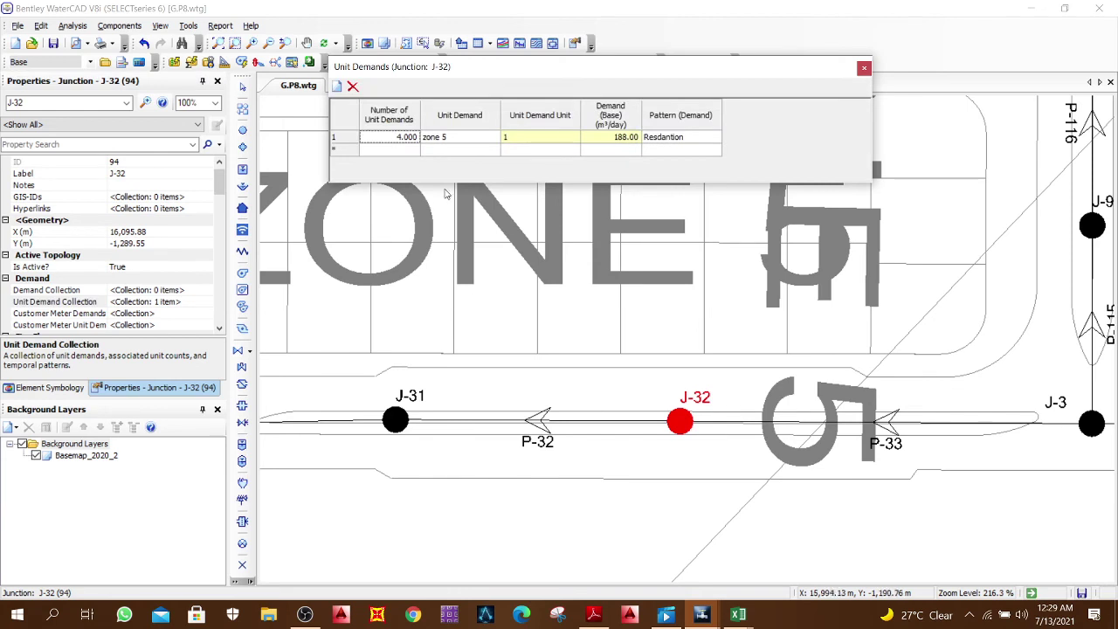
Step: Add a second unit demand row to junction J-32 with 3 units of the zone 5 unit demand
click(337, 86)
click(393, 150)
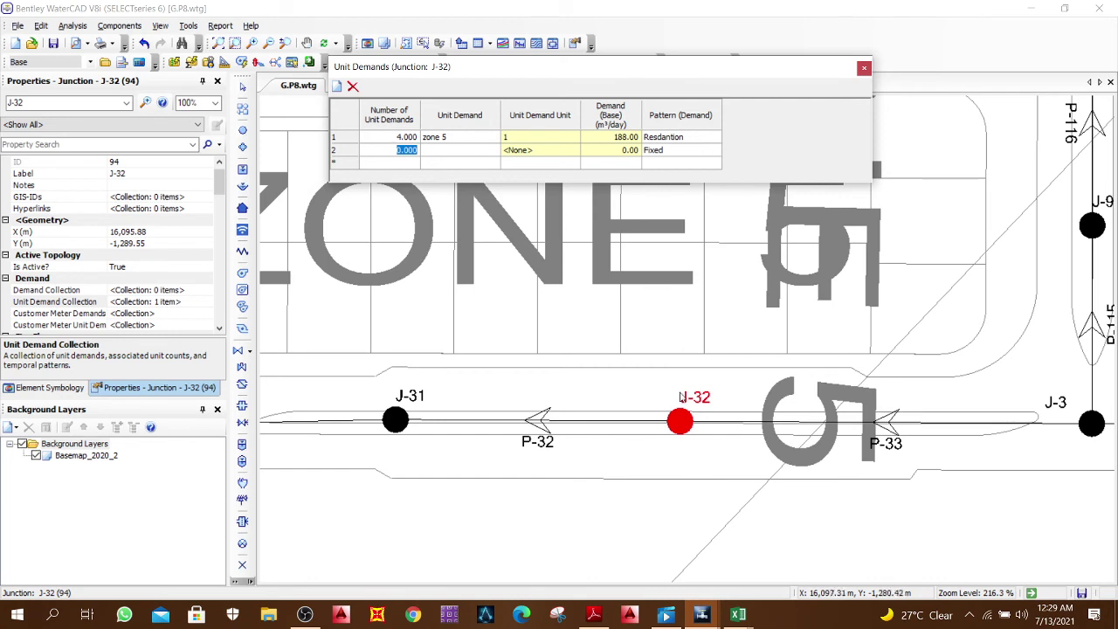
text(3)
click(459, 151)
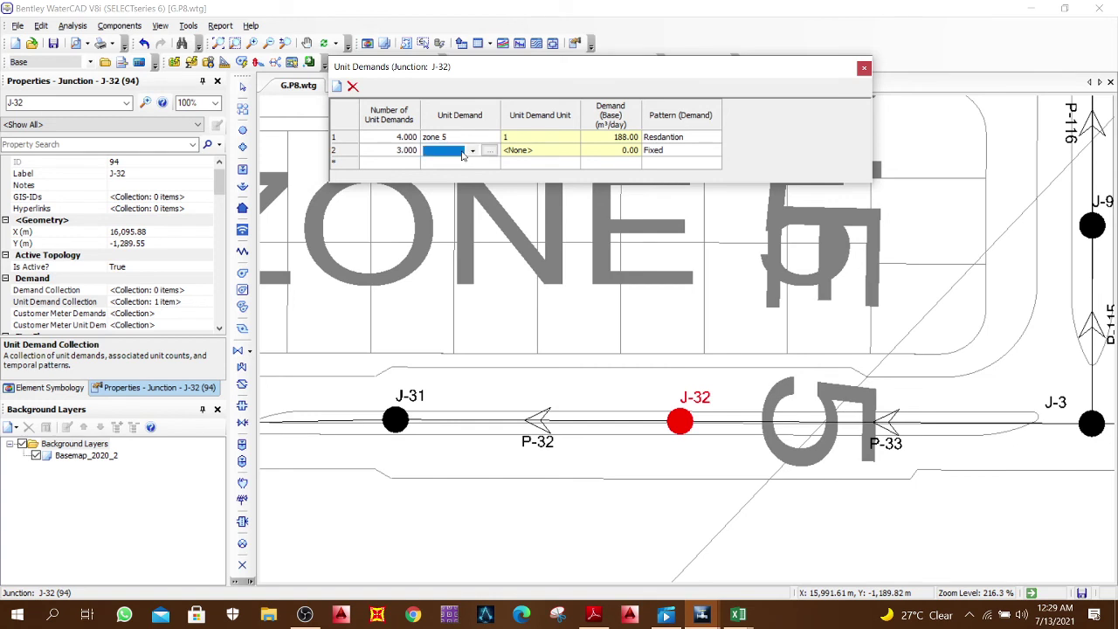
scroll(597, 323, down, 2)
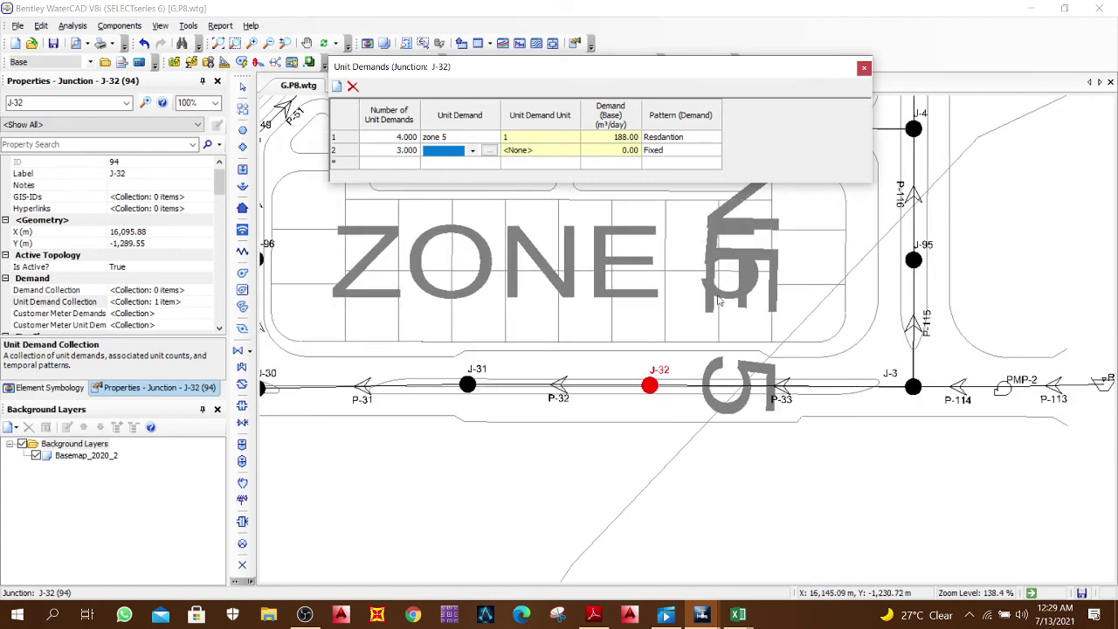
click(473, 150)
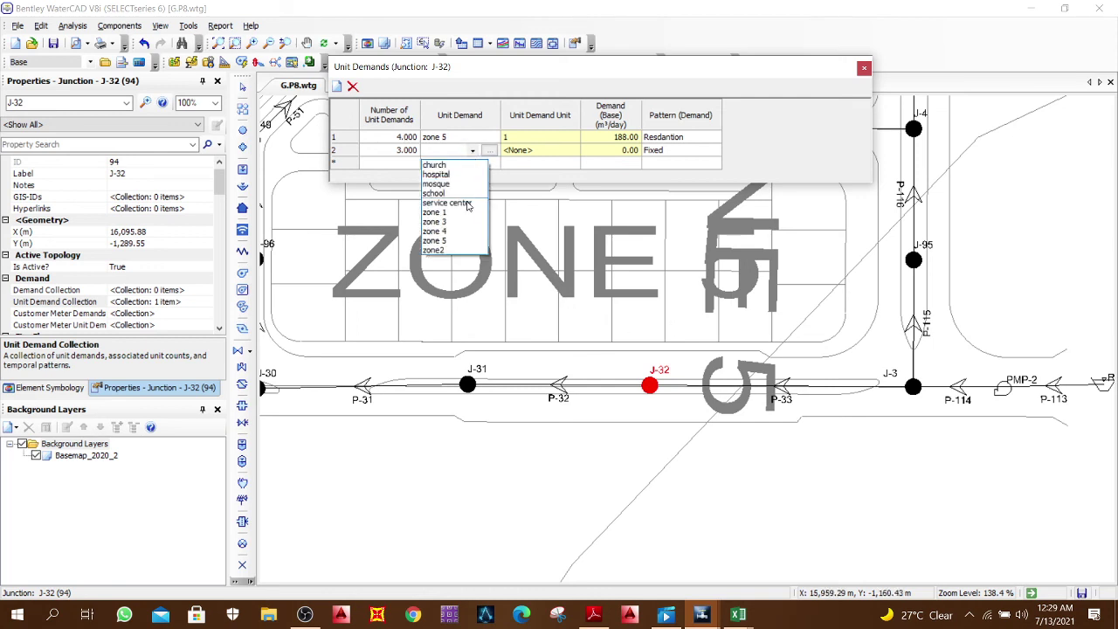
click(443, 243)
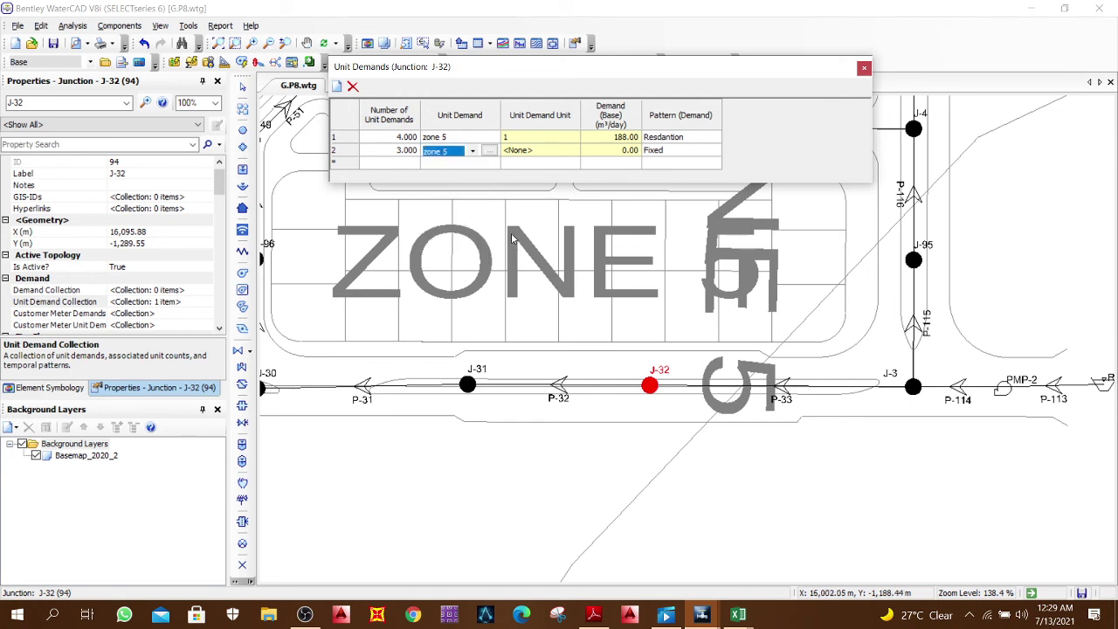
click(547, 151)
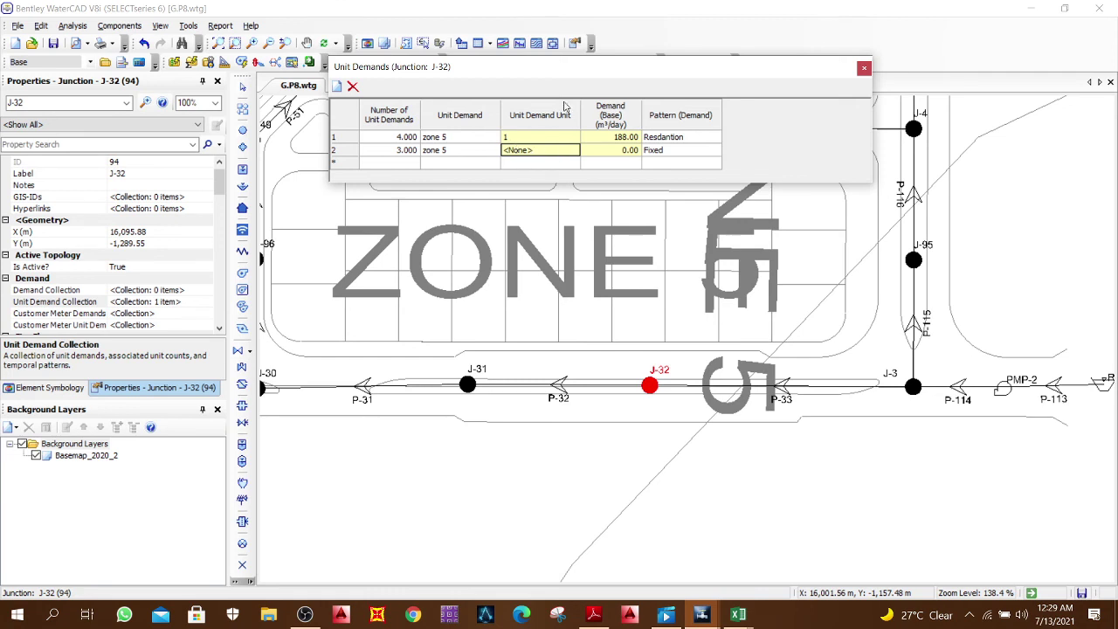
click(599, 150)
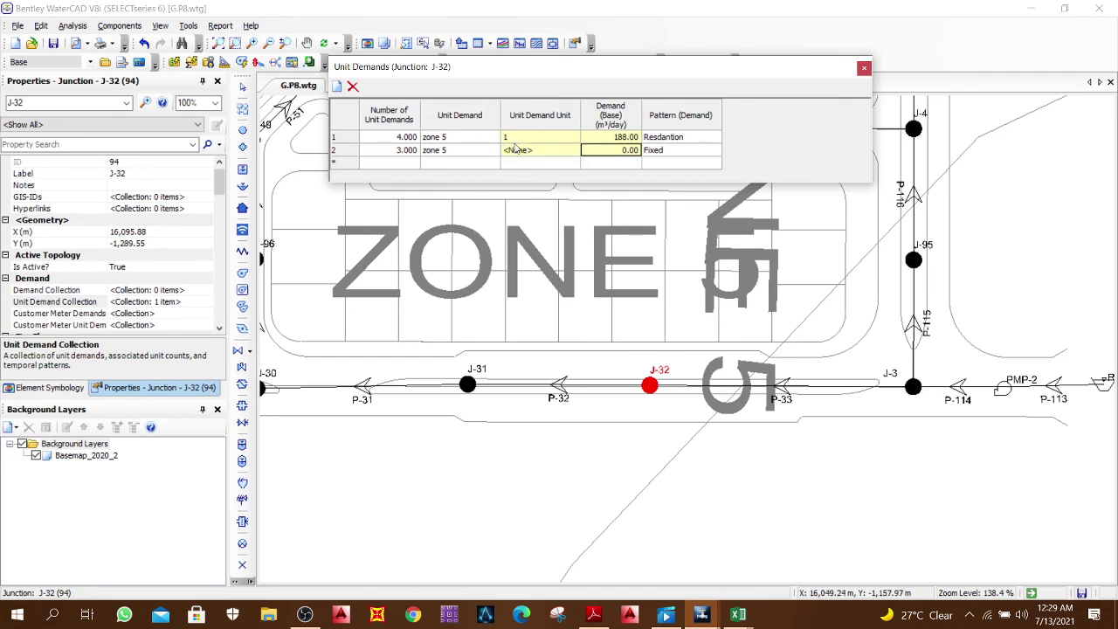